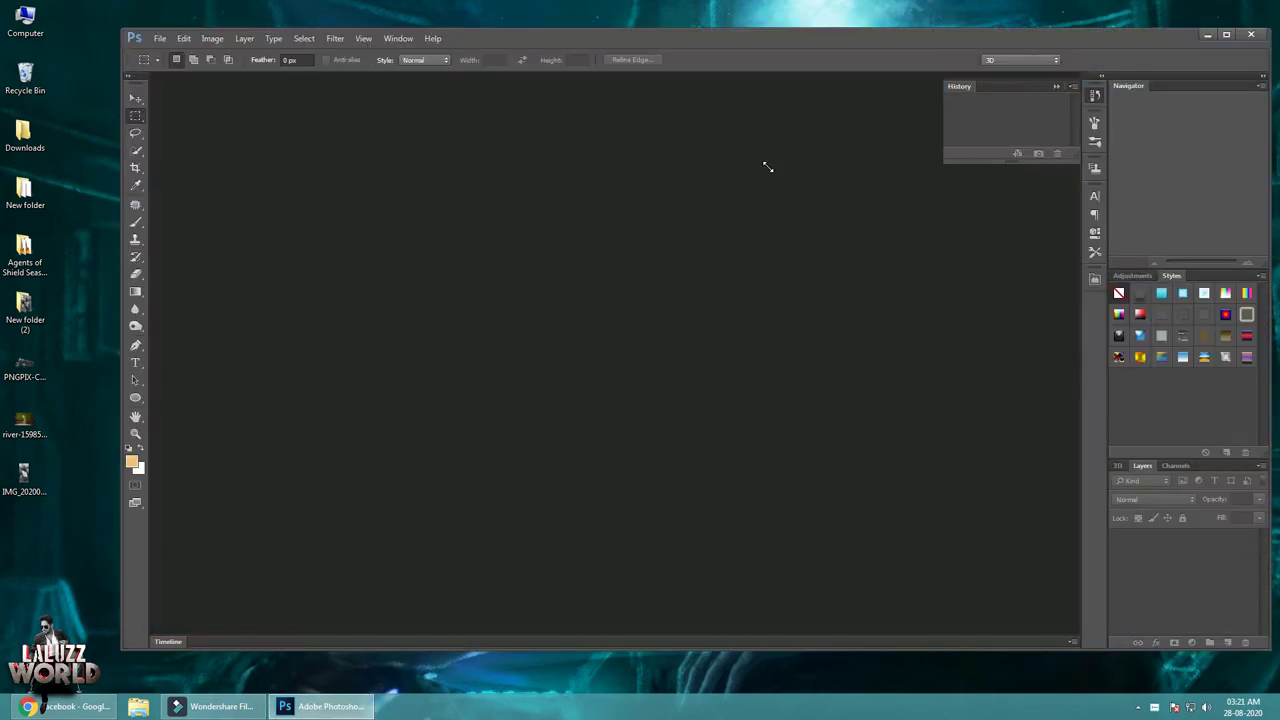
Maximize Photoshop, collapse the History panel and open IMG_20200827_182028.jpg
{"action": "left_click", "coordinate": [1224, 35]}
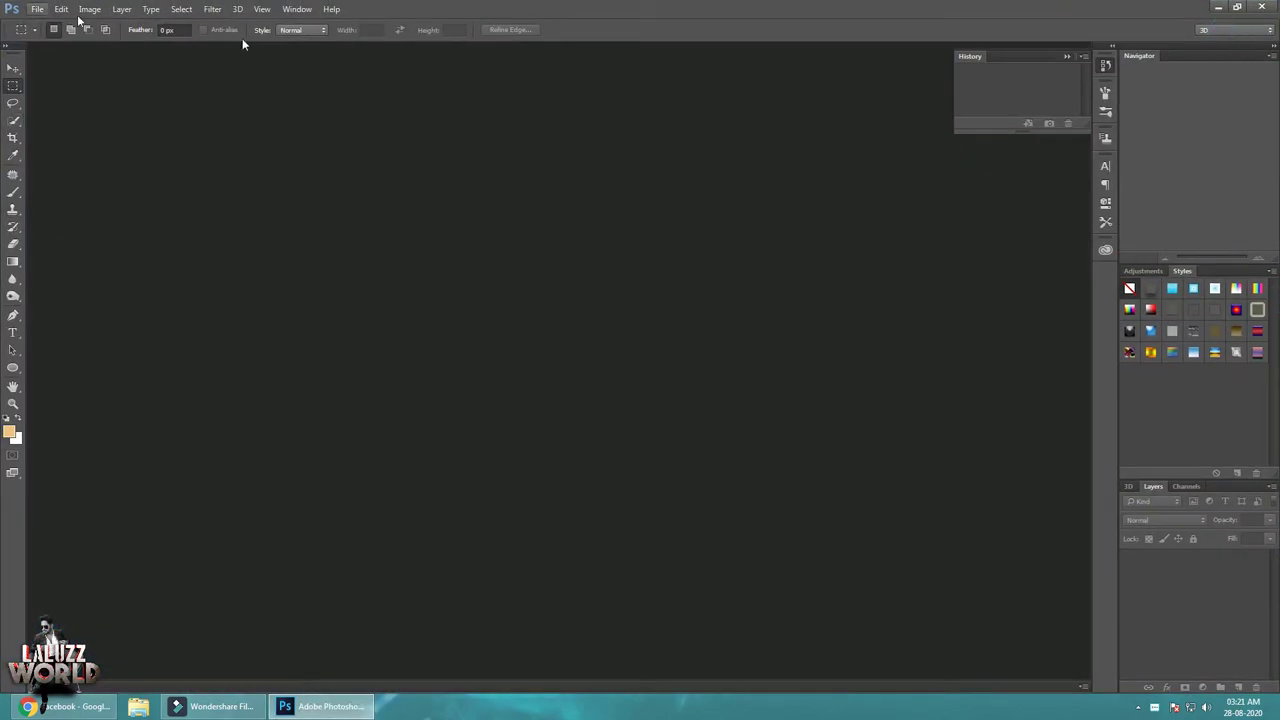
{"action": "left_click", "coordinate": [1057, 63]}
{"action": "left_click", "coordinate": [36, 9]}
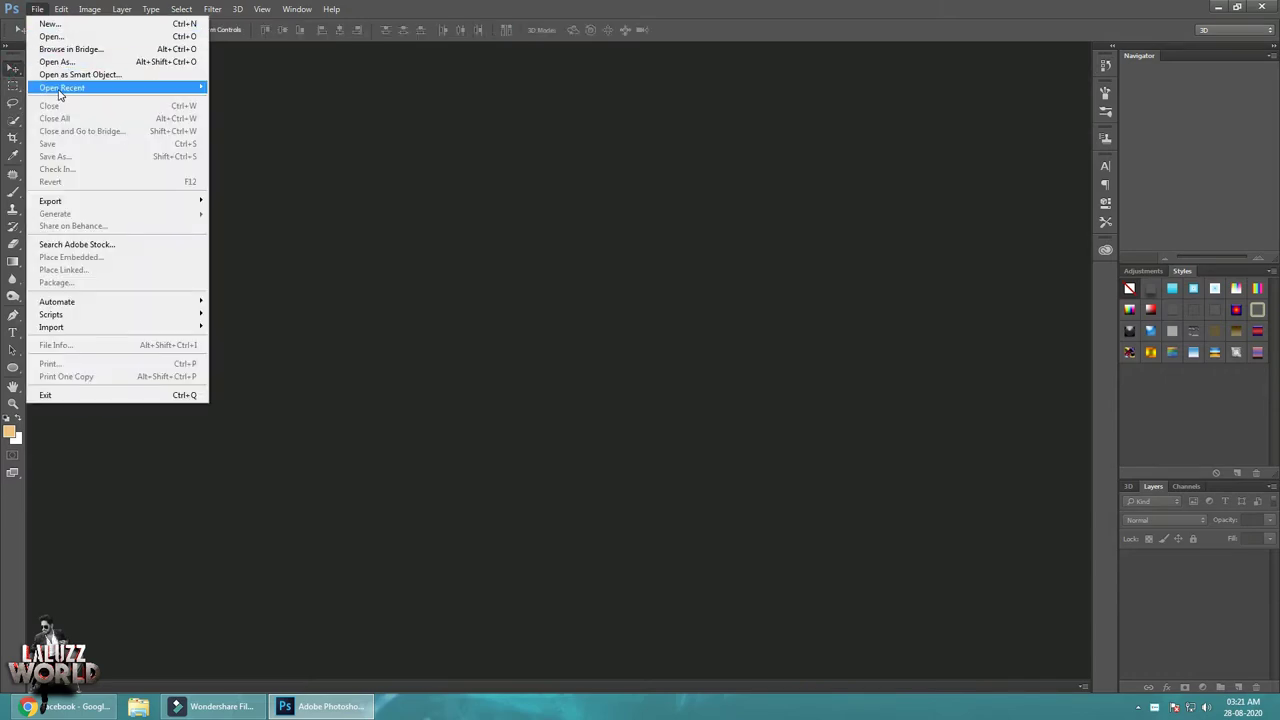
{"action": "left_click", "coordinate": [45, 31]}
{"action": "left_click", "coordinate": [228, 200]}
{"action": "left_click", "coordinate": [526, 337]}
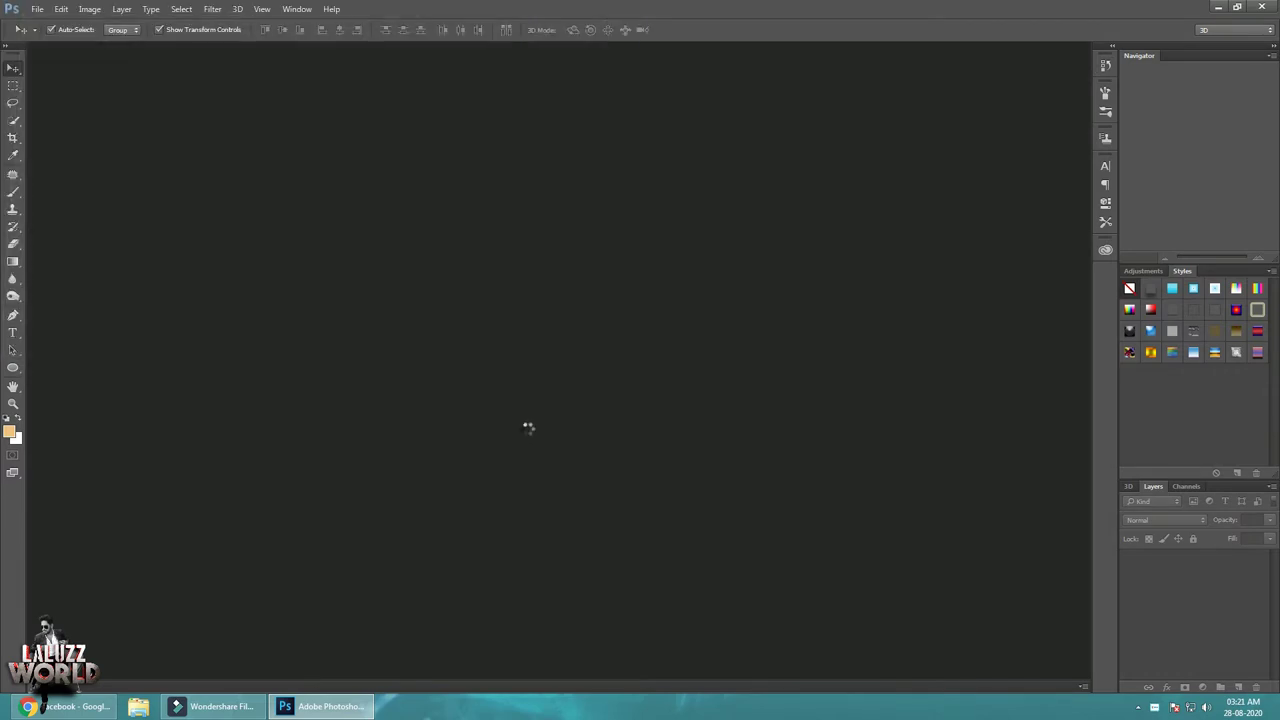
Apply a Camera Raw Filter with Temperature +5, Exposure +0.25, Shadows -17 and Clarity +12
{"action": "left_click", "coordinate": [213, 9]}
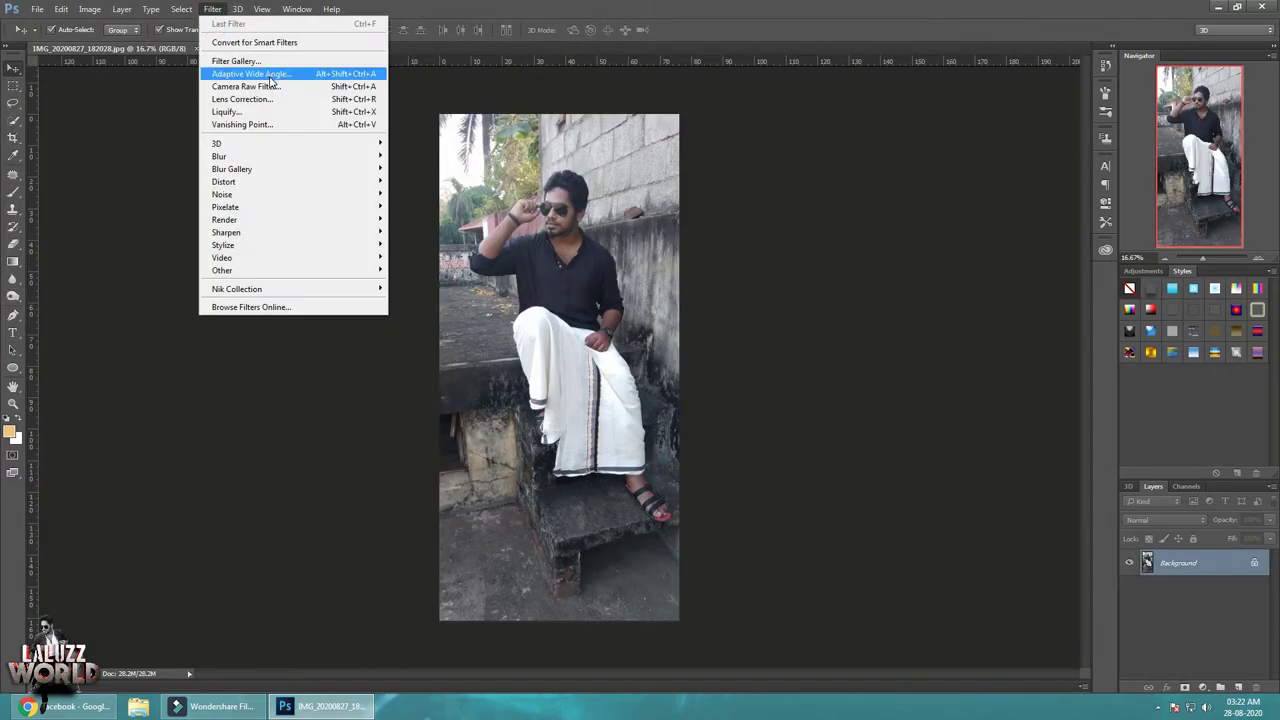
{"action": "key", "text": "Escape"}
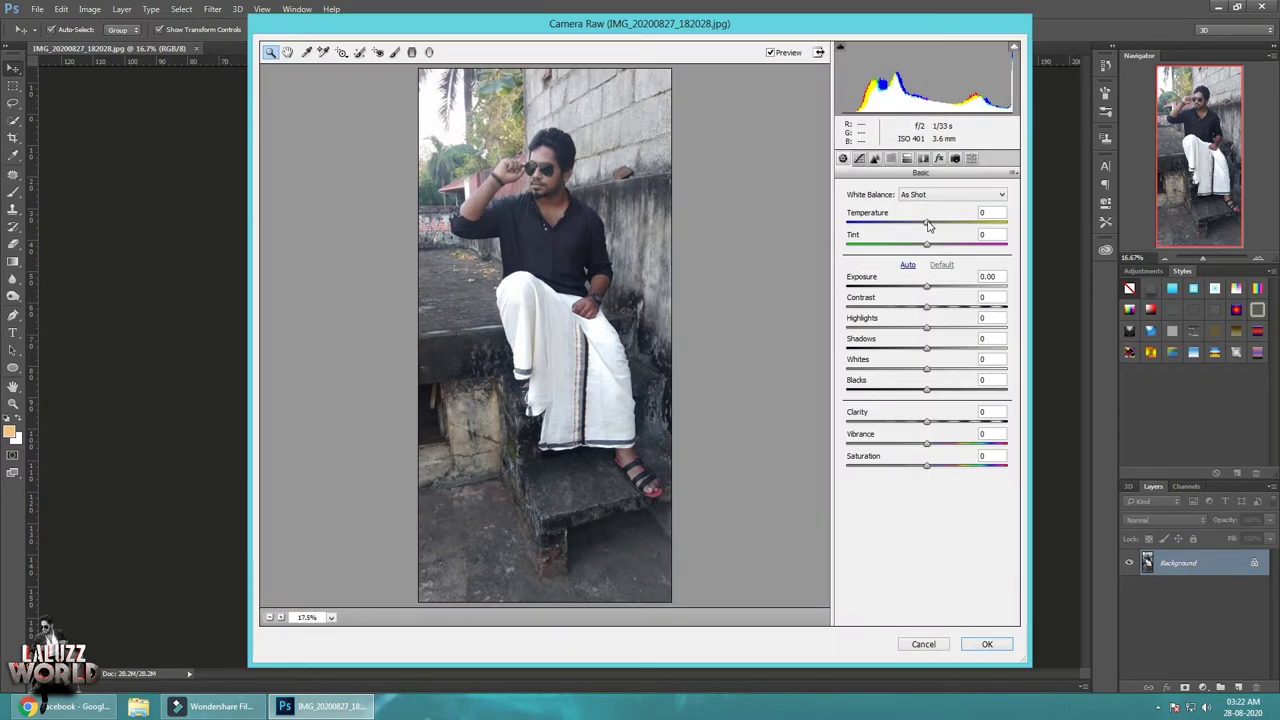
{"action": "left_click_drag", "start_coordinate": [928, 226], "coordinate": [930, 228]}
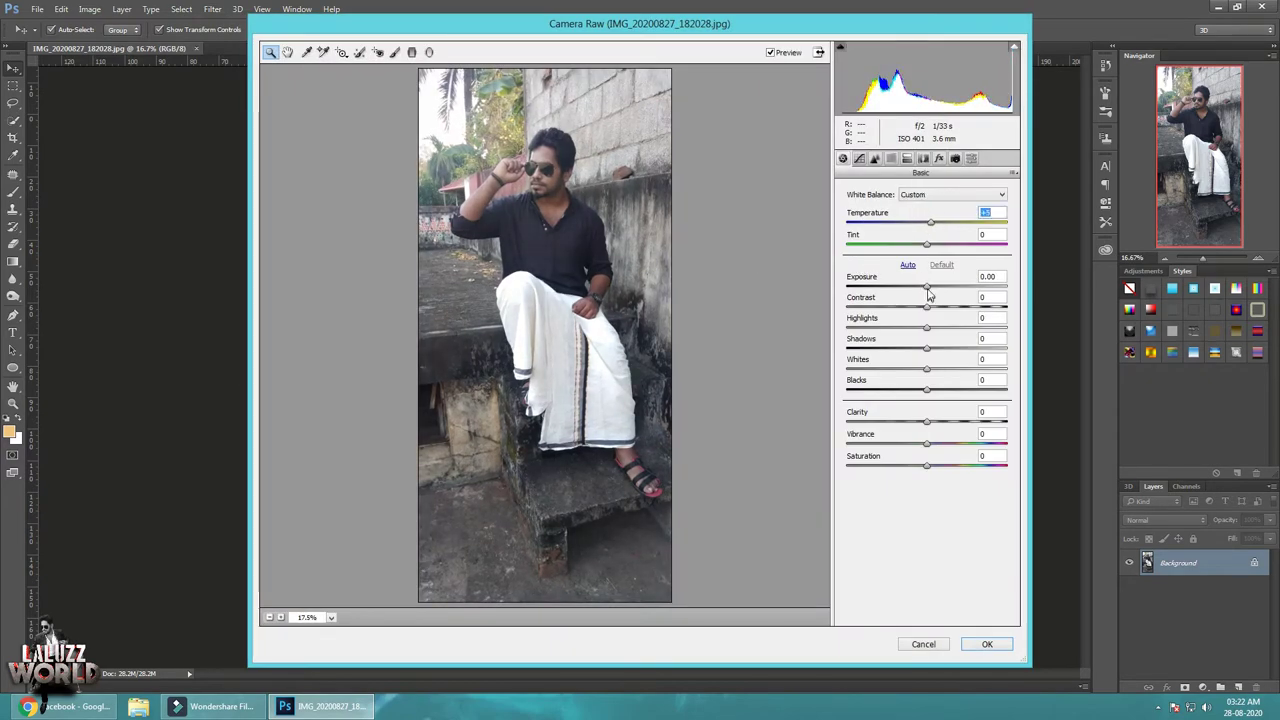
{"action": "left_click_drag", "start_coordinate": [927, 289], "coordinate": [931, 288]}
{"action": "left_click_drag", "start_coordinate": [927, 348], "coordinate": [913, 350]}
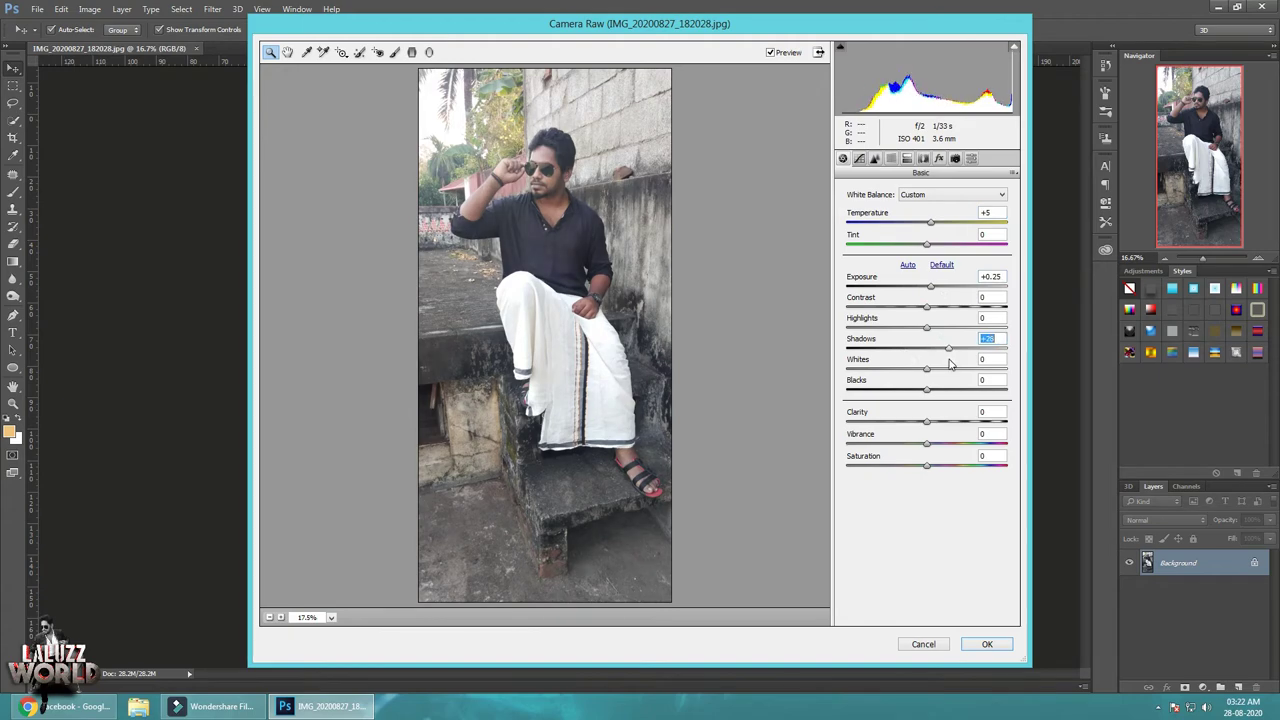
{"action": "left_click_drag", "start_coordinate": [929, 422], "coordinate": [937, 422]}
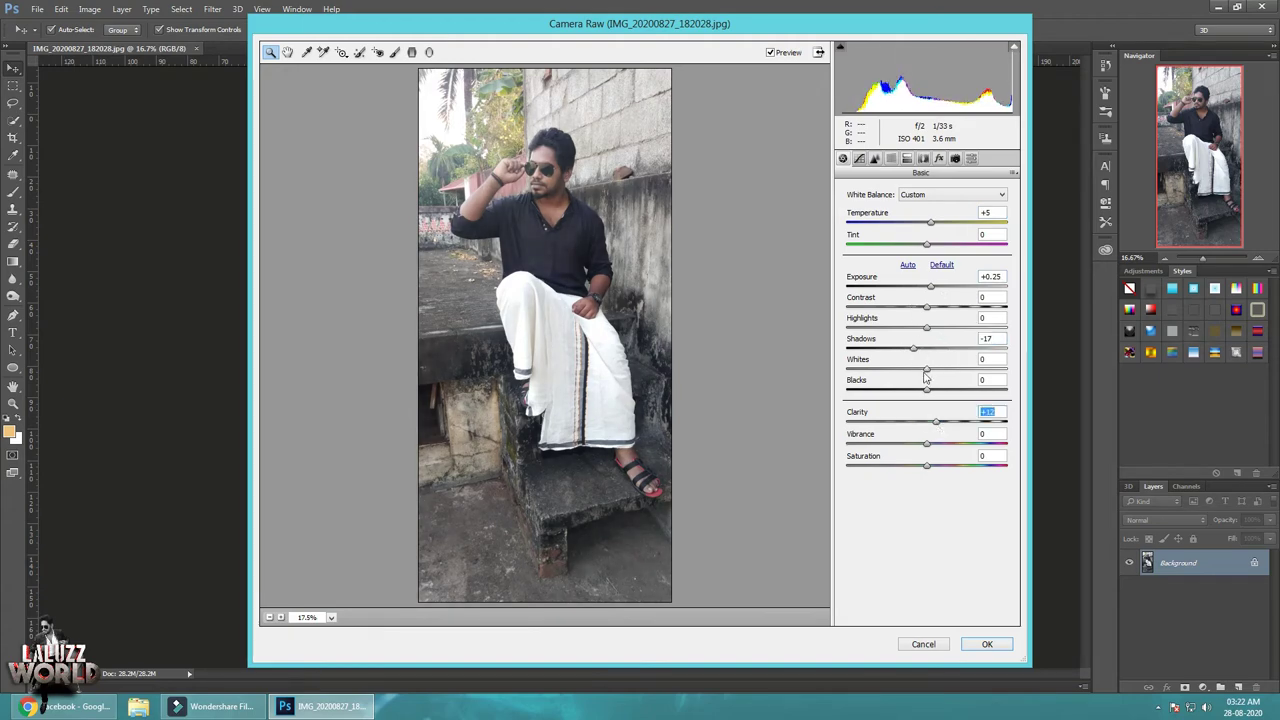
{"action": "key", "text": "Return"}
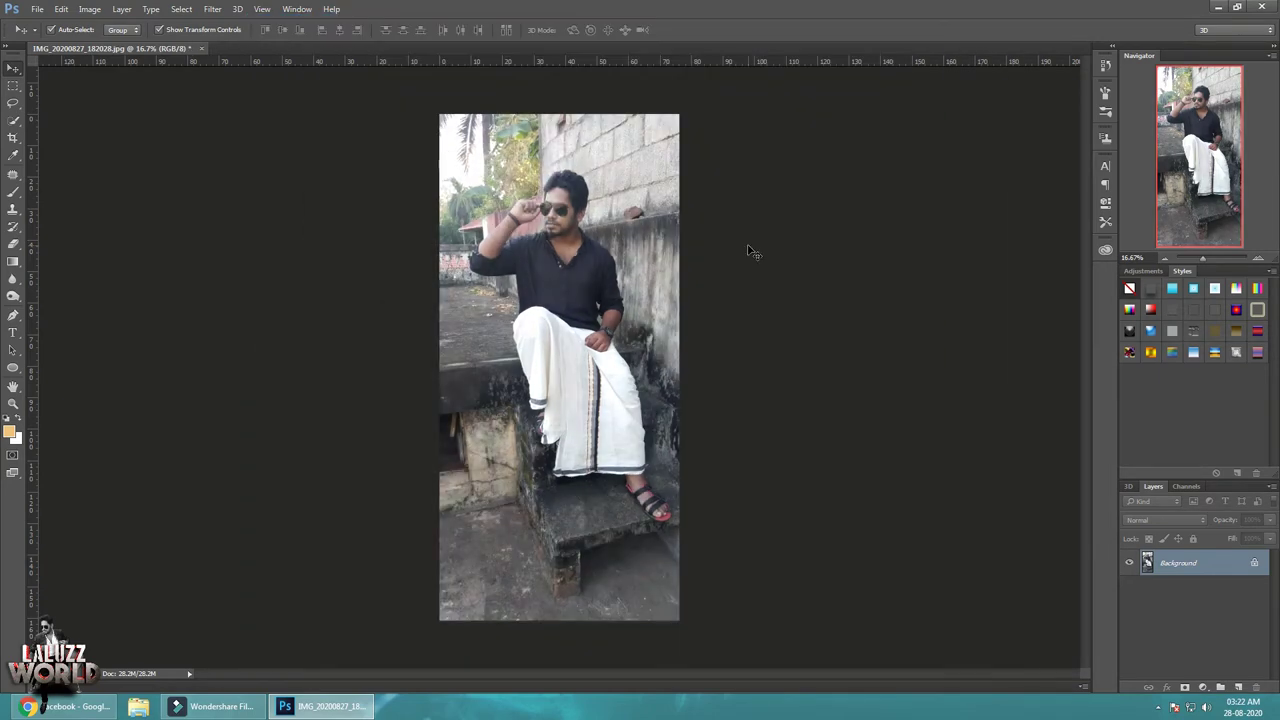
{"action": "scroll", "coordinate": [600, 480], "scroll_direction": "up", "scroll_amount": 10}
Start a Pen path at the sandal, curving along its edge and the cloth hem
{"action": "key", "text": "p"}
{"action": "left_click", "coordinate": [633, 611]}
{"action": "left_click_drag", "start_coordinate": [578, 576], "coordinate": [570, 476]}
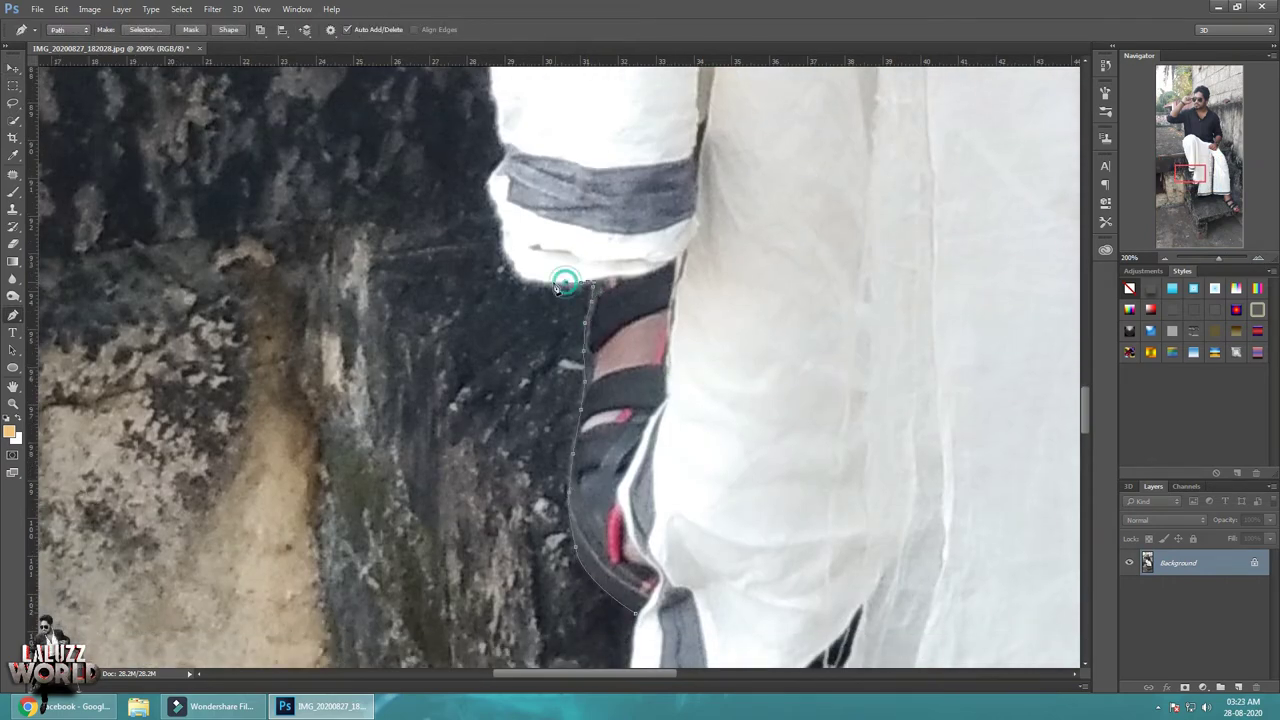
{"action": "left_click_drag", "start_coordinate": [598, 292], "coordinate": [505, 150]}
{"action": "scroll", "coordinate": [574, 238], "scroll_direction": "up", "scroll_amount": 3}
{"action": "scroll", "coordinate": [574, 238], "scroll_direction": "up", "scroll_amount": 3}
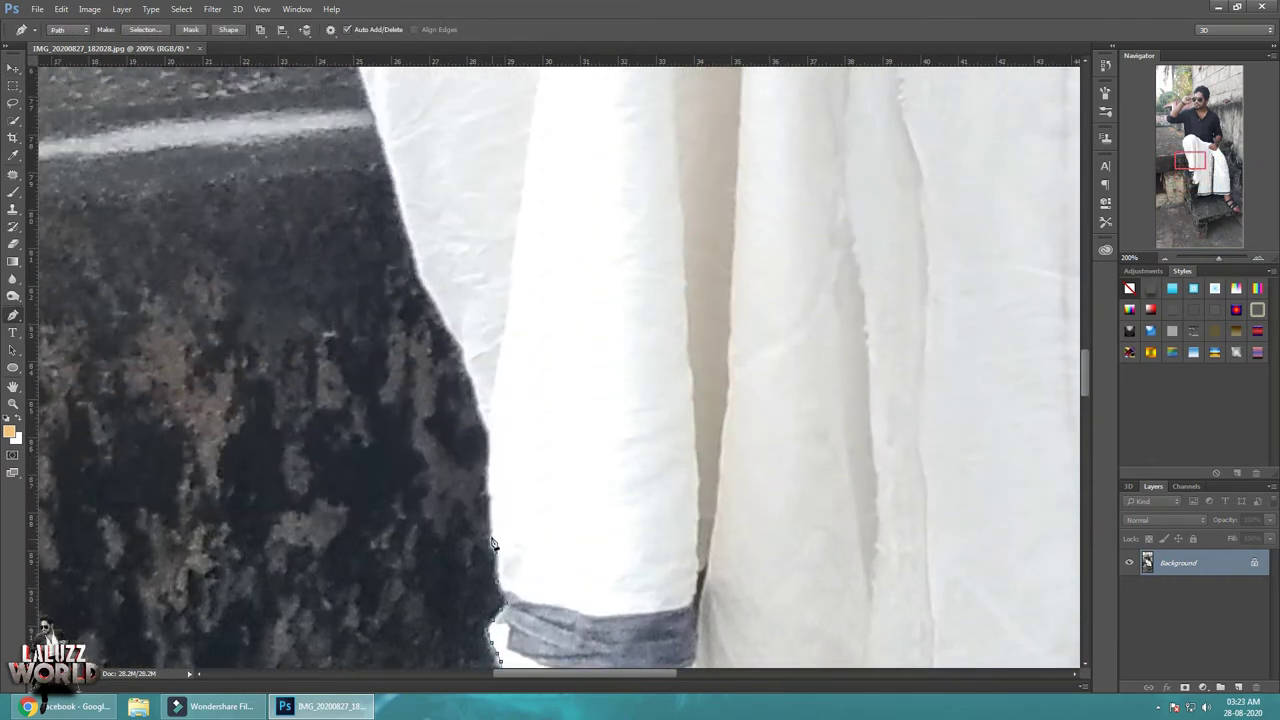
Add anchors up the white dhoti's edge to the top of the knee
{"action": "left_click", "coordinate": [474, 382]}
{"action": "scroll", "coordinate": [424, 288], "scroll_direction": "up", "scroll_amount": 3}
{"action": "left_click", "coordinate": [378, 281]}
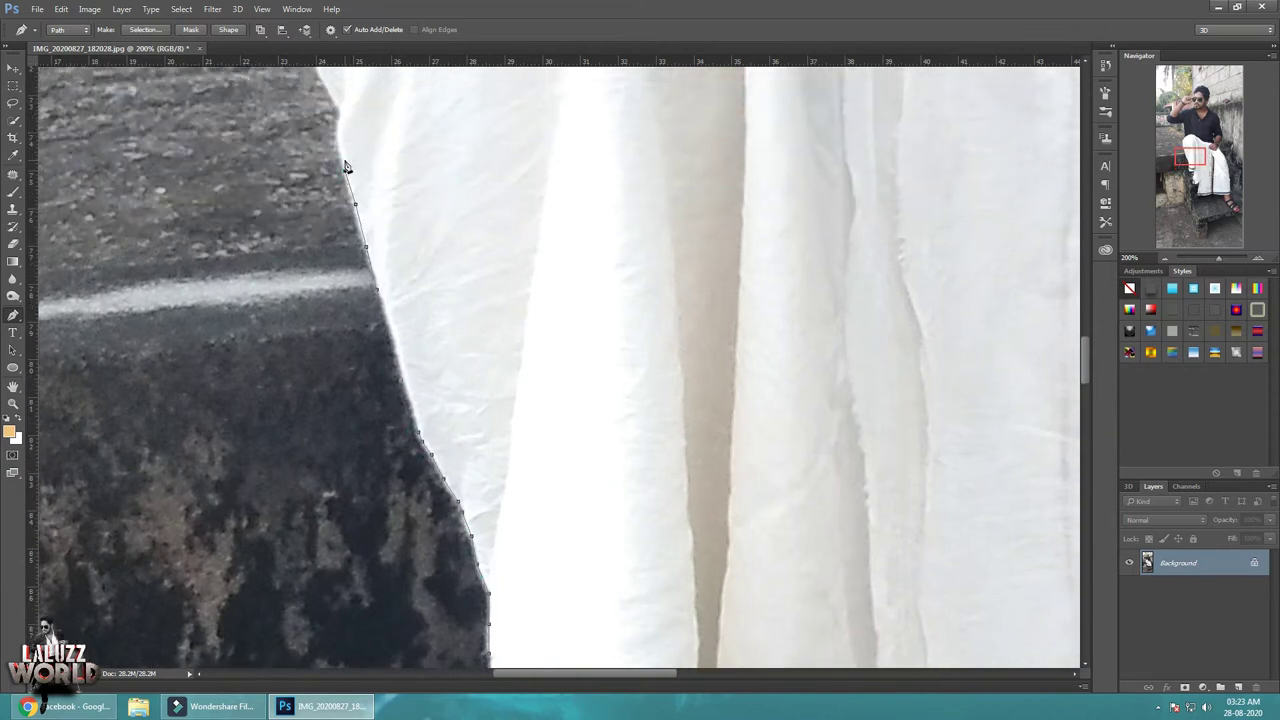
{"action": "scroll", "coordinate": [366, 238], "scroll_direction": "up", "scroll_amount": 3}
{"action": "left_click", "coordinate": [356, 450]}
{"action": "left_click", "coordinate": [344, 388]}
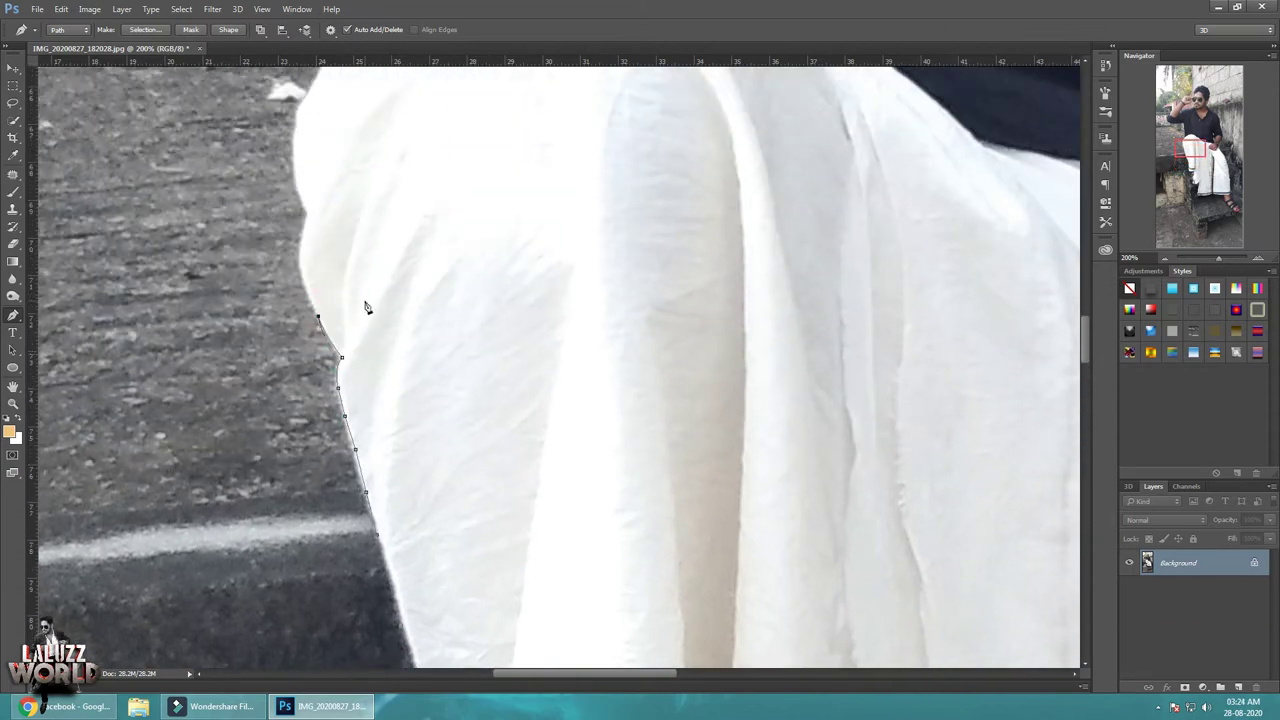
{"action": "left_click_drag", "start_coordinate": [301, 251], "coordinate": [306, 237]}
{"action": "scroll", "coordinate": [310, 220], "scroll_direction": "up", "scroll_amount": 2}
{"action": "left_click_drag", "start_coordinate": [293, 297], "coordinate": [298, 284]}
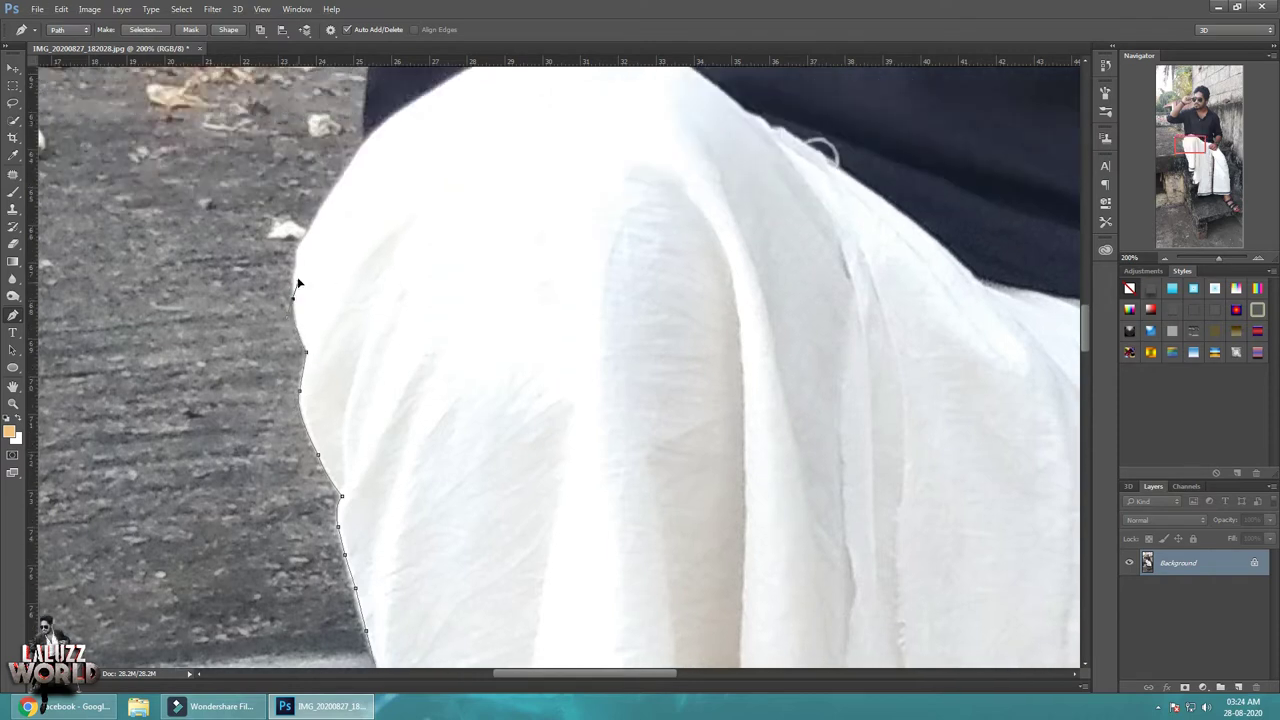
{"action": "left_click", "coordinate": [360, 150]}
{"action": "scroll", "coordinate": [365, 200], "scroll_direction": "up", "scroll_amount": 3}
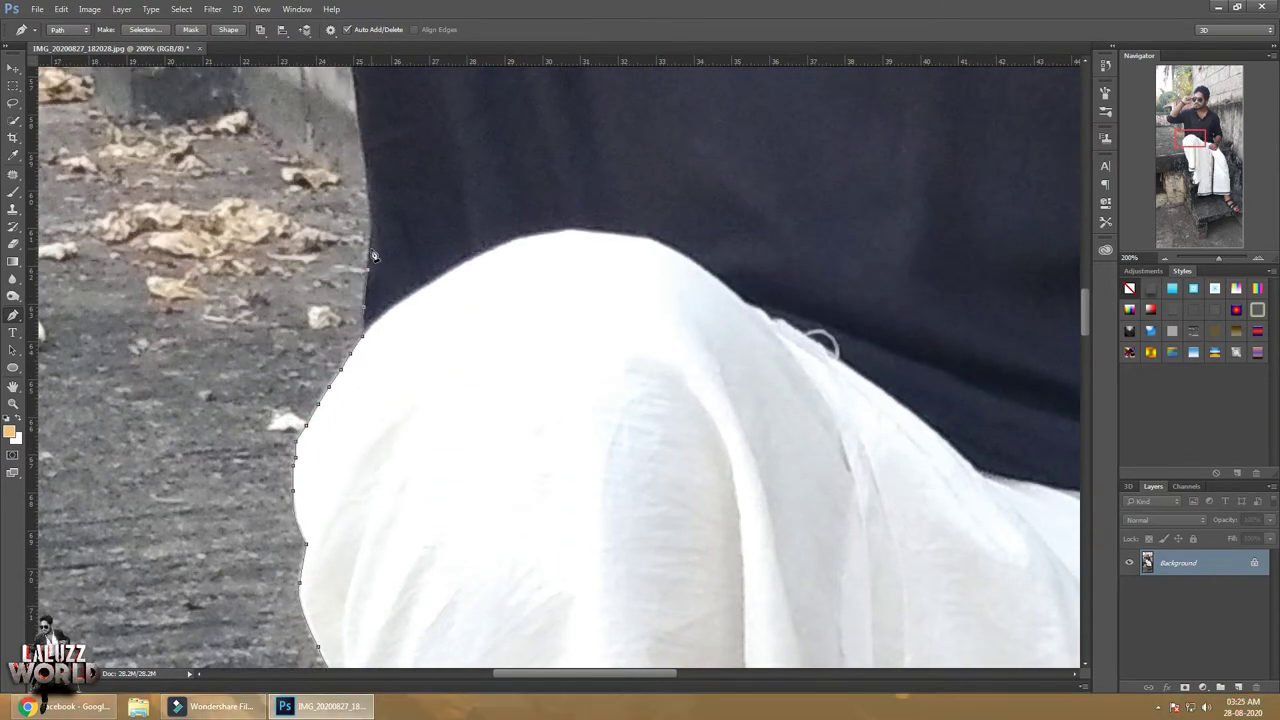
{"action": "scroll", "coordinate": [370, 220], "scroll_direction": "up", "scroll_amount": 1}
{"action": "scroll", "coordinate": [350, 250], "scroll_direction": "up", "scroll_amount": 3}
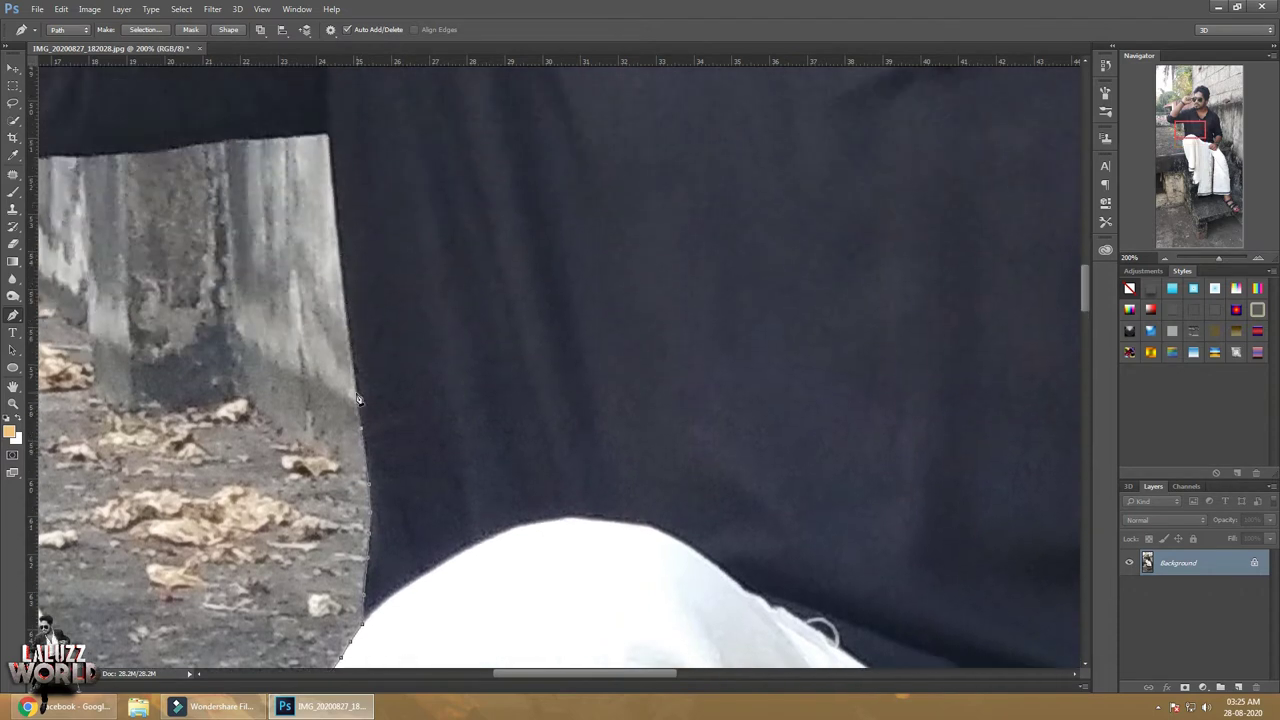
Carry the path along the wall's top edge and the shirt's lower edge
{"action": "left_click", "coordinate": [331, 139]}
{"action": "left_click", "coordinate": [246, 139]}
{"action": "left_click", "coordinate": [196, 145]}
{"action": "left_click", "coordinate": [168, 148]}
{"action": "left_click", "coordinate": [47, 155]}
{"action": "left_click_drag", "start_coordinate": [47, 155], "coordinate": [512, 219]}
{"action": "left_click", "coordinate": [408, 213]}
{"action": "left_click", "coordinate": [361, 201]}
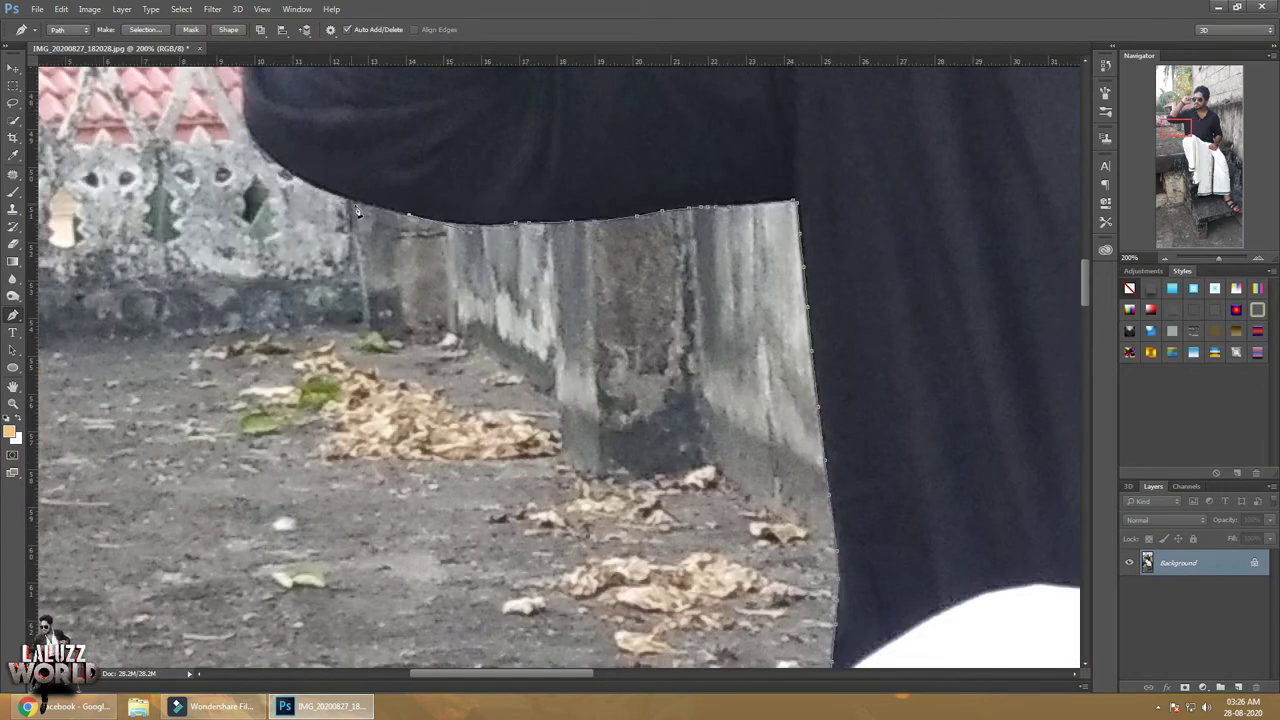
{"action": "left_click", "coordinate": [320, 186]}
Trace the path up the shirt sleeve, upper arm and raised hand
{"action": "left_click", "coordinate": [240, 112]}
{"action": "scroll", "coordinate": [241, 330], "scroll_direction": "up", "scroll_amount": 3}
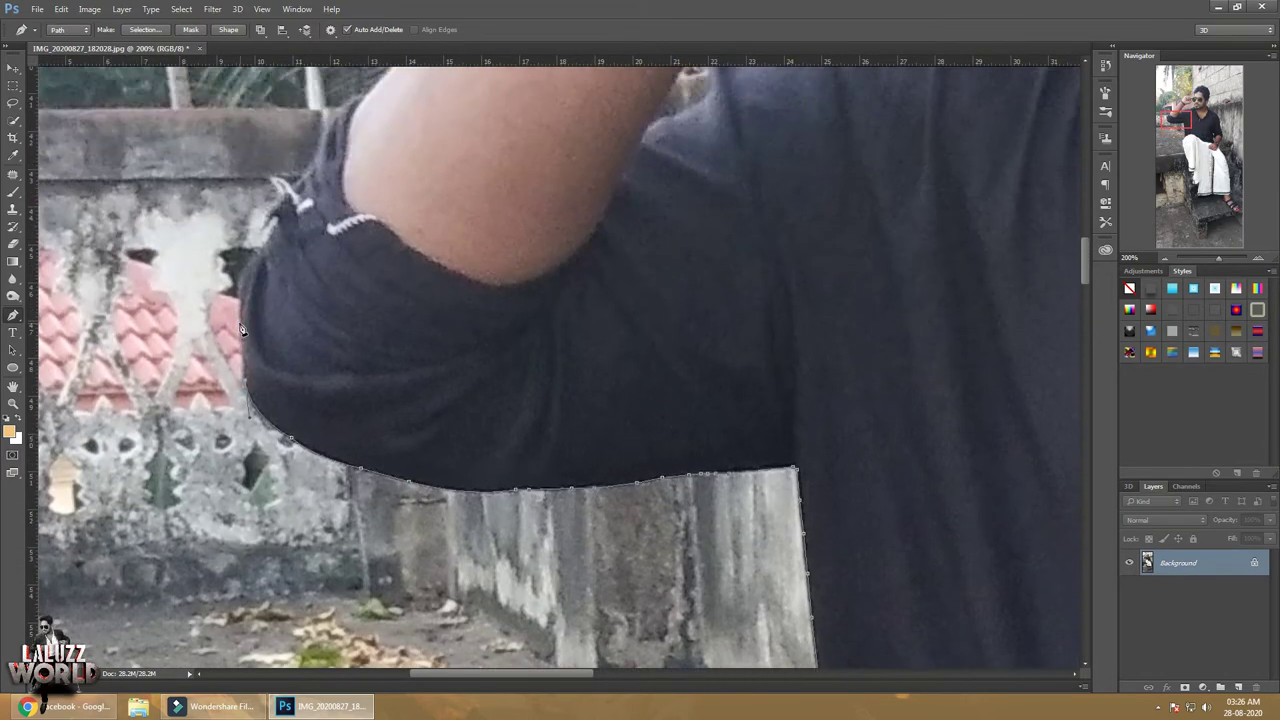
{"action": "left_click", "coordinate": [271, 205]}
{"action": "scroll", "coordinate": [366, 100], "scroll_direction": "up", "scroll_amount": 3}
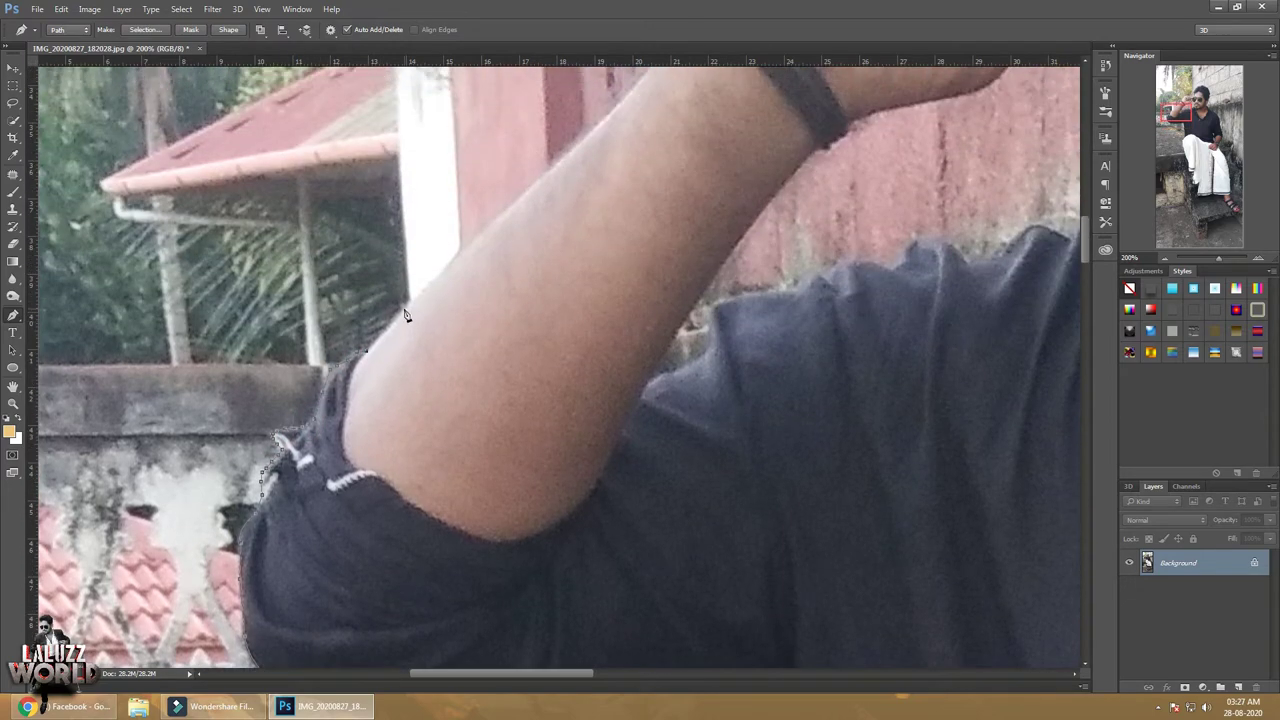
{"action": "left_click", "coordinate": [501, 220]}
{"action": "scroll", "coordinate": [540, 280], "scroll_direction": "up", "scroll_amount": 2}
{"action": "left_click", "coordinate": [568, 354]}
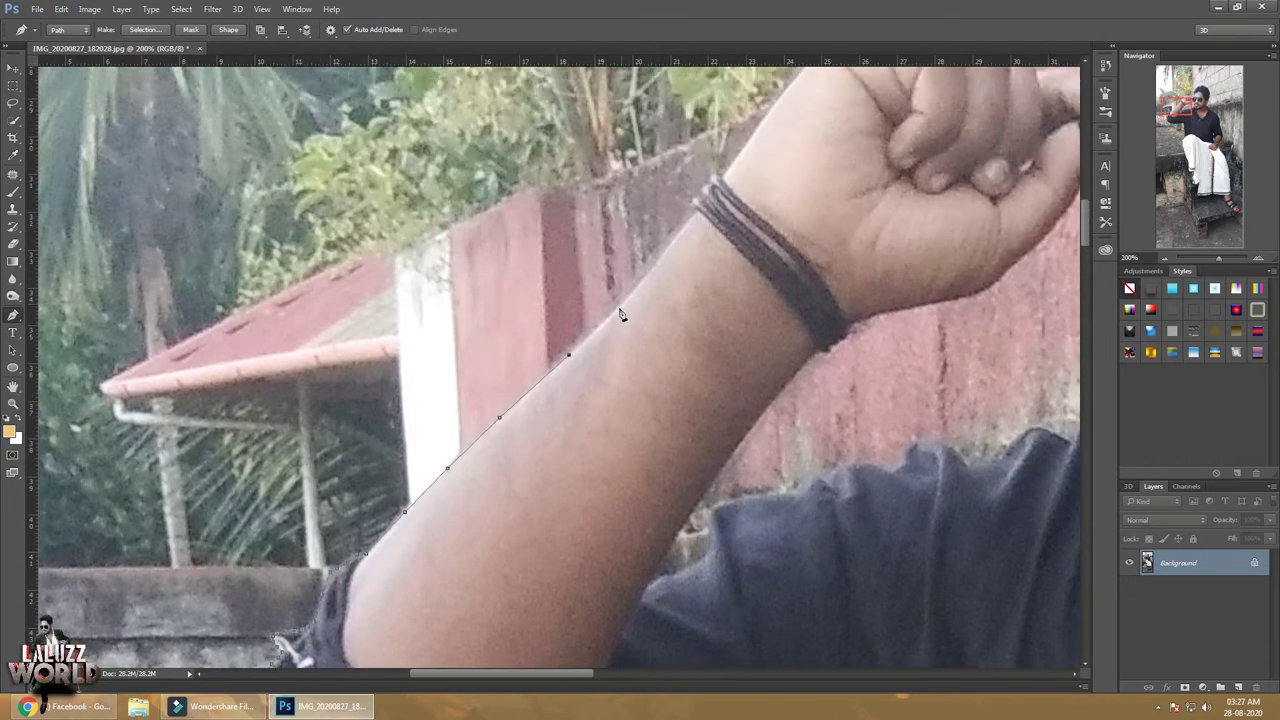
{"action": "left_click", "coordinate": [763, 118]}
{"action": "scroll", "coordinate": [763, 118], "scroll_direction": "up", "scroll_amount": 2}
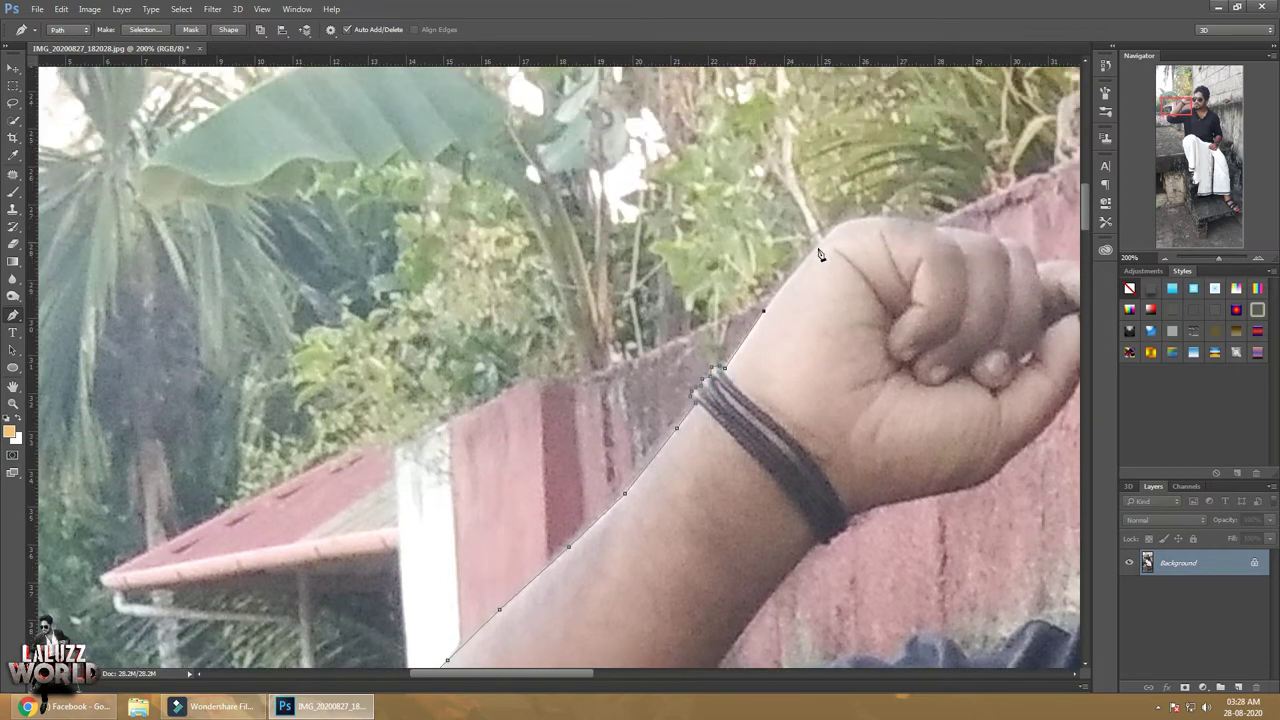
{"action": "left_click", "coordinate": [822, 237]}
Extend the path along the hair's top and down its side
{"action": "mouse_move", "coordinate": [981, 236]}
{"action": "left_mouse_down"}
{"action": "mouse_move", "coordinate": [759, 256]}
{"action": "mouse_move", "coordinate": [896, 254]}
{"action": "left_mouse_up"}
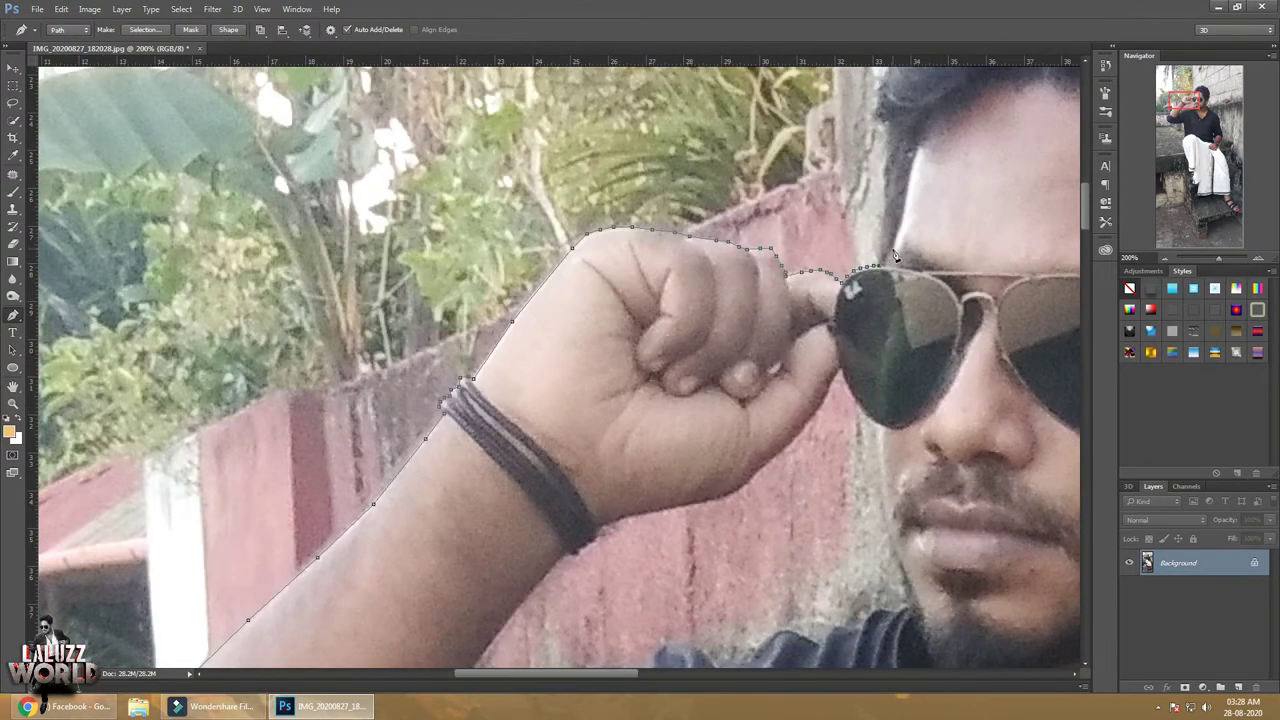
{"action": "scroll", "coordinate": [896, 254], "scroll_direction": "up", "scroll_amount": 1}
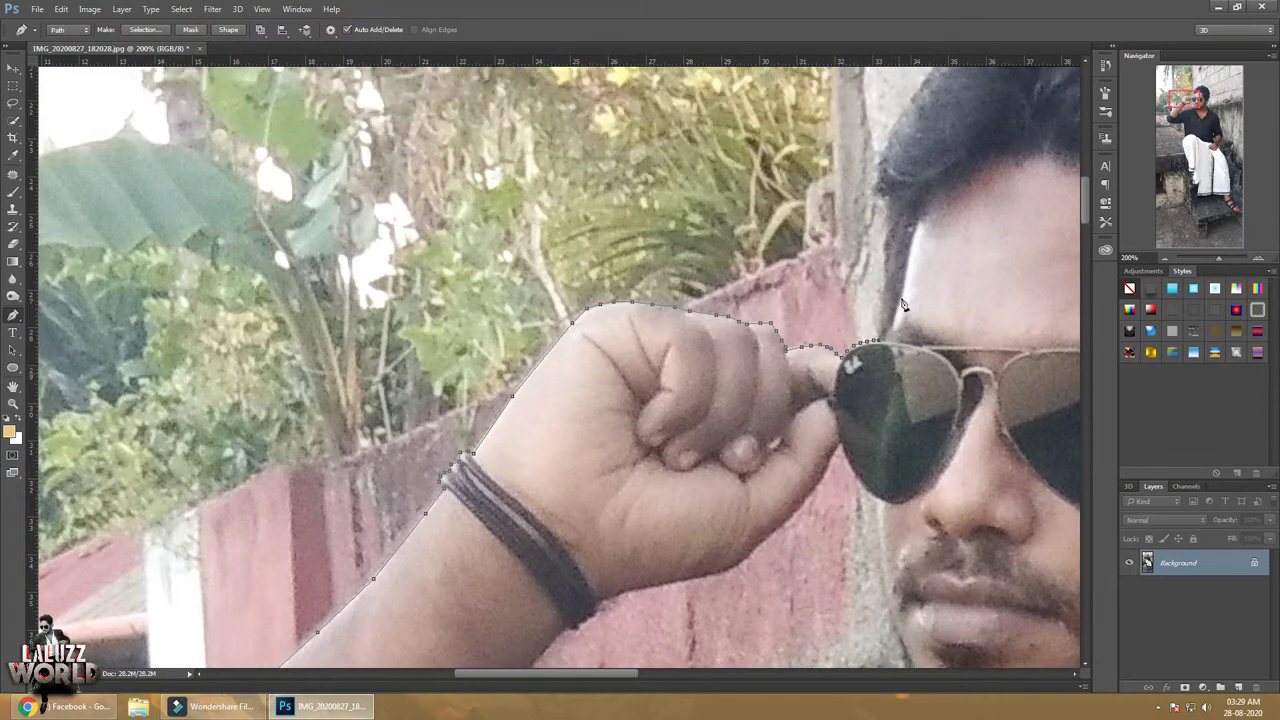
{"action": "left_click_drag", "start_coordinate": [920, 126], "coordinate": [712, 368]}
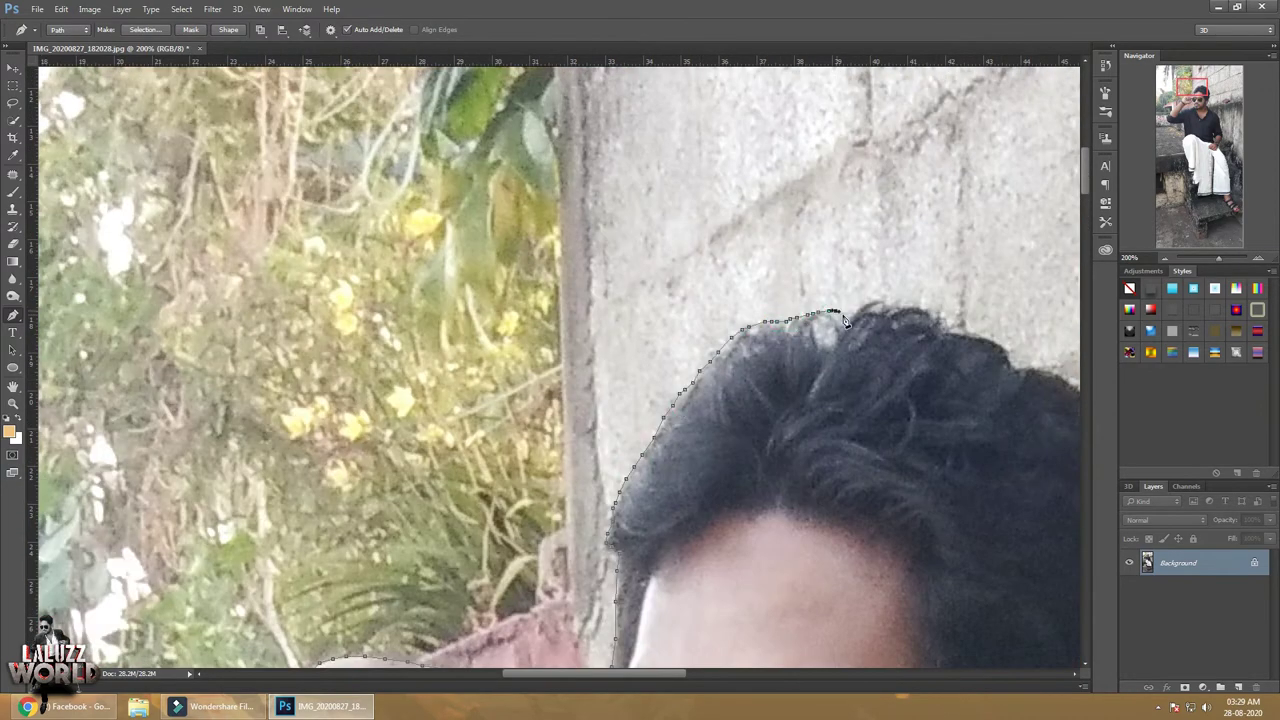
{"action": "left_click_drag", "start_coordinate": [845, 320], "coordinate": [645, 318]}
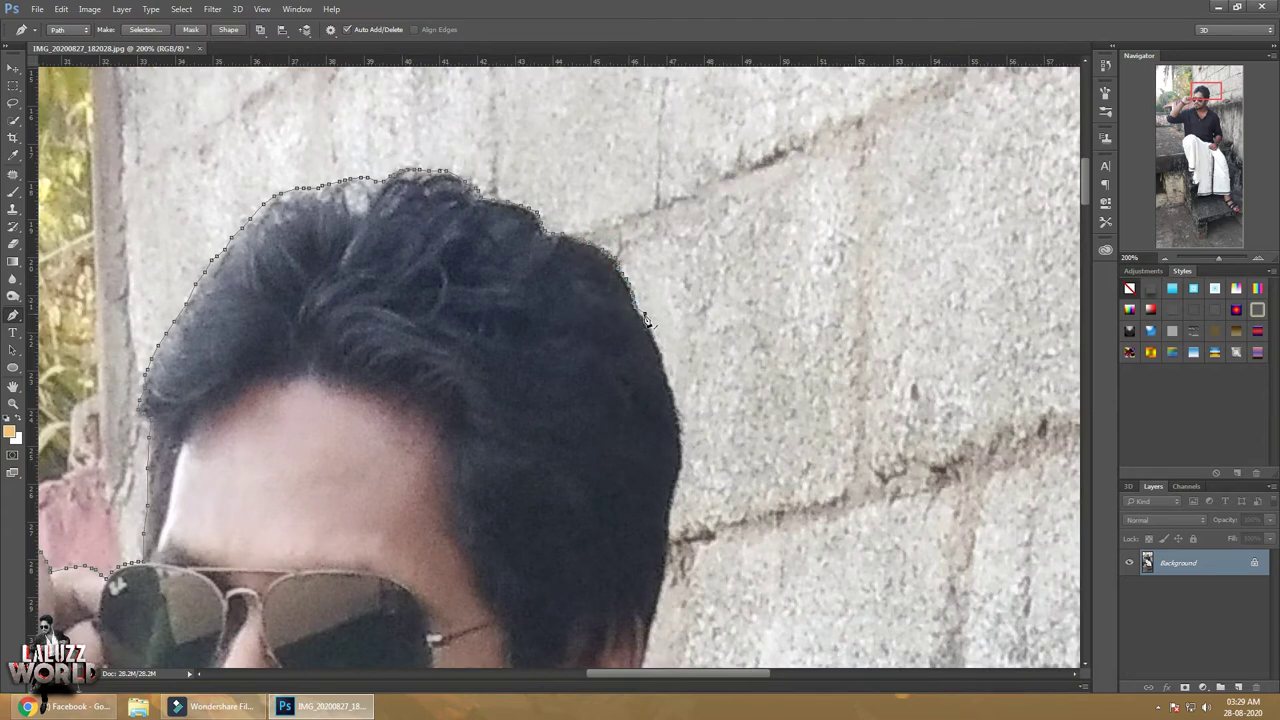
{"action": "mouse_move", "coordinate": [650, 335]}
{"action": "left_mouse_down"}
{"action": "mouse_move", "coordinate": [670, 580]}
{"action": "mouse_move", "coordinate": [668, 336]}
{"action": "left_mouse_up"}
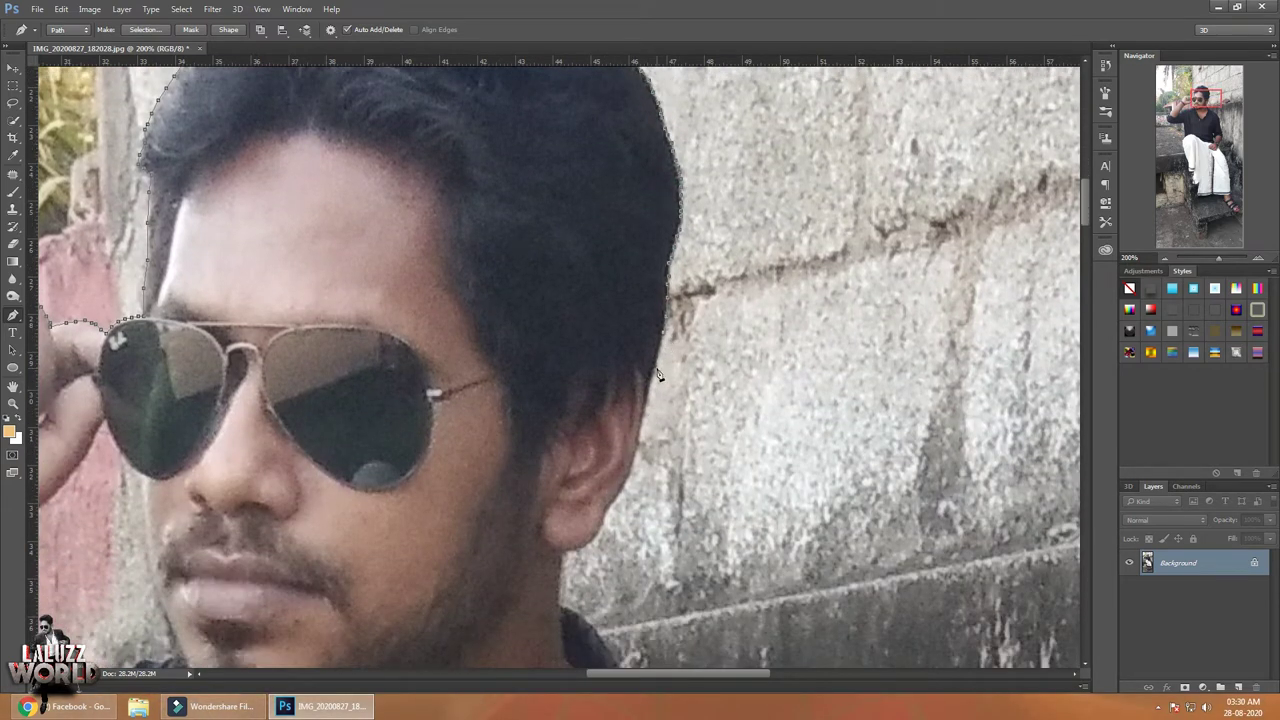
{"action": "left_click", "coordinate": [631, 467]}
Follow the shoulder edge downward with the path
{"action": "left_click_drag", "start_coordinate": [655, 612], "coordinate": [635, 495]}
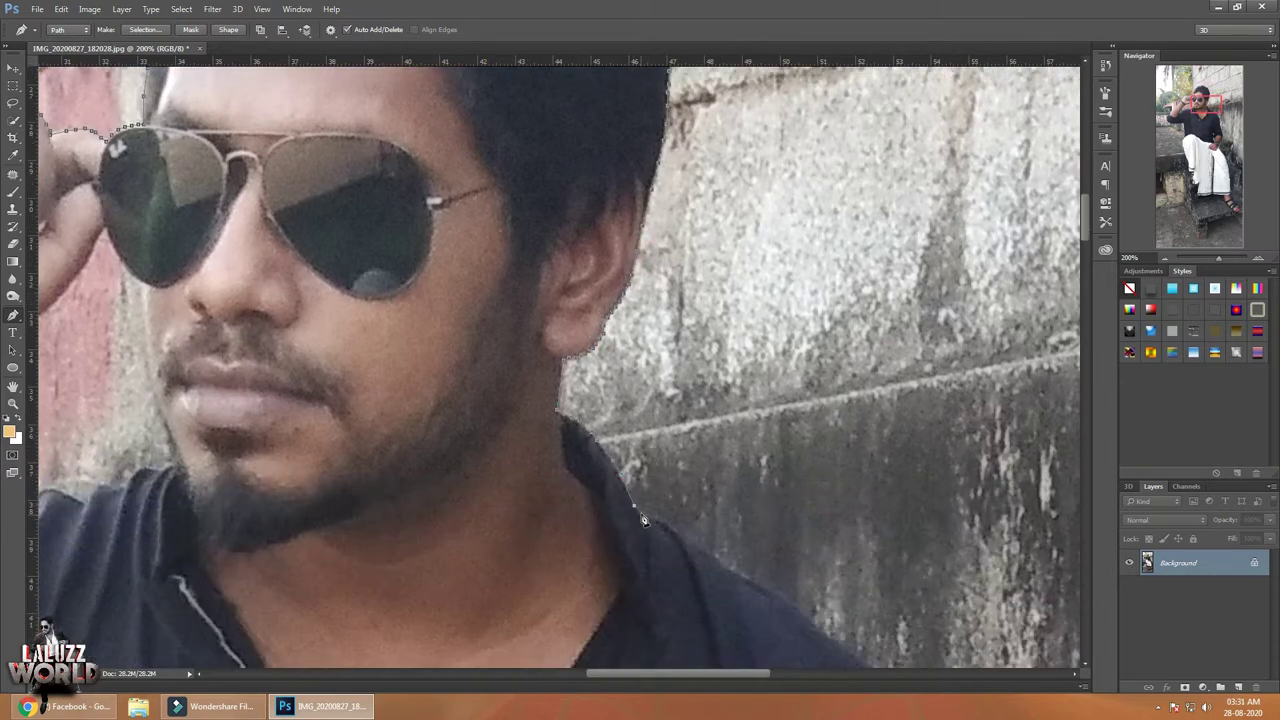
{"action": "left_click_drag", "start_coordinate": [790, 610], "coordinate": [671, 382]}
{"action": "left_click", "coordinate": [664, 372]}
{"action": "left_click", "coordinate": [743, 605]}
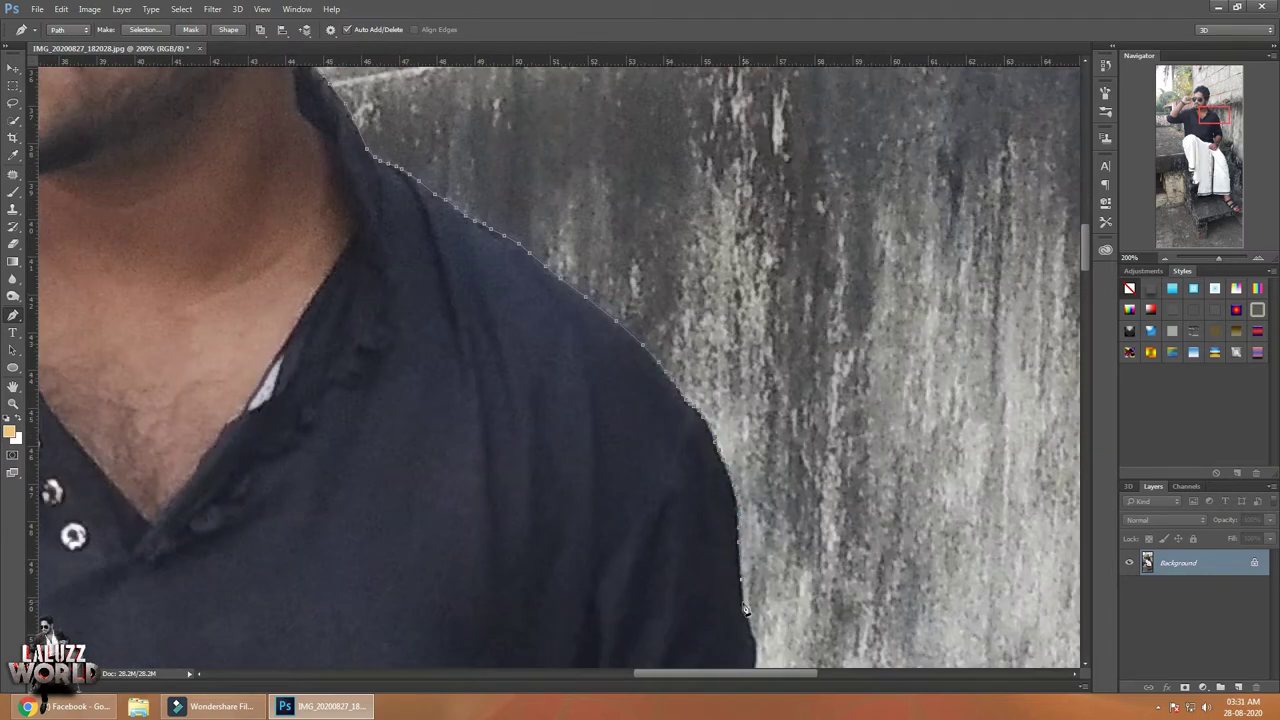
{"action": "left_click_drag", "start_coordinate": [747, 612], "coordinate": [750, 432]}
{"action": "left_click", "coordinate": [754, 486]}
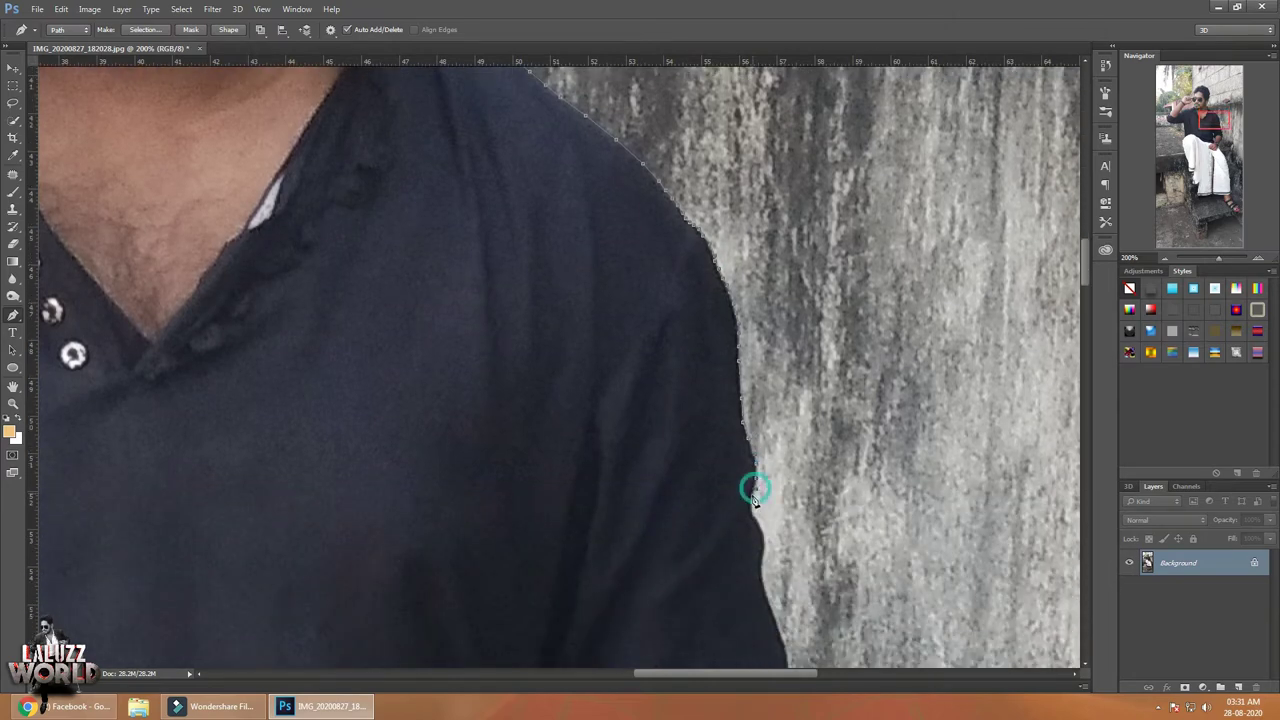
{"action": "left_click", "coordinate": [762, 578]}
{"action": "left_click_drag", "start_coordinate": [787, 655], "coordinate": [801, 613]}
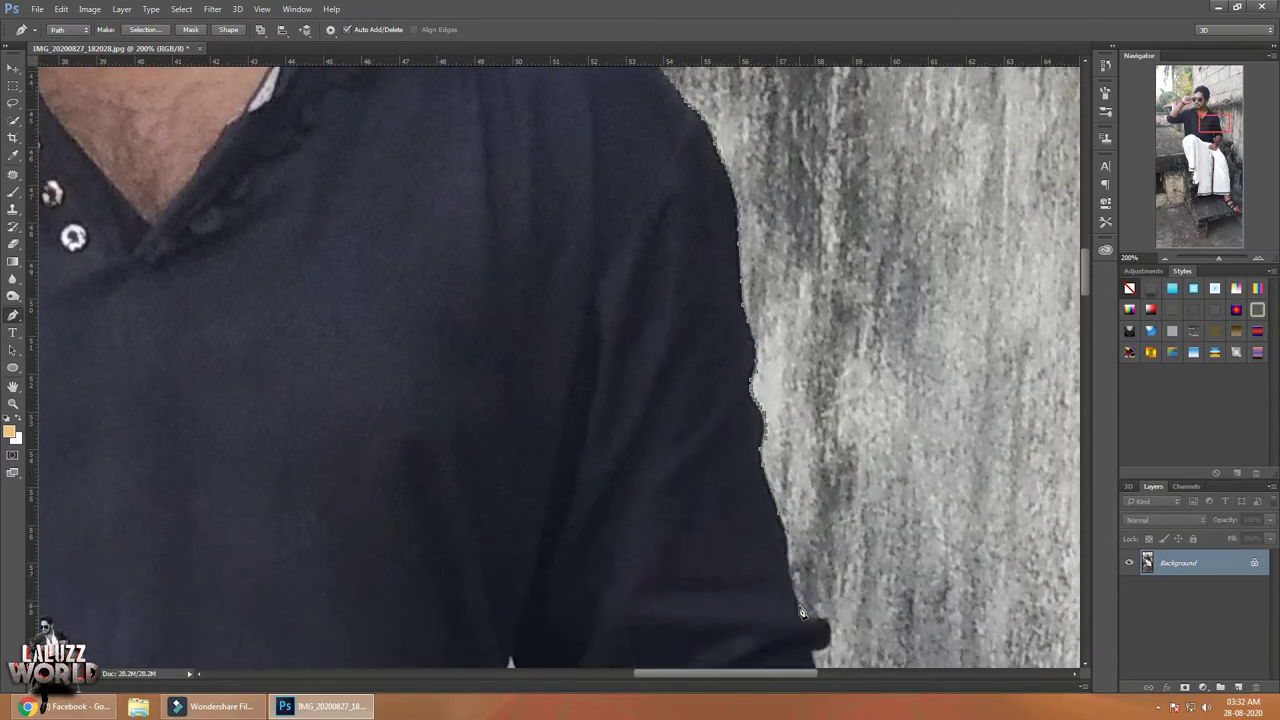
{"action": "left_click_drag", "start_coordinate": [795, 549], "coordinate": [789, 485]}
Continue the outline down the sleeve and forearm, past the watch, onto the dhoti edge
{"action": "left_click", "coordinate": [826, 626]}
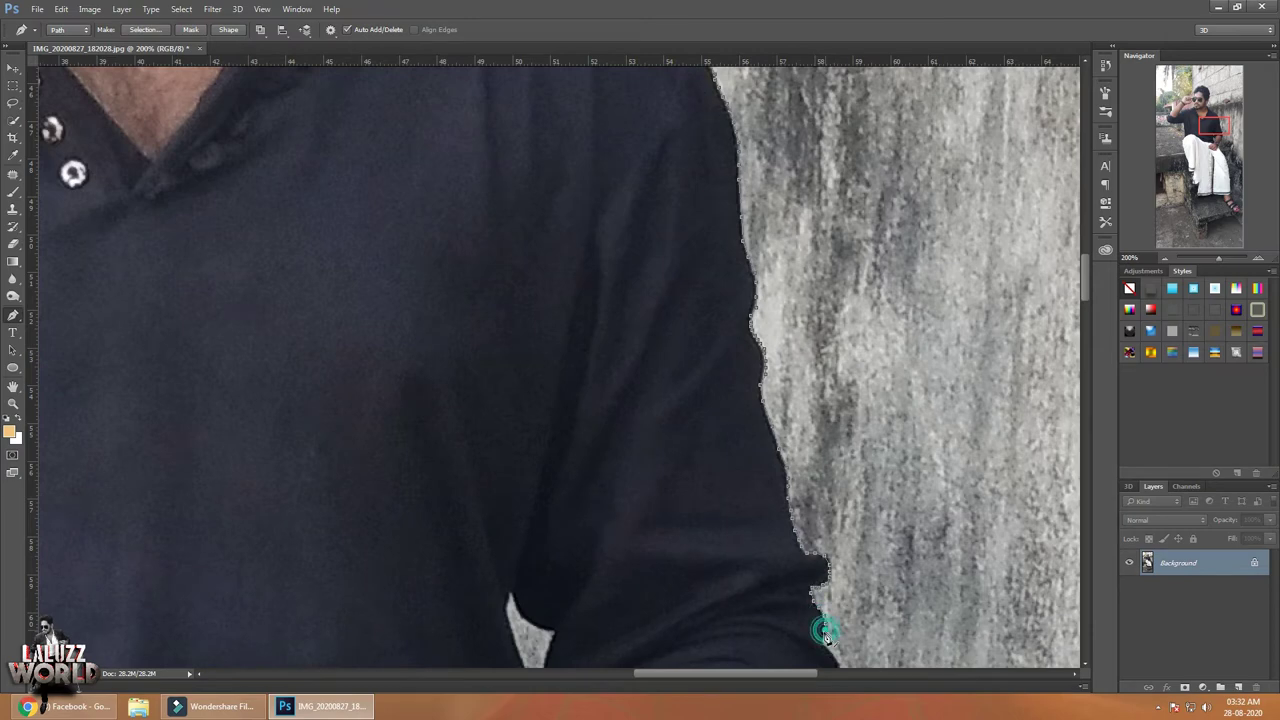
{"action": "left_click_drag", "start_coordinate": [830, 660], "coordinate": [850, 510]}
{"action": "left_click_drag", "start_coordinate": [836, 583], "coordinate": [832, 300]}
{"action": "left_click", "coordinate": [790, 485]}
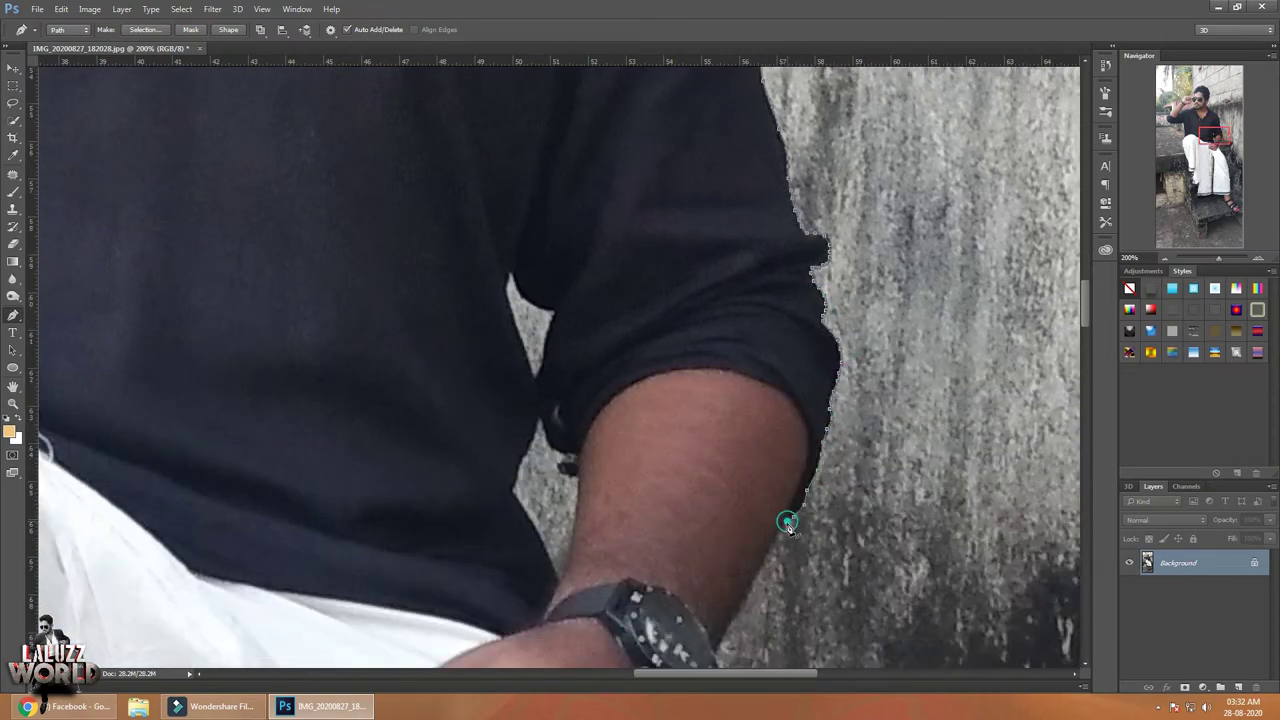
{"action": "left_click", "coordinate": [760, 525]}
{"action": "left_click", "coordinate": [735, 580]}
{"action": "left_click_drag", "start_coordinate": [718, 615], "coordinate": [722, 483]}
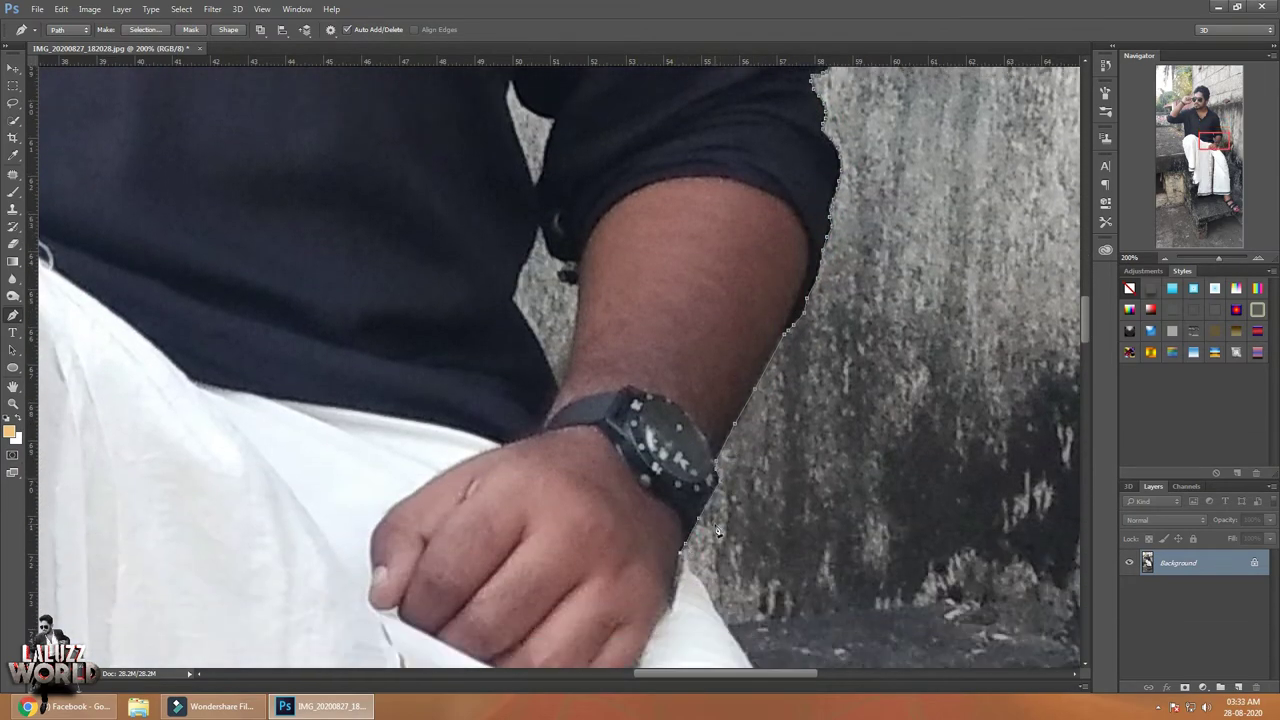
{"action": "left_click_drag", "start_coordinate": [710, 597], "coordinate": [712, 390]}
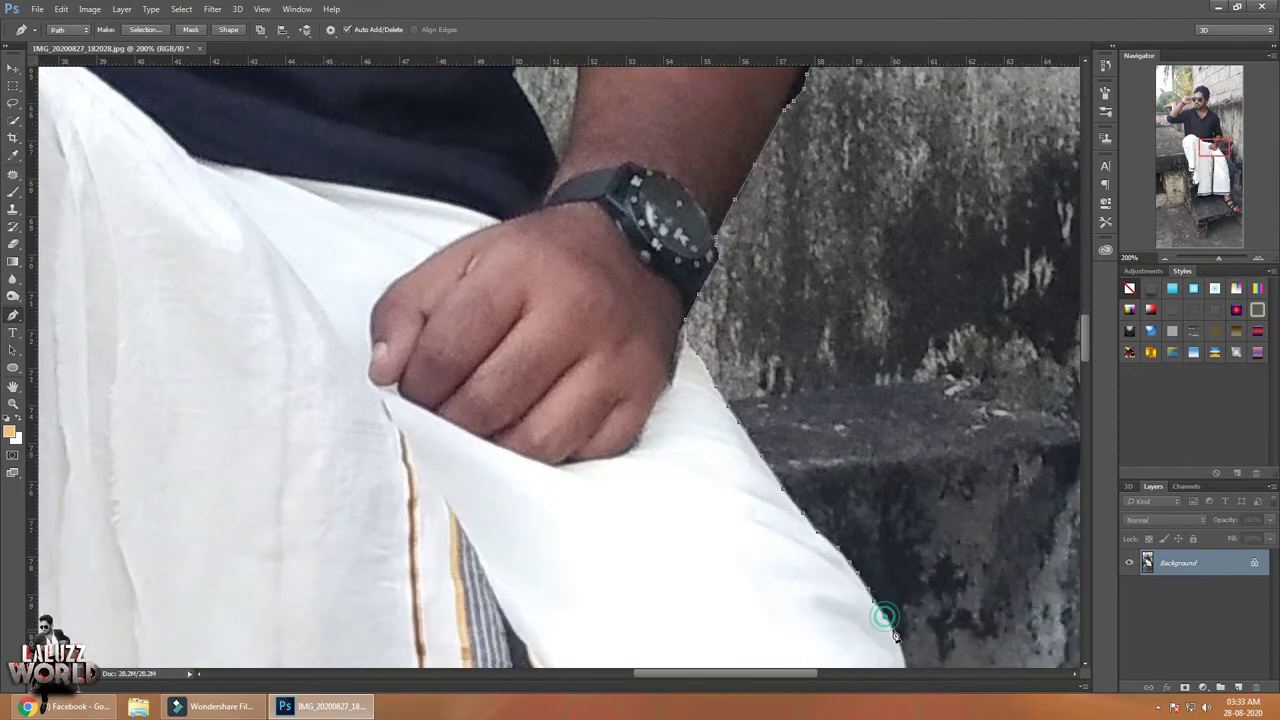
{"action": "left_click_drag", "start_coordinate": [888, 612], "coordinate": [910, 515]}
{"action": "left_click", "coordinate": [944, 581]}
Add anchors along the dhoti's right edge down to its fold
{"action": "scroll", "coordinate": [970, 605], "scroll_direction": "down", "scroll_amount": 5}
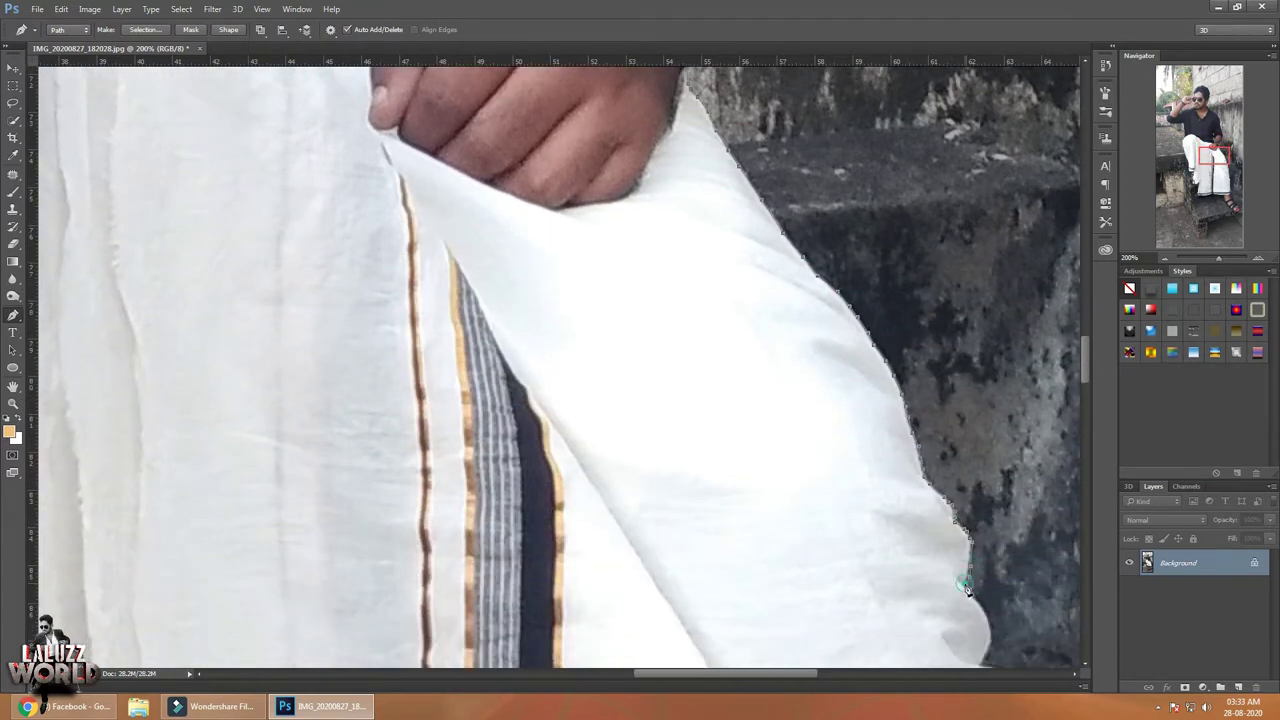
{"action": "scroll", "coordinate": [960, 600], "scroll_direction": "up", "scroll_amount": 2}
{"action": "scroll", "coordinate": [1015, 600], "scroll_direction": "down", "scroll_amount": 1}
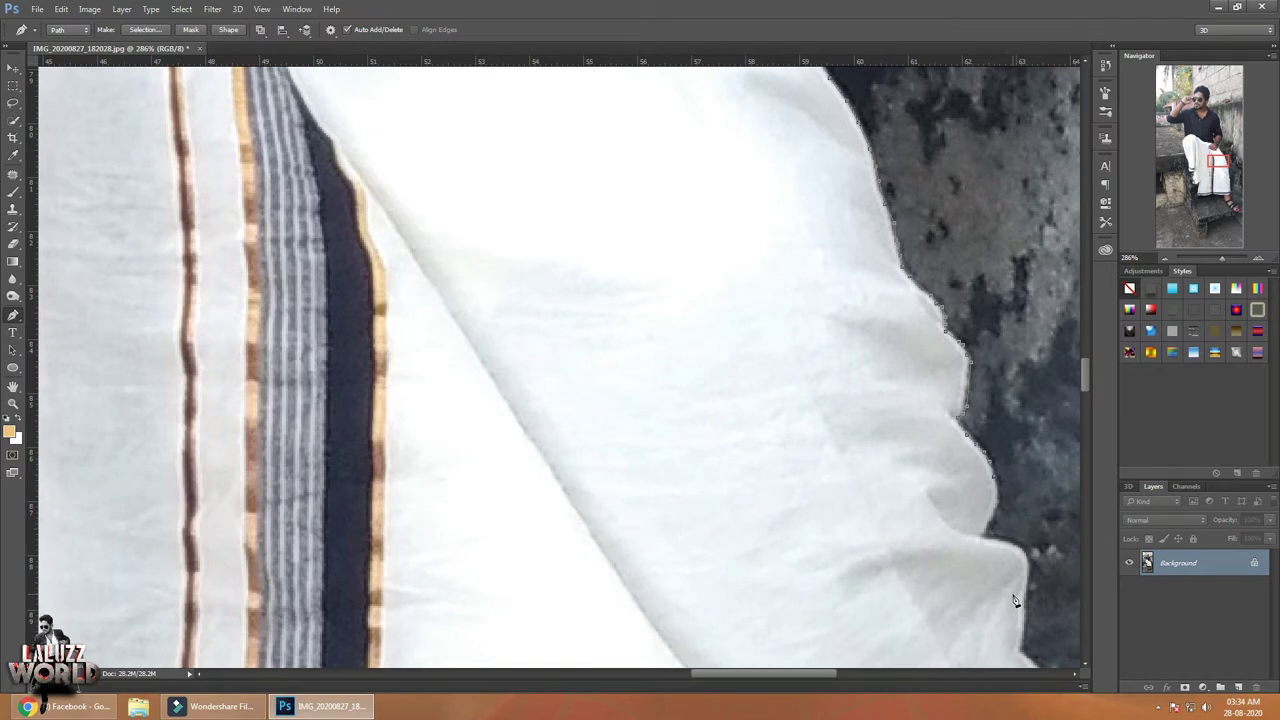
{"action": "scroll", "coordinate": [1015, 600], "scroll_direction": "down", "scroll_amount": 1}
{"action": "left_click", "coordinate": [991, 466]}
{"action": "left_click", "coordinate": [1029, 509]}
{"action": "left_click", "coordinate": [1048, 620]}
{"action": "scroll", "coordinate": [1050, 375], "scroll_direction": "down", "scroll_amount": 4}
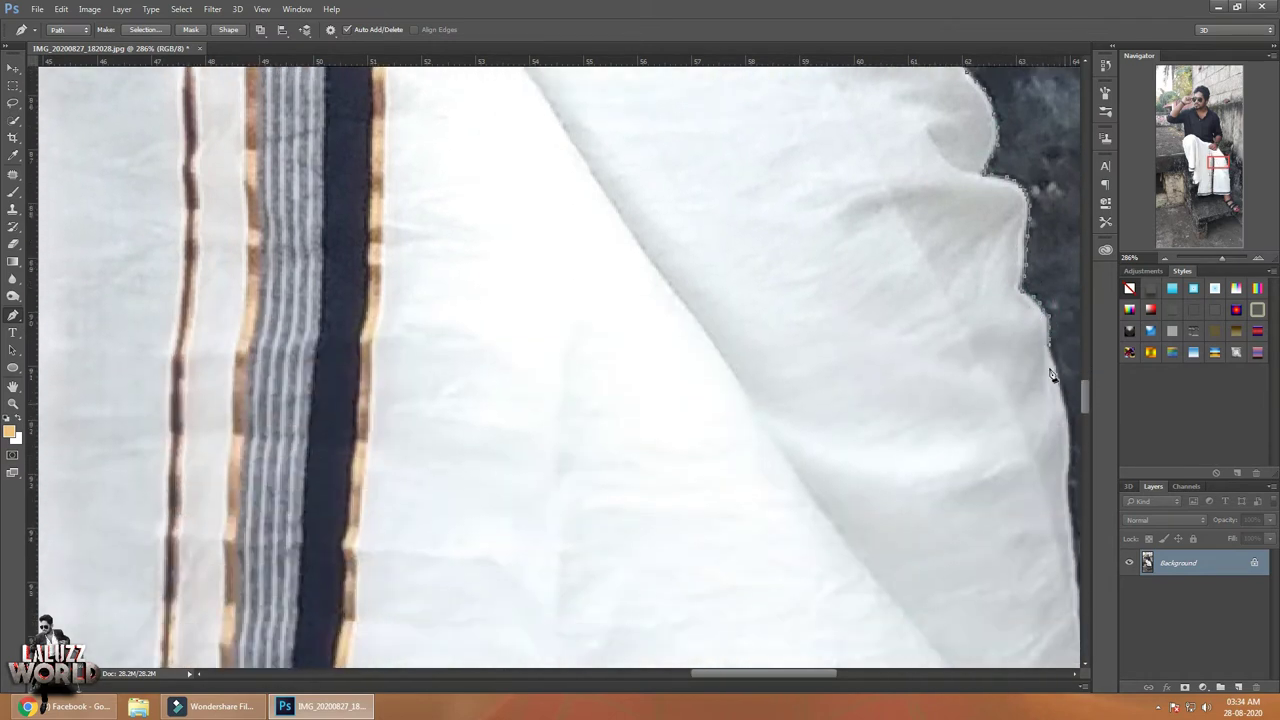
{"action": "scroll", "coordinate": [1050, 375], "scroll_direction": "down", "scroll_amount": 1}
{"action": "left_click", "coordinate": [1058, 375]}
{"action": "scroll", "coordinate": [1060, 380], "scroll_direction": "right", "scroll_amount": 4}
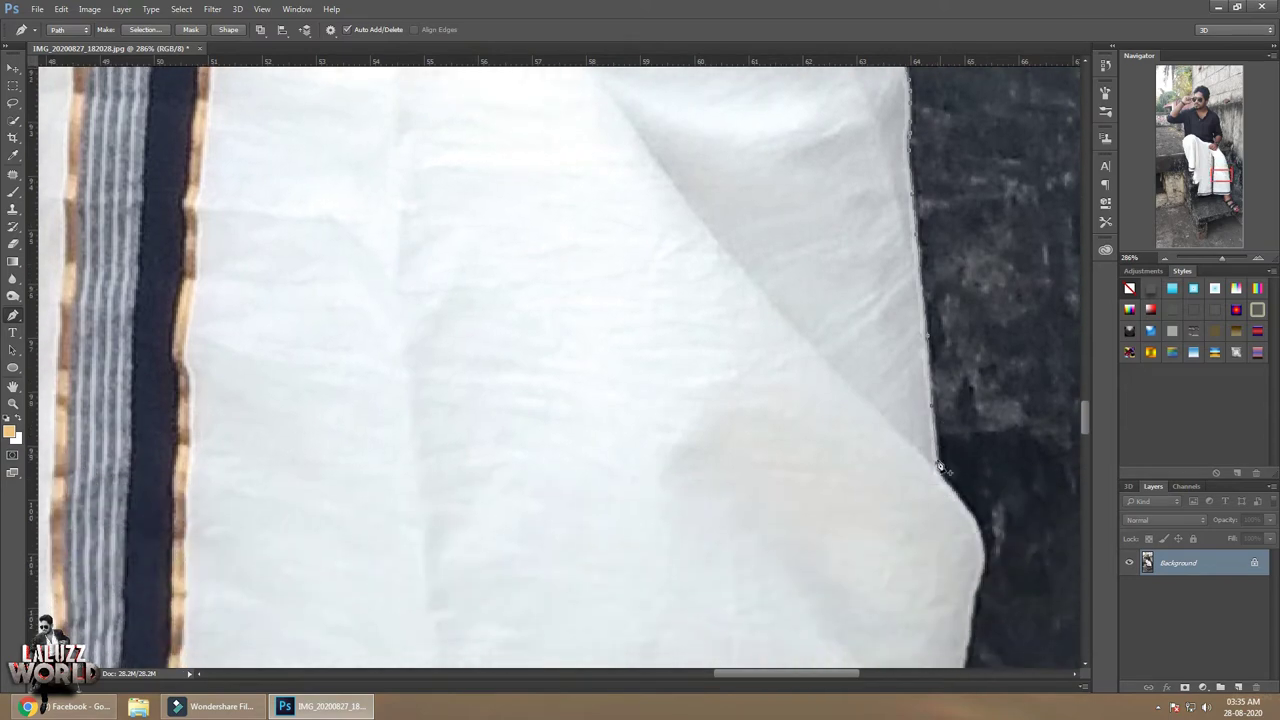
Outline the dhoti's lower corner and grey border, then down the leg's skin edge
{"action": "left_click", "coordinate": [986, 581]}
{"action": "scroll", "coordinate": [986, 581], "scroll_direction": "down", "scroll_amount": 2}
{"action": "left_click", "coordinate": [960, 563]}
{"action": "scroll", "coordinate": [960, 563], "scroll_direction": "down", "scroll_amount": 2}
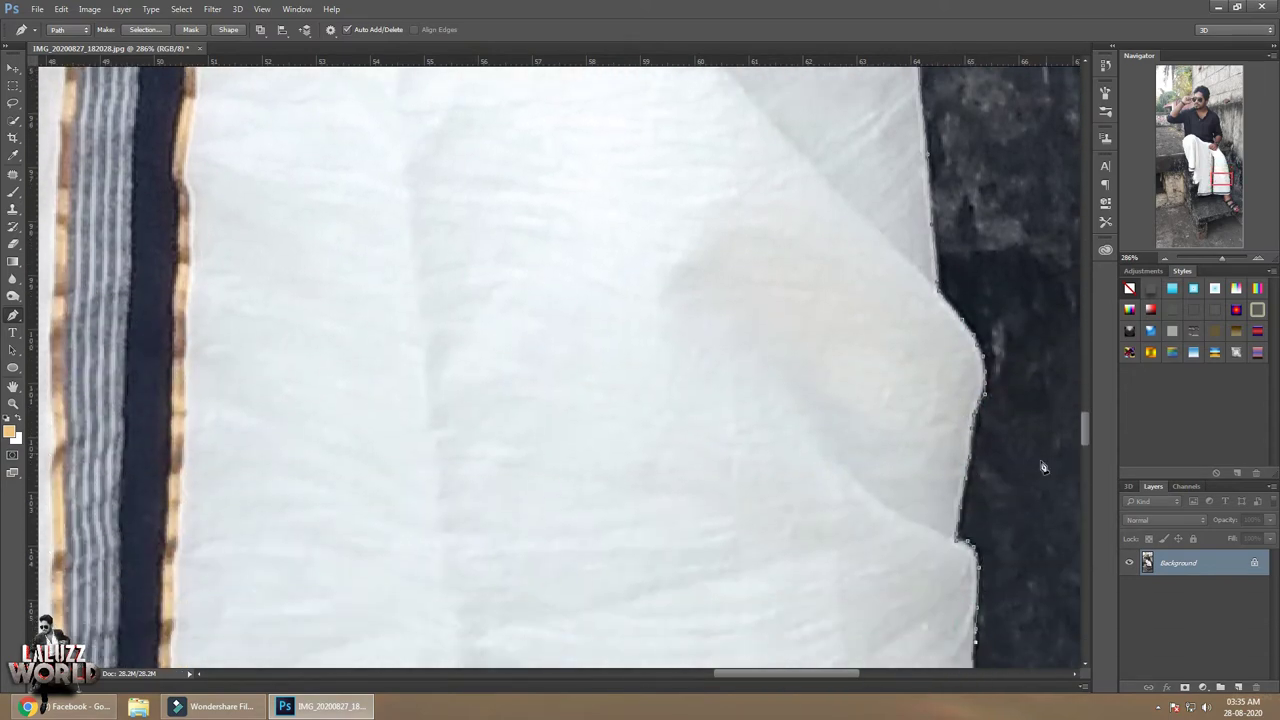
{"action": "left_click", "coordinate": [979, 580]}
{"action": "scroll", "coordinate": [985, 560], "scroll_direction": "down", "scroll_amount": 1}
{"action": "scroll", "coordinate": [990, 545], "scroll_direction": "down", "scroll_amount": 2}
{"action": "left_click", "coordinate": [986, 565]}
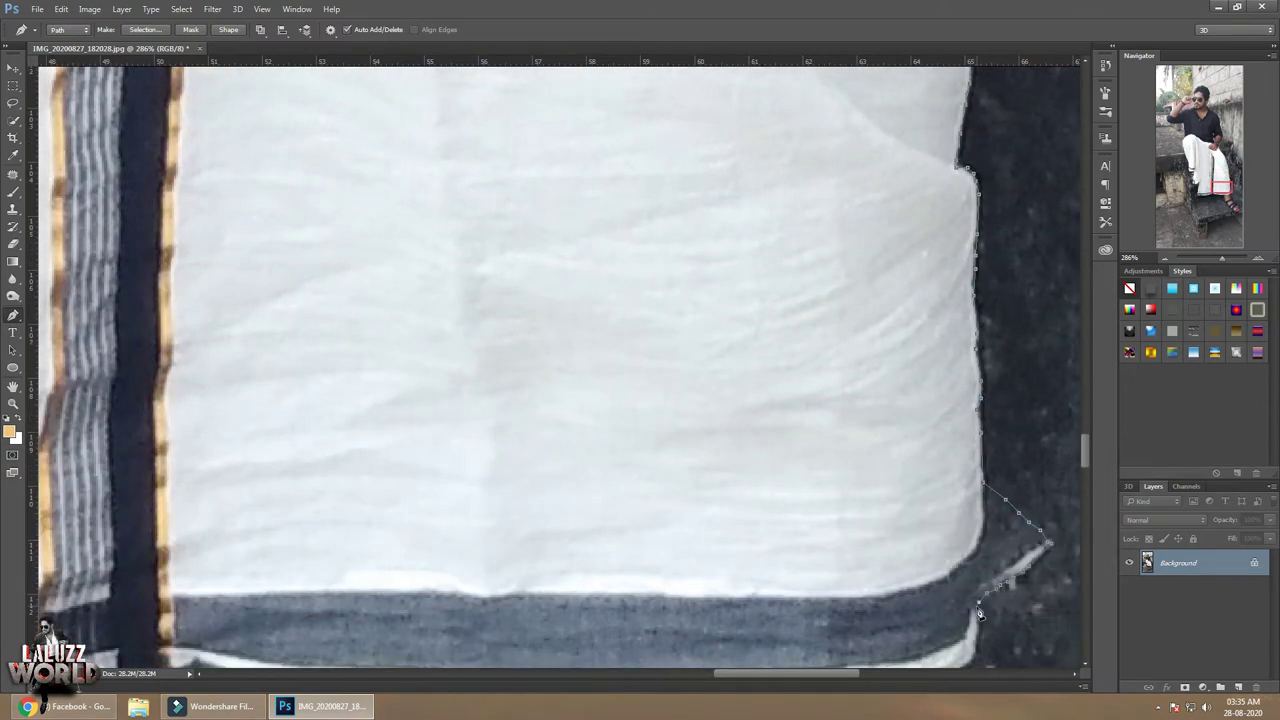
{"action": "scroll", "coordinate": [972, 483], "scroll_direction": "down", "scroll_amount": 2}
{"action": "left_click", "coordinate": [983, 586]}
{"action": "scroll", "coordinate": [983, 586], "scroll_direction": "down", "scroll_amount": 2}
{"action": "scroll", "coordinate": [1000, 560], "scroll_direction": "right", "scroll_amount": 2}
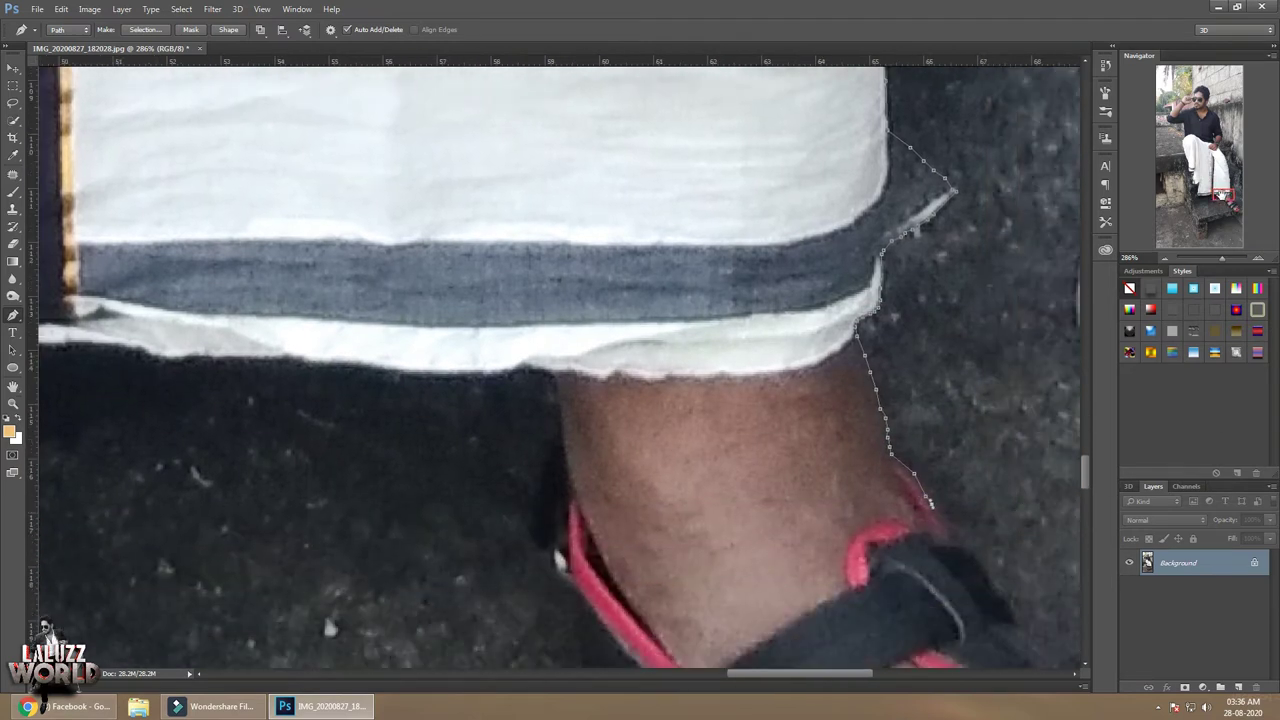
Trace the path down the ankle and along the sandal strap edge
{"action": "left_click", "coordinate": [990, 575]}
{"action": "left_click", "coordinate": [1020, 630]}
{"action": "left_click_drag", "start_coordinate": [1020, 630], "coordinate": [640, 375]}
{"action": "left_click", "coordinate": [708, 437]}
{"action": "left_click", "coordinate": [783, 505]}
{"action": "left_click", "coordinate": [842, 562]}
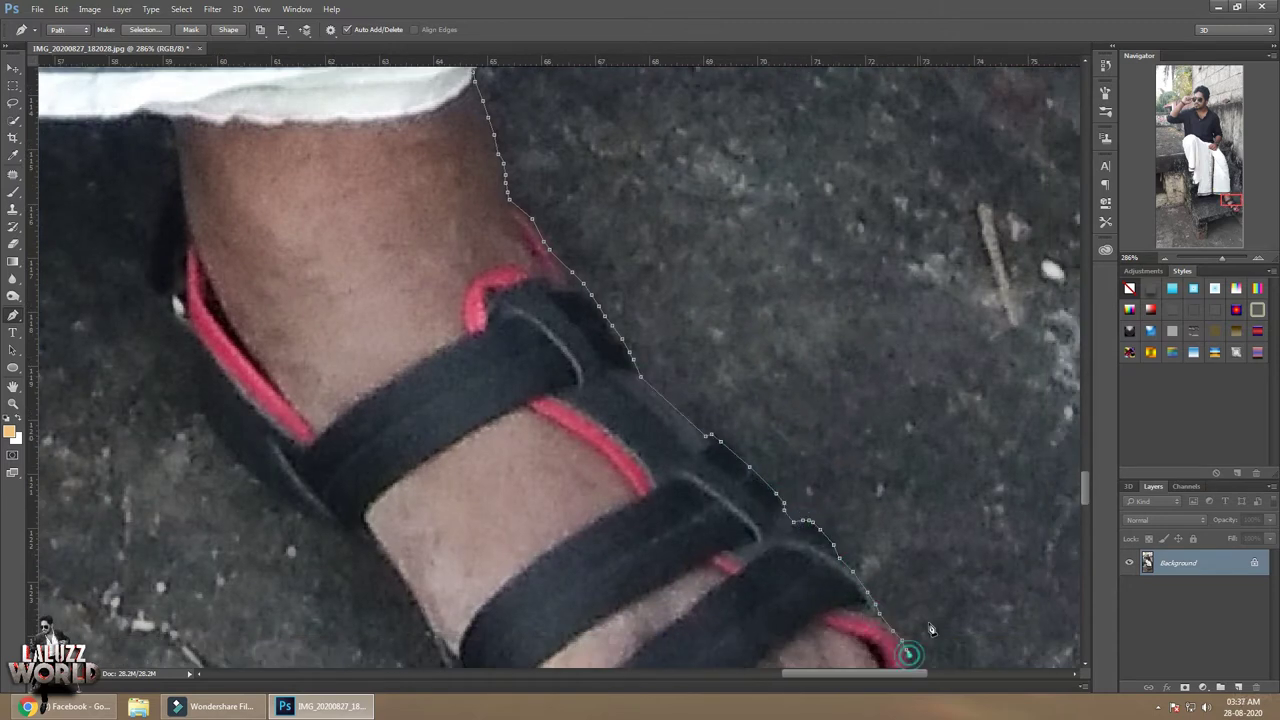
Close the upper background-gap outline and trace the lower gap along the arm from fist to wrist
{"action": "scroll", "coordinate": [890, 620], "scroll_direction": "down", "scroll_amount": 3}
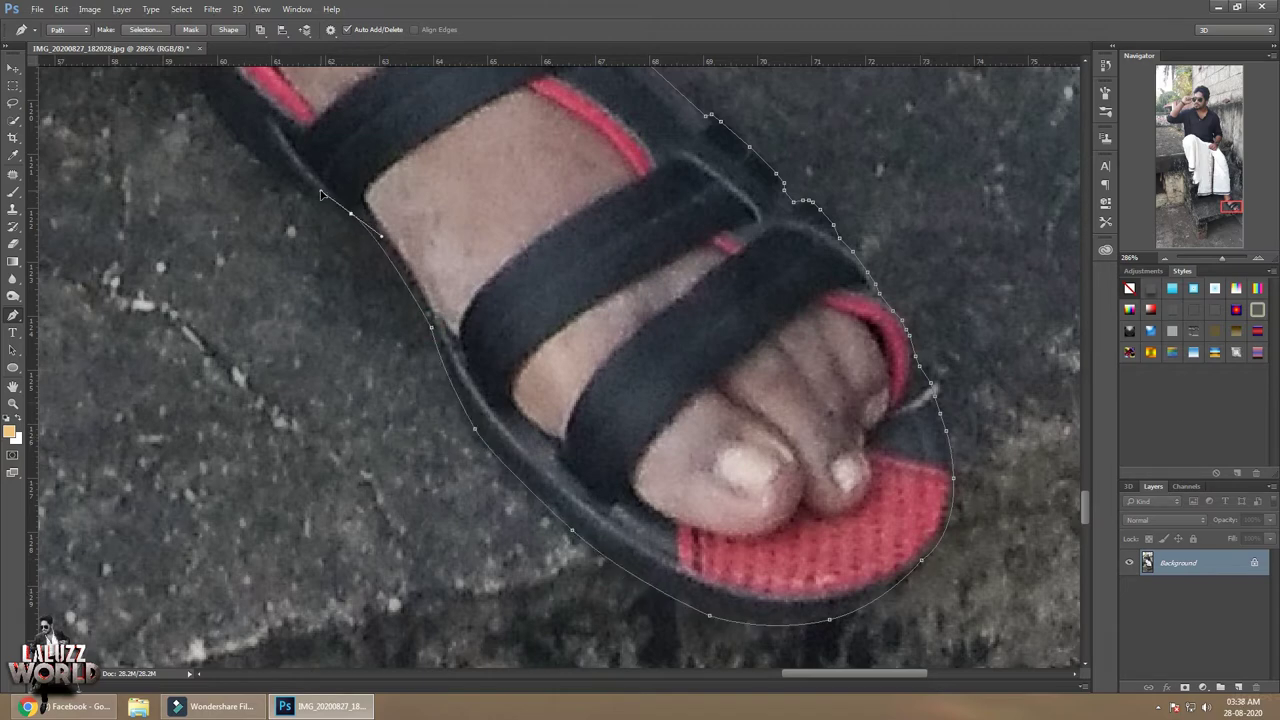
{"action": "scroll", "coordinate": [322, 195], "scroll_direction": "up", "scroll_amount": 3}
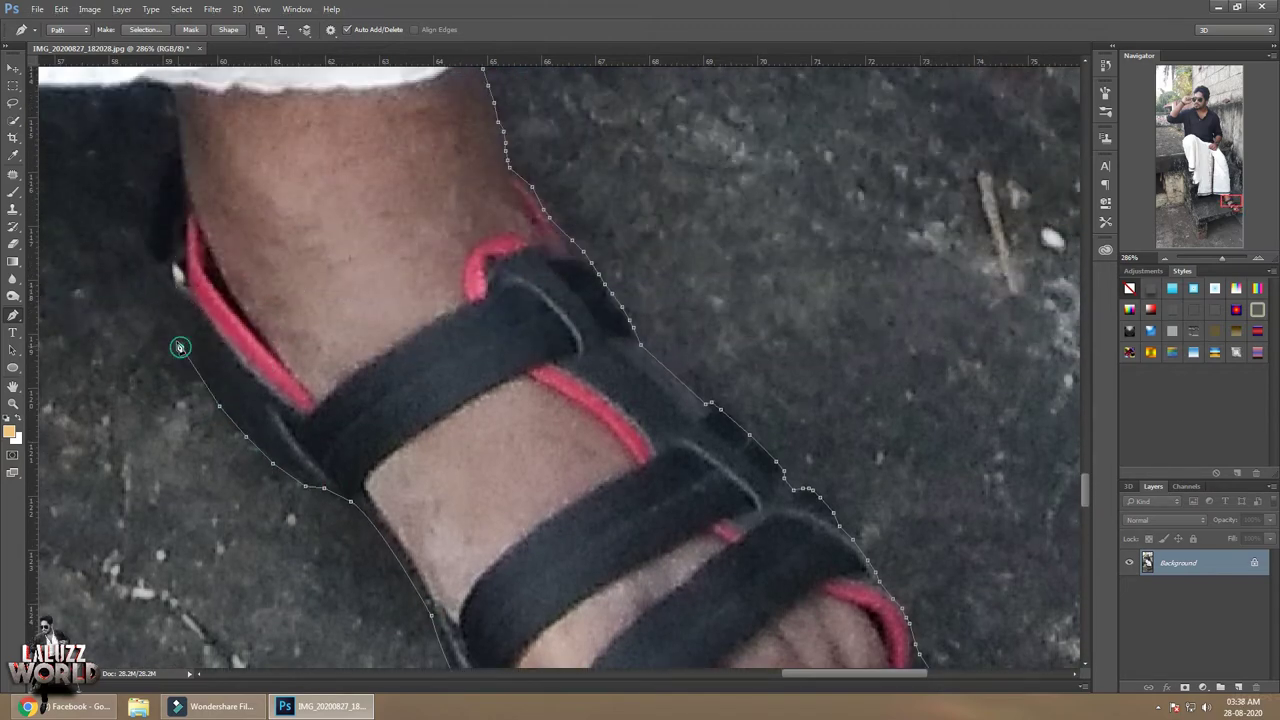
{"action": "scroll", "coordinate": [175, 152], "scroll_direction": "left", "scroll_amount": 5}
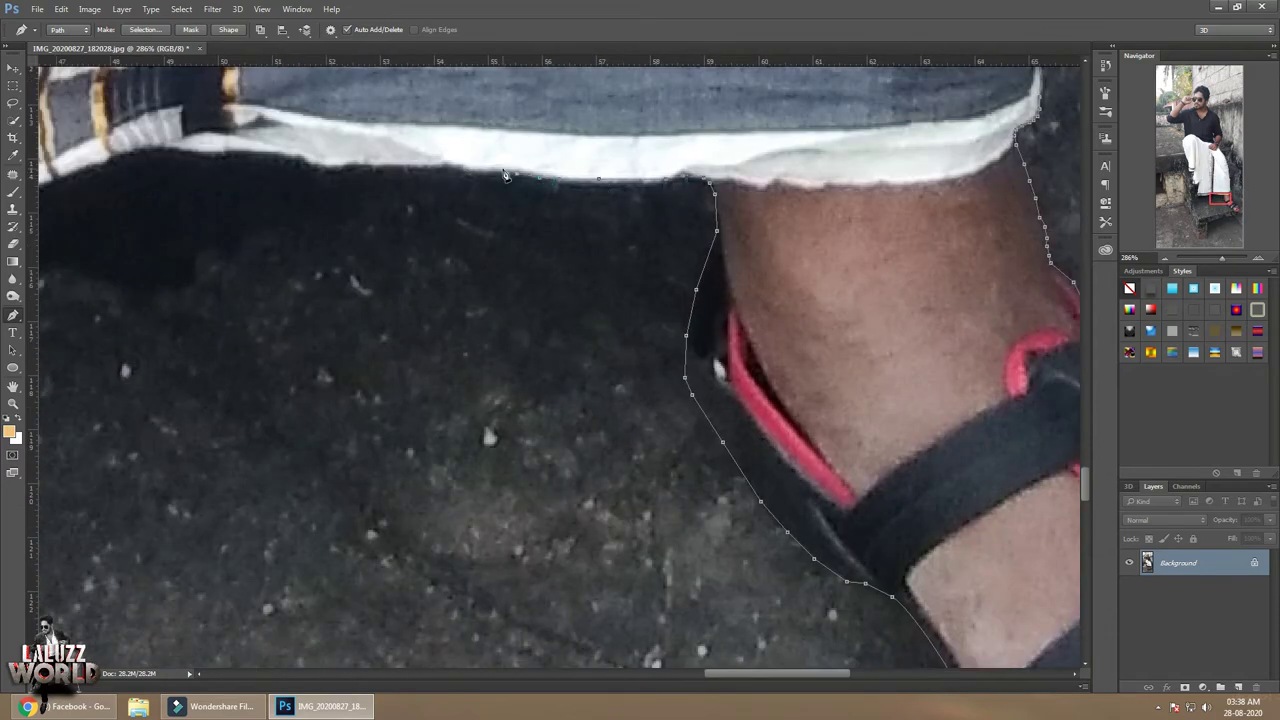
{"action": "scroll", "coordinate": [175, 152], "scroll_direction": "left", "scroll_amount": 5}
{"action": "scroll", "coordinate": [943, 205], "scroll_direction": "left", "scroll_amount": 3}
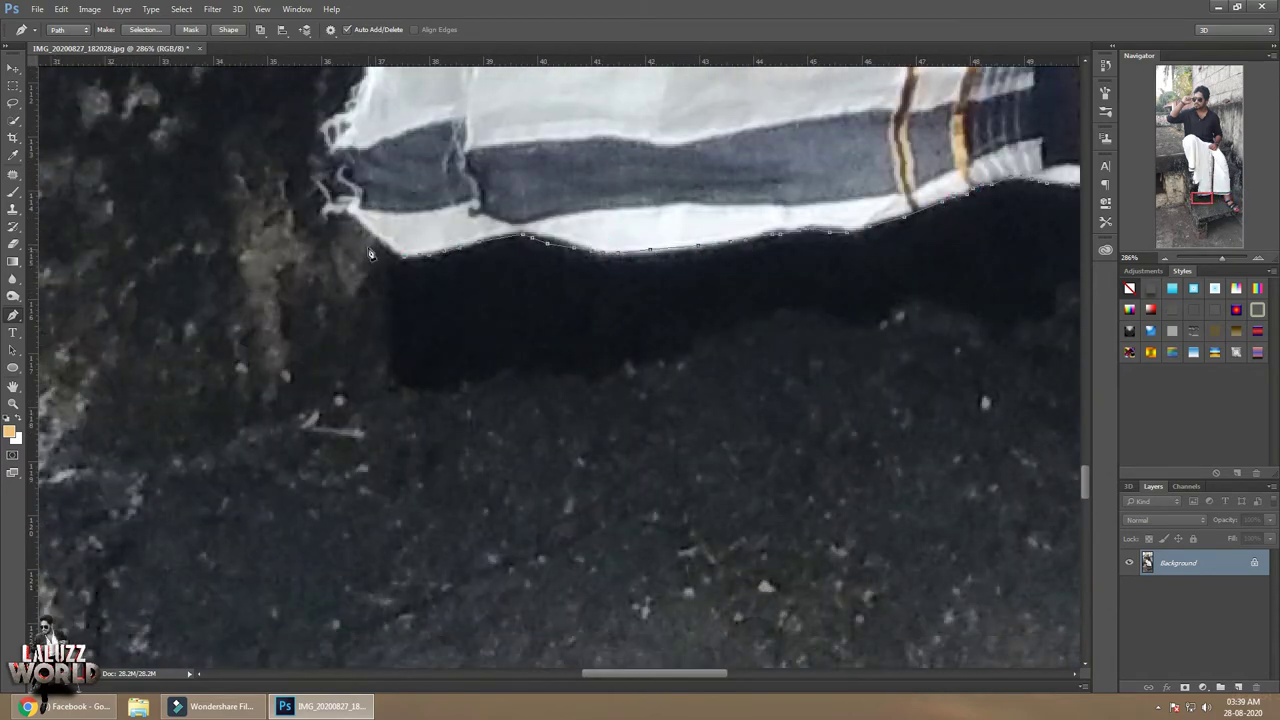
{"action": "scroll", "coordinate": [314, 160], "scroll_direction": "up", "scroll_amount": 1}
{"action": "scroll", "coordinate": [340, 300], "scroll_direction": "up", "scroll_amount": 3}
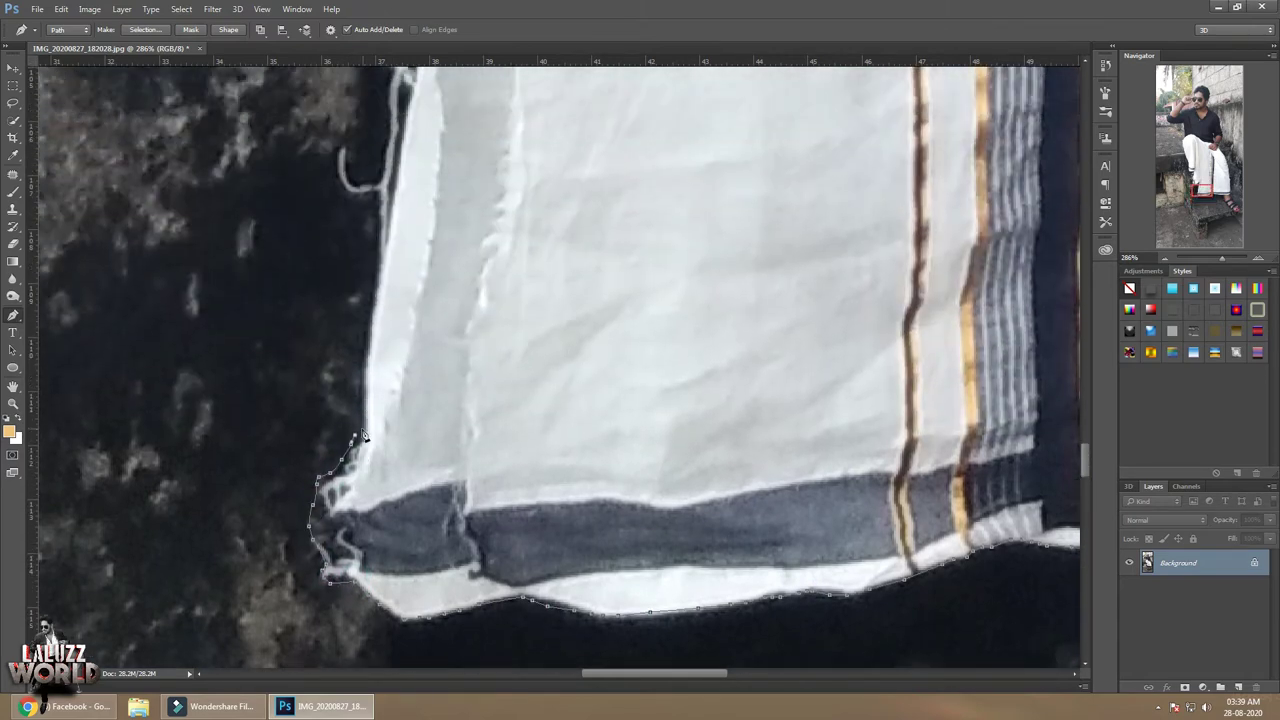
{"action": "scroll", "coordinate": [399, 178], "scroll_direction": "up", "scroll_amount": 3}
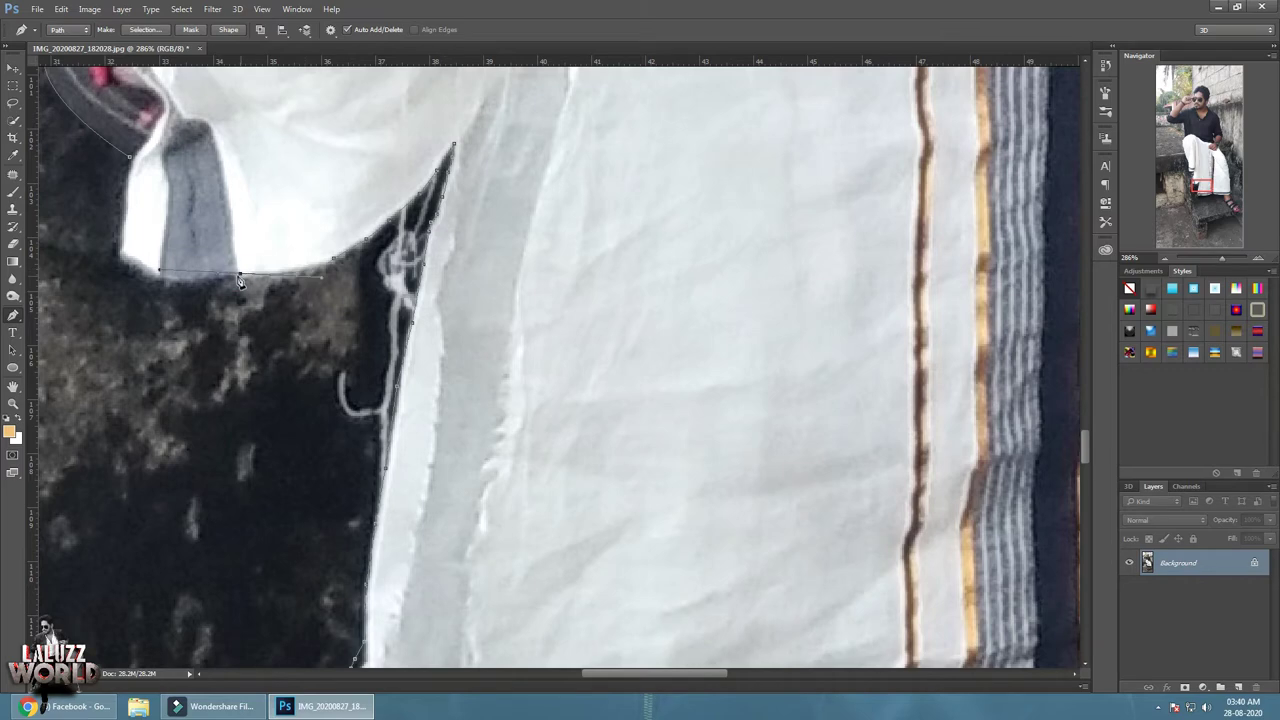
{"action": "scroll", "coordinate": [640, 252], "scroll_direction": "up", "scroll_amount": 2}
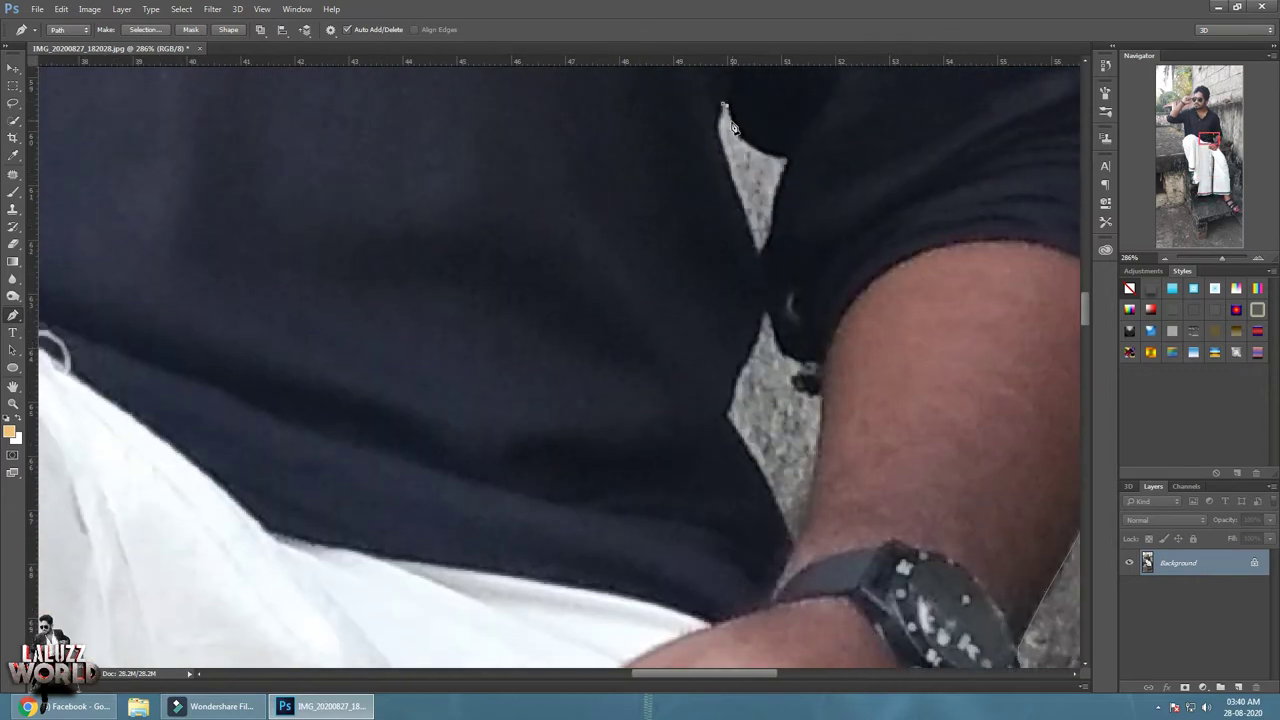
{"action": "left_click", "coordinate": [722, 104]}
{"action": "left_click", "coordinate": [762, 317]}
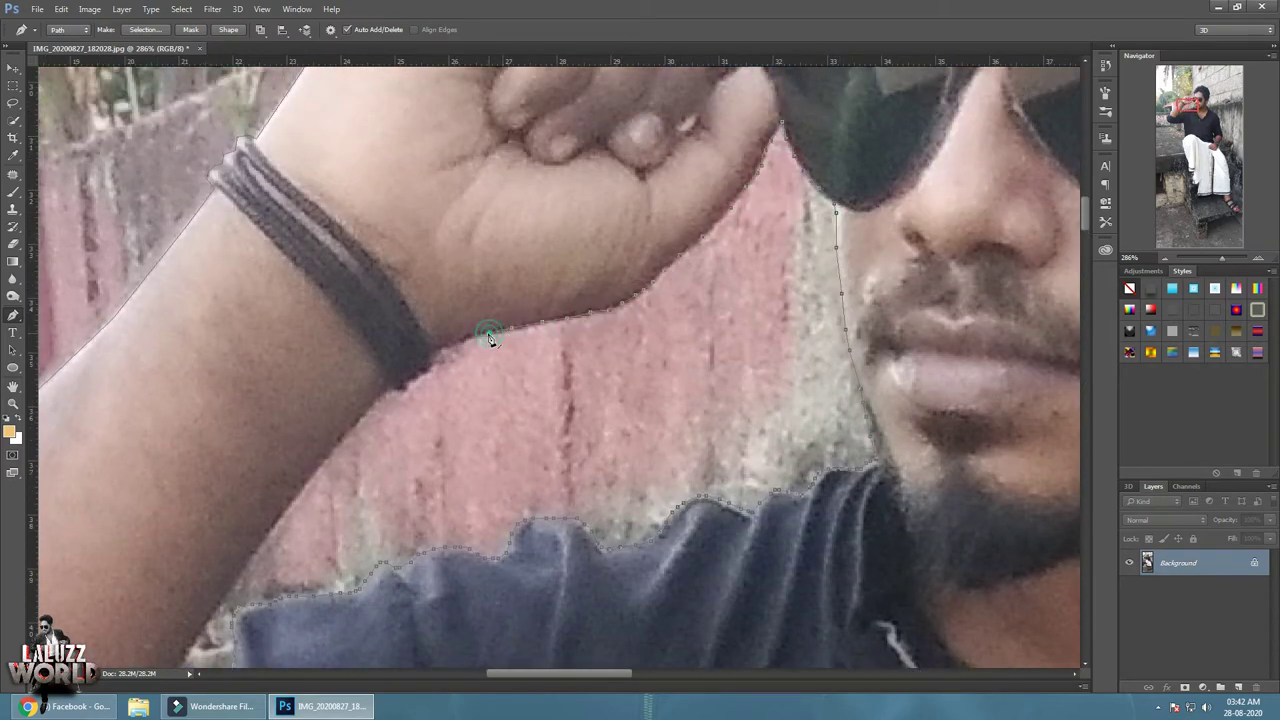
{"action": "mouse_move", "coordinate": [746, 193]}
{"action": "left_mouse_down"}
{"action": "mouse_move", "coordinate": [421, 378]}
{"action": "mouse_move", "coordinate": [325, 465]}
{"action": "left_mouse_up"}
{"action": "scroll", "coordinate": [244, 572], "scroll_direction": "down", "scroll_amount": 3}
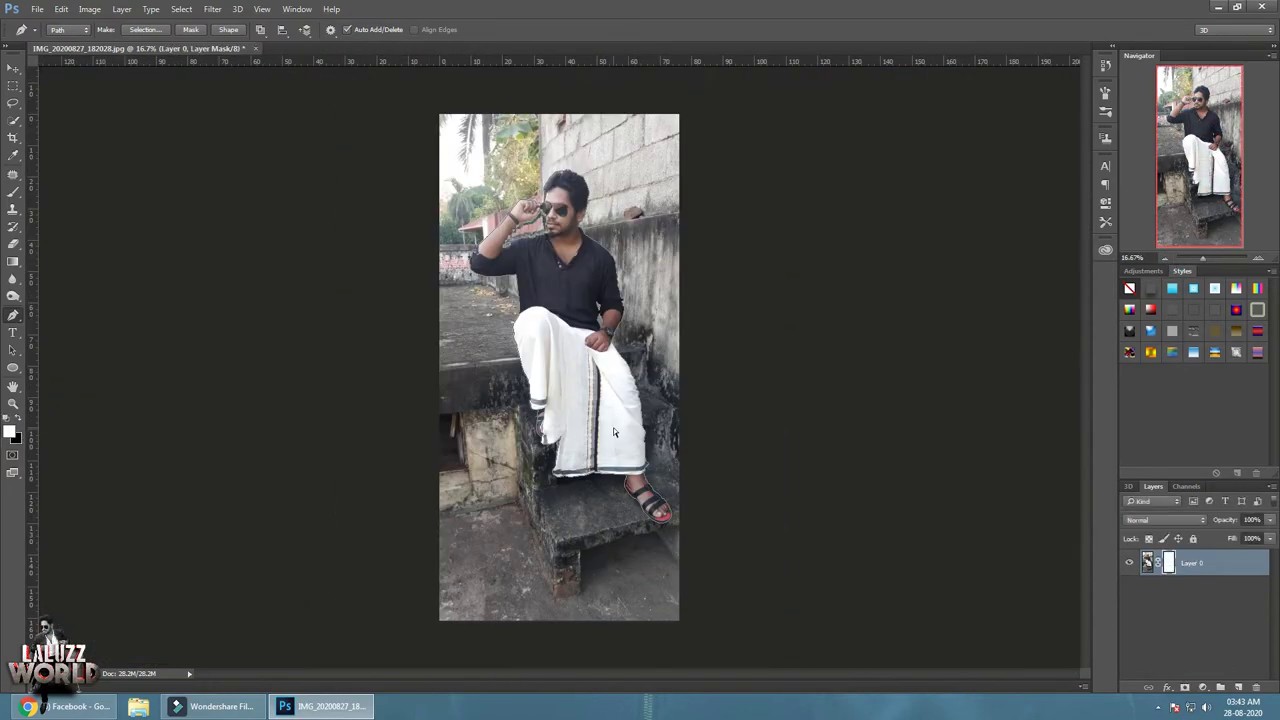
Mask out the background using the path selection and save the cutout as IMG_20200827_182028.psd
{"action": "key", "text": "ctrl+Return"}
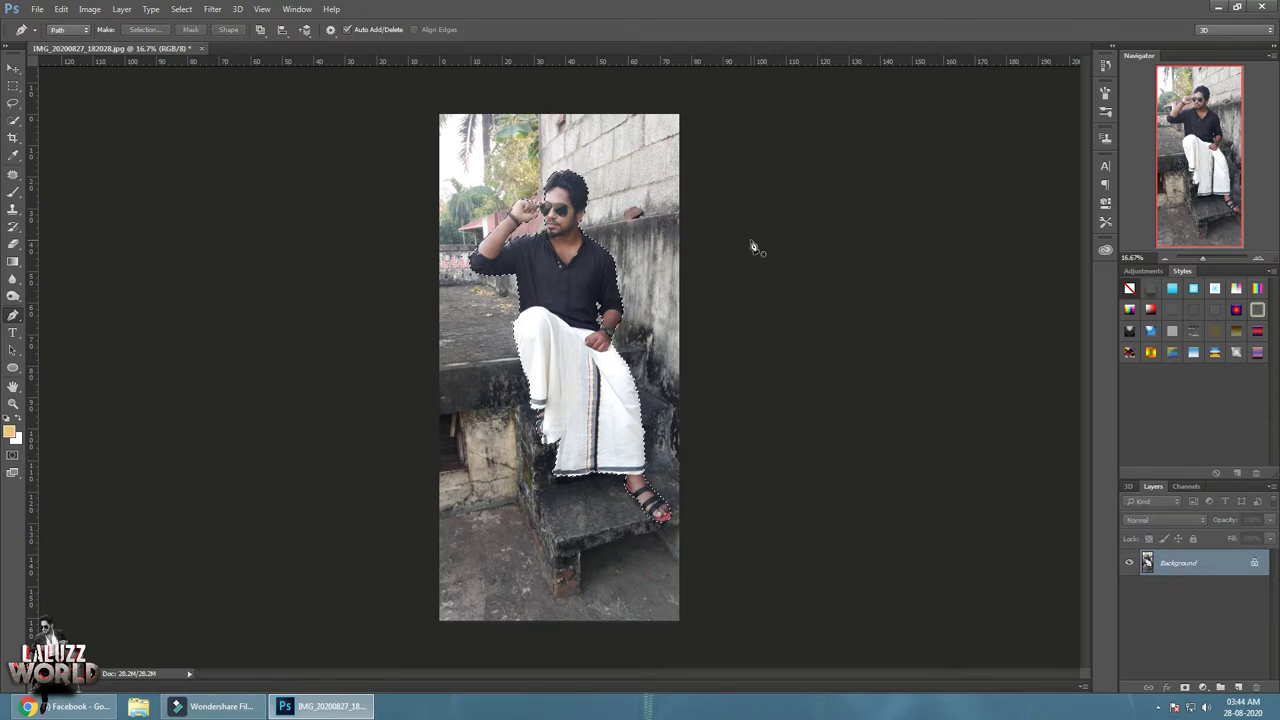
{"action": "left_click", "coordinate": [1185, 687]}
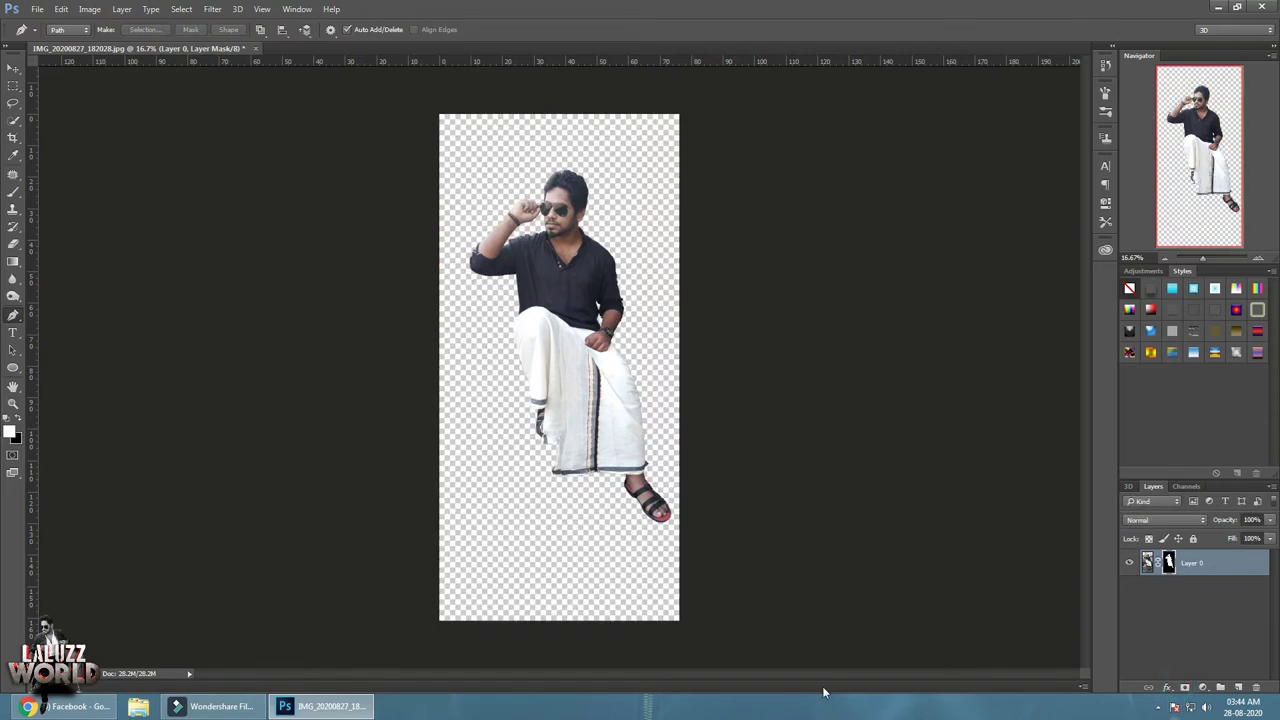
{"action": "key", "text": "ctrl+shift+s"}
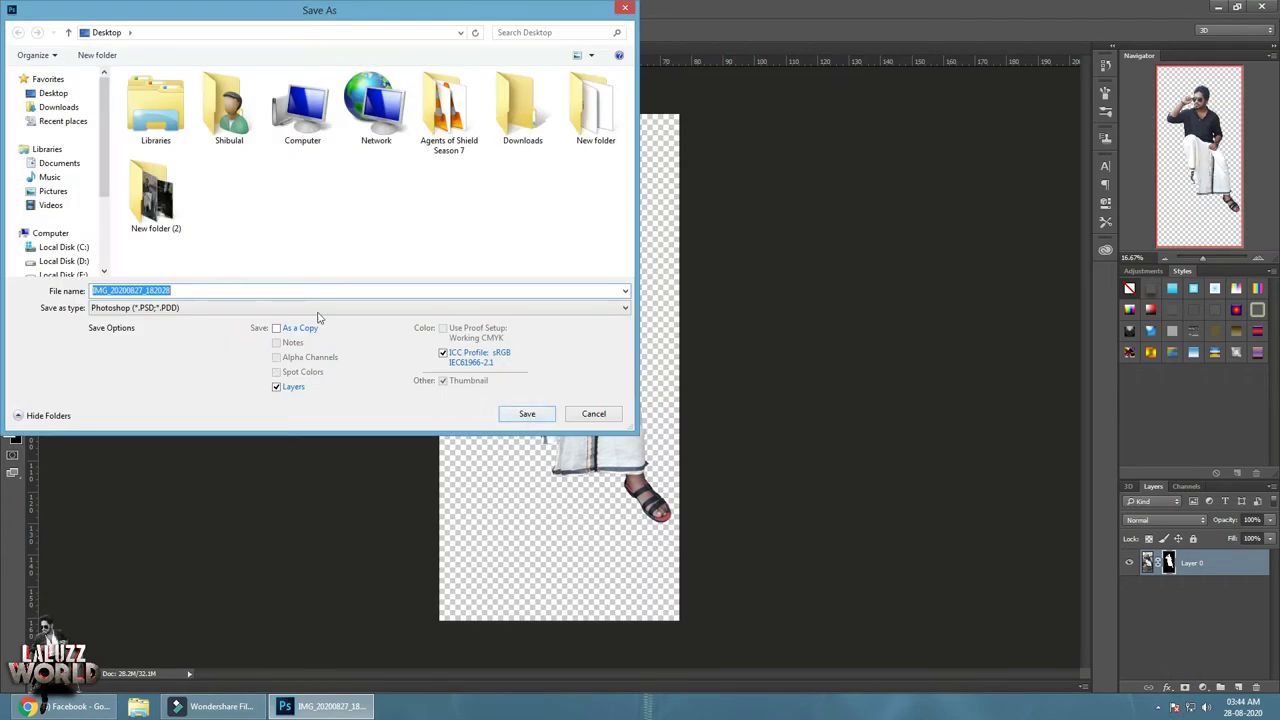
{"action": "left_click", "coordinate": [535, 421]}
{"action": "left_click", "coordinate": [797, 222]}
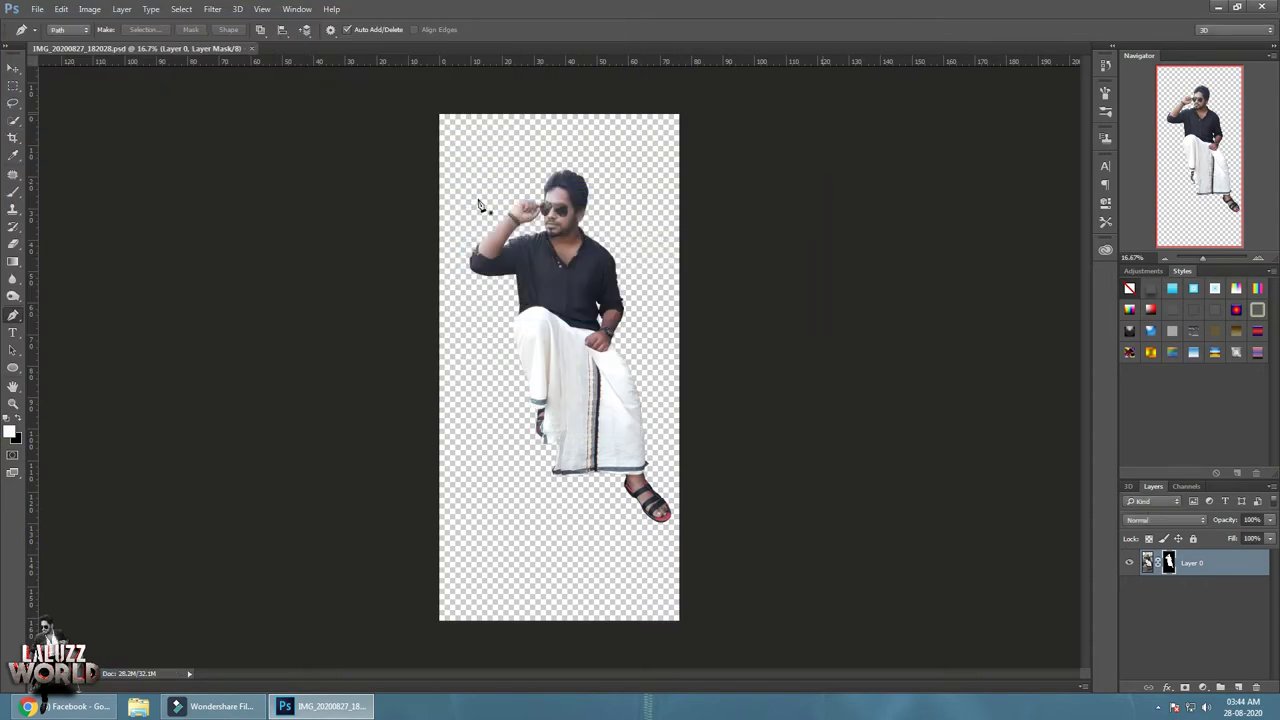
Close the cutout document and start a new document
{"action": "key", "text": "ctrl+w"}
{"action": "left_click", "coordinate": [35, 10]}
{"action": "left_click", "coordinate": [55, 25]}
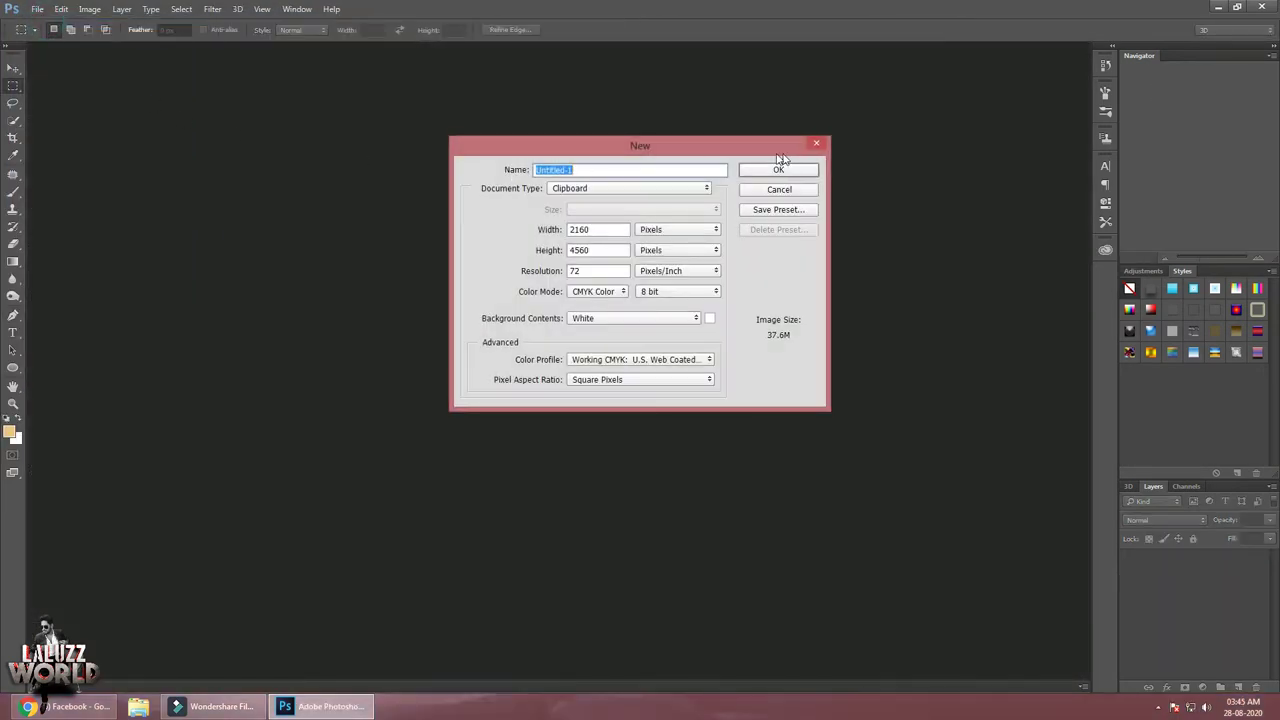
Create a blank document from the 2800 px X 1800 px preset
{"action": "left_click", "coordinate": [660, 188]}
{"action": "left_click", "coordinate": [644, 231]}
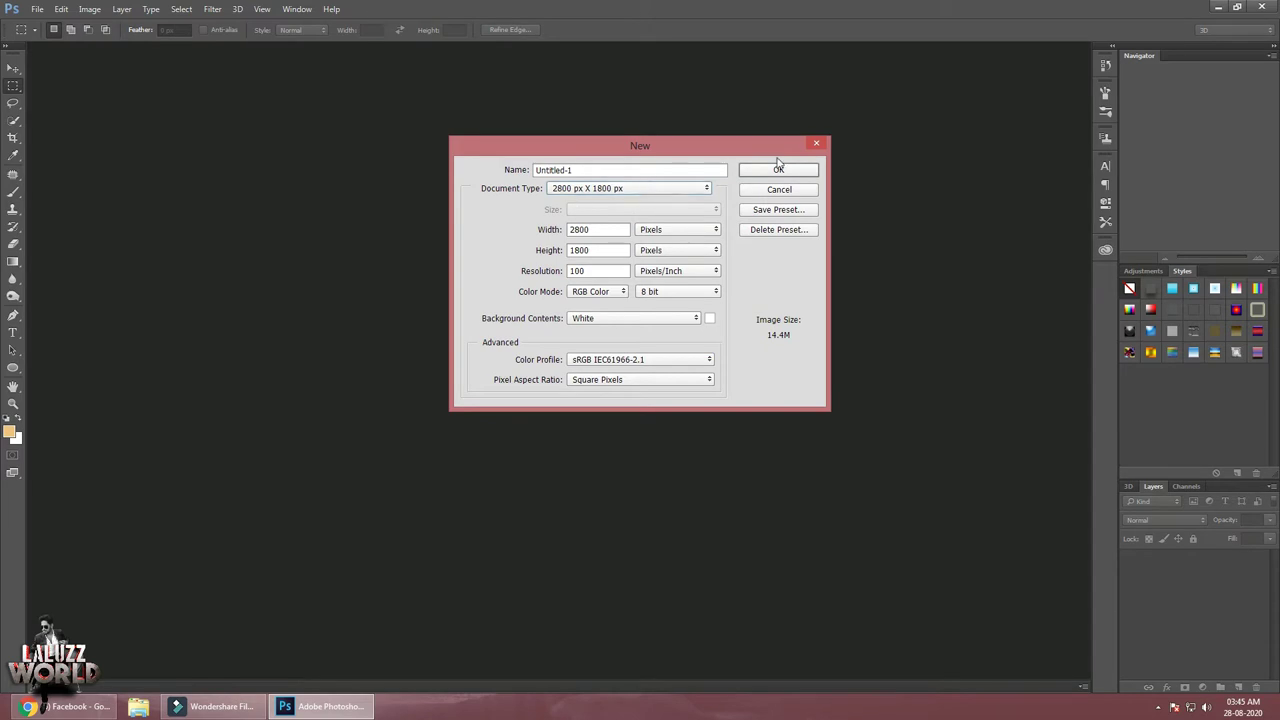
{"action": "left_click", "coordinate": [778, 168]}
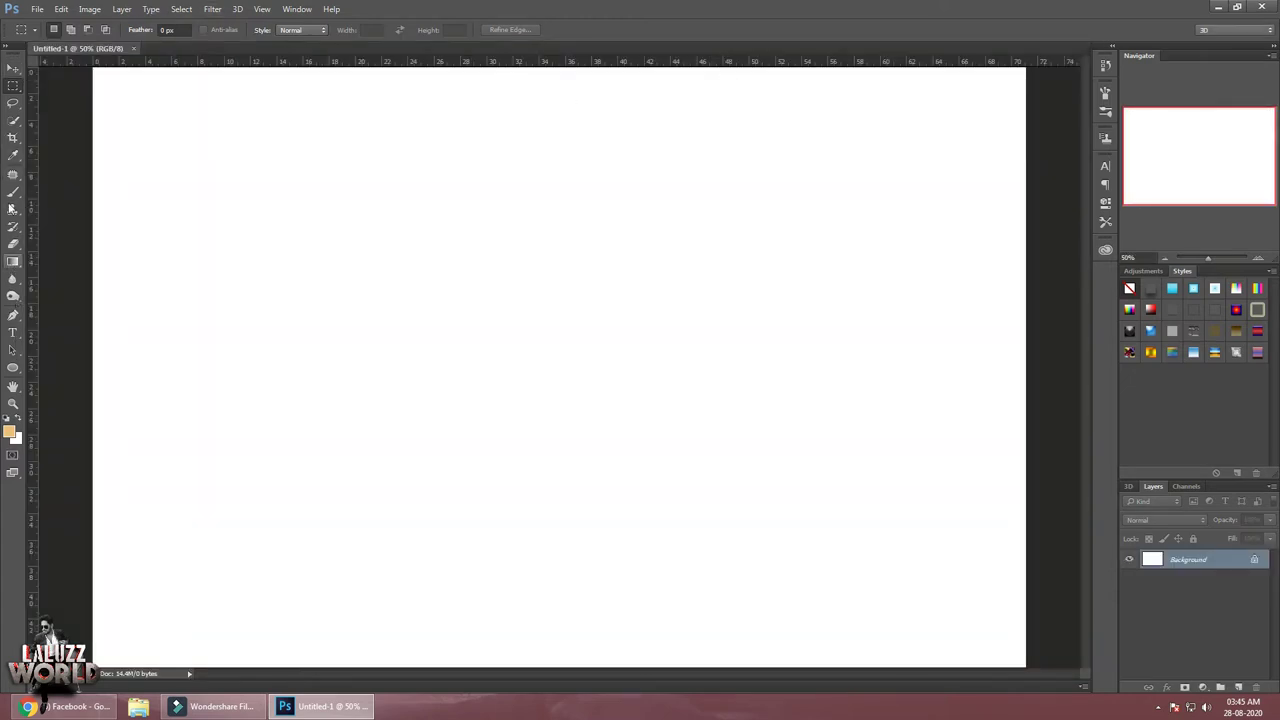
Crop equal strips off the canvas's top and bottom
{"action": "left_click", "coordinate": [13, 137]}
{"action": "left_click_drag", "start_coordinate": [559, 68], "coordinate": [560, 120]}
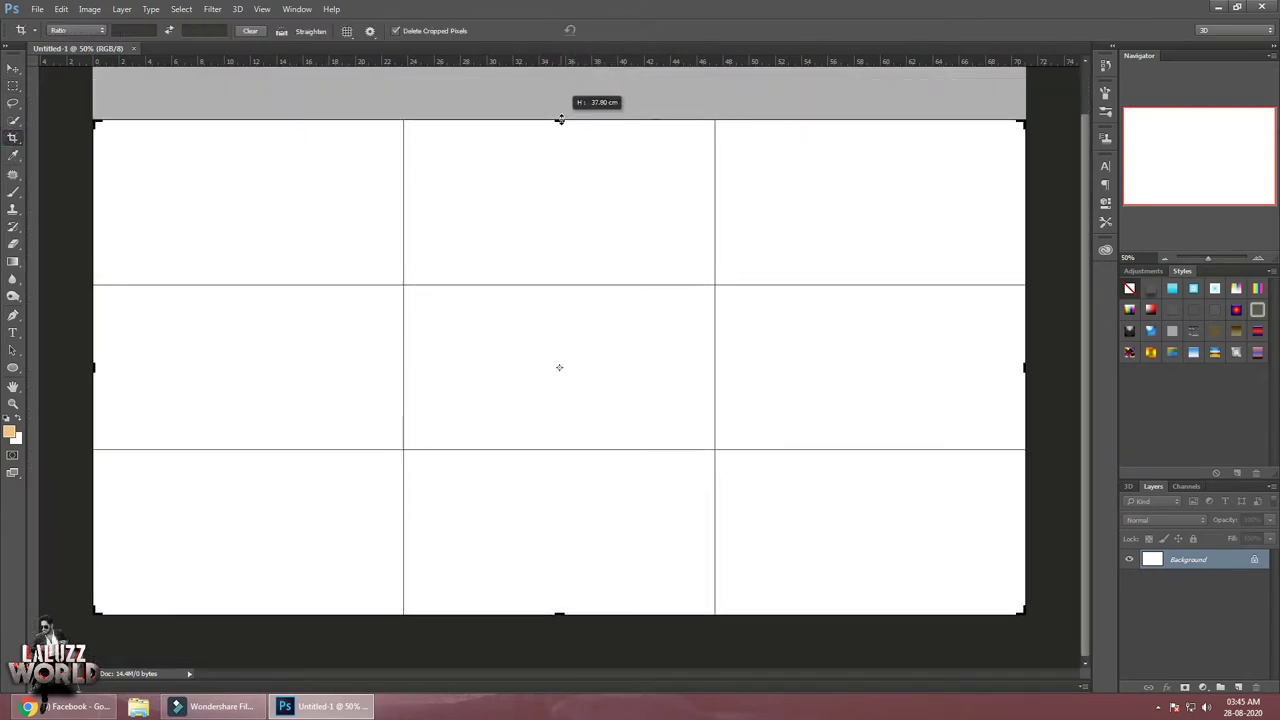
{"action": "key", "text": "Return"}
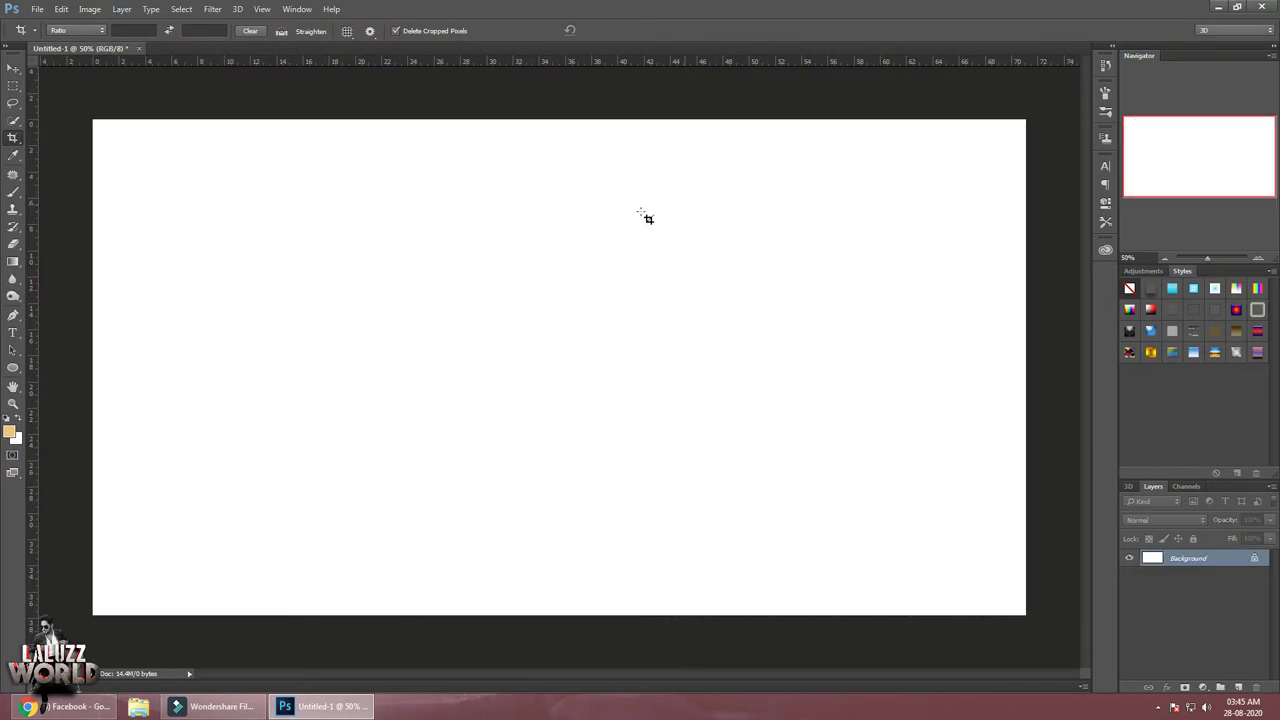
{"action": "left_click", "coordinate": [16, 65]}
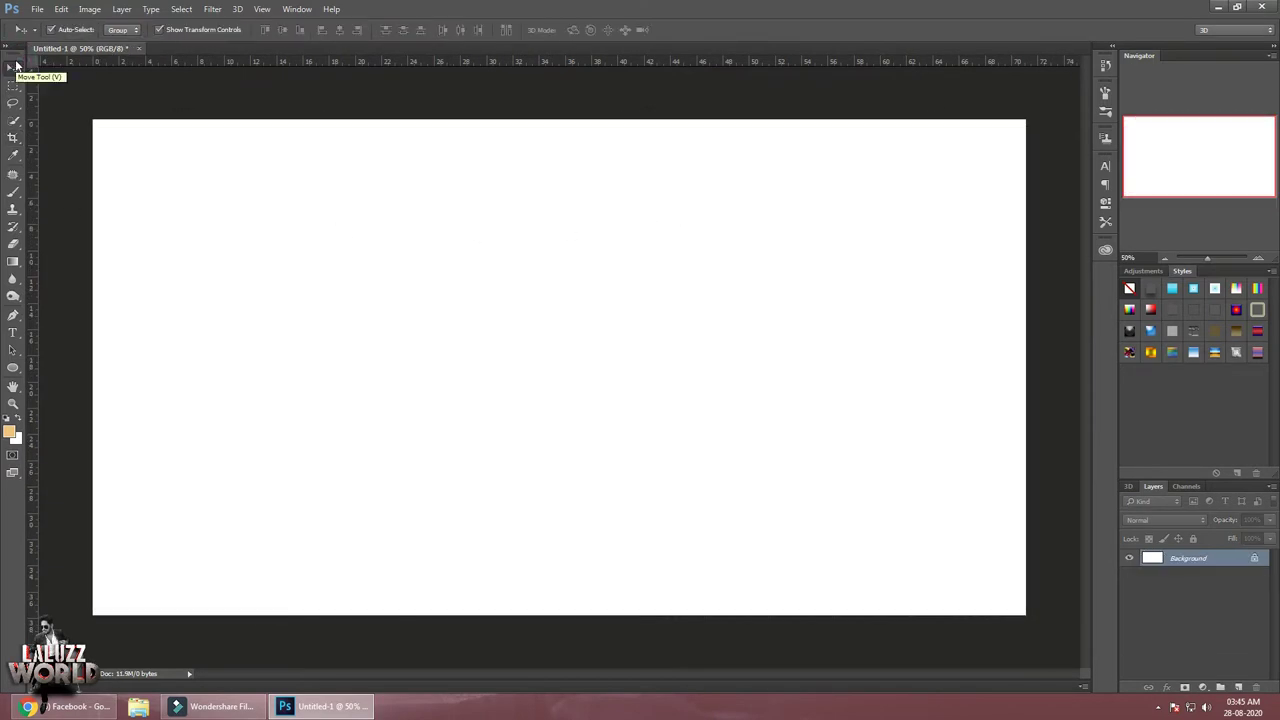
{"action": "left_click", "coordinate": [37, 9]}
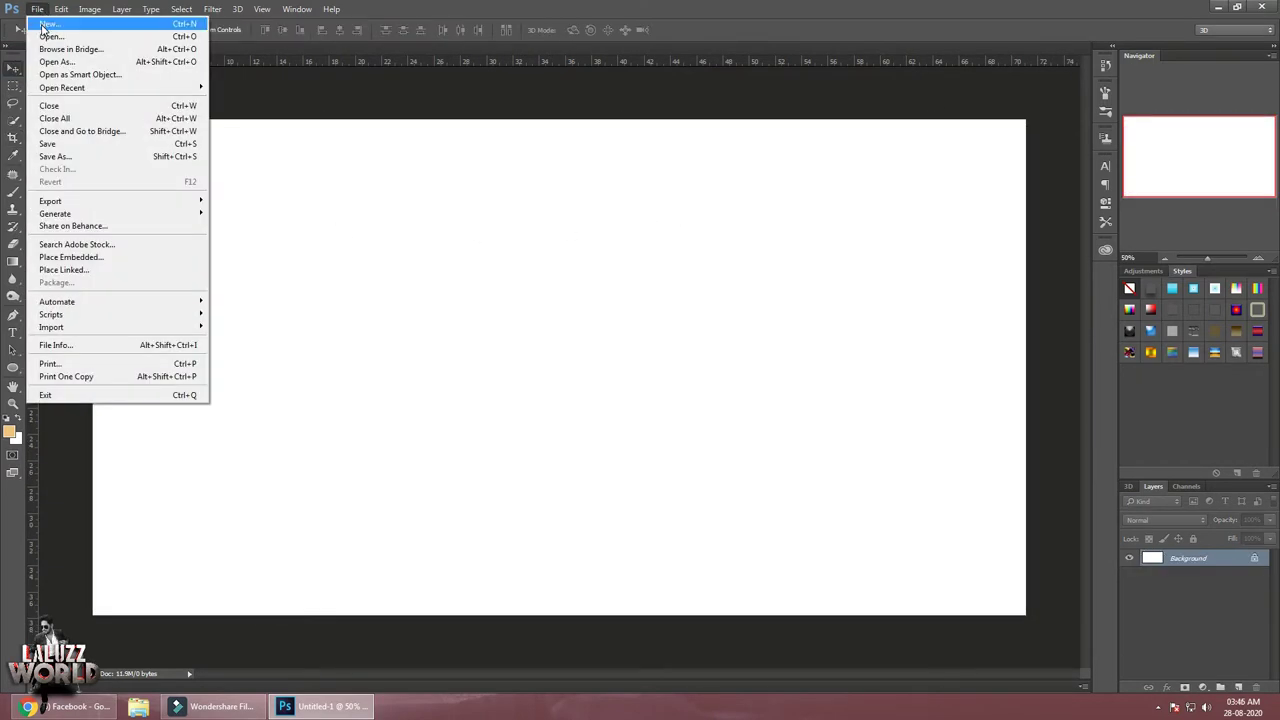
{"action": "left_click", "coordinate": [48, 36]}
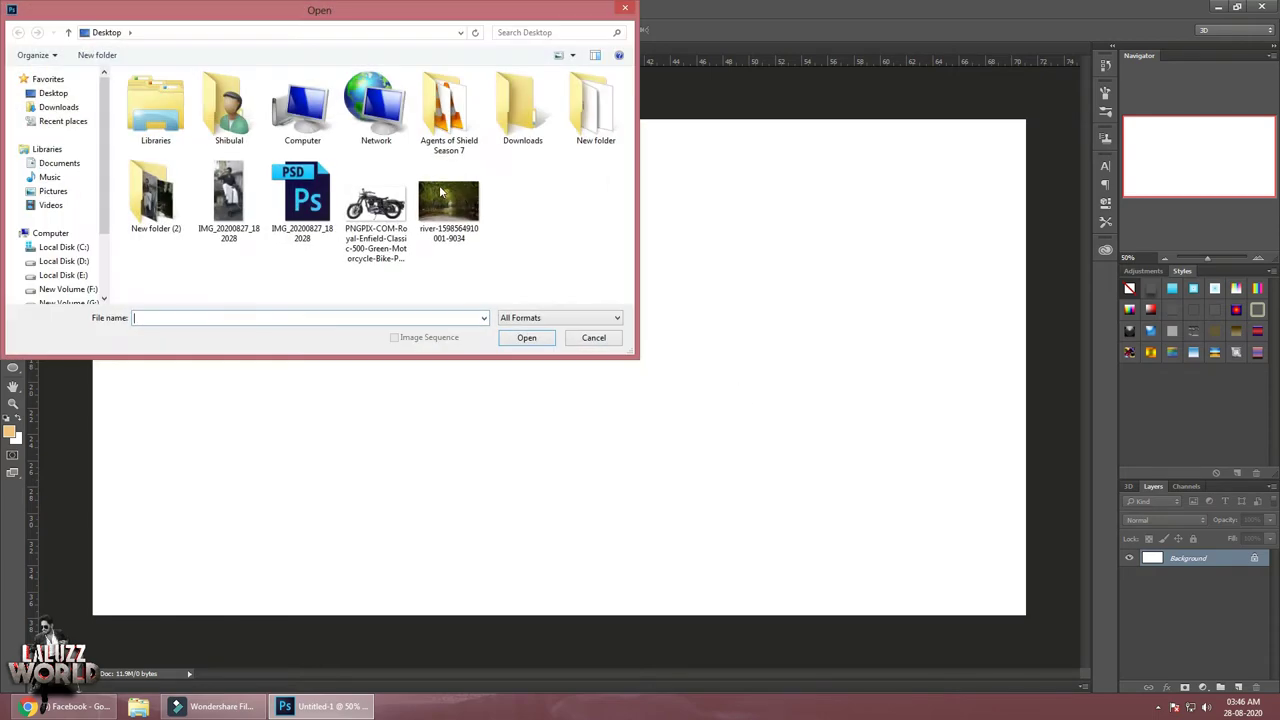
{"action": "left_click", "coordinate": [526, 338]}
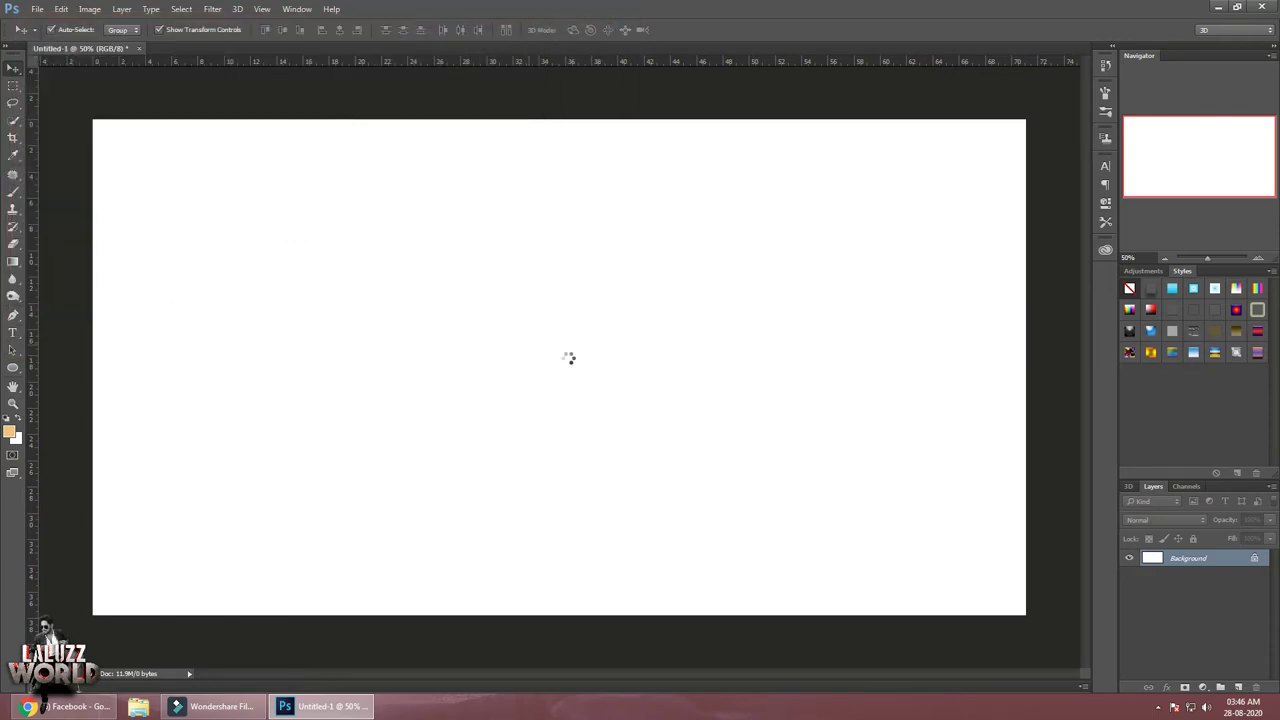
{"action": "left_click_drag", "start_coordinate": [304, 46], "coordinate": [524, 66]}
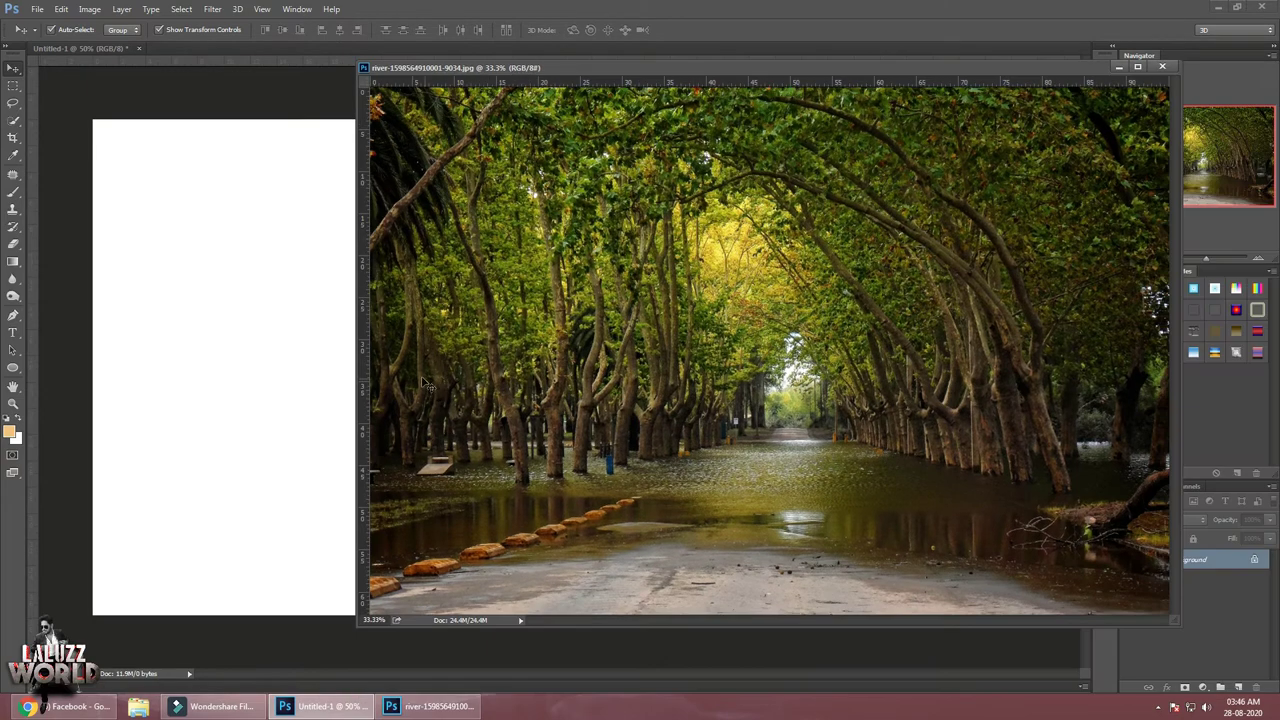
{"action": "left_click", "coordinate": [420, 376]}
{"action": "left_click_drag", "start_coordinate": [420, 376], "coordinate": [490, 268]}
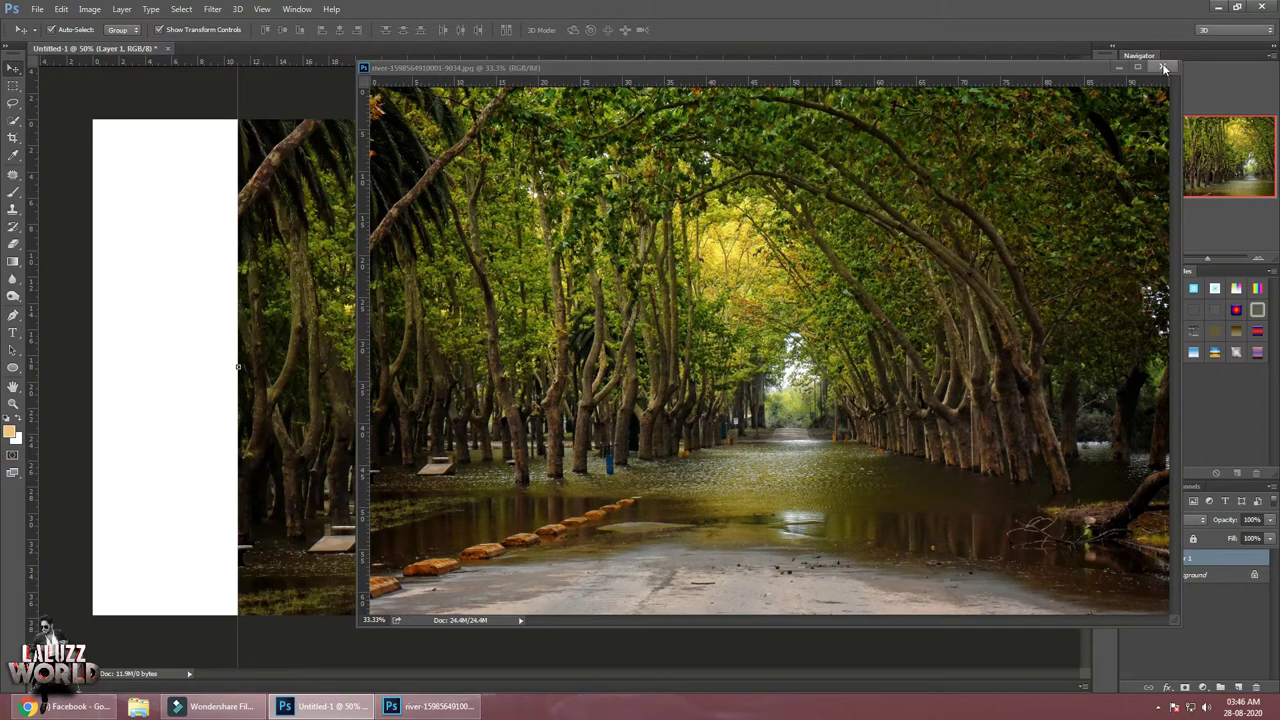
Scale the tree-tunnel road photo to fill the whole canvas, then zoom back to 50%
{"action": "key", "text": "ctrl+t"}
{"action": "key", "text": "ctrl+minus"}
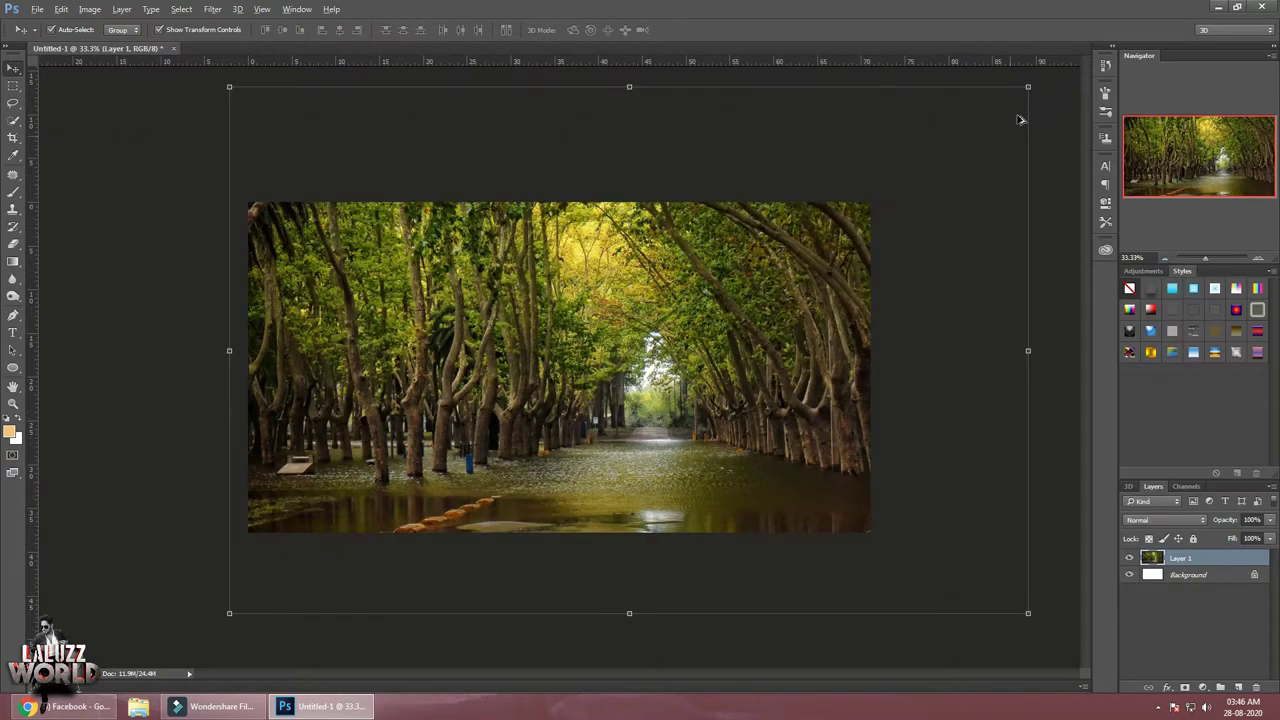
{"action": "left_click_drag", "start_coordinate": [1028, 87], "coordinate": [943, 143]}
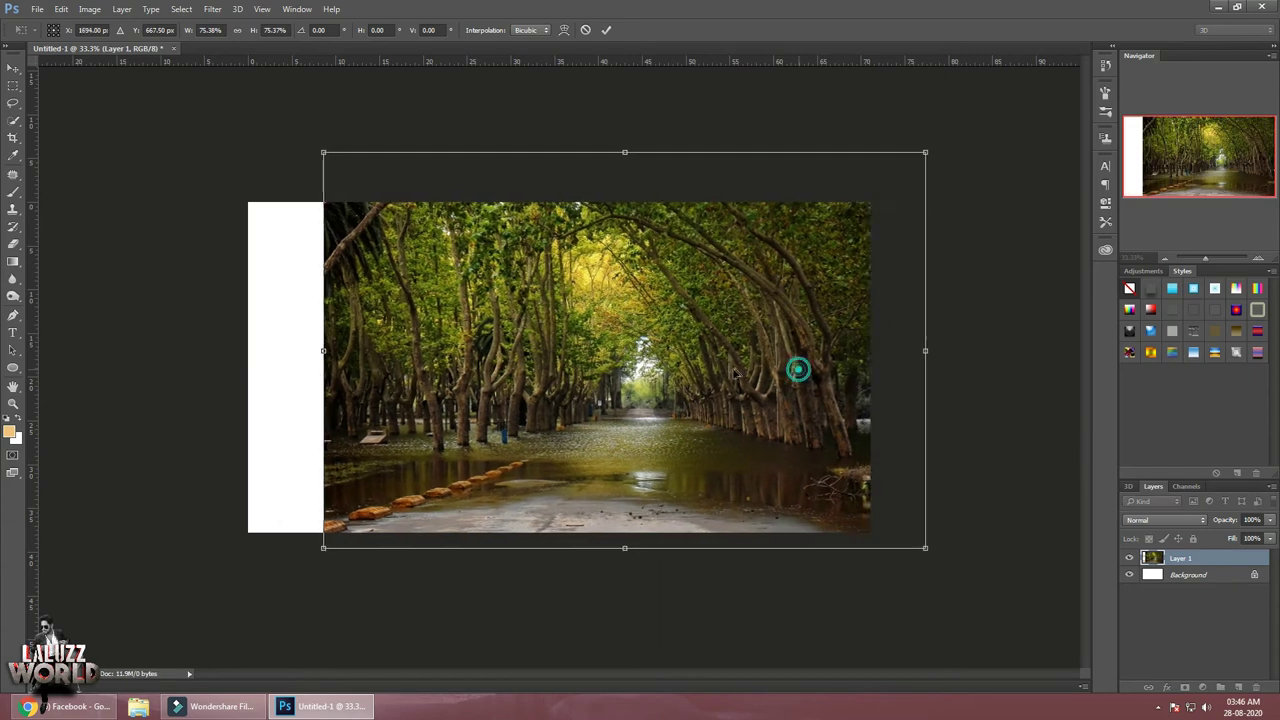
{"action": "mouse_move", "coordinate": [794, 369]}
{"action": "left_mouse_down"}
{"action": "mouse_move", "coordinate": [730, 370]}
{"action": "mouse_move", "coordinate": [730, 353]}
{"action": "left_mouse_up"}
{"action": "left_click_drag", "start_coordinate": [851, 336], "coordinate": [870, 336]}
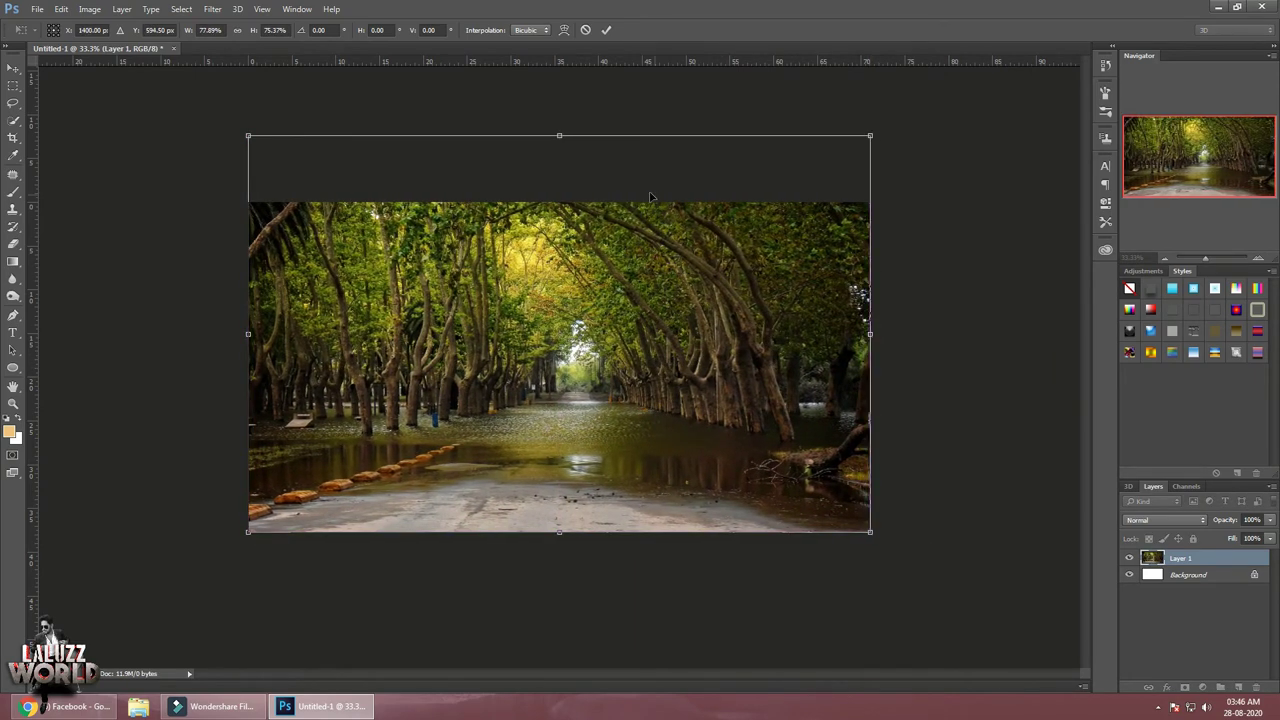
{"action": "left_click_drag", "start_coordinate": [560, 135], "coordinate": [560, 97]}
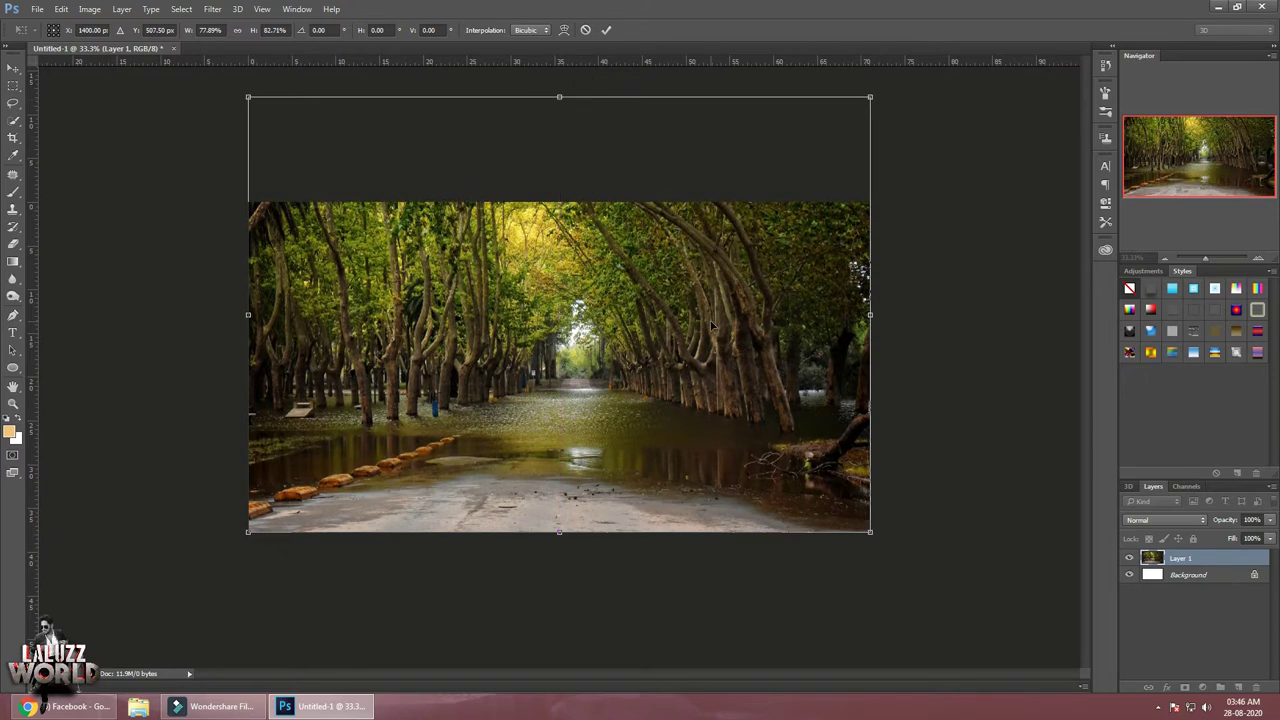
{"action": "key", "text": "Return"}
{"action": "left_click", "coordinate": [1262, 260]}
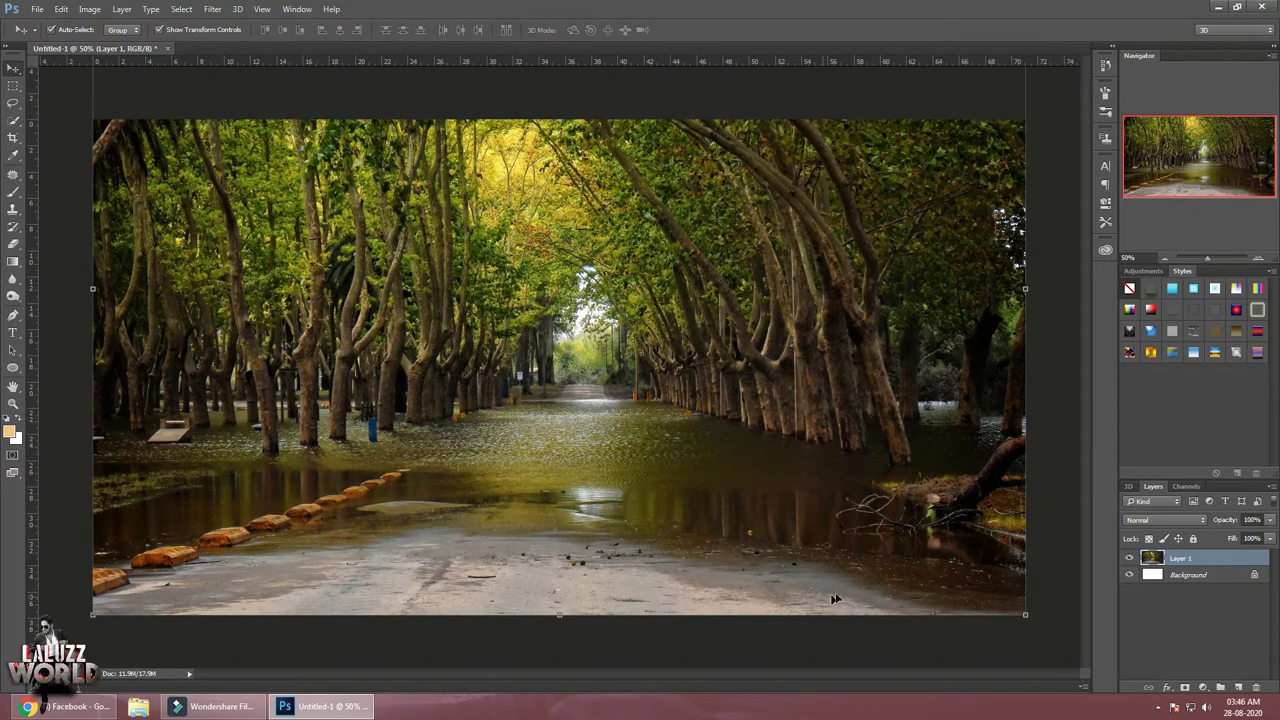
Add a Curves adjustment layer with its midpoint pulled down to darken the forest
{"action": "left_click", "coordinate": [1204, 688]}
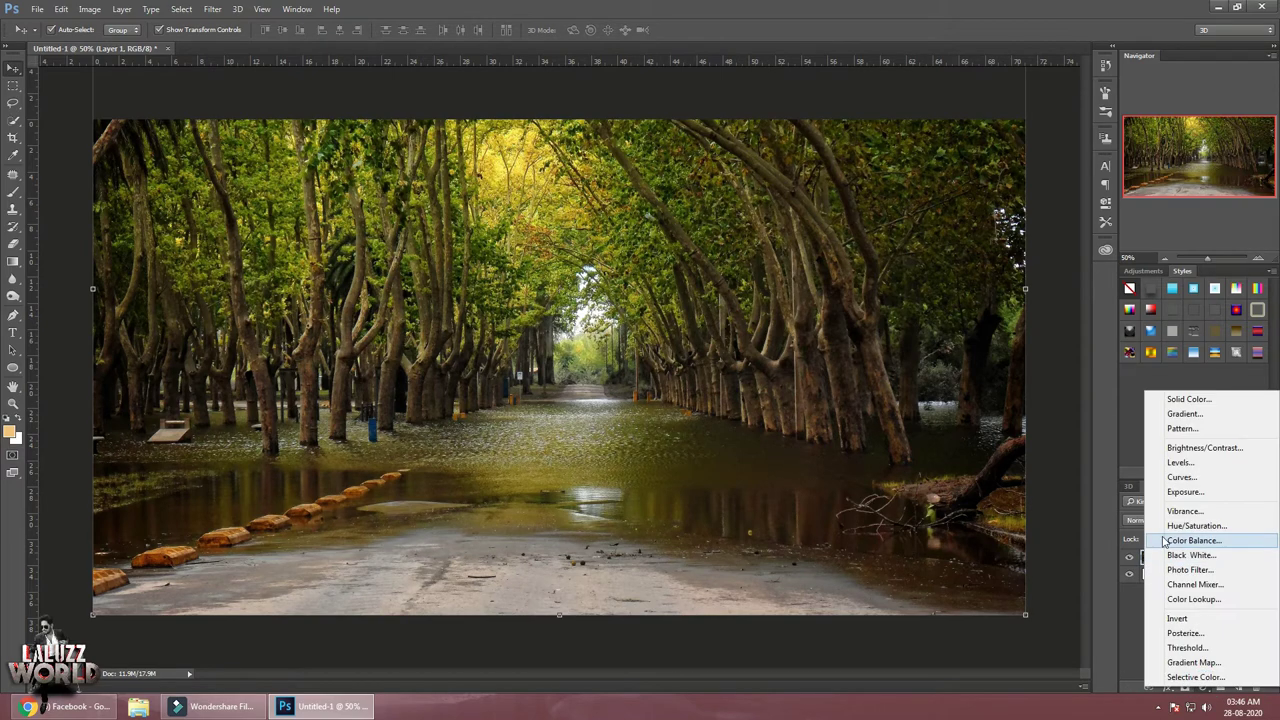
{"action": "left_click", "coordinate": [1180, 478]}
{"action": "left_click_drag", "start_coordinate": [1035, 270], "coordinate": [1030, 270]}
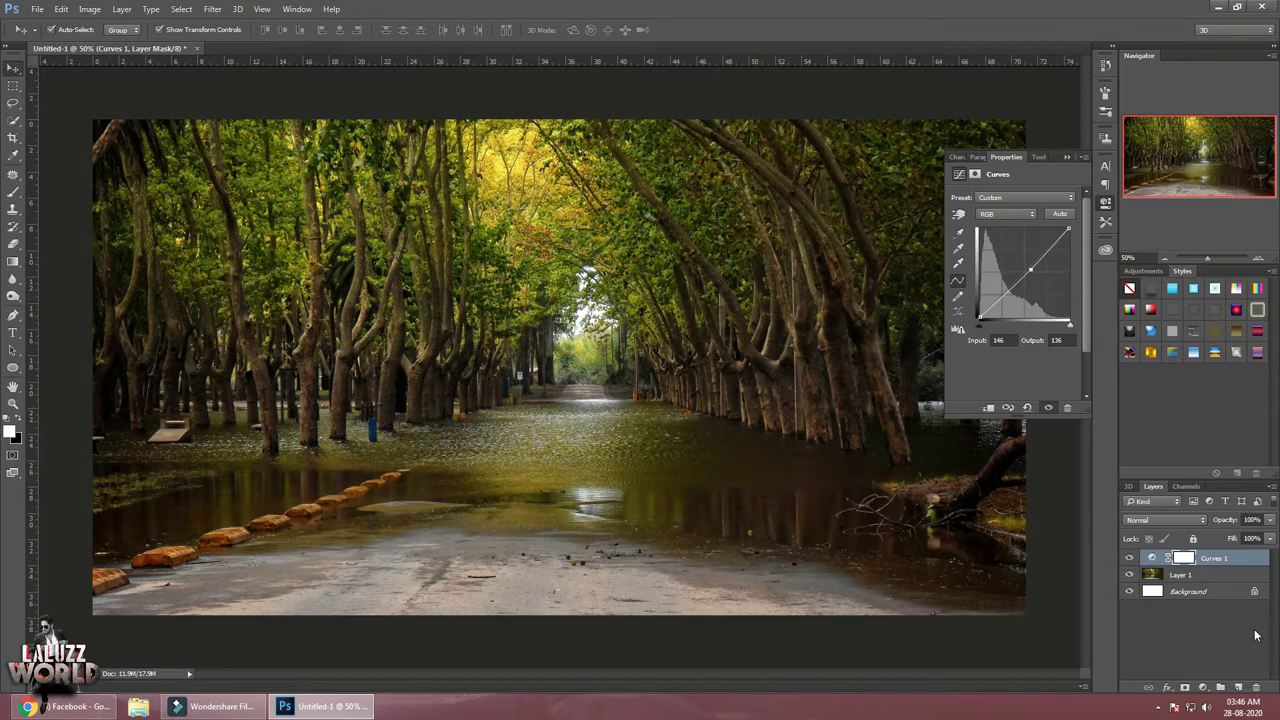
Add a Color Balance adjustment layer shifting midtones to +10, +2, +25
{"action": "left_click", "coordinate": [1204, 688]}
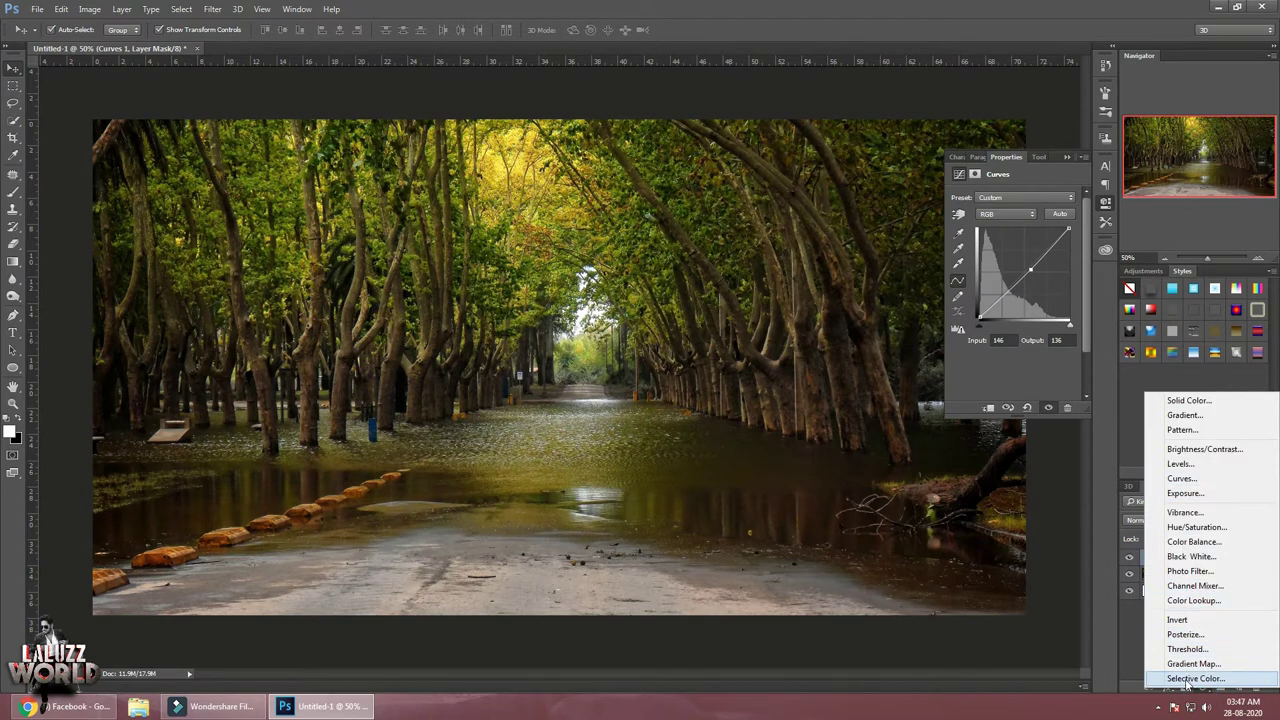
{"action": "left_click", "coordinate": [1194, 541]}
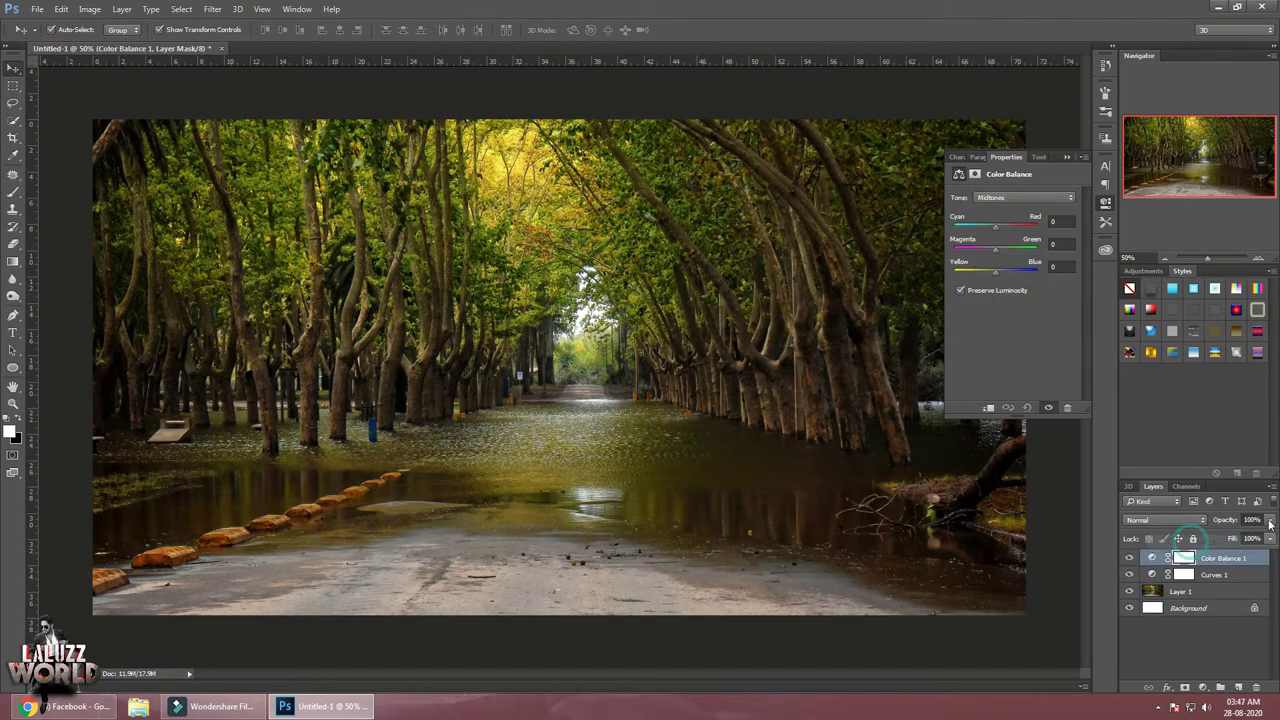
{"action": "left_click_drag", "start_coordinate": [995, 227], "coordinate": [1001, 281]}
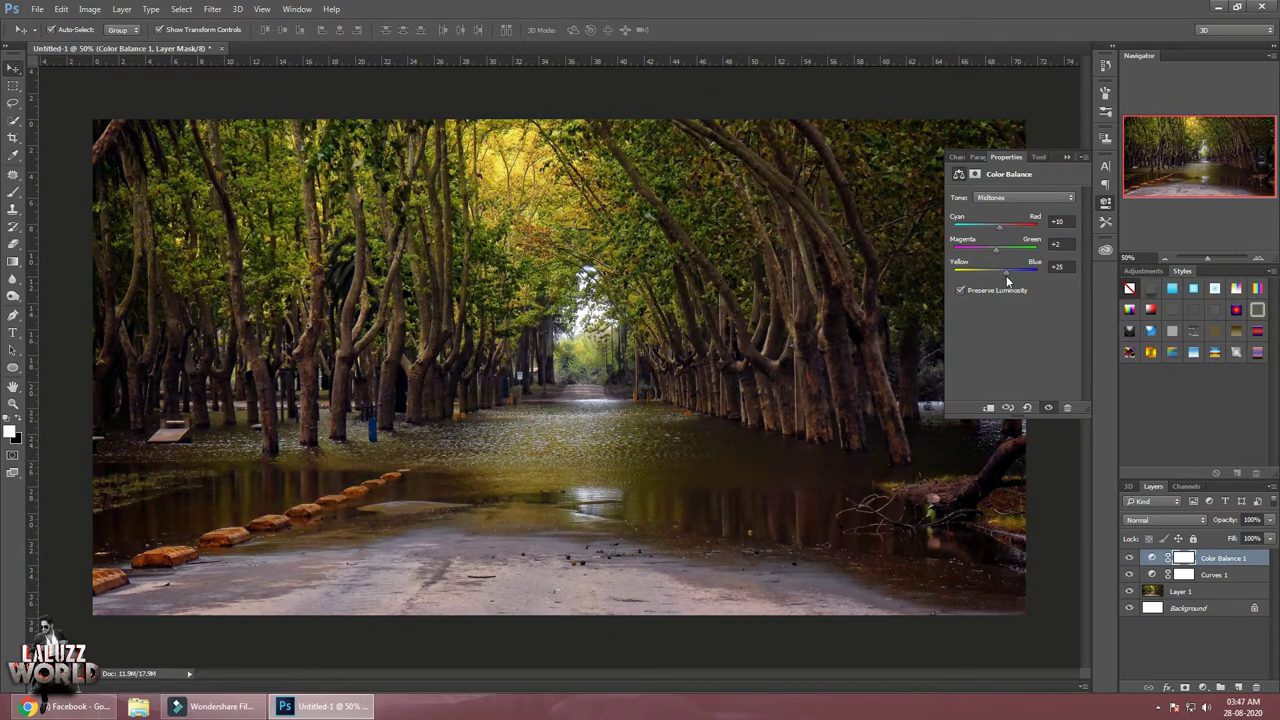
{"action": "left_click", "coordinate": [1190, 660]}
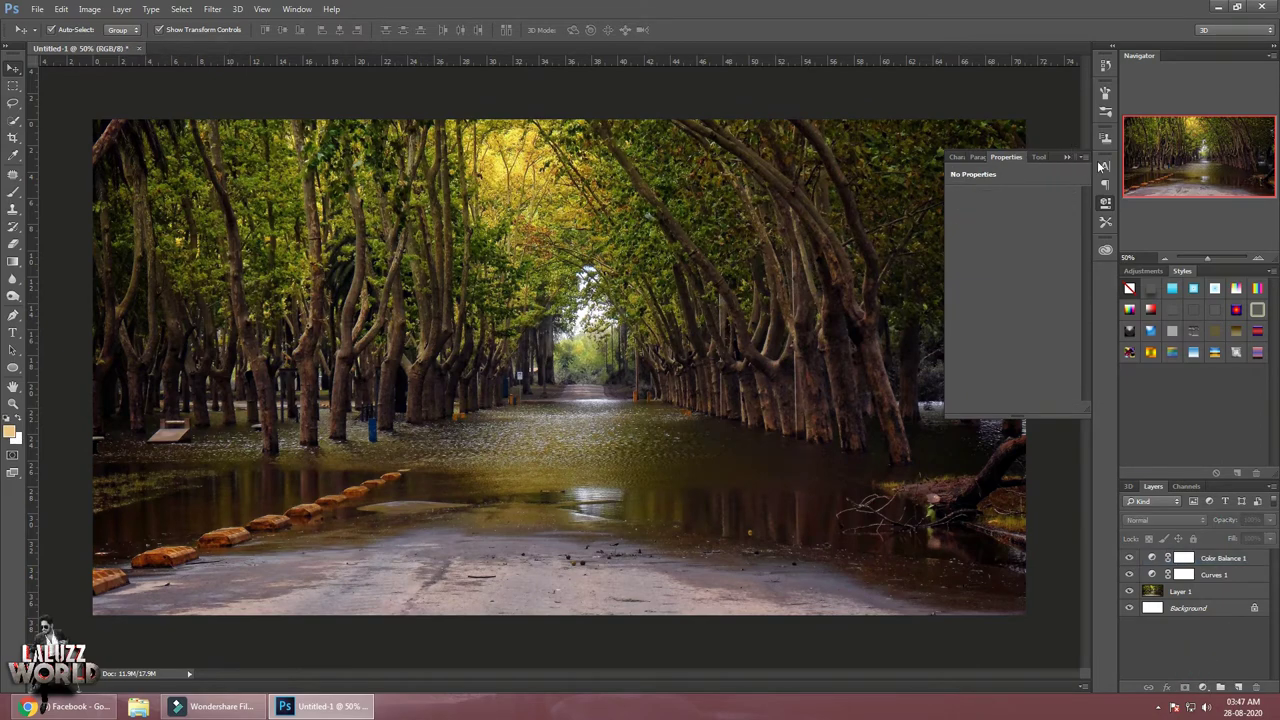
{"action": "left_click", "coordinate": [1105, 201]}
Open the Royal Enfield motorcycle PNG and copy it into Untitled-1 as Layer 2
{"action": "left_click", "coordinate": [37, 9]}
{"action": "left_click", "coordinate": [55, 35]}
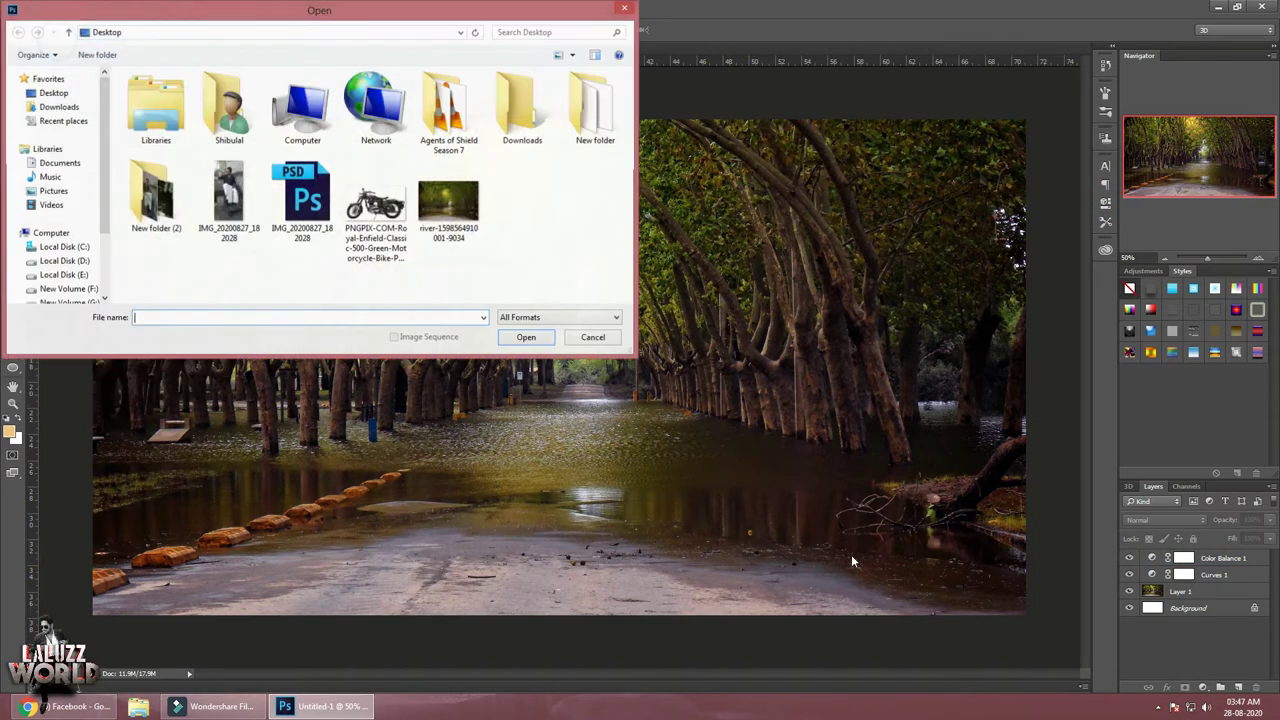
{"action": "left_click", "coordinate": [376, 210]}
{"action": "left_click", "coordinate": [530, 340]}
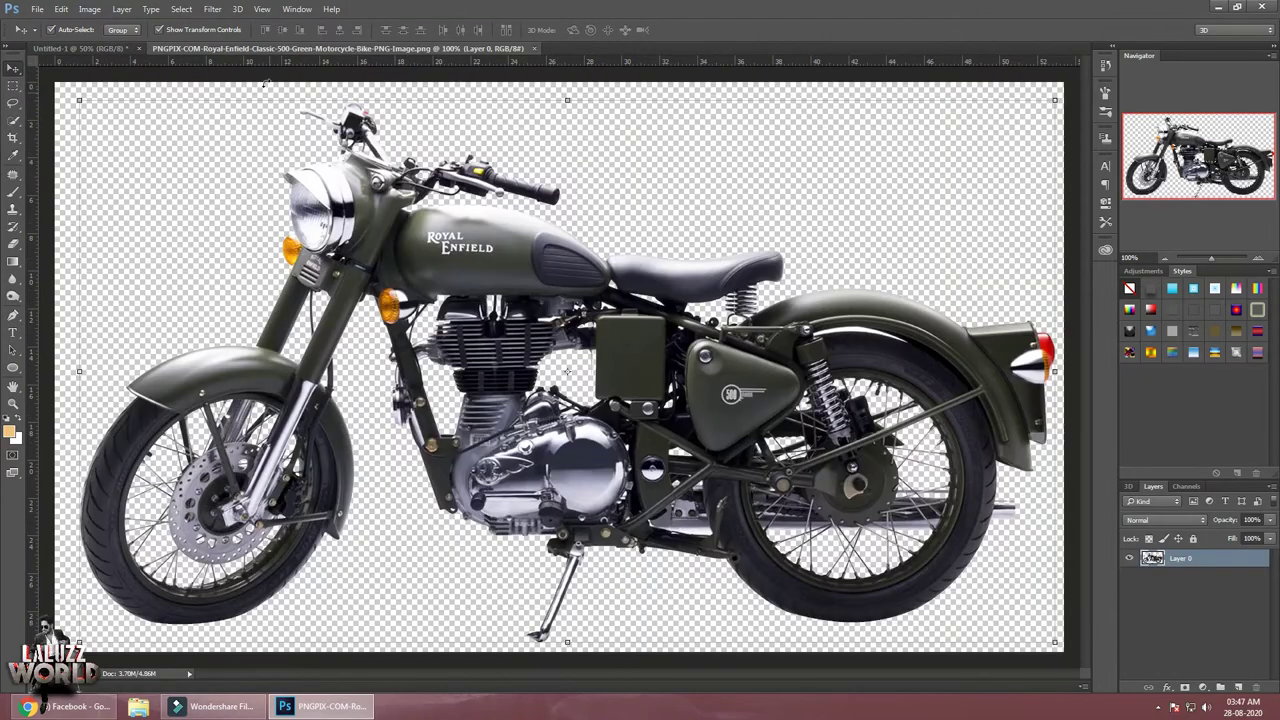
{"action": "mouse_move", "coordinate": [301, 55]}
{"action": "left_mouse_down"}
{"action": "mouse_move", "coordinate": [320, 75]}
{"action": "mouse_move", "coordinate": [535, 68]}
{"action": "left_mouse_up"}
{"action": "left_click_drag", "start_coordinate": [535, 300], "coordinate": [230, 350]}
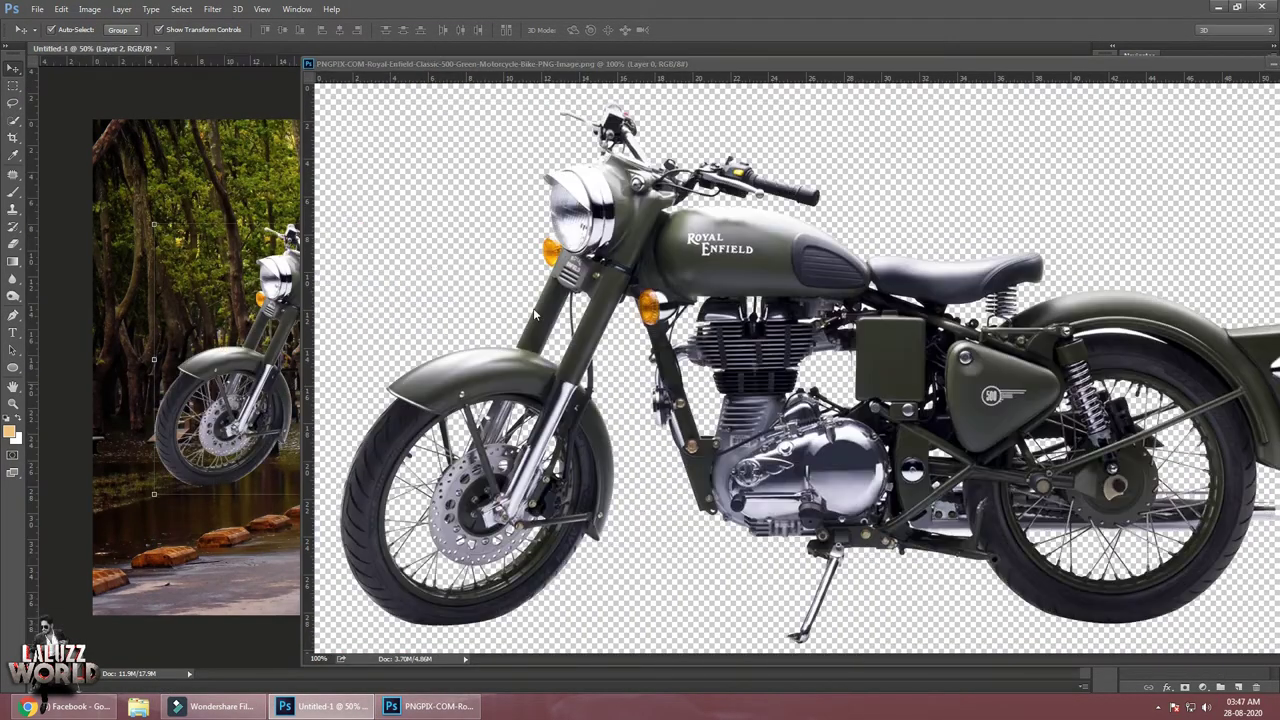
{"action": "key", "text": "ctrl+w"}
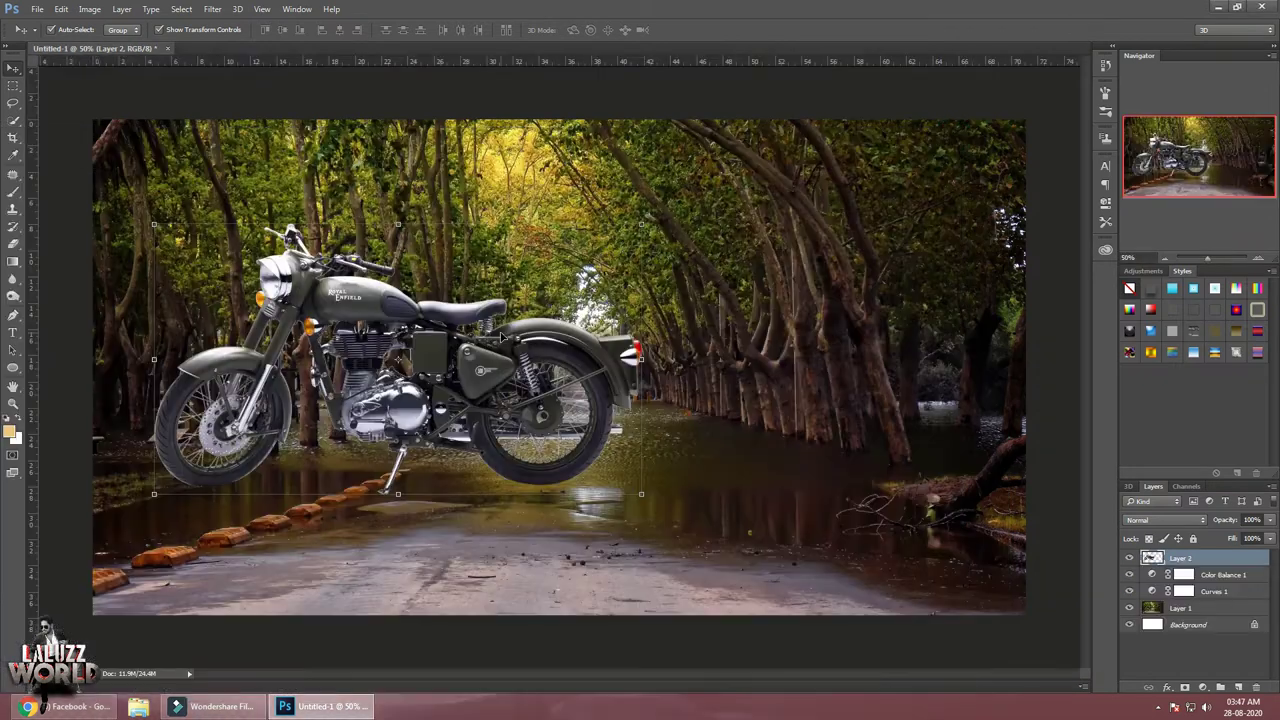
Place the motorcycle on the road at the centre and shrink it to about 96%
{"action": "mouse_move", "coordinate": [480, 430]}
{"action": "left_mouse_down"}
{"action": "mouse_move", "coordinate": [645, 425]}
{"action": "mouse_move", "coordinate": [645, 437]}
{"action": "left_mouse_up"}
{"action": "key", "text": "ctrl+t"}
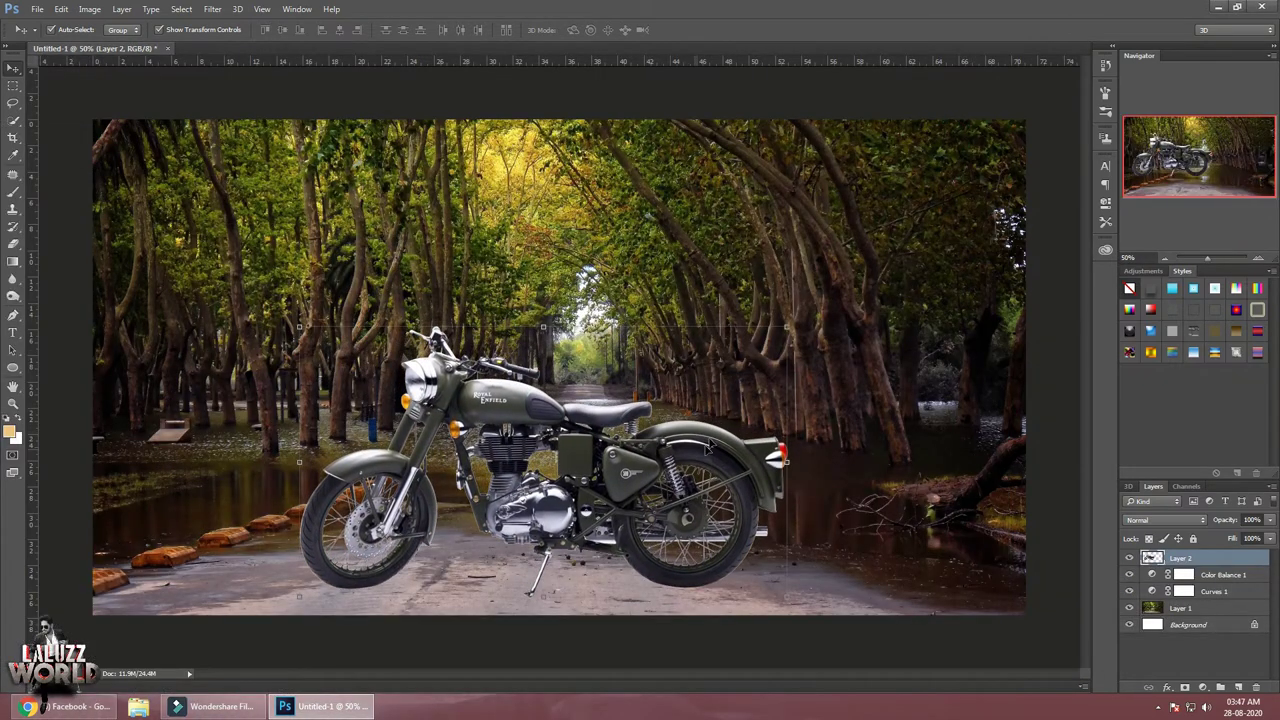
{"action": "left_click_drag", "start_coordinate": [788, 327], "coordinate": [778, 335]}
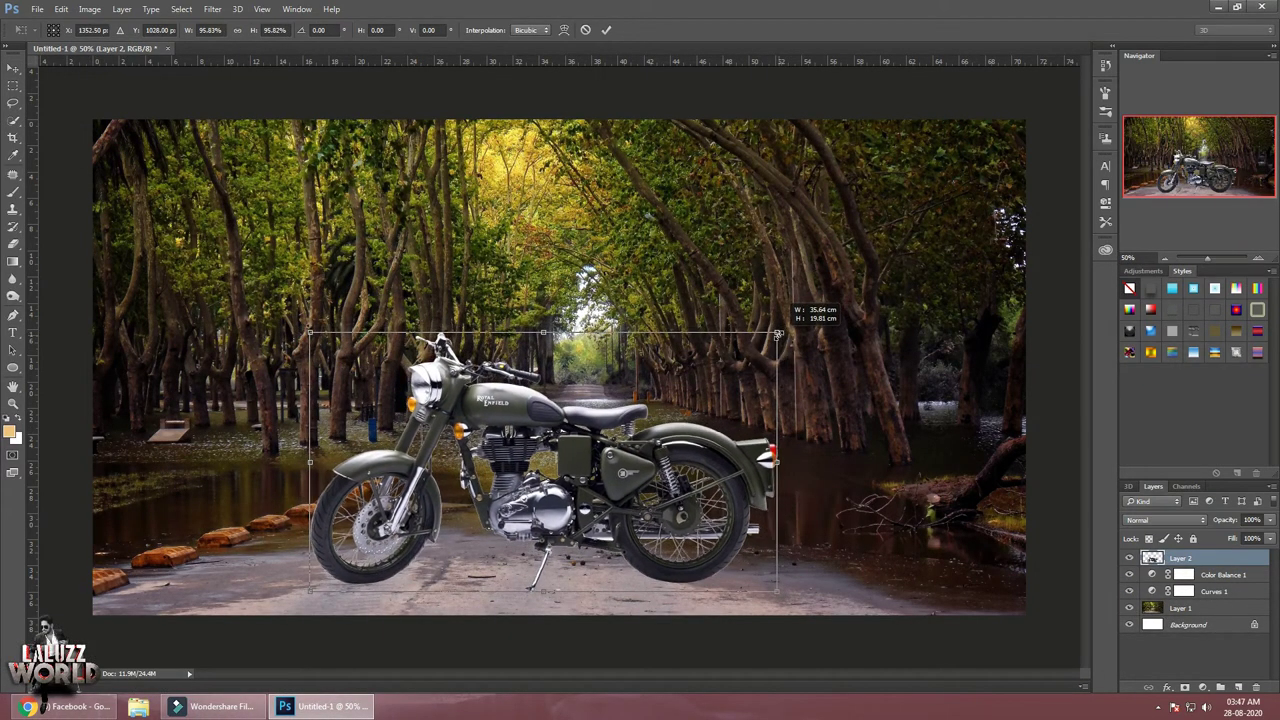
{"action": "key", "text": "Return"}
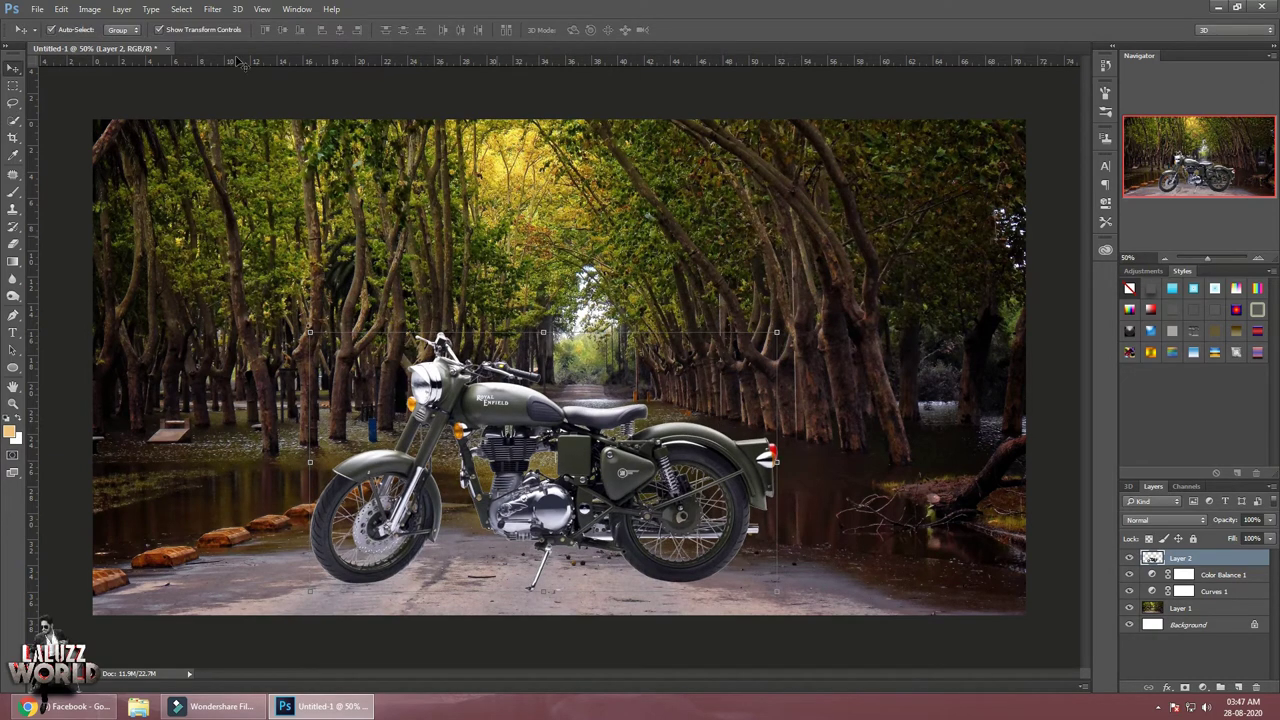
Open the Camera Raw filter for the motorcycle layer
{"action": "left_click", "coordinate": [212, 9]}
{"action": "key", "text": "Escape"}
{"action": "key", "text": "ctrl+shift+a"}
Give the motorcycle Exposure -0.25, Contrast +22, Clarity +14 and slightly lower Shadows
{"action": "left_click_drag", "start_coordinate": [928, 289], "coordinate": [944, 310]}
{"action": "left_click_drag", "start_coordinate": [926, 420], "coordinate": [938, 420]}
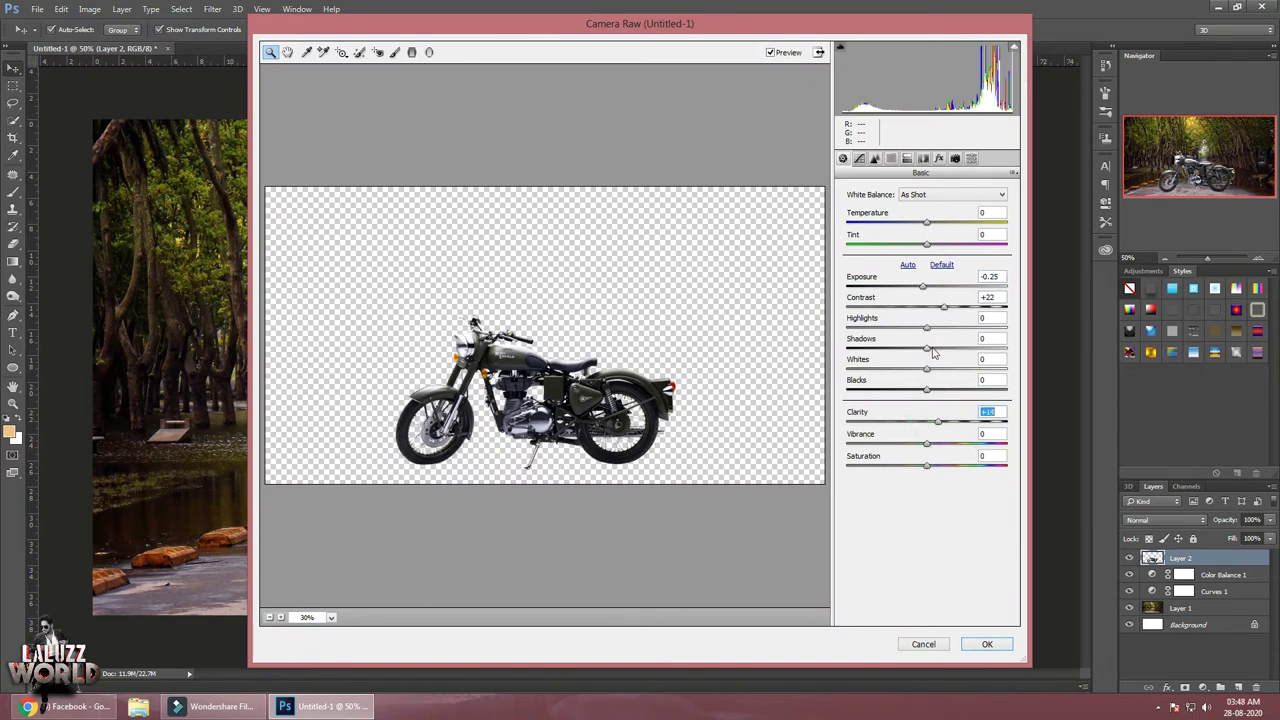
{"action": "left_click_drag", "start_coordinate": [926, 349], "coordinate": [922, 349]}
{"action": "left_click", "coordinate": [987, 645]}
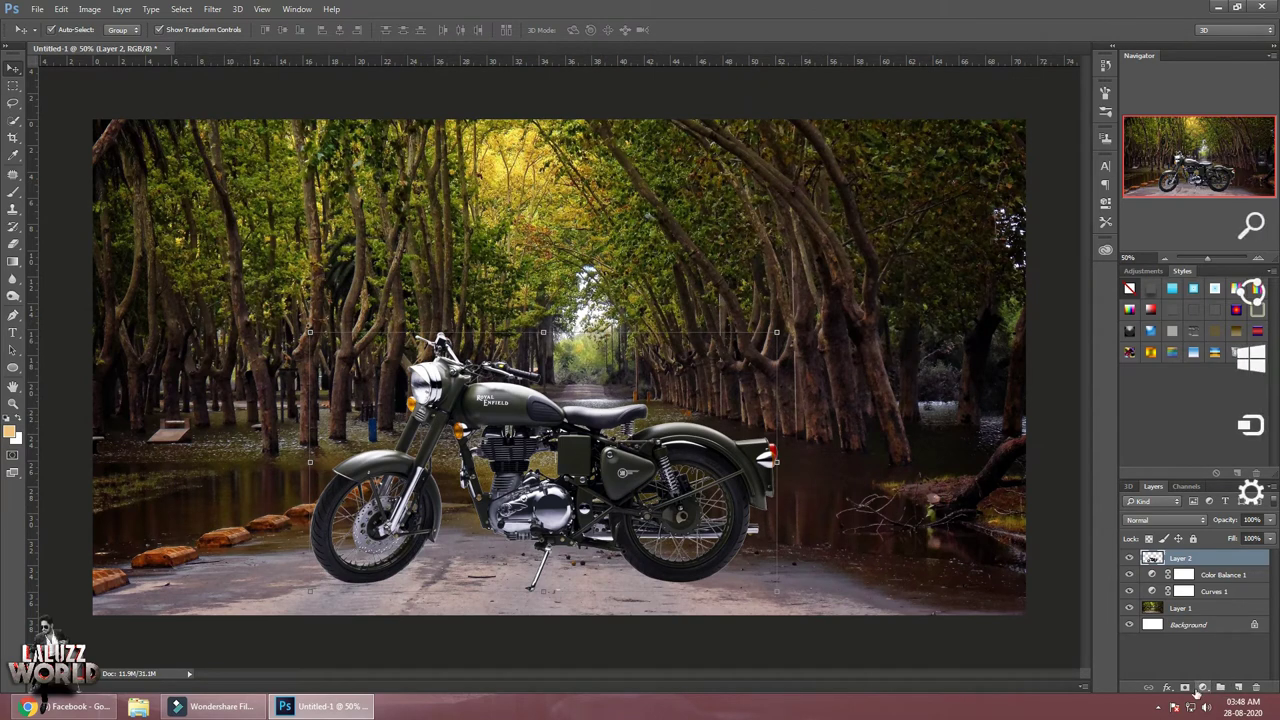
Add a Bevel & Emboss effect to the motorcycle layer and adjust the bevel size
{"action": "left_click", "coordinate": [1166, 687]}
{"action": "left_click", "coordinate": [1194, 547]}
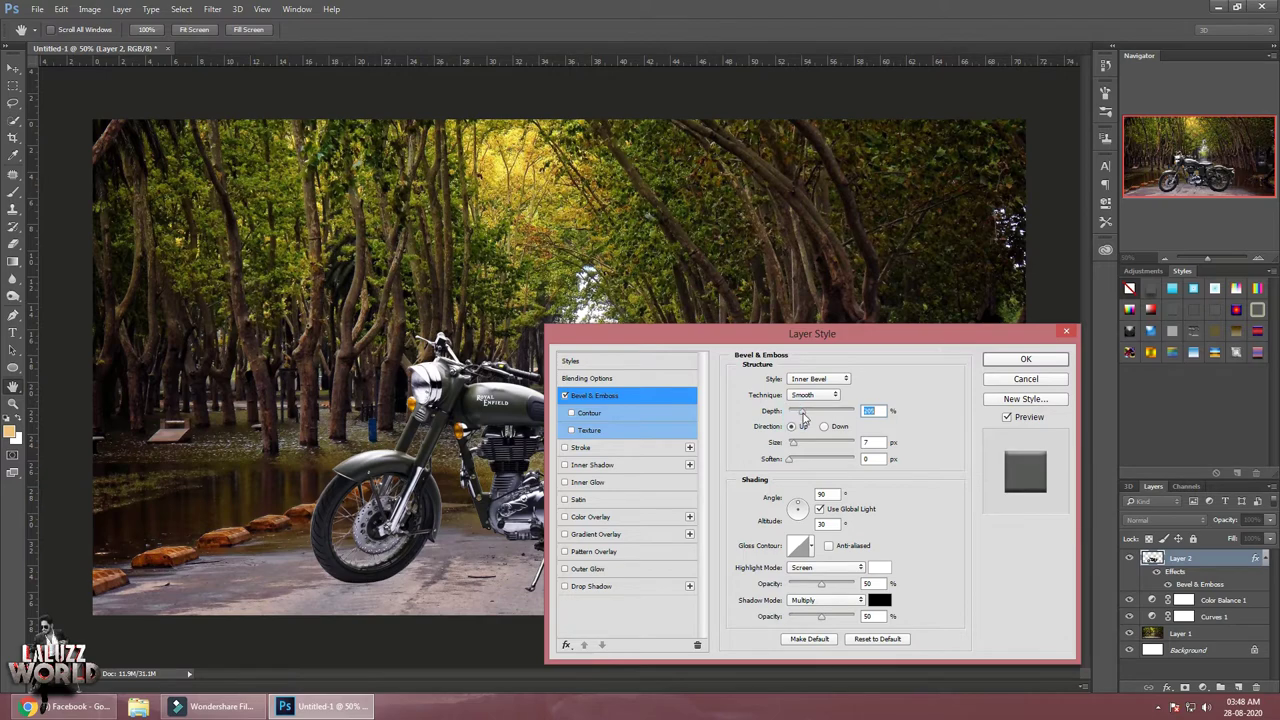
{"action": "mouse_move", "coordinate": [800, 333]}
{"action": "left_mouse_down"}
{"action": "mouse_move", "coordinate": [1030, 398]}
{"action": "mouse_move", "coordinate": [988, 363]}
{"action": "left_mouse_up"}
{"action": "left_click_drag", "start_coordinate": [981, 474], "coordinate": [975, 474]}
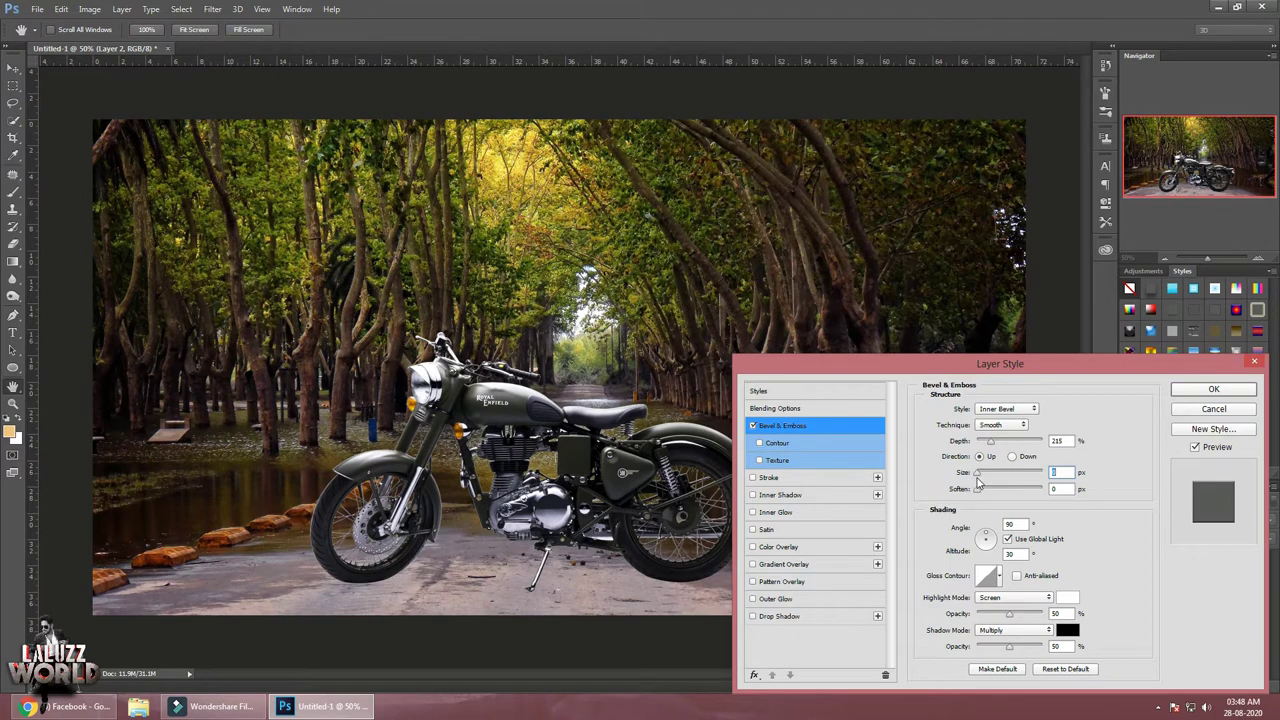
{"action": "left_click", "coordinate": [980, 491]}
{"action": "left_click", "coordinate": [977, 475]}
Add a black Stroke effect positioned inside the motorcycle's edge
{"action": "left_click", "coordinate": [770, 479]}
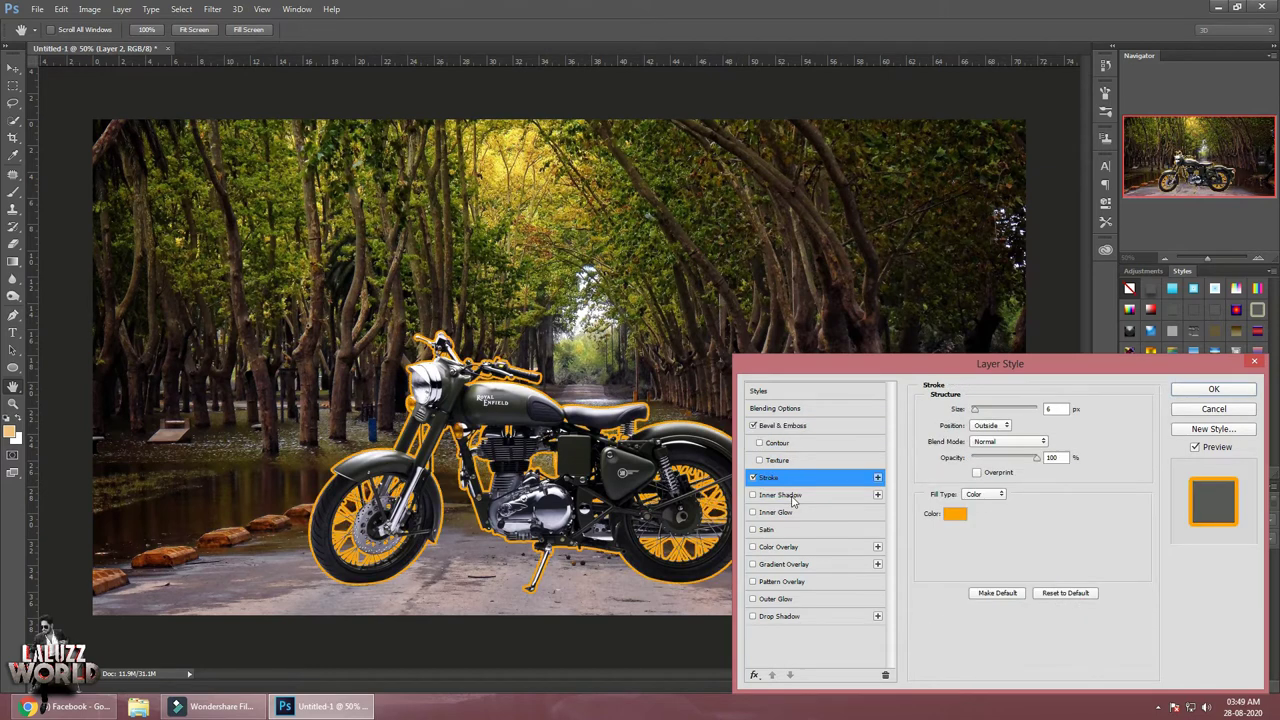
{"action": "left_click", "coordinate": [961, 515]}
{"action": "left_click", "coordinate": [640, 380]}
{"action": "left_click", "coordinate": [923, 209]}
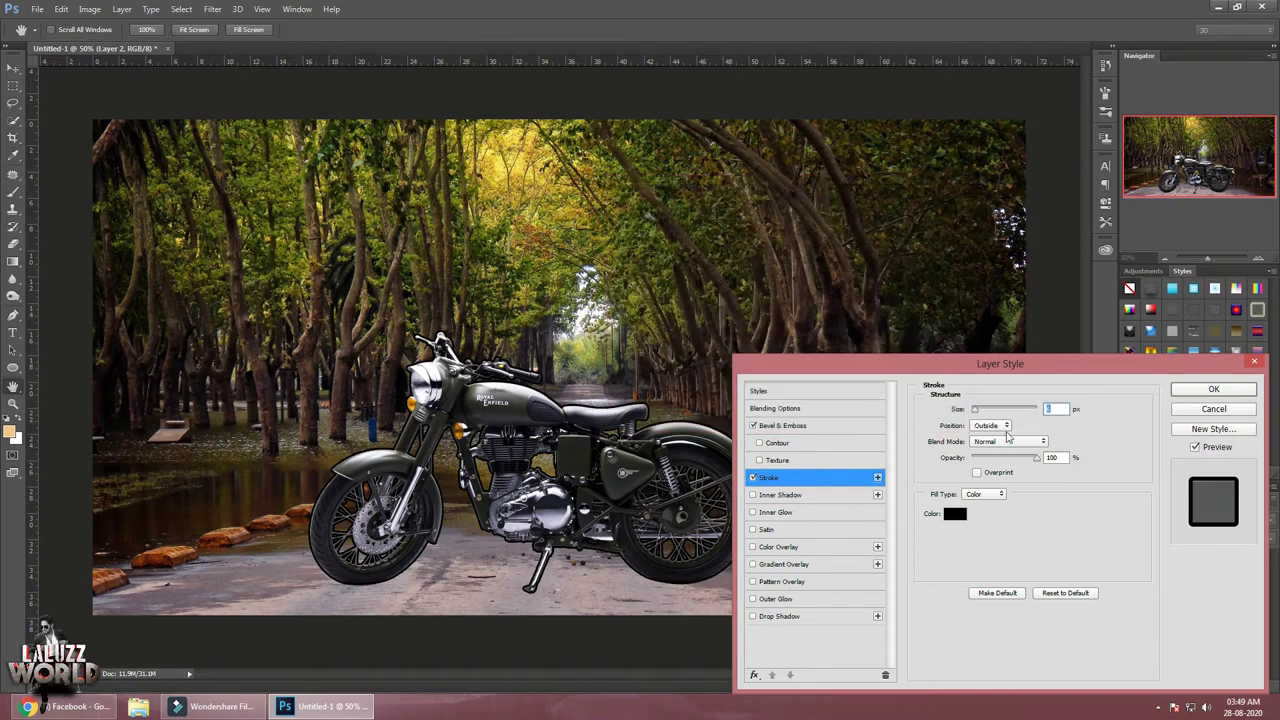
{"action": "left_click", "coordinate": [990, 425]}
{"action": "left_click", "coordinate": [993, 447]}
Set the stroke to 2 px in Soft Light mode, apply the effects, and save
{"action": "double_click", "coordinate": [1053, 409]}
{"action": "type", "text": "2"}
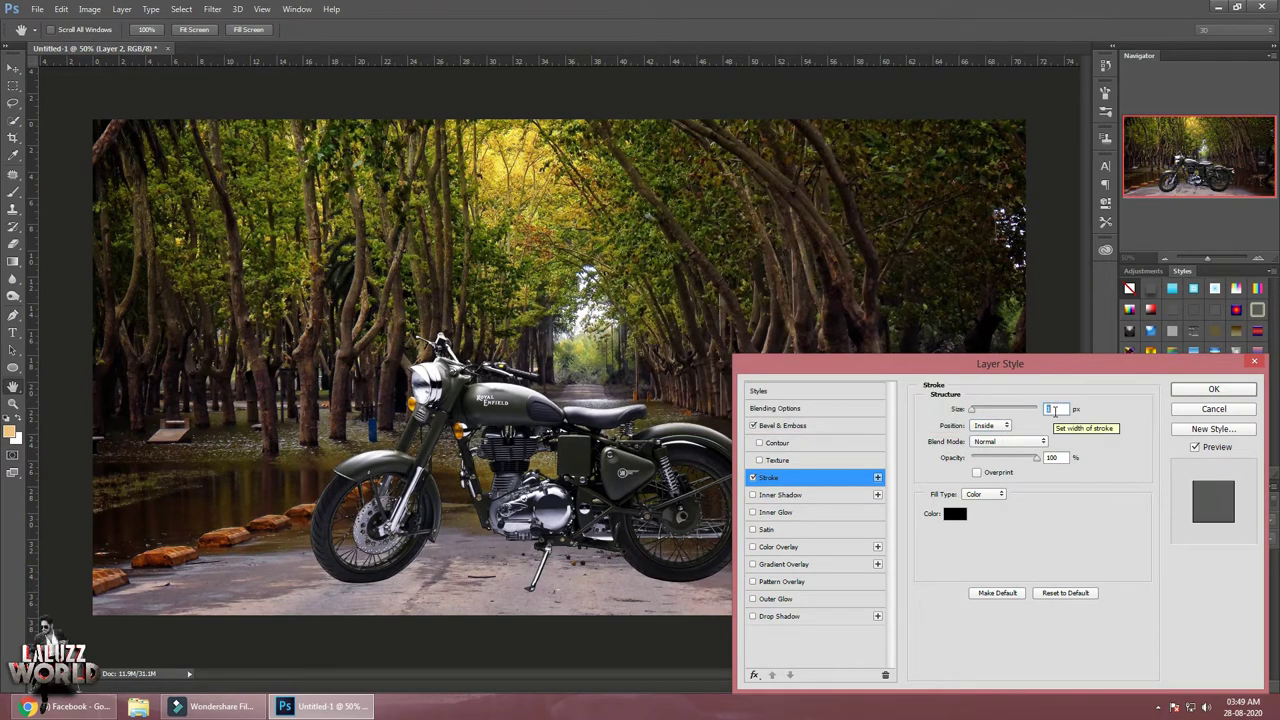
{"action": "left_click", "coordinate": [1005, 441]}
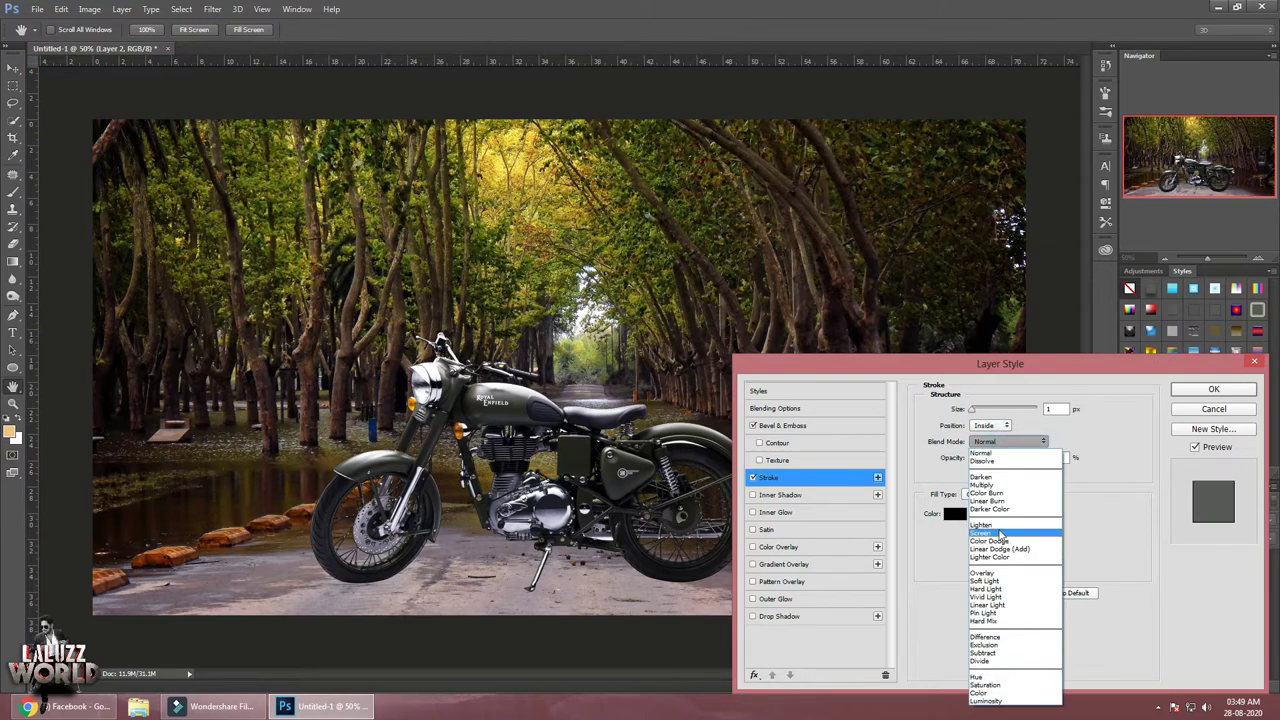
{"action": "left_click", "coordinate": [982, 573]}
{"action": "double_click", "coordinate": [1056, 409]}
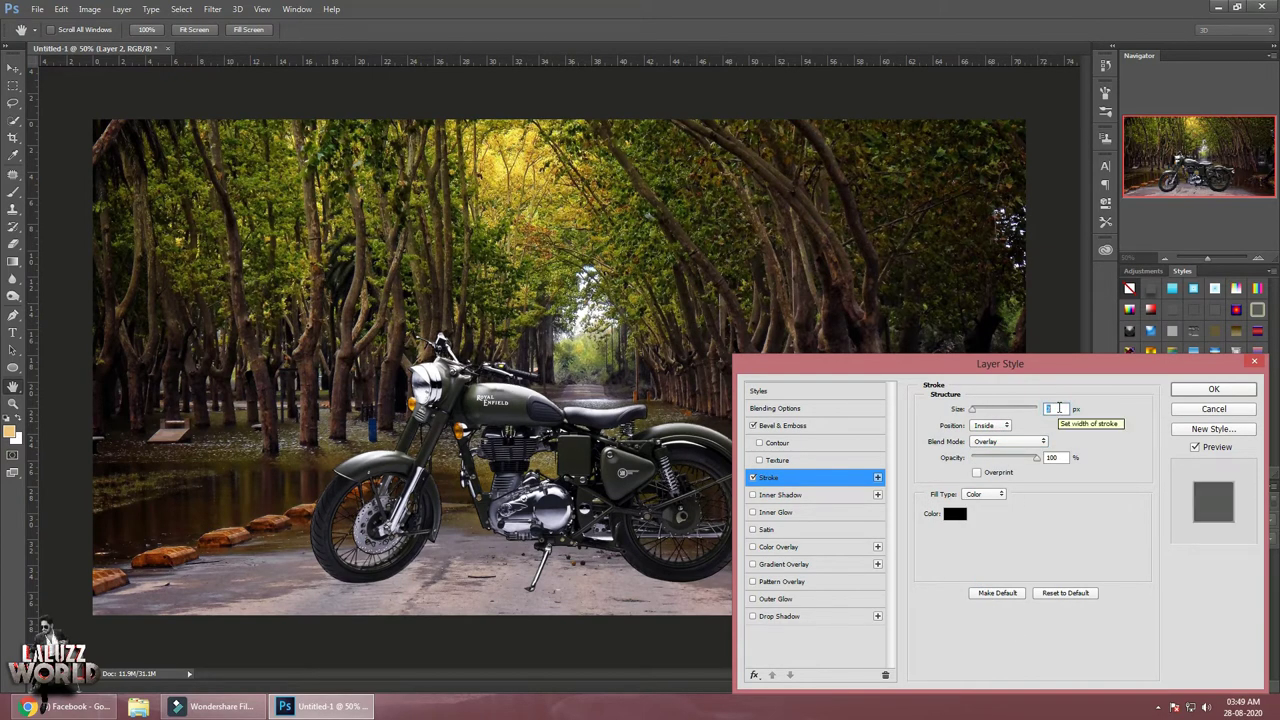
{"action": "type", "text": "2"}
{"action": "left_click", "coordinate": [1005, 441]}
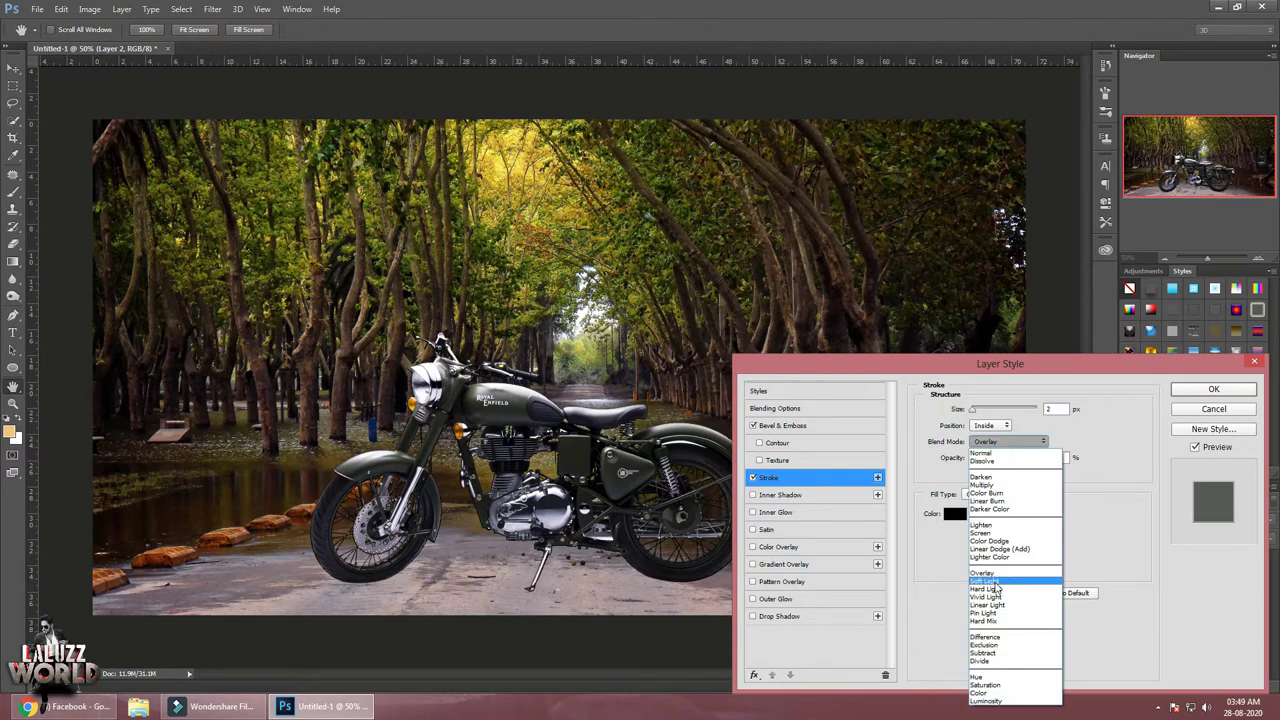
{"action": "left_click", "coordinate": [985, 583]}
{"action": "left_click", "coordinate": [1213, 389]}
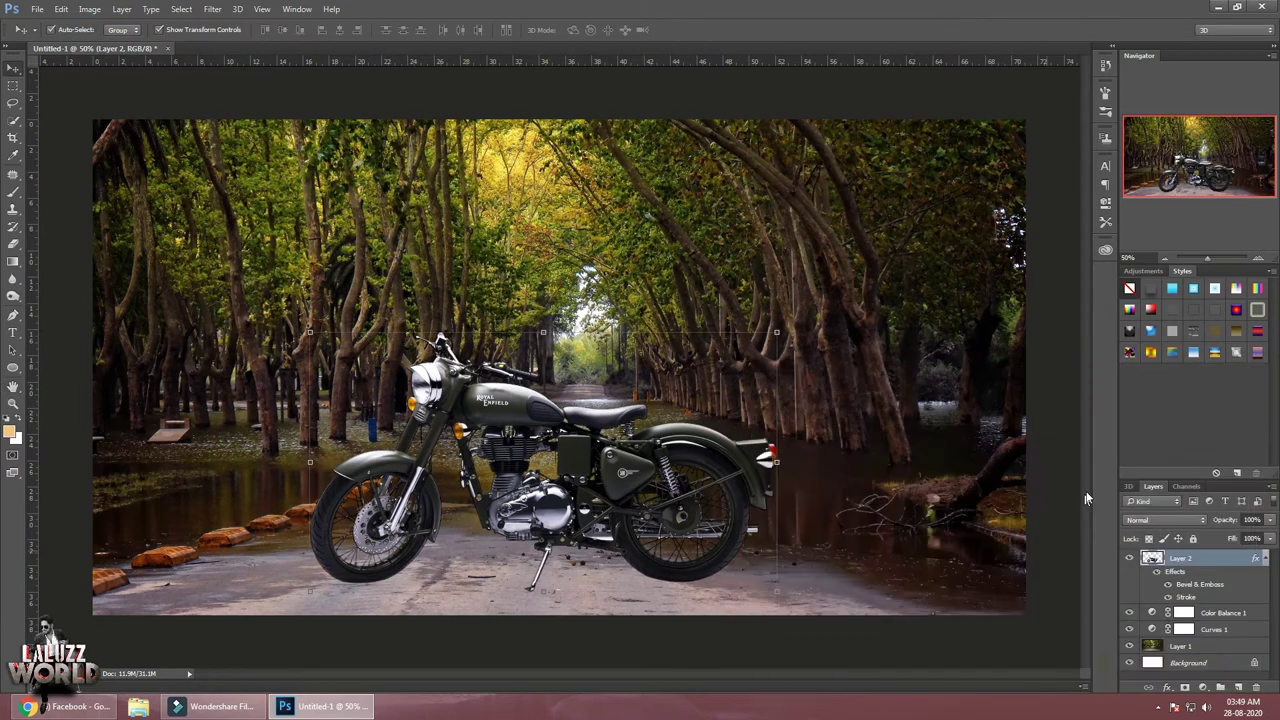
{"action": "left_click", "coordinate": [1066, 487]}
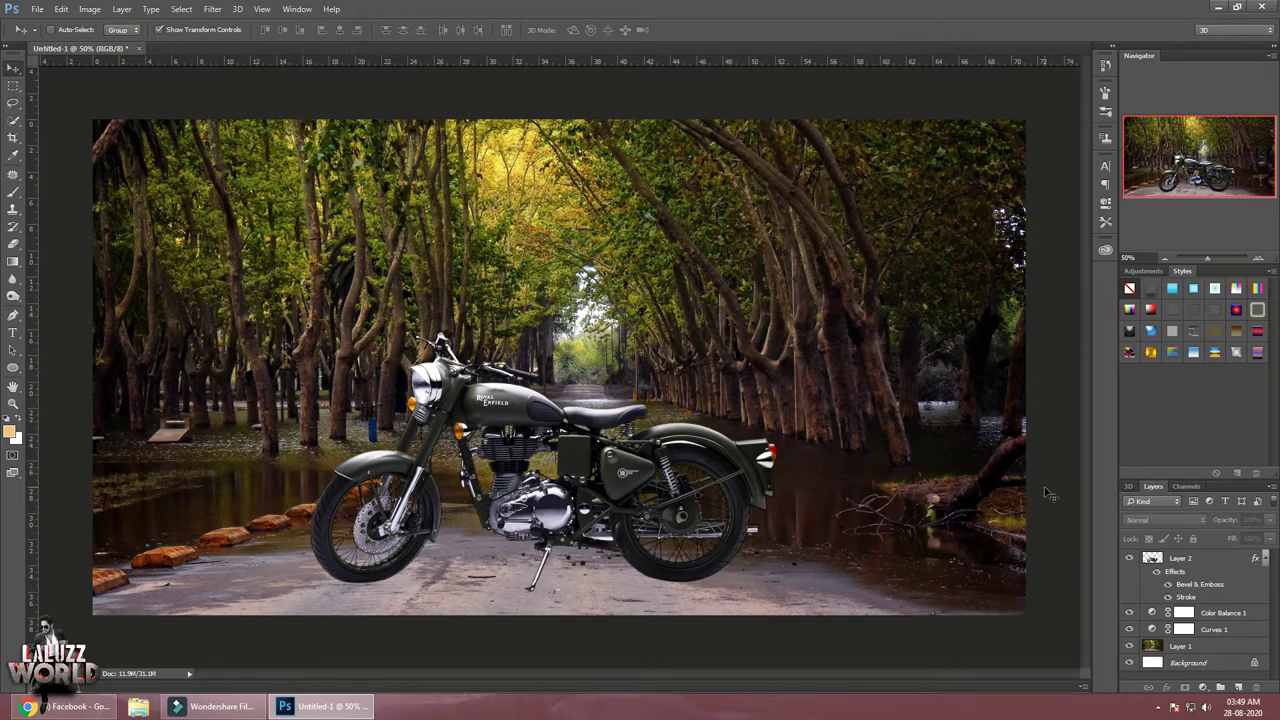
{"action": "key", "text": "ctrl+s"}
Finish saving as a Photoshop file with Maximize Compatibility and set the foreground to black 000000
{"action": "left_click", "coordinate": [514, 414]}
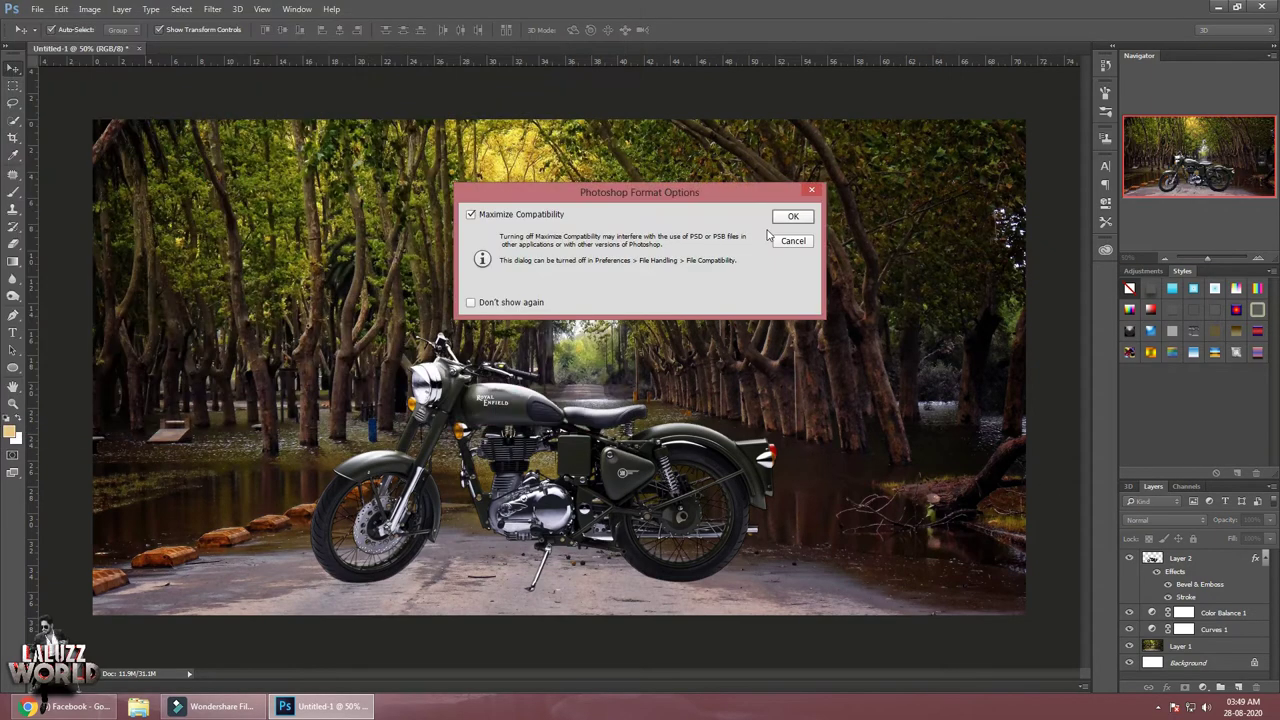
{"action": "left_click", "coordinate": [796, 213]}
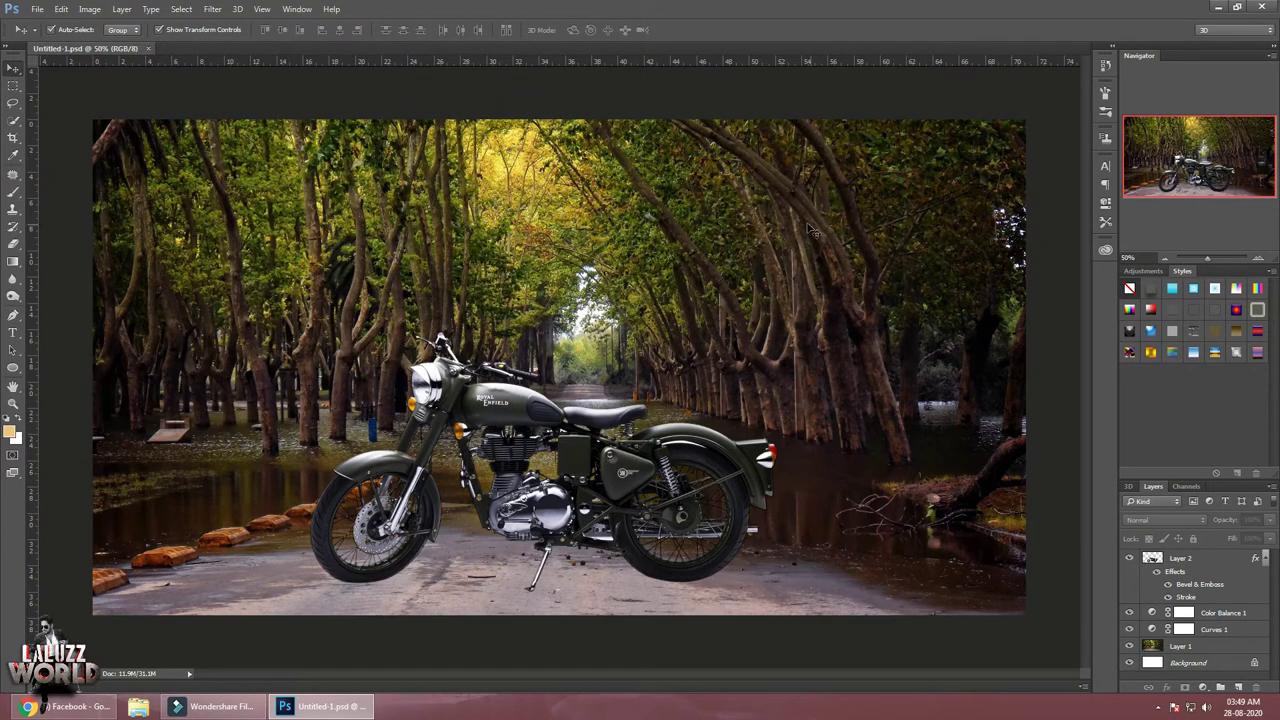
{"action": "left_click", "coordinate": [13, 155]}
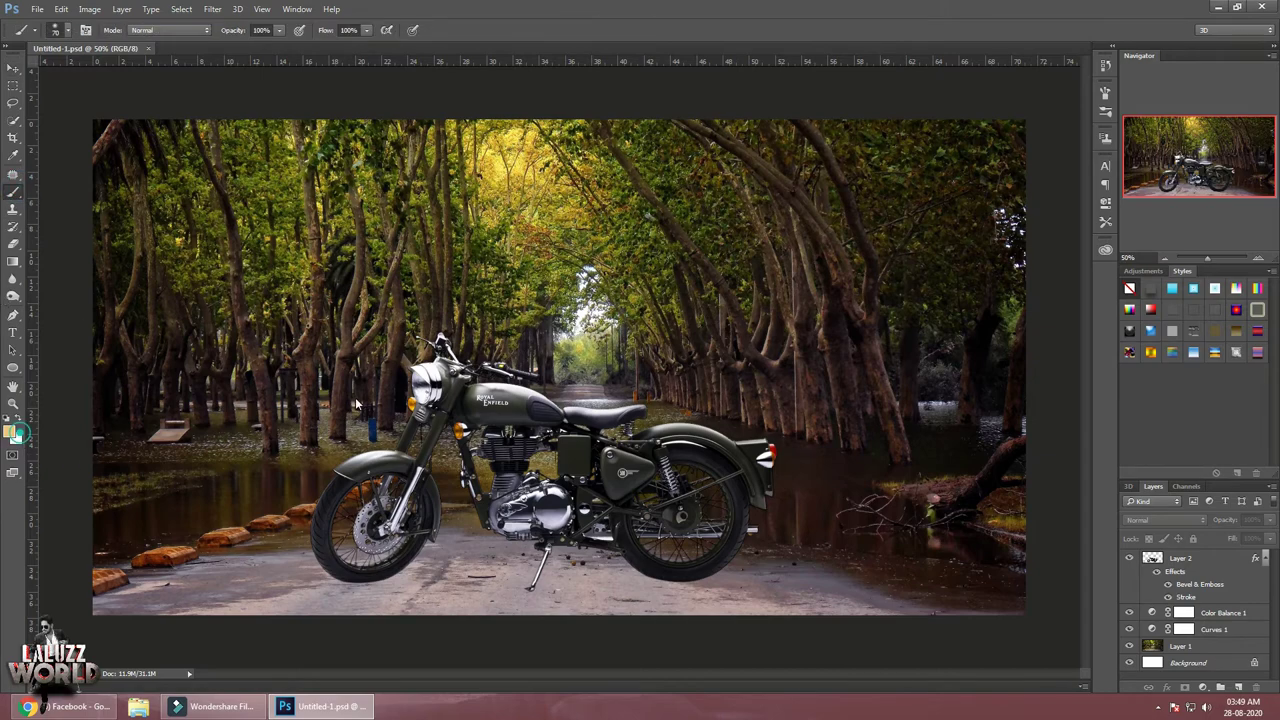
{"action": "left_click", "coordinate": [10, 432]}
{"action": "type", "text": "000000"}
{"action": "left_click", "coordinate": [923, 209]}
{"action": "key", "text": "b"}
Paint a black dab on a new layer, flatten it into a front-wheel shadow, and move it below Layer 2
{"action": "left_click", "coordinate": [1238, 688]}
{"action": "left_click", "coordinate": [271, 564]}
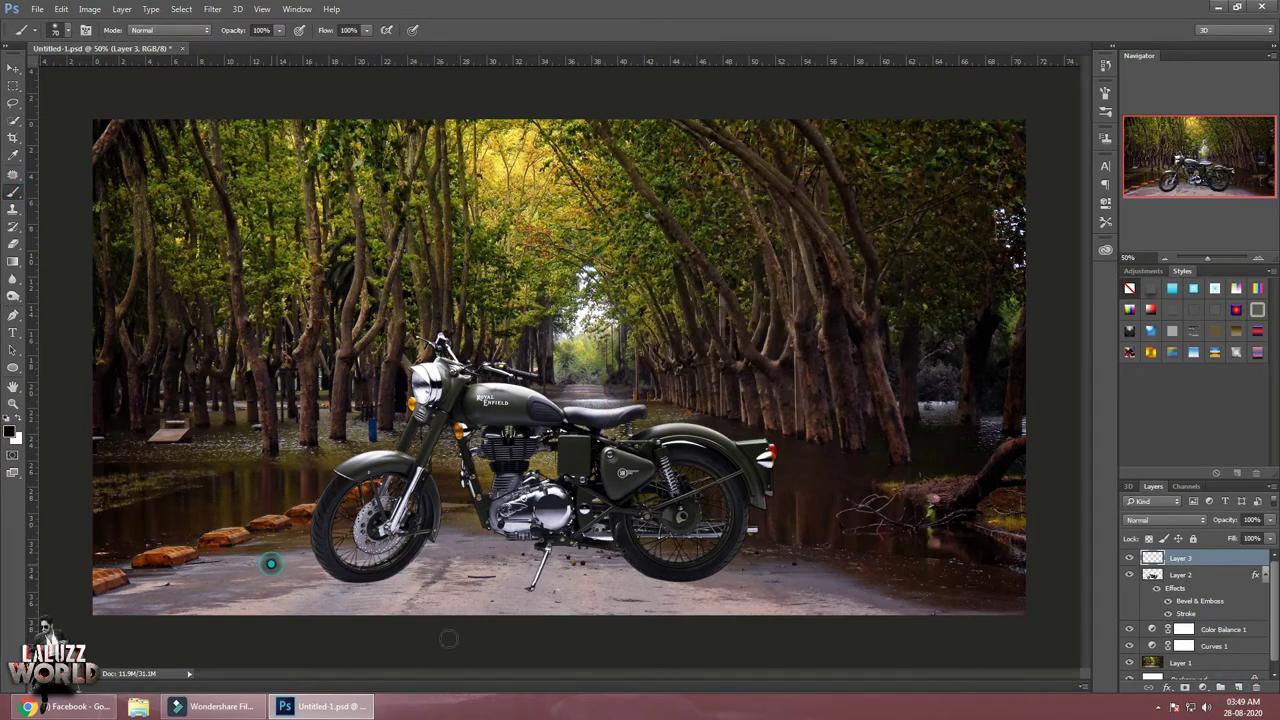
{"action": "left_click", "coordinate": [16, 74]}
{"action": "key", "text": "ctrl+t"}
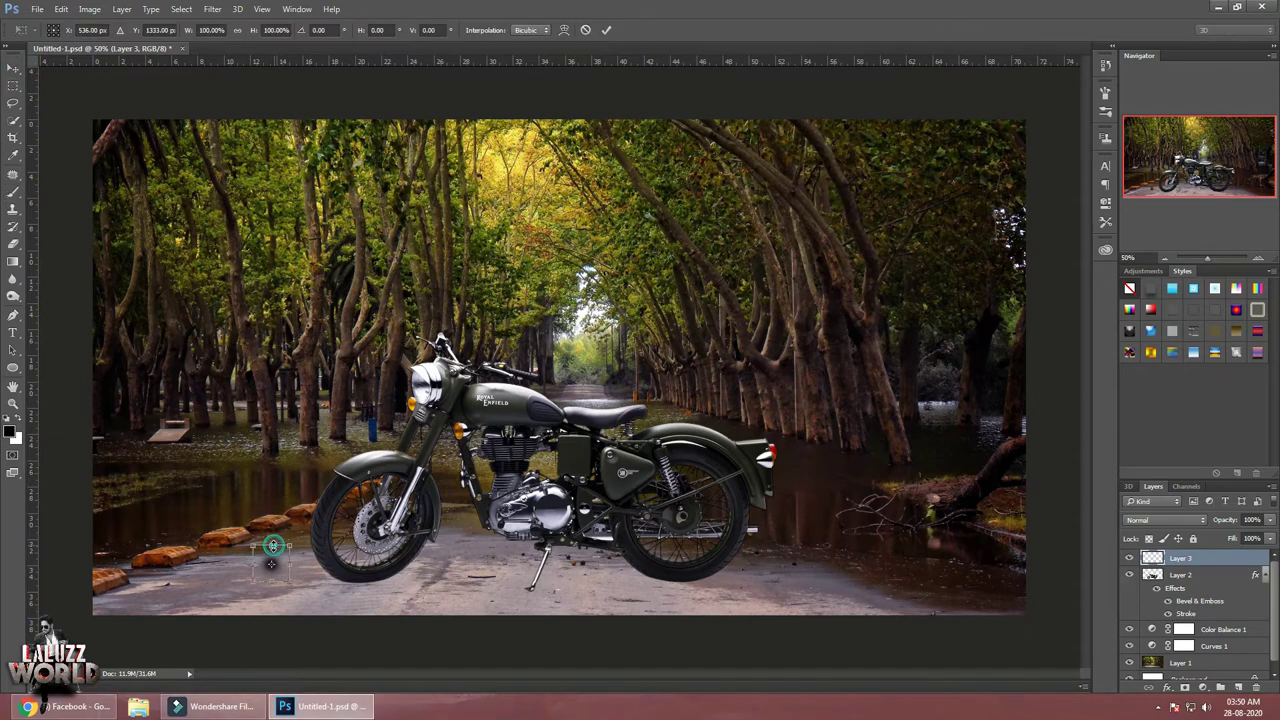
{"action": "mouse_move", "coordinate": [271, 557]}
{"action": "left_mouse_down"}
{"action": "mouse_move", "coordinate": [271, 576]}
{"action": "mouse_move", "coordinate": [468, 578]}
{"action": "left_mouse_up"}
{"action": "left_click_drag", "start_coordinate": [373, 578], "coordinate": [373, 584]}
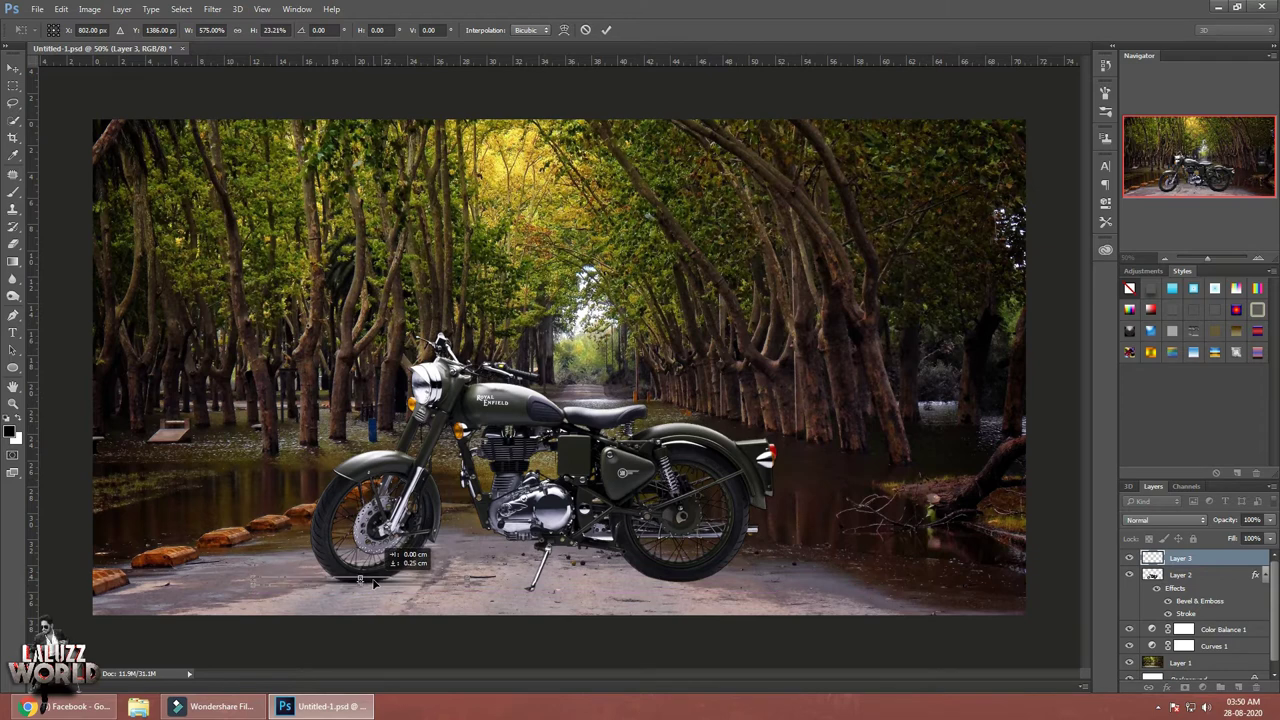
{"action": "mouse_move", "coordinate": [476, 590]}
{"action": "left_mouse_down"}
{"action": "mouse_move", "coordinate": [465, 568]}
{"action": "mouse_move", "coordinate": [395, 580]}
{"action": "left_mouse_up"}
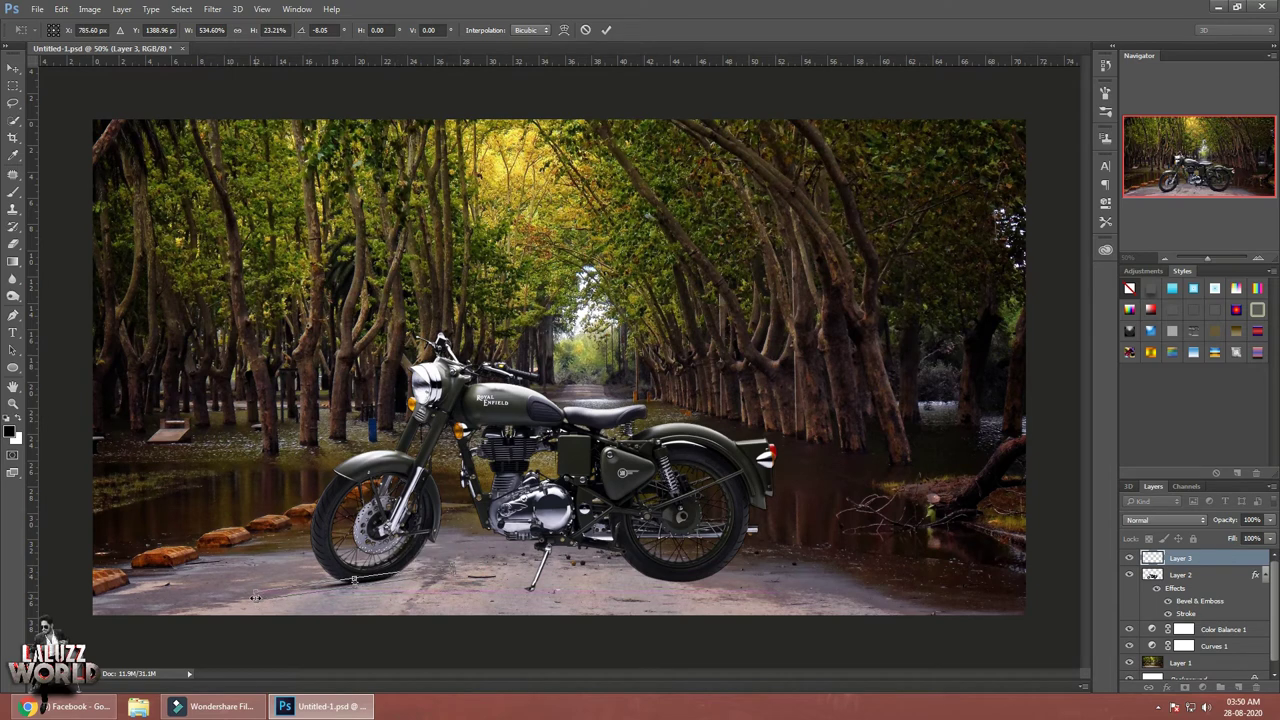
{"action": "left_click_drag", "start_coordinate": [252, 596], "coordinate": [246, 592]}
{"action": "left_click_drag", "start_coordinate": [350, 578], "coordinate": [350, 574]}
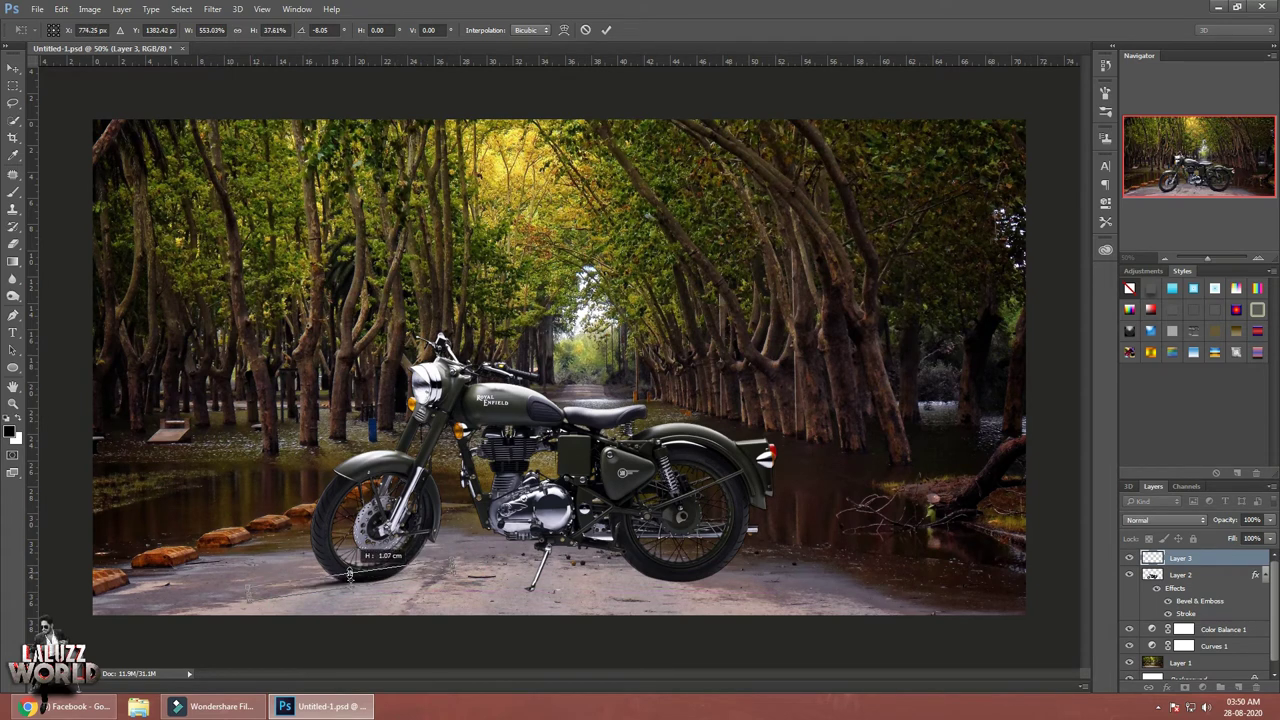
{"action": "key", "text": "Return"}
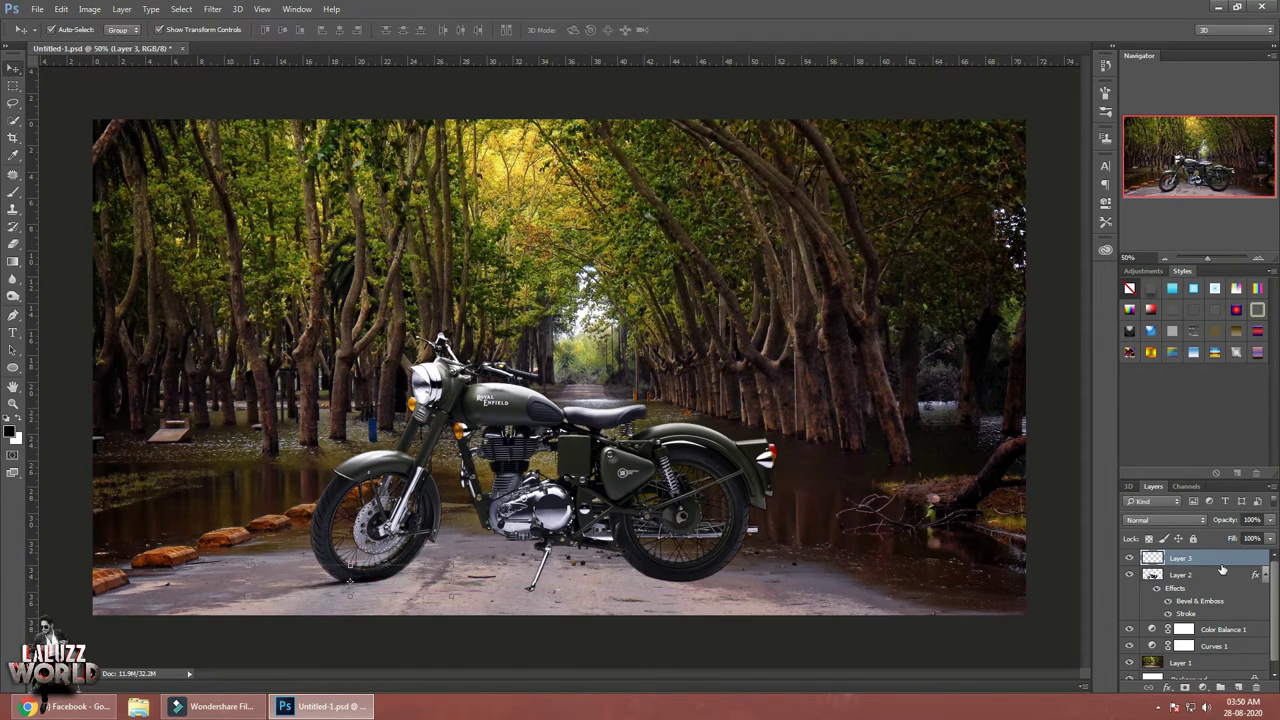
{"action": "left_click_drag", "start_coordinate": [1221, 570], "coordinate": [1208, 553]}
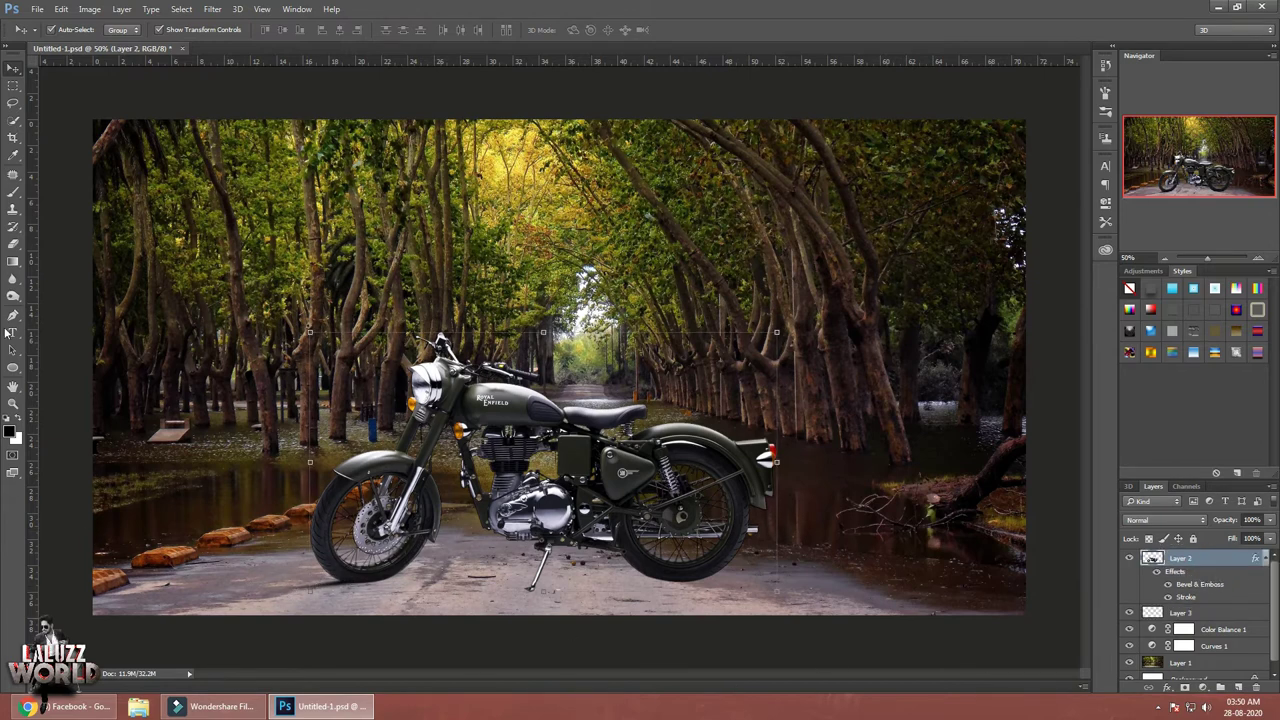
Add Layer 4 beneath the motorcycle and paint a dark spot under the kickstand
{"action": "left_click", "coordinate": [1215, 612]}
{"action": "left_click", "coordinate": [1237, 687]}
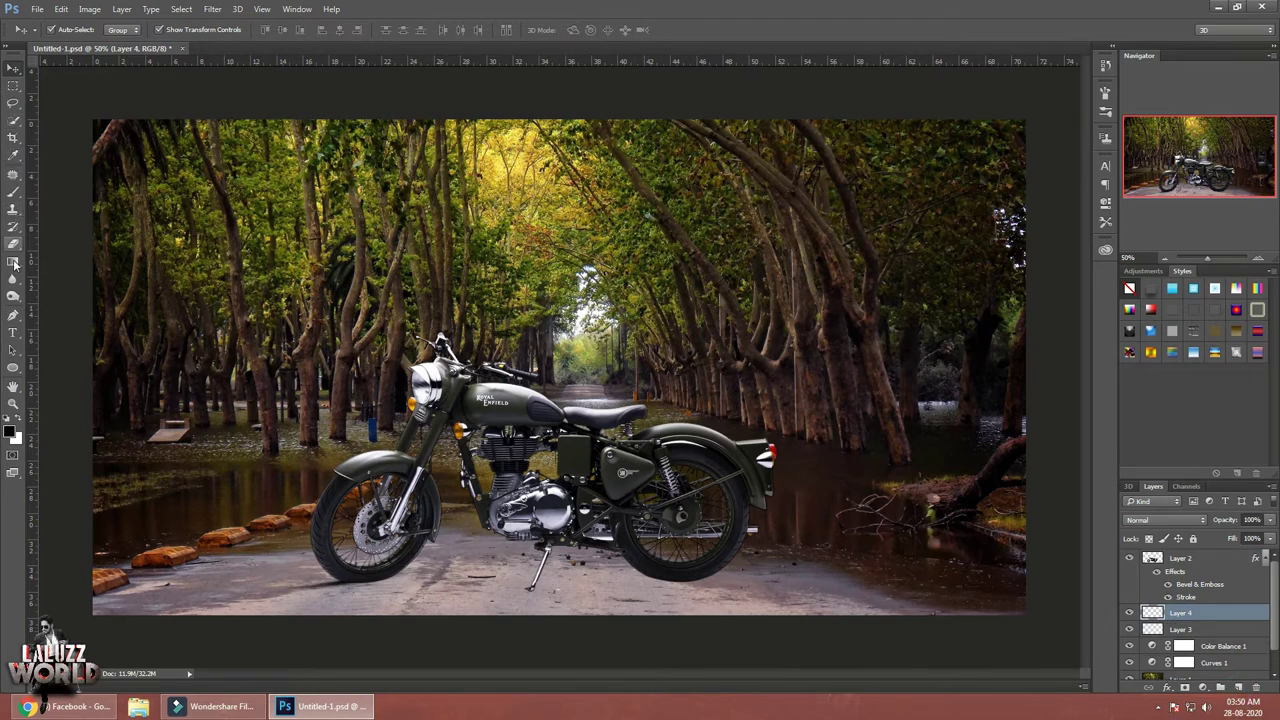
{"action": "left_click", "coordinate": [13, 191]}
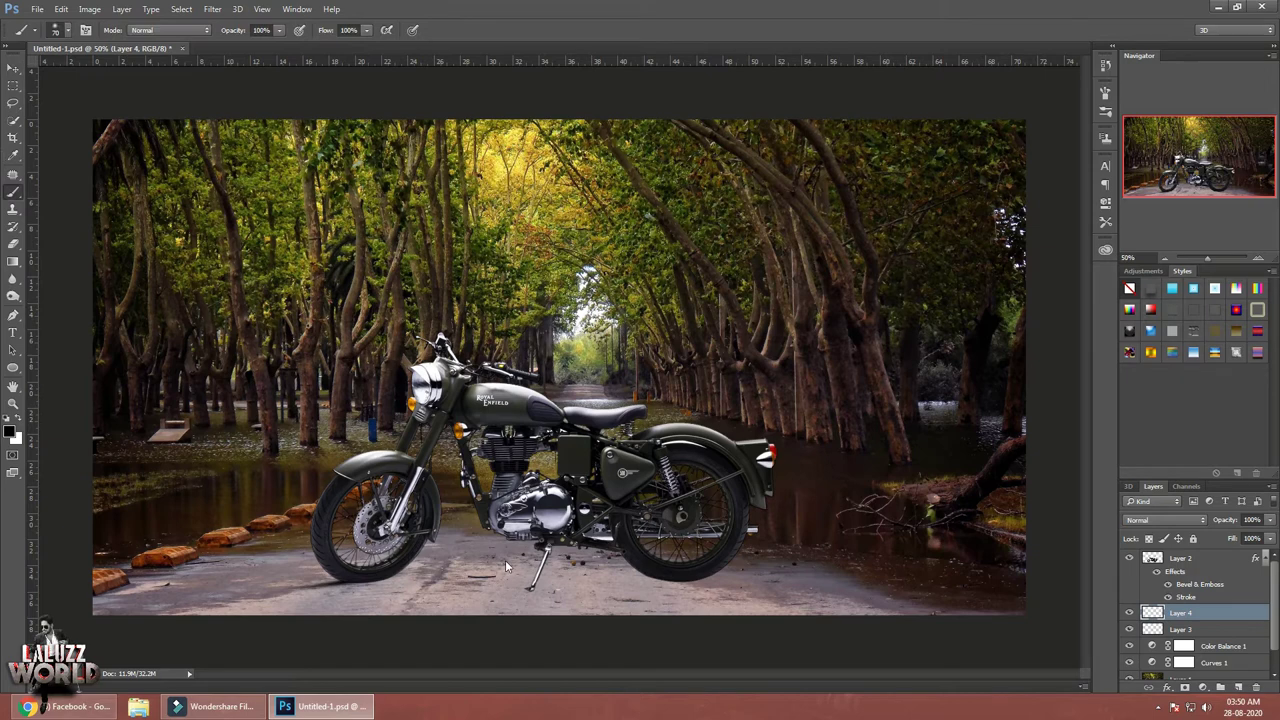
{"action": "left_click", "coordinate": [611, 582]}
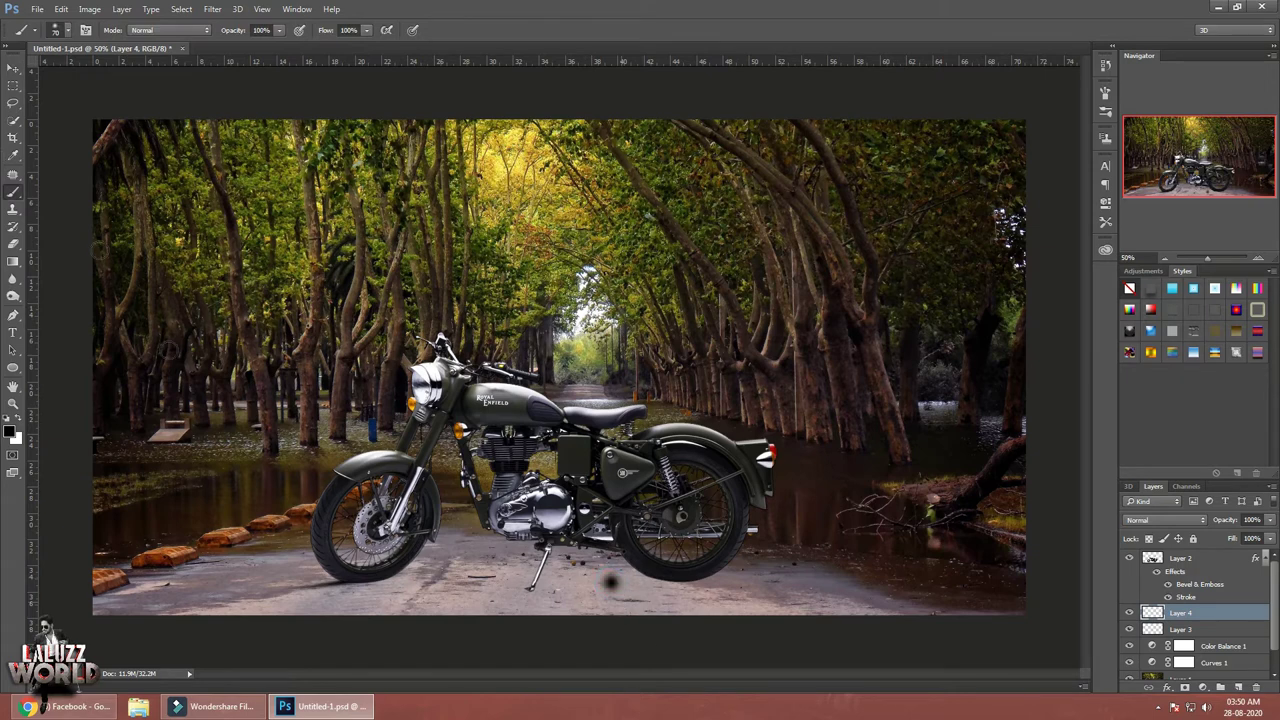
Stretch the dark spot into a wide shadow reaching toward the rear wheel
{"action": "left_click", "coordinate": [13, 68]}
{"action": "key", "text": "ctrl+t"}
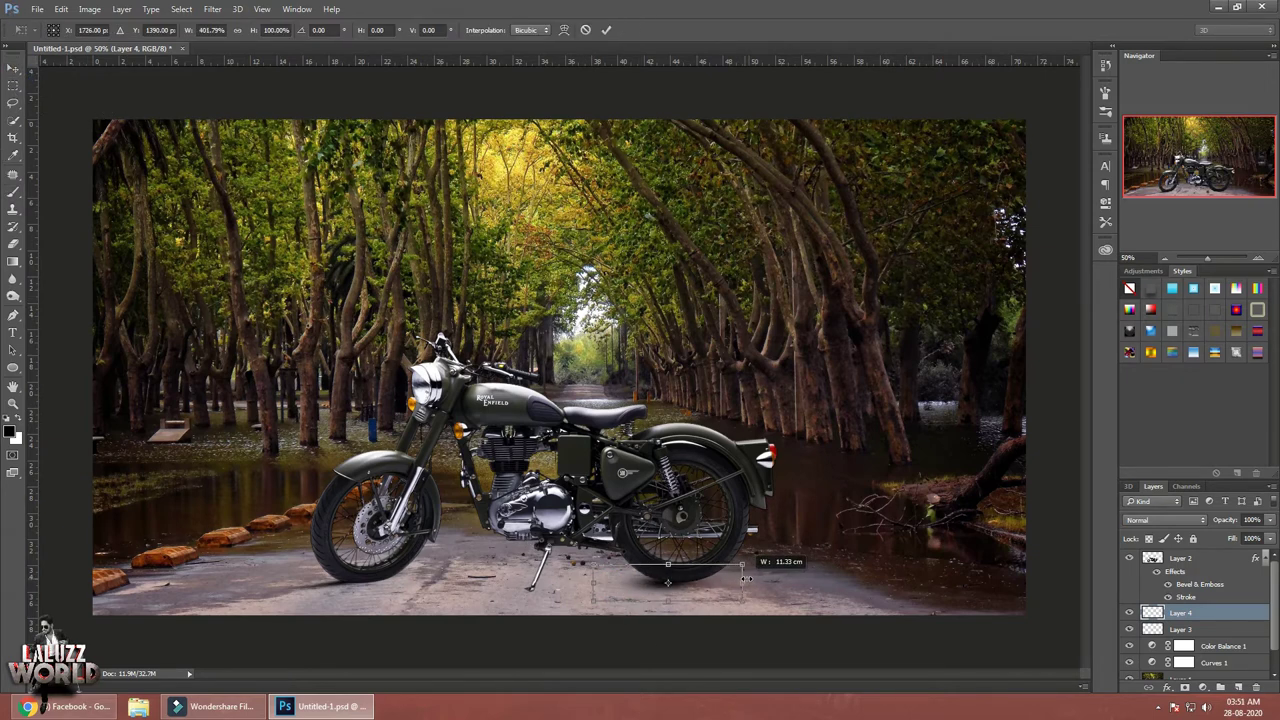
{"action": "left_click_drag", "start_coordinate": [566, 566], "coordinate": [425, 566]}
{"action": "left_click_drag", "start_coordinate": [745, 583], "coordinate": [887, 580]}
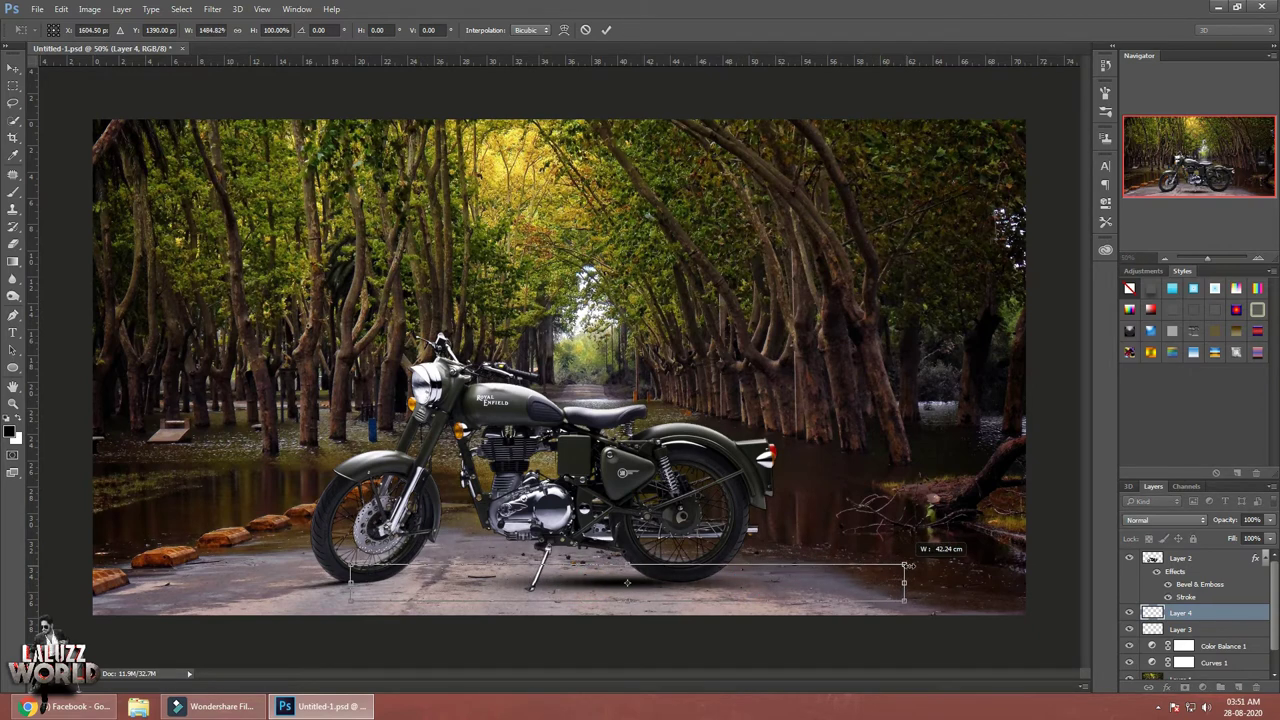
{"action": "left_click_drag", "start_coordinate": [887, 566], "coordinate": [903, 566]}
{"action": "left_click_drag", "start_coordinate": [627, 566], "coordinate": [627, 557]}
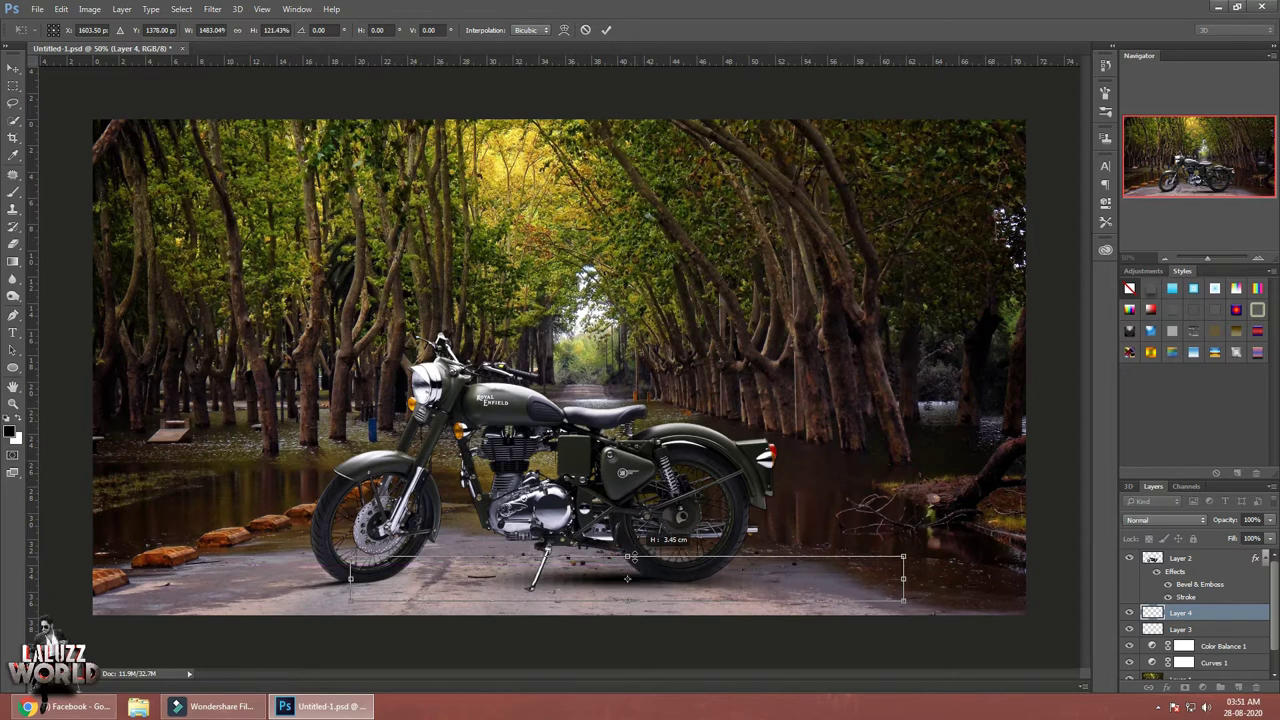
{"action": "key", "text": "Return"}
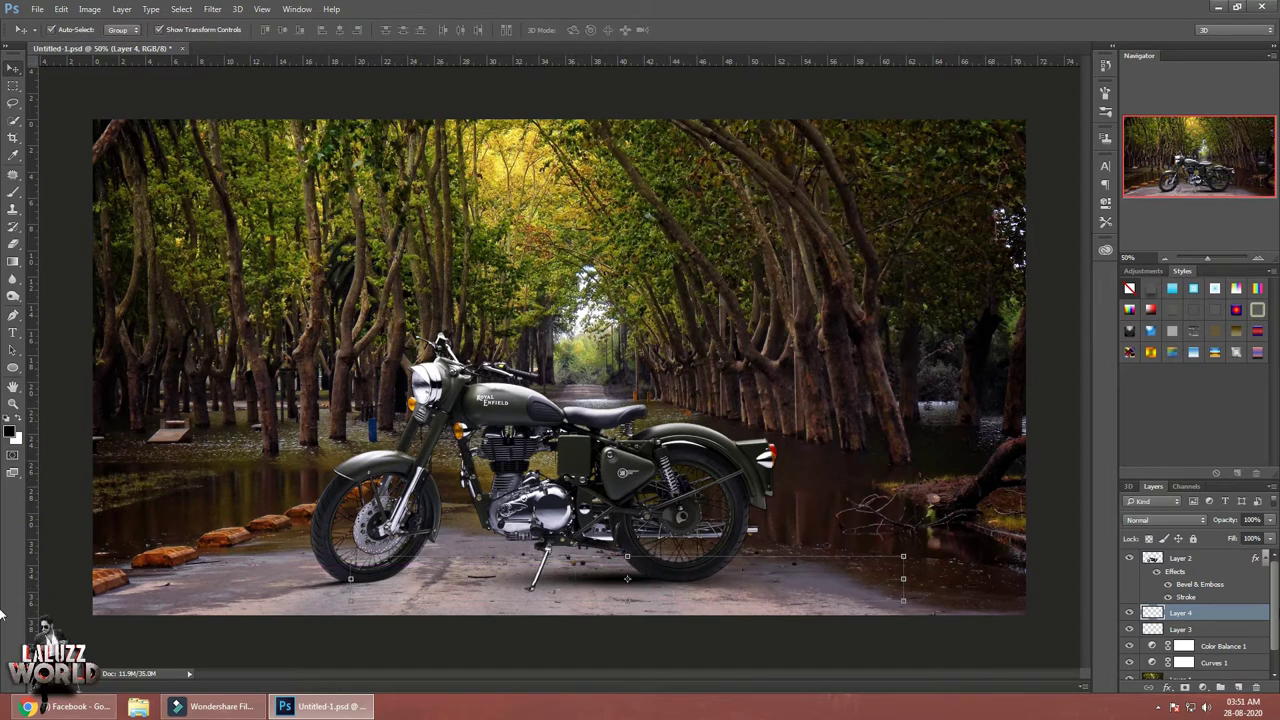
Lower Layer 4's opacity so the shadow is partly transparent
{"action": "left_click", "coordinate": [1268, 521]}
{"action": "mouse_move", "coordinate": [1258, 538]}
{"action": "left_mouse_down"}
{"action": "mouse_move", "coordinate": [1239, 540]}
{"action": "mouse_move", "coordinate": [1269, 538]}
{"action": "left_mouse_up"}
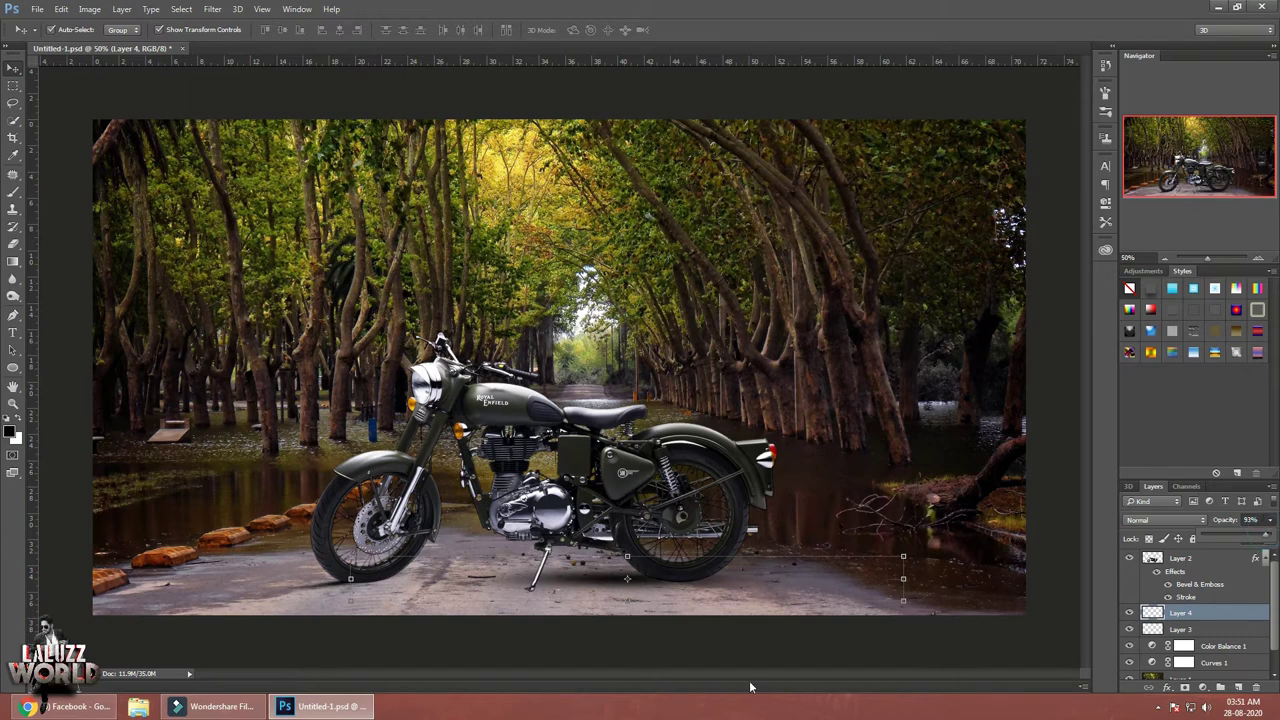
{"action": "left_click", "coordinate": [543, 663]}
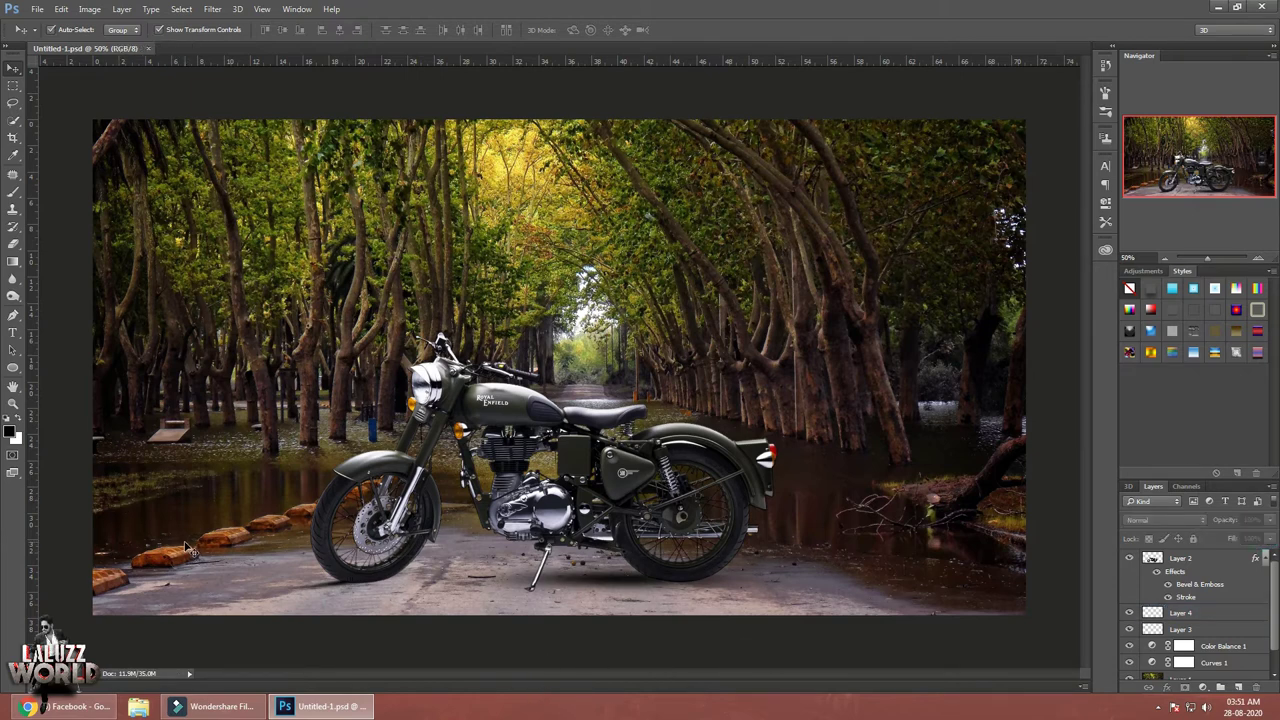
Open IMG_20200827_182028 and copy the cut-out man into the composite document
{"action": "left_click", "coordinate": [30, 10]}
{"action": "left_click", "coordinate": [60, 36]}
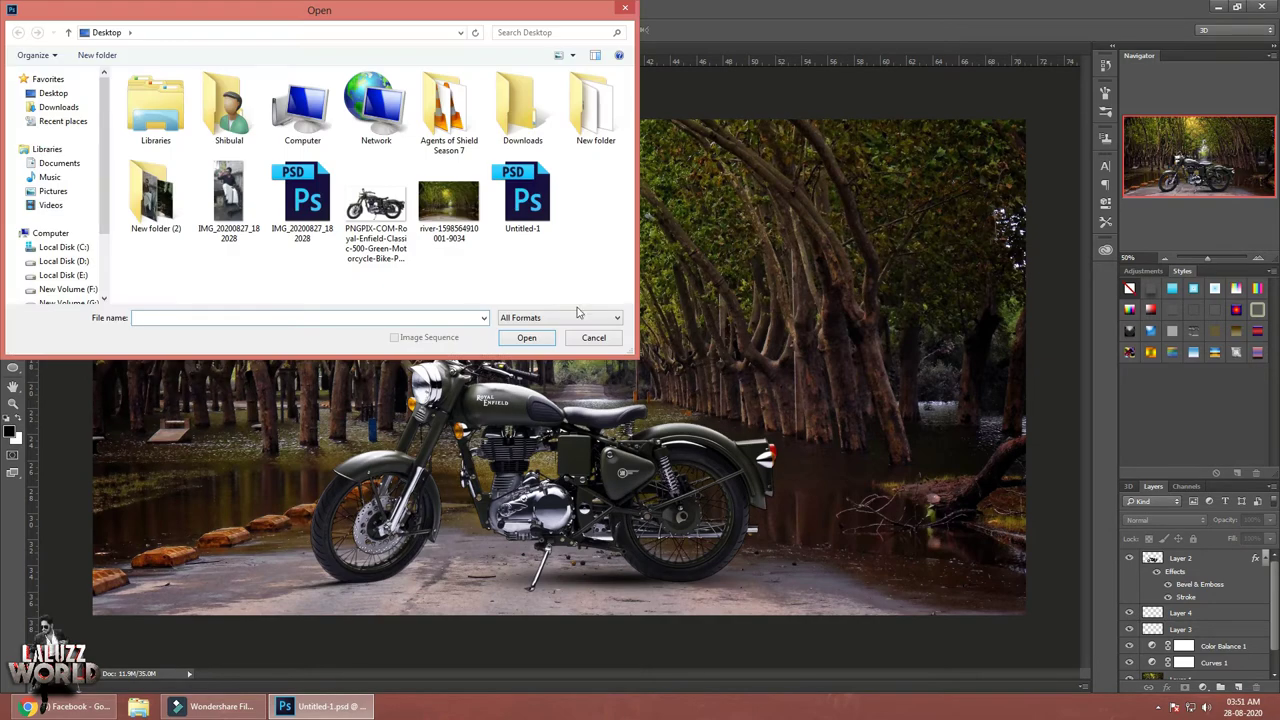
{"action": "left_click", "coordinate": [302, 200]}
{"action": "left_click", "coordinate": [526, 337]}
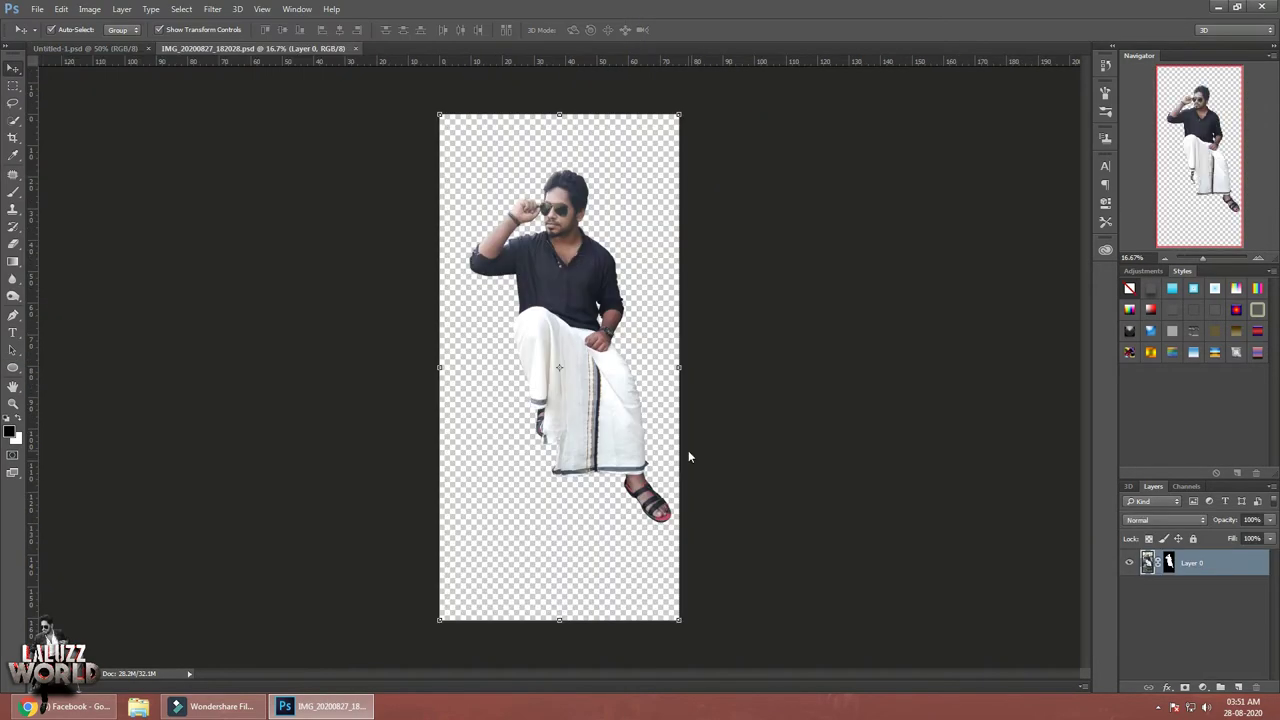
{"action": "mouse_move", "coordinate": [293, 58]}
{"action": "left_mouse_down"}
{"action": "mouse_move", "coordinate": [618, 281]}
{"action": "mouse_move", "coordinate": [780, 300]}
{"action": "left_mouse_up"}
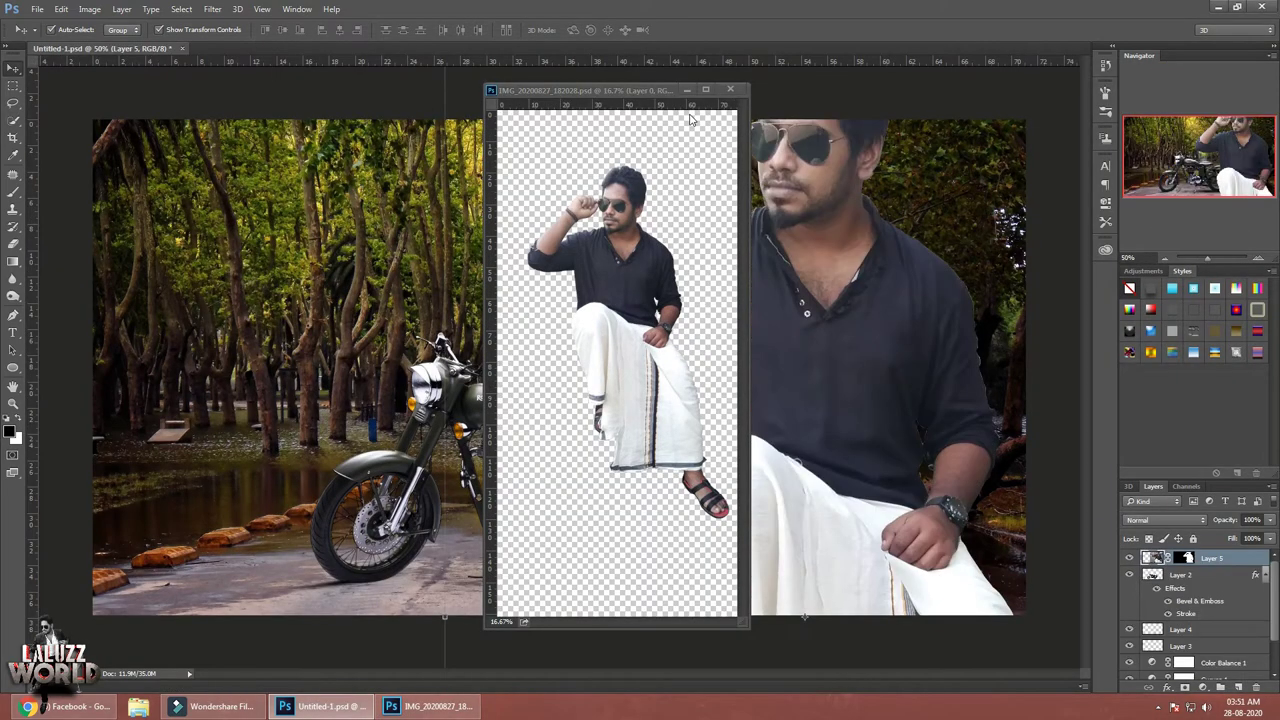
{"action": "left_click", "coordinate": [730, 89]}
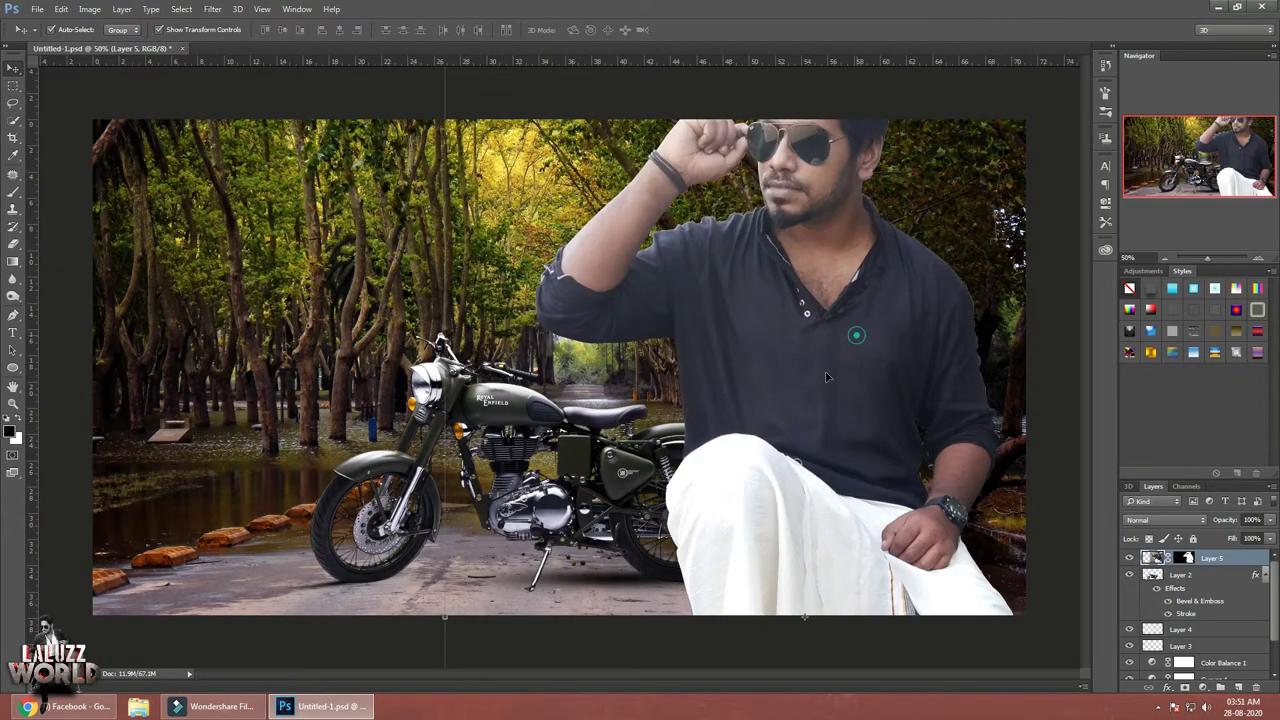
Move the enlarged man left and down into position over the forest
{"action": "left_click_drag", "start_coordinate": [826, 377], "coordinate": [716, 413]}
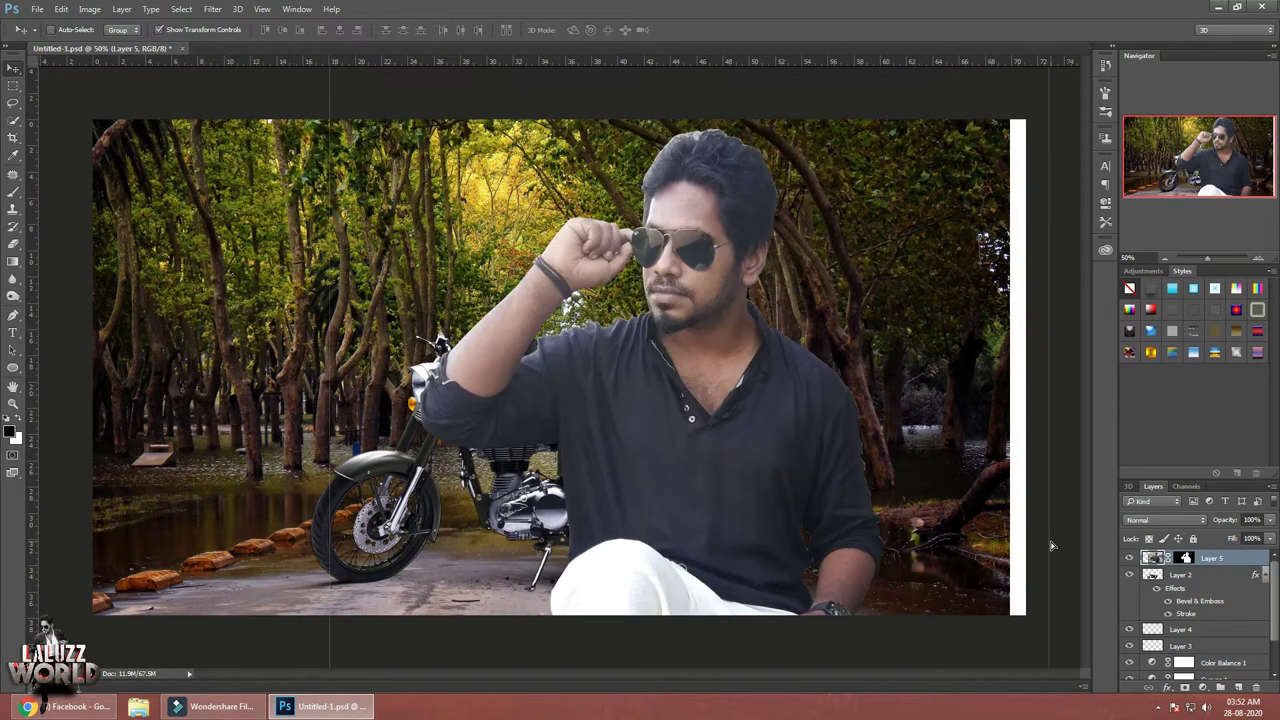
{"action": "mouse_move", "coordinate": [666, 255]}
{"action": "left_mouse_down"}
{"action": "mouse_move", "coordinate": [663, 303]}
{"action": "mouse_move", "coordinate": [643, 308]}
{"action": "left_mouse_up"}
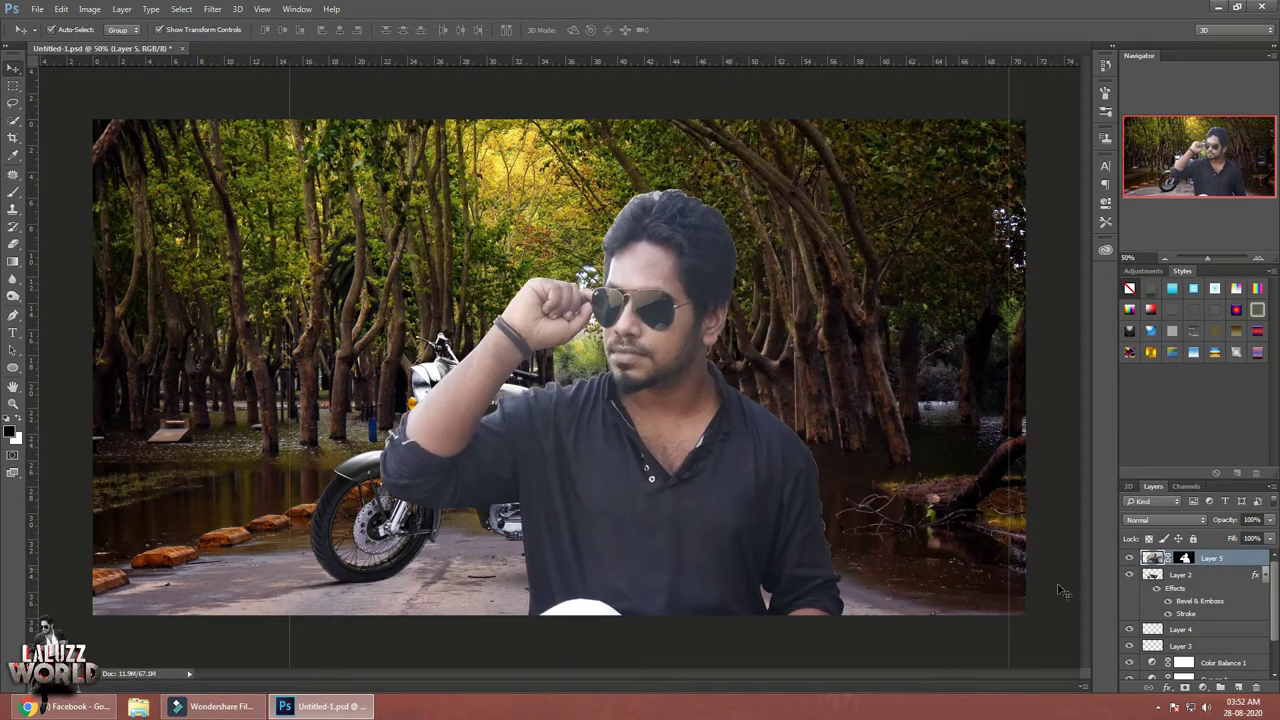
{"action": "left_click", "coordinate": [1185, 558]}
Refine Layer 5's mask with Smart Radius at 0.9 px, brushing along the hair edges
{"action": "right_click", "coordinate": [1185, 558]}
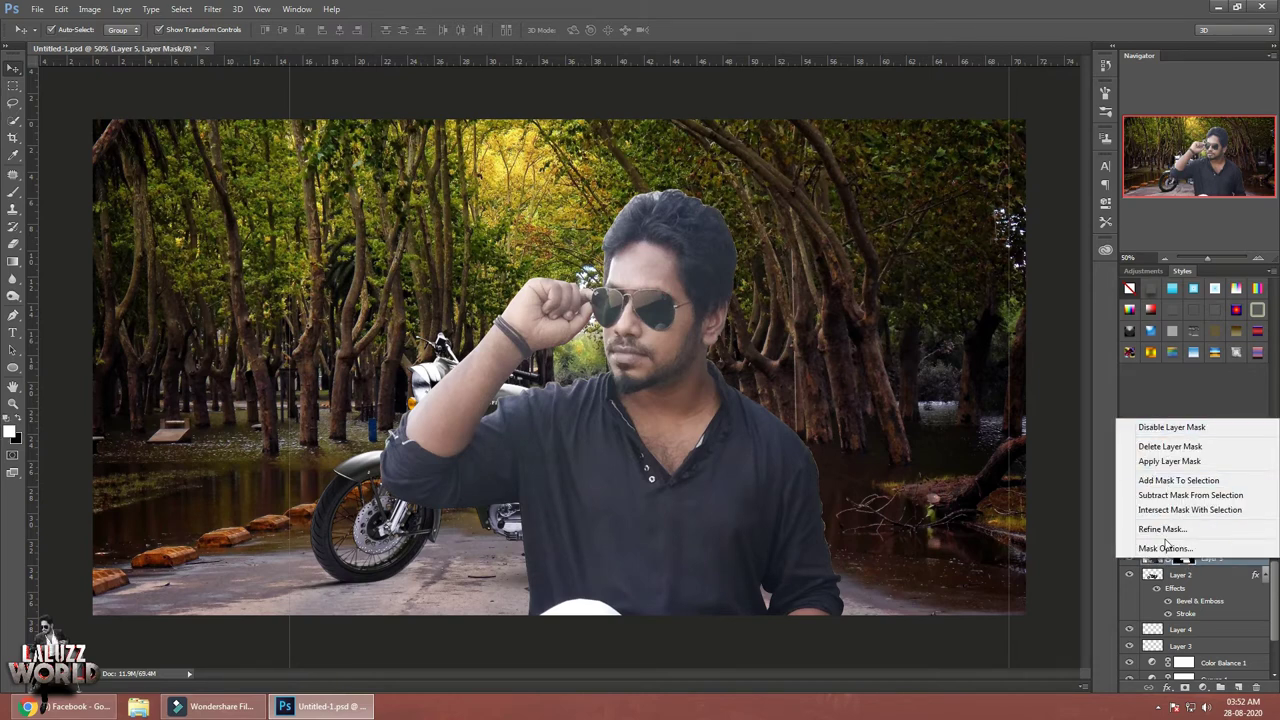
{"action": "left_click", "coordinate": [1162, 529]}
{"action": "left_click", "coordinate": [1023, 285]}
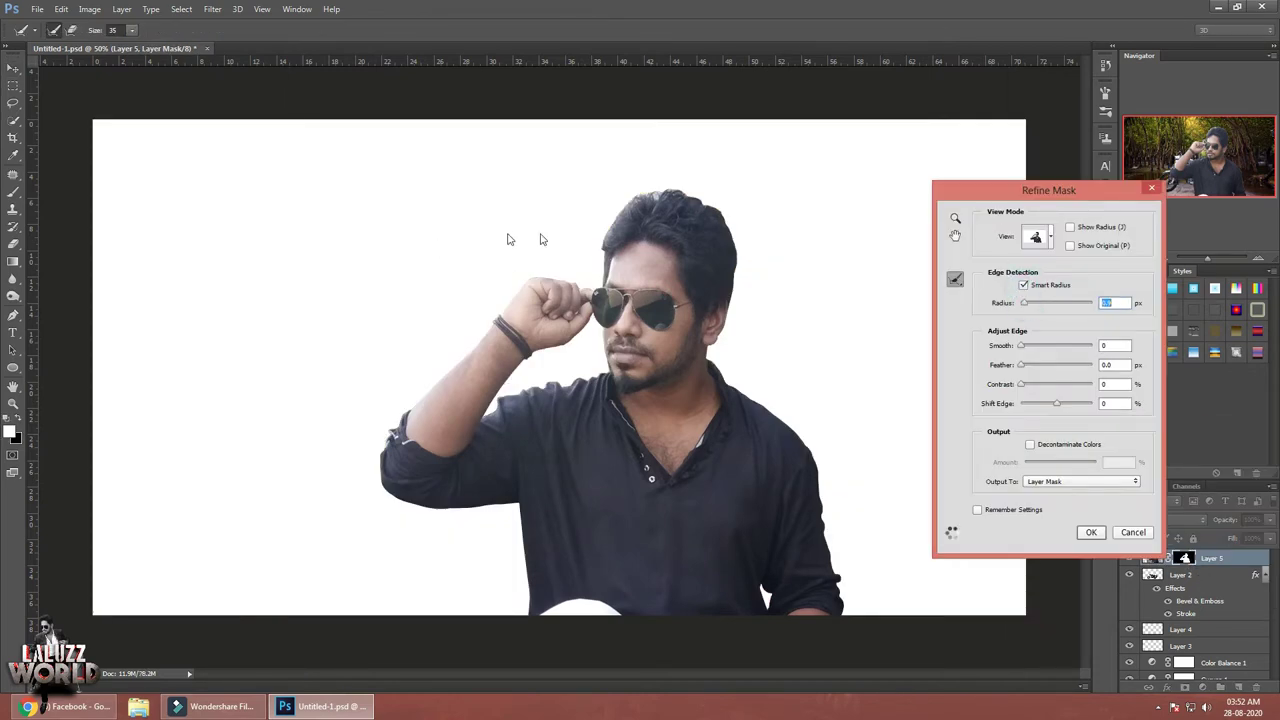
{"action": "mouse_move", "coordinate": [610, 226]}
{"action": "left_mouse_down"}
{"action": "mouse_move", "coordinate": [709, 201]}
{"action": "mouse_move", "coordinate": [741, 291]}
{"action": "left_mouse_up"}
{"action": "type", "text": "0.9"}
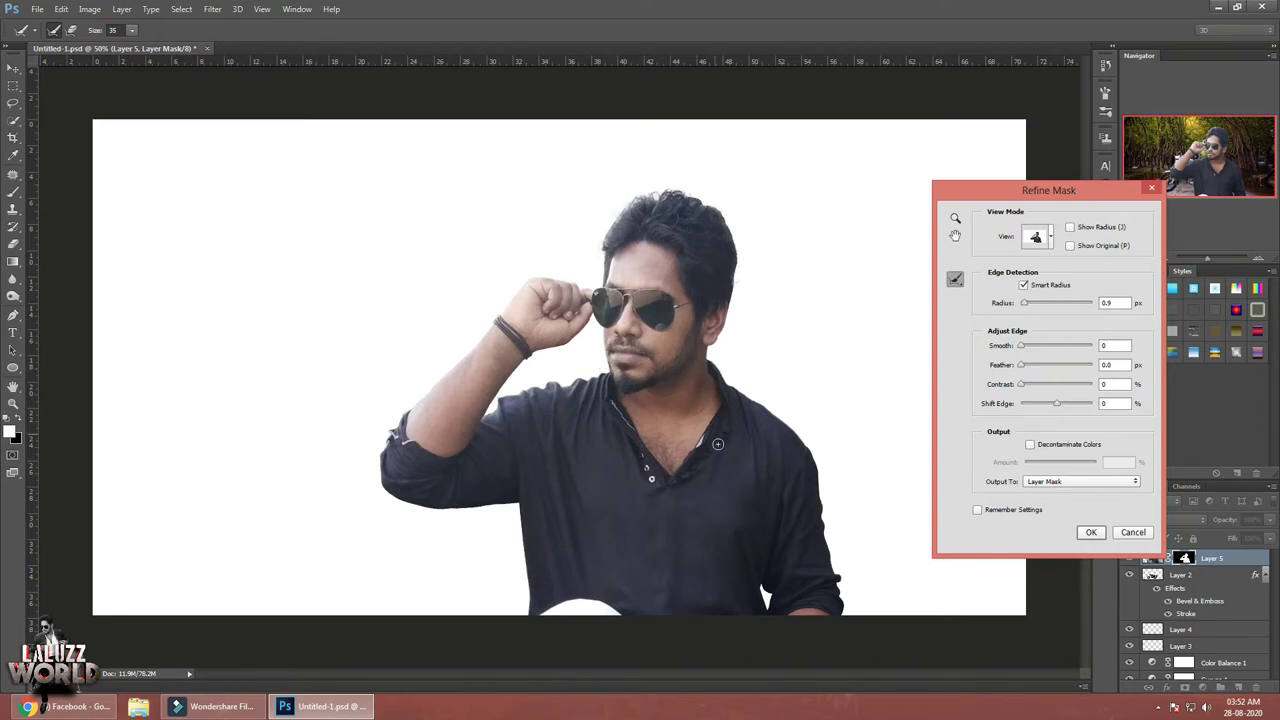
{"action": "left_click", "coordinate": [1091, 532]}
{"action": "key", "text": "v"}
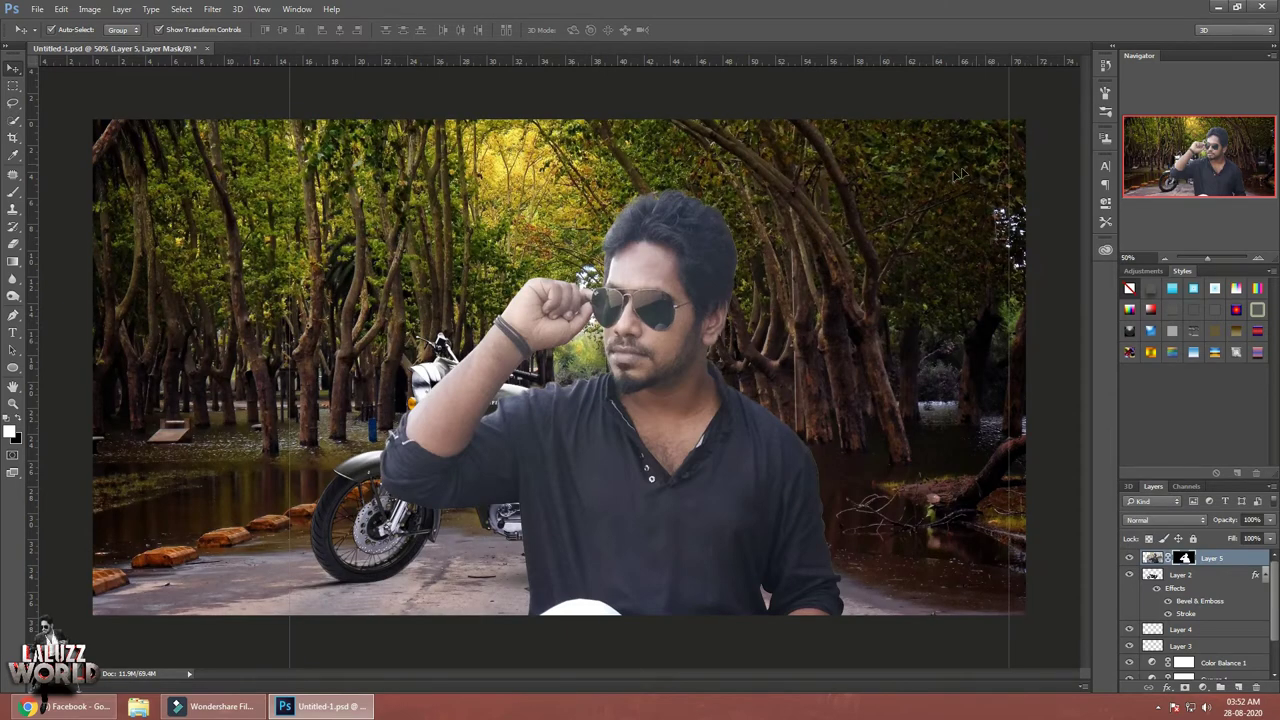
Scale the man down to about 34.77% and seat him on the motorcycle, then zoom in
{"action": "left_click", "coordinate": [1169, 258]}
{"action": "left_click_drag", "start_coordinate": [857, 131], "coordinate": [762, 353]}
{"action": "mouse_move", "coordinate": [756, 366]}
{"action": "left_mouse_down"}
{"action": "mouse_move", "coordinate": [786, 343]}
{"action": "mouse_move", "coordinate": [714, 180]}
{"action": "mouse_move", "coordinate": [737, 149]}
{"action": "mouse_move", "coordinate": [694, 234]}
{"action": "left_mouse_up"}
{"action": "mouse_move", "coordinate": [596, 370]}
{"action": "left_mouse_down"}
{"action": "mouse_move", "coordinate": [580, 356]}
{"action": "mouse_move", "coordinate": [643, 357]}
{"action": "mouse_move", "coordinate": [577, 362]}
{"action": "left_mouse_up"}
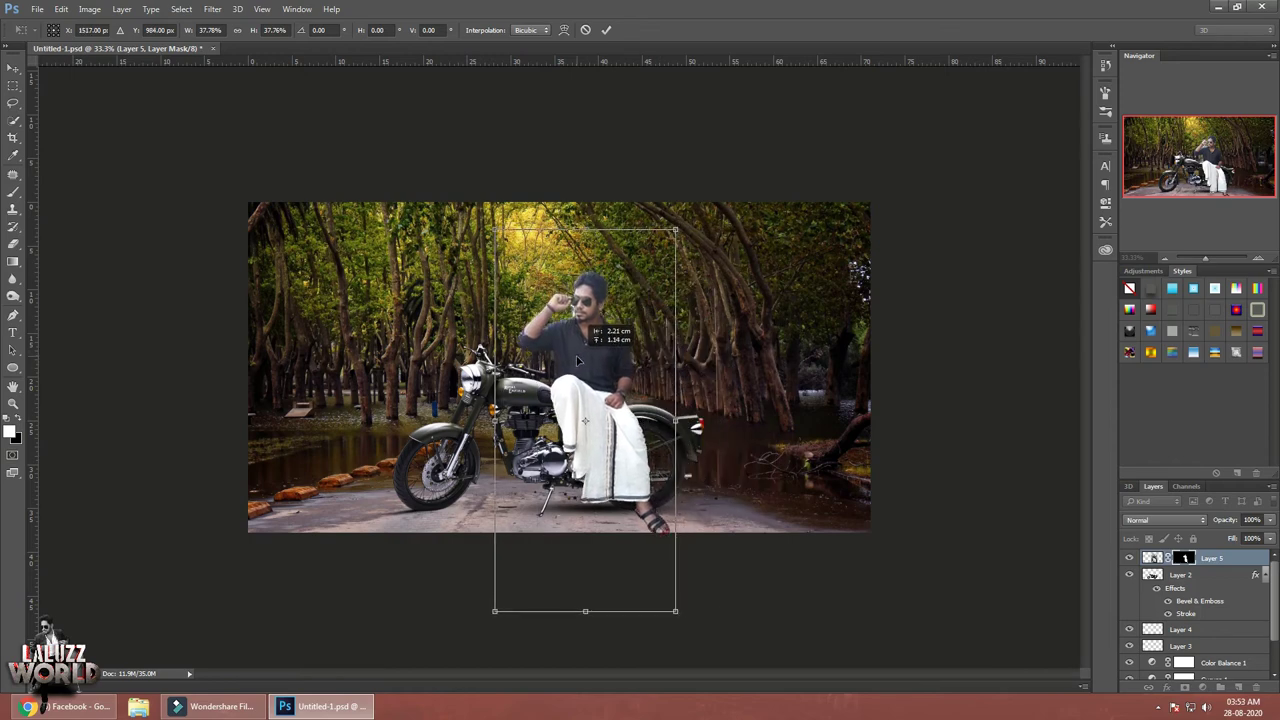
{"action": "left_click_drag", "start_coordinate": [678, 230], "coordinate": [668, 243]}
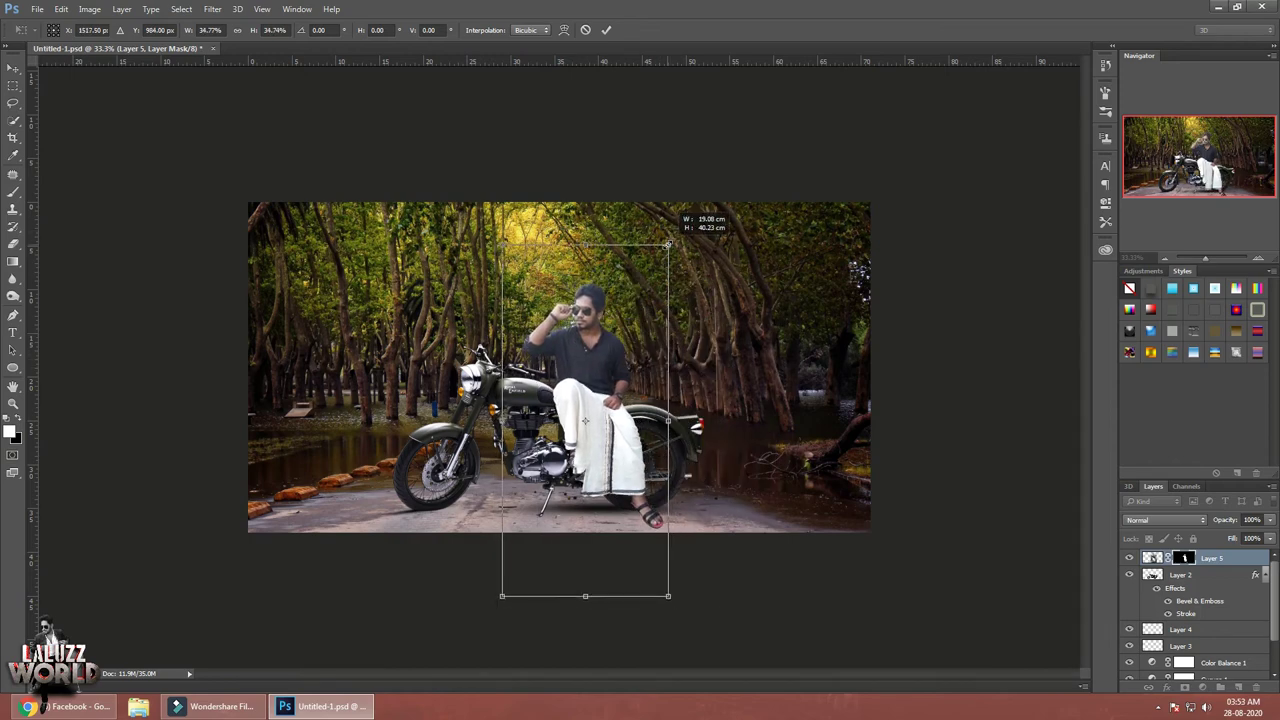
{"action": "left_click_drag", "start_coordinate": [586, 357], "coordinate": [588, 345]}
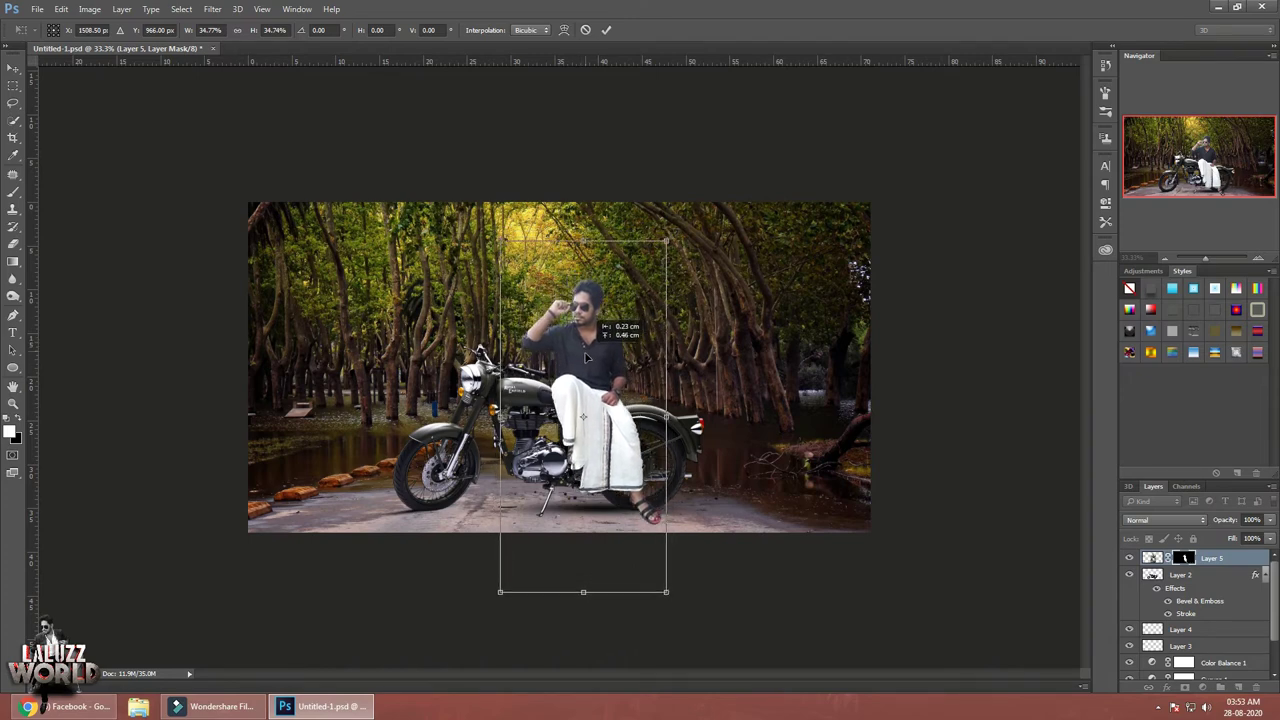
{"action": "key", "text": "Return"}
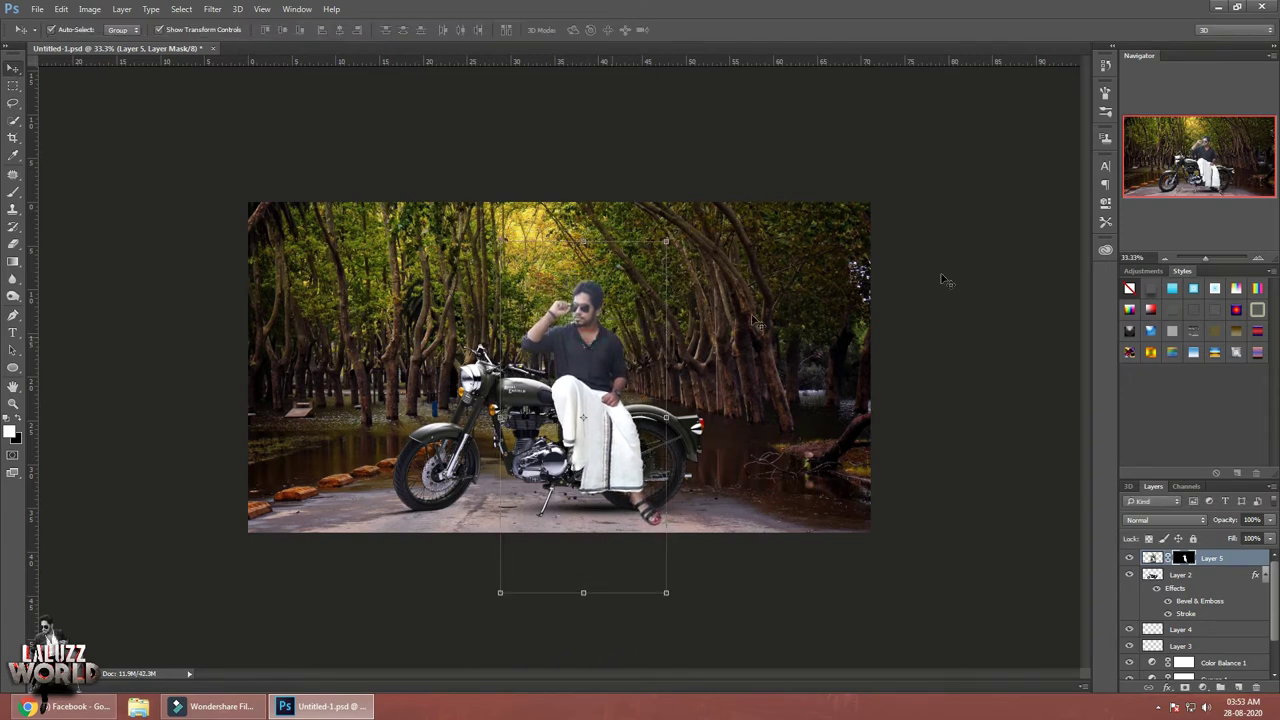
{"action": "left_click", "coordinate": [1259, 260]}
{"action": "left_click", "coordinate": [1259, 260]}
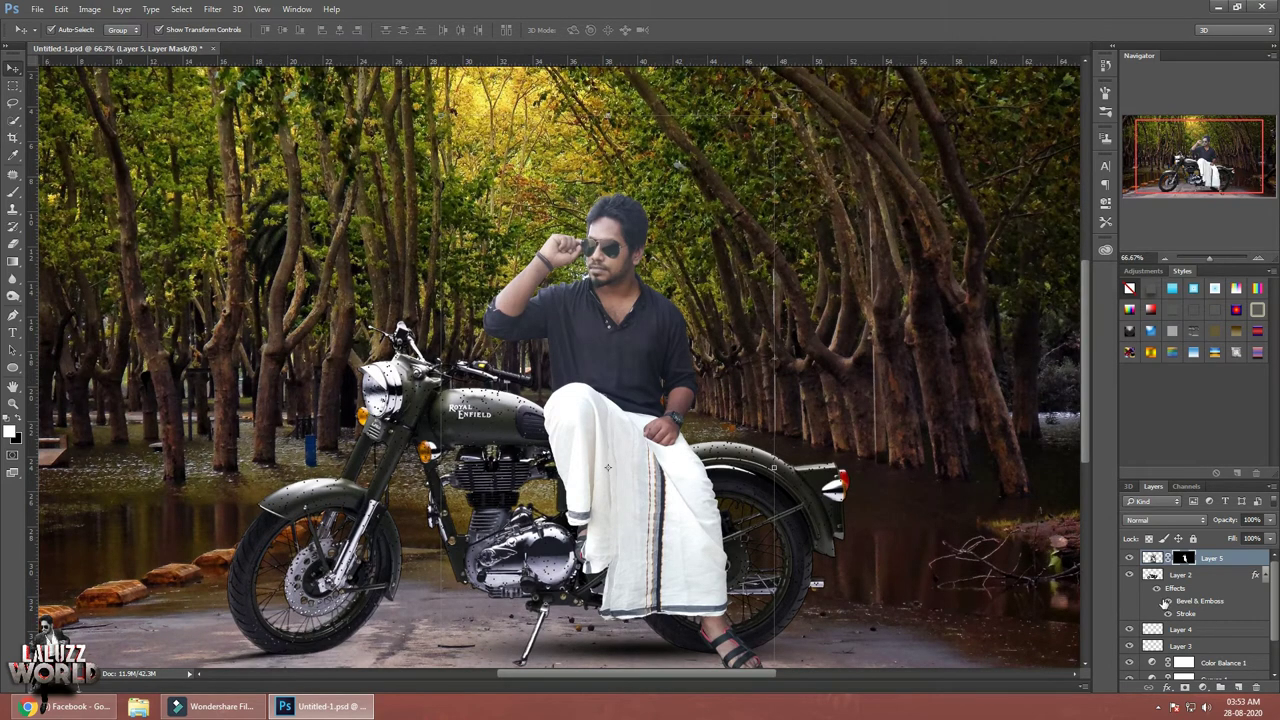
Scale the man to about 95% and nudge him onto the motorcycle seat
{"action": "left_click", "coordinate": [1207, 614]}
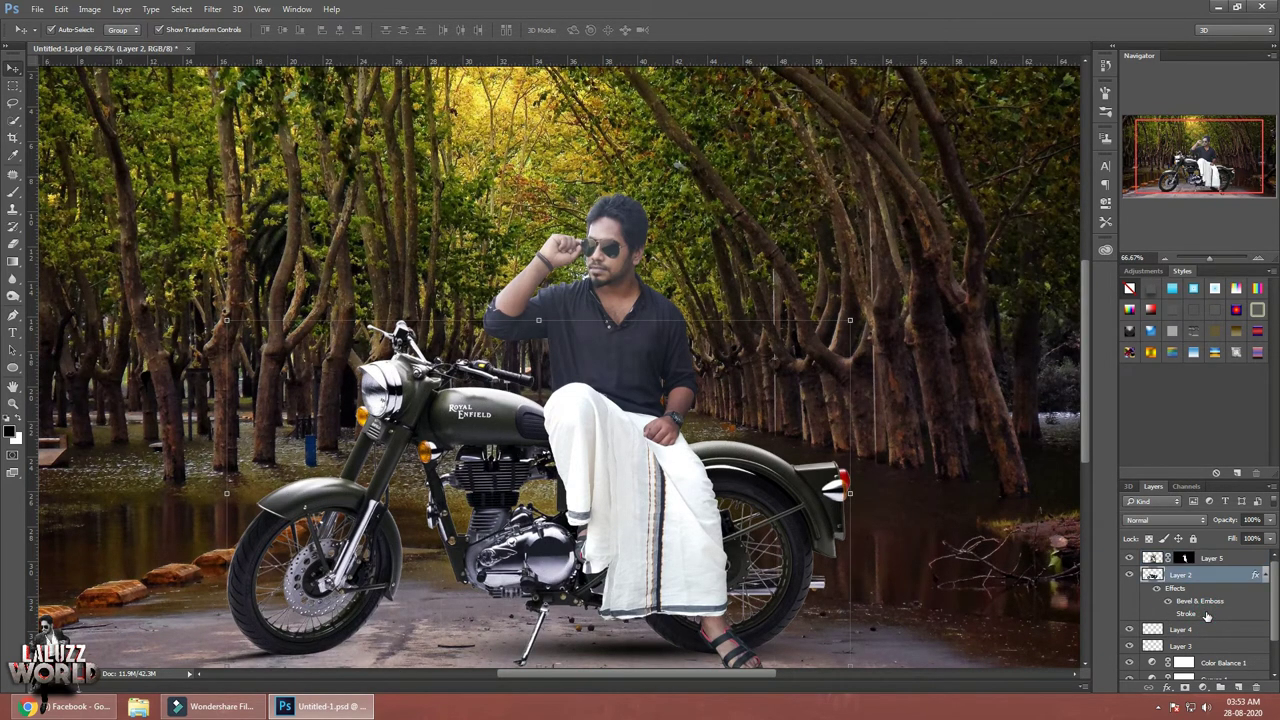
{"action": "left_click", "coordinate": [933, 320]}
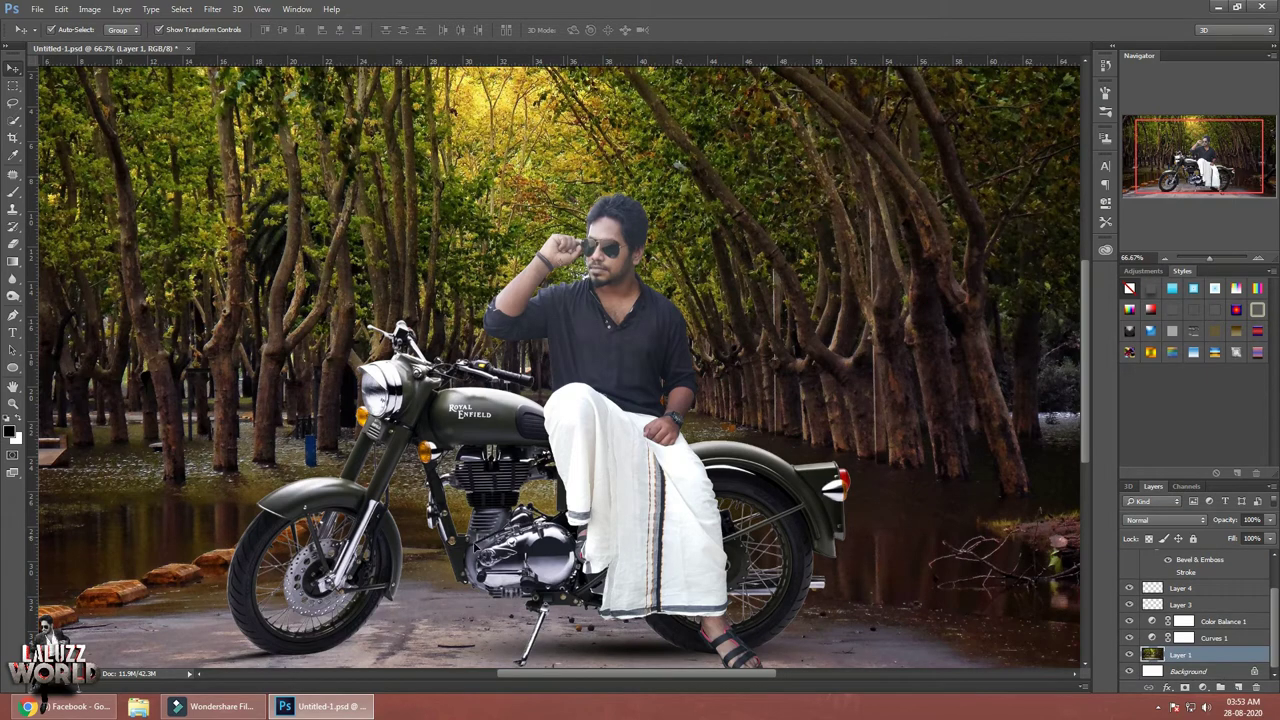
{"action": "mouse_move", "coordinate": [668, 376]}
{"action": "left_mouse_down"}
{"action": "mouse_move", "coordinate": [600, 352]}
{"action": "mouse_move", "coordinate": [693, 309]}
{"action": "mouse_move", "coordinate": [589, 315]}
{"action": "mouse_move", "coordinate": [667, 300]}
{"action": "mouse_move", "coordinate": [619, 325]}
{"action": "left_mouse_up"}
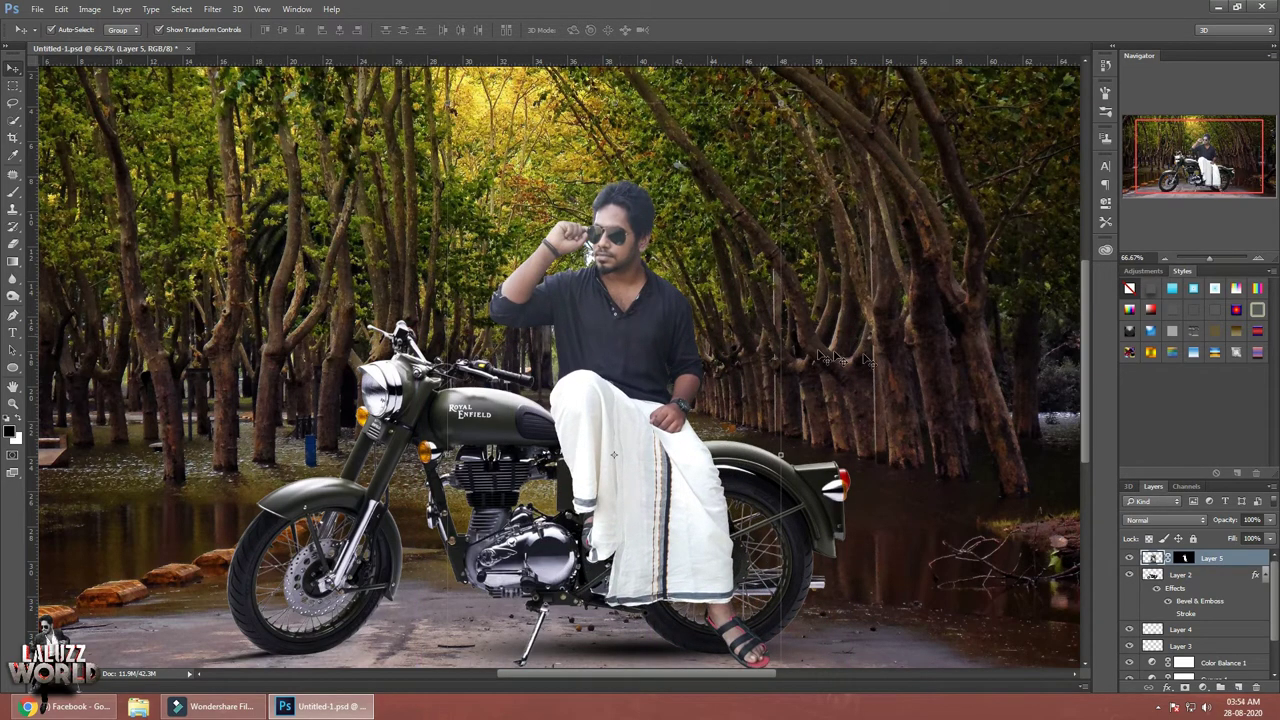
{"action": "left_click_drag", "start_coordinate": [782, 104], "coordinate": [771, 122]}
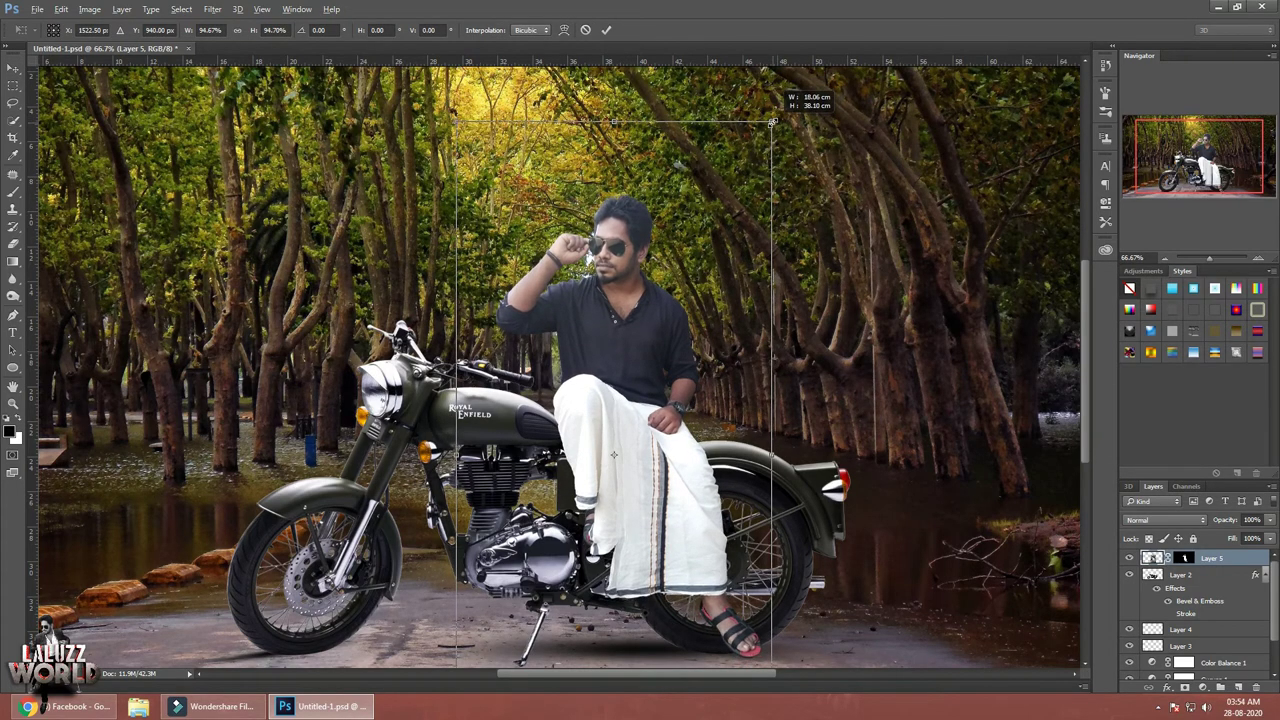
{"action": "key", "text": "Return"}
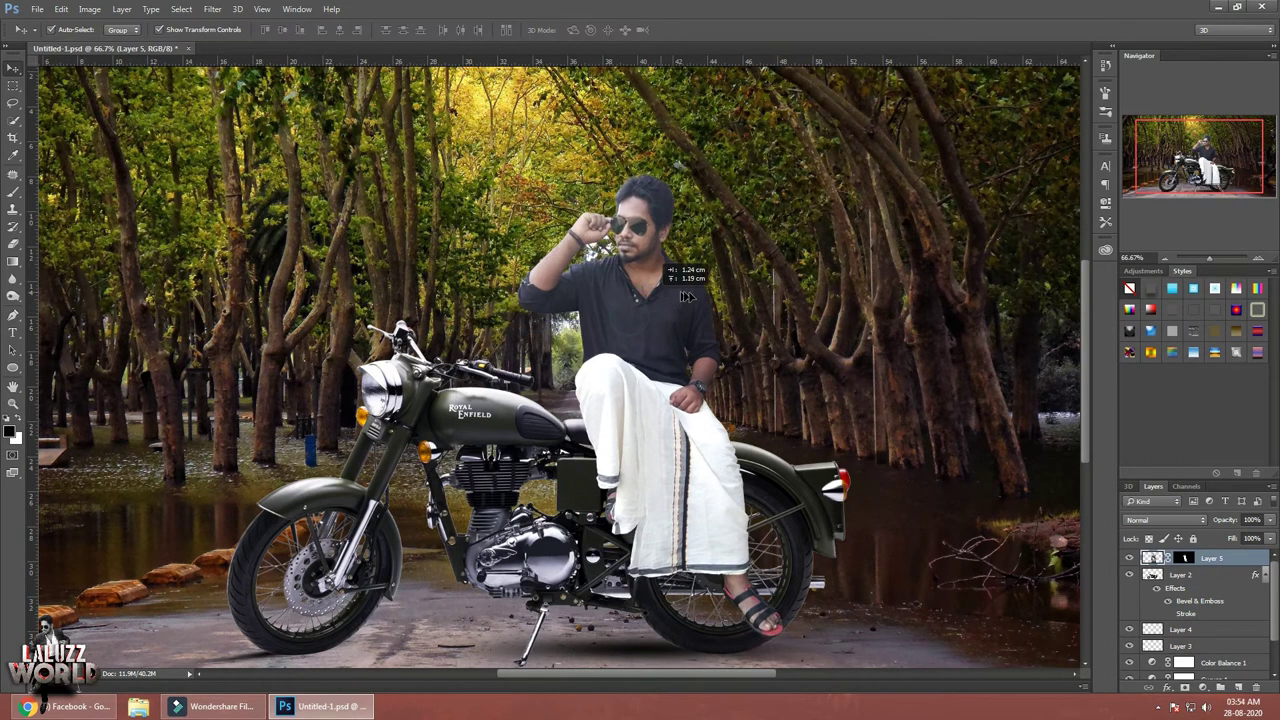
{"action": "left_click_drag", "start_coordinate": [645, 316], "coordinate": [628, 330]}
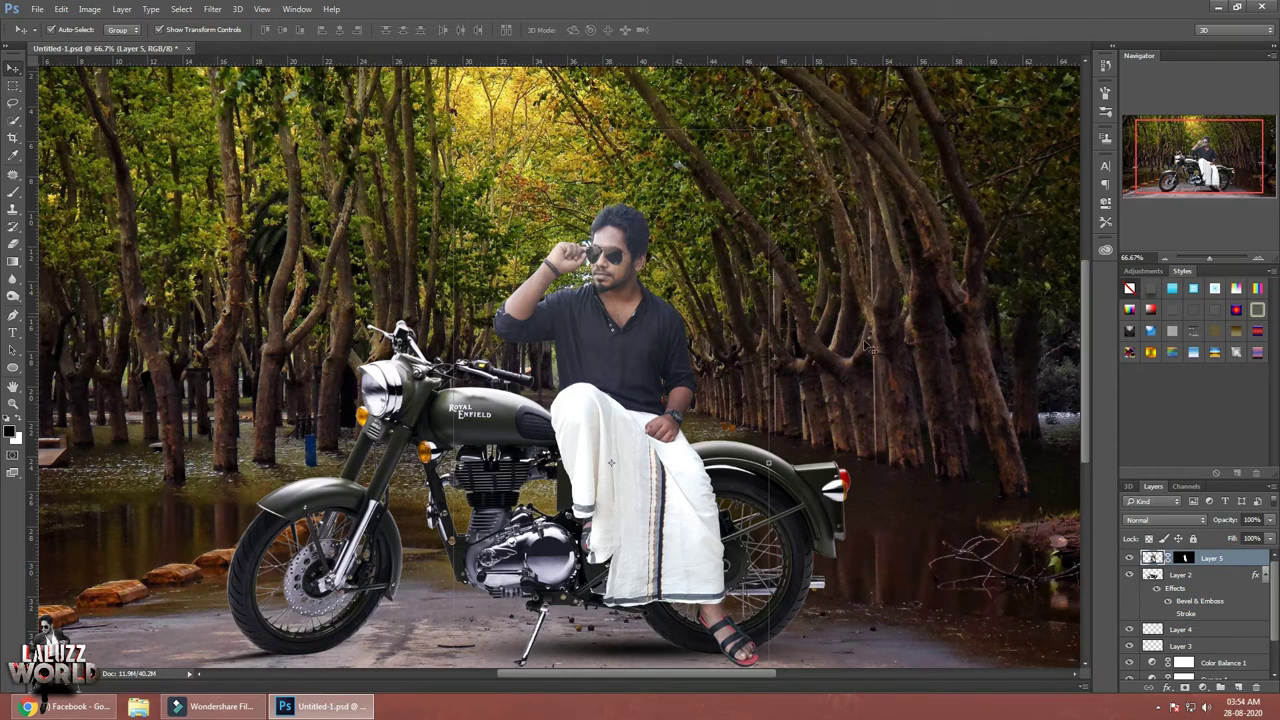
Check the man's mask options, then zoom in to 300% on him
{"action": "right_click", "coordinate": [1182, 562]}
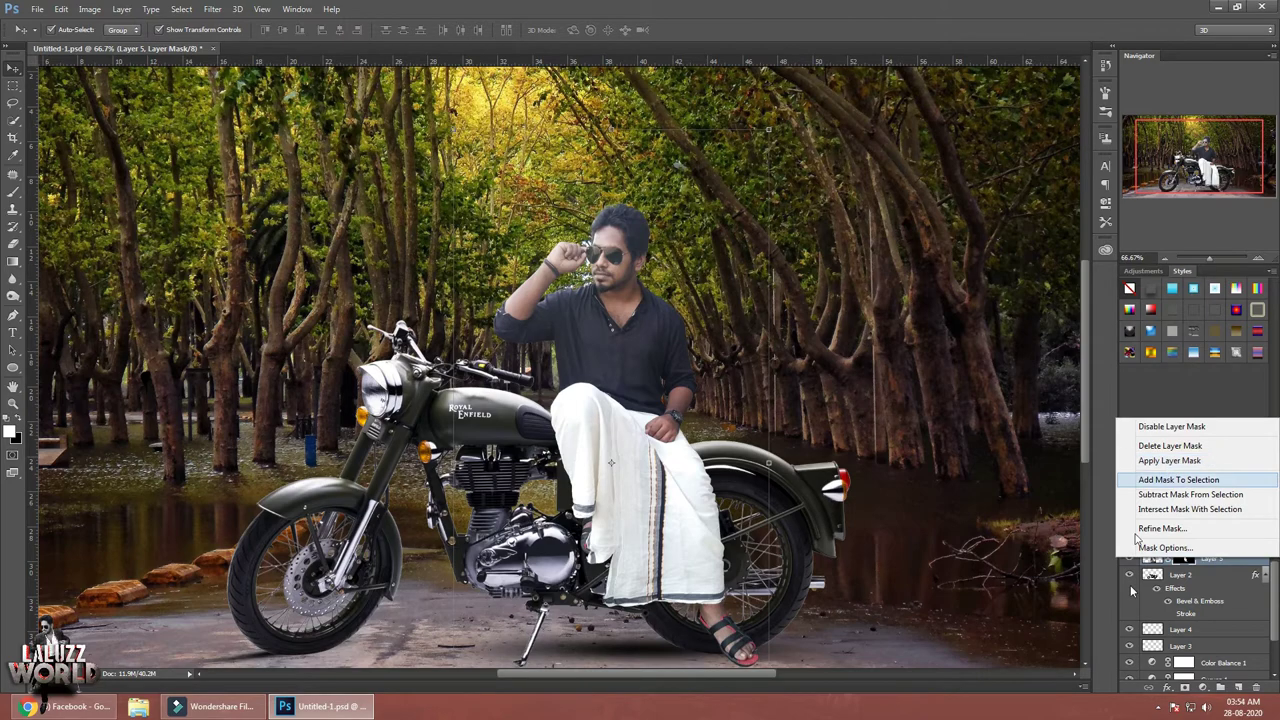
{"action": "left_click", "coordinate": [1265, 260]}
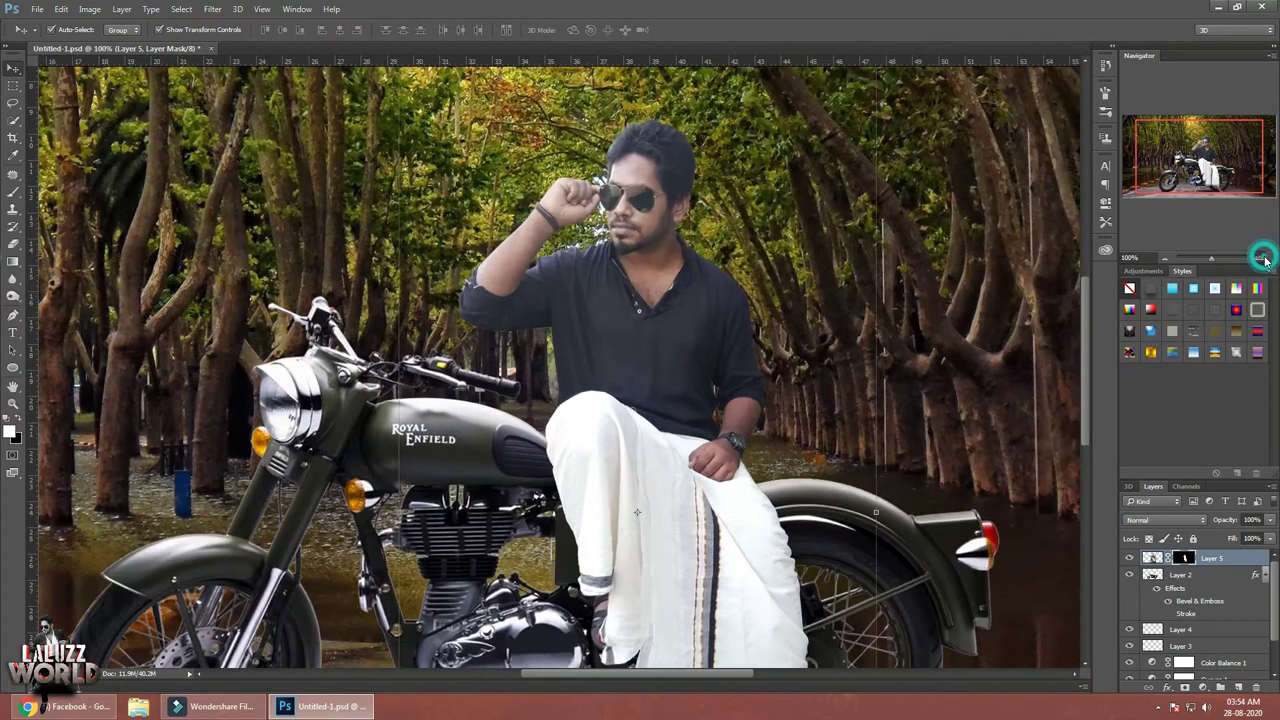
{"action": "left_click", "coordinate": [1262, 258]}
{"action": "left_click", "coordinate": [1262, 258]}
Refine the man's mask with Smart Radius, brushing the dhoti edge and shifting the edge to -51
{"action": "left_click_drag", "start_coordinate": [1200, 158], "coordinate": [1206, 178]}
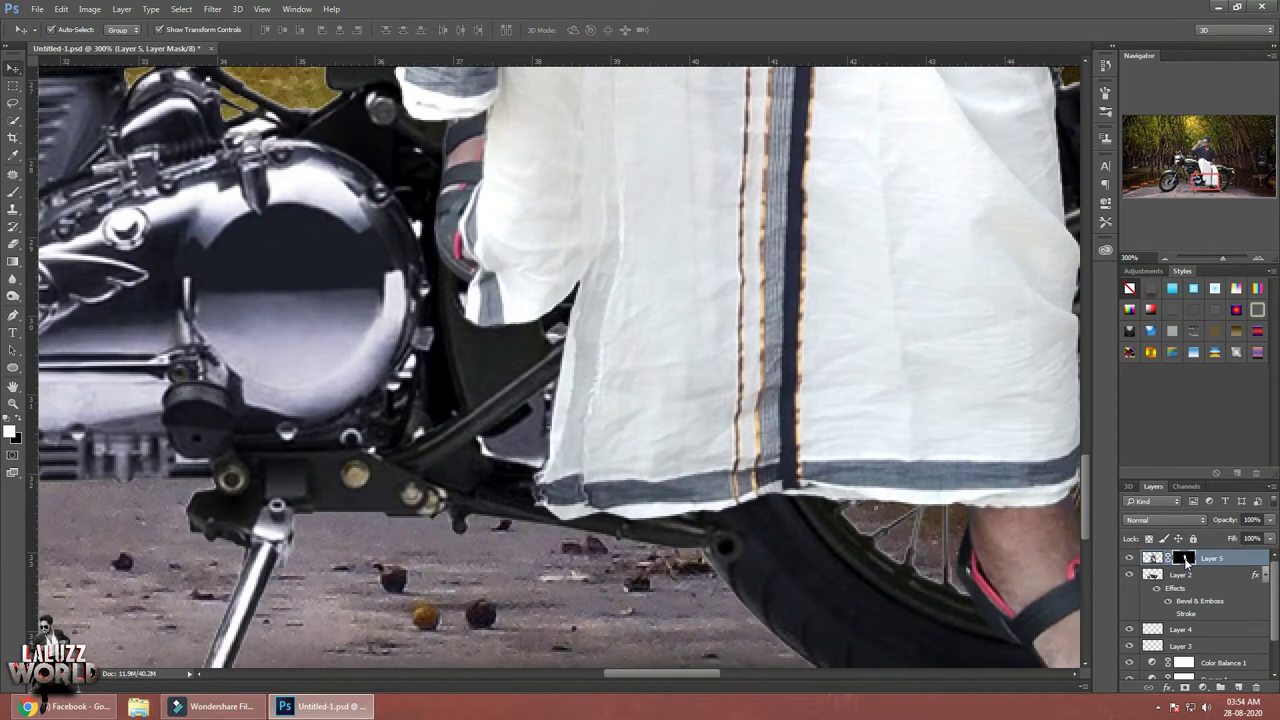
{"action": "right_click", "coordinate": [1184, 560]}
{"action": "left_click", "coordinate": [1160, 648]}
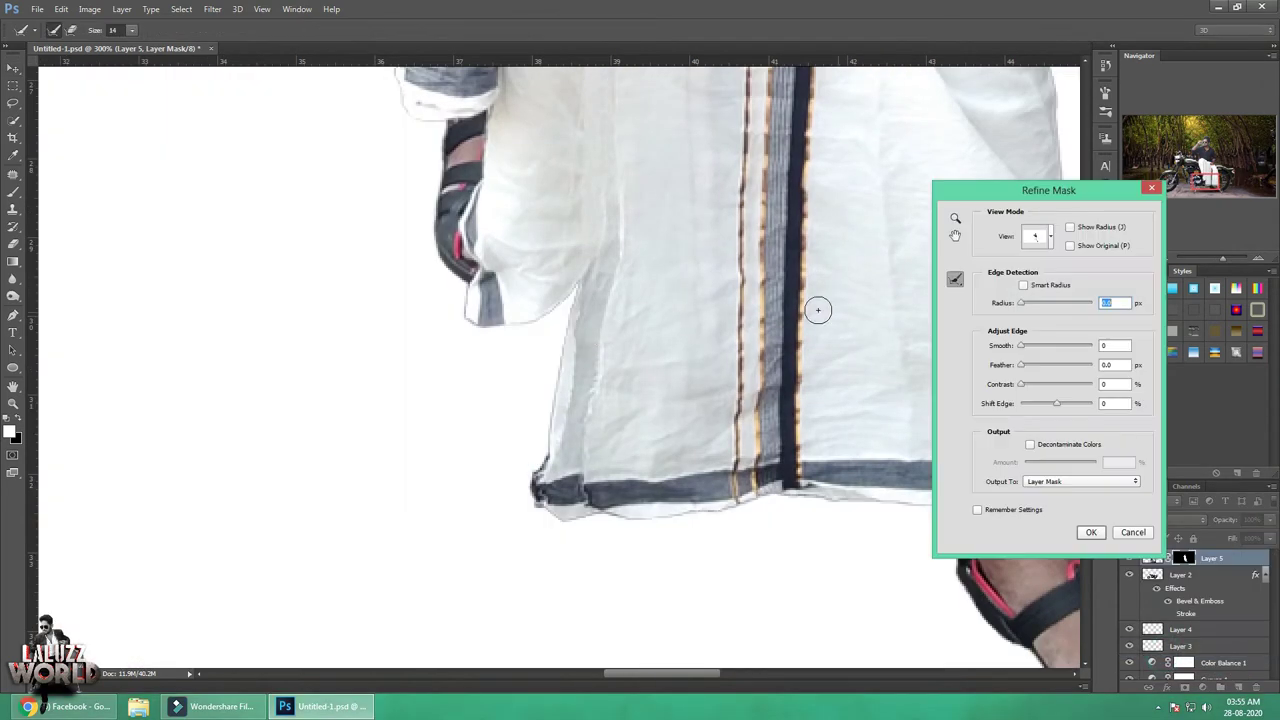
{"action": "left_click", "coordinate": [1023, 285]}
{"action": "left_click_drag", "start_coordinate": [582, 270], "coordinate": [570, 370]}
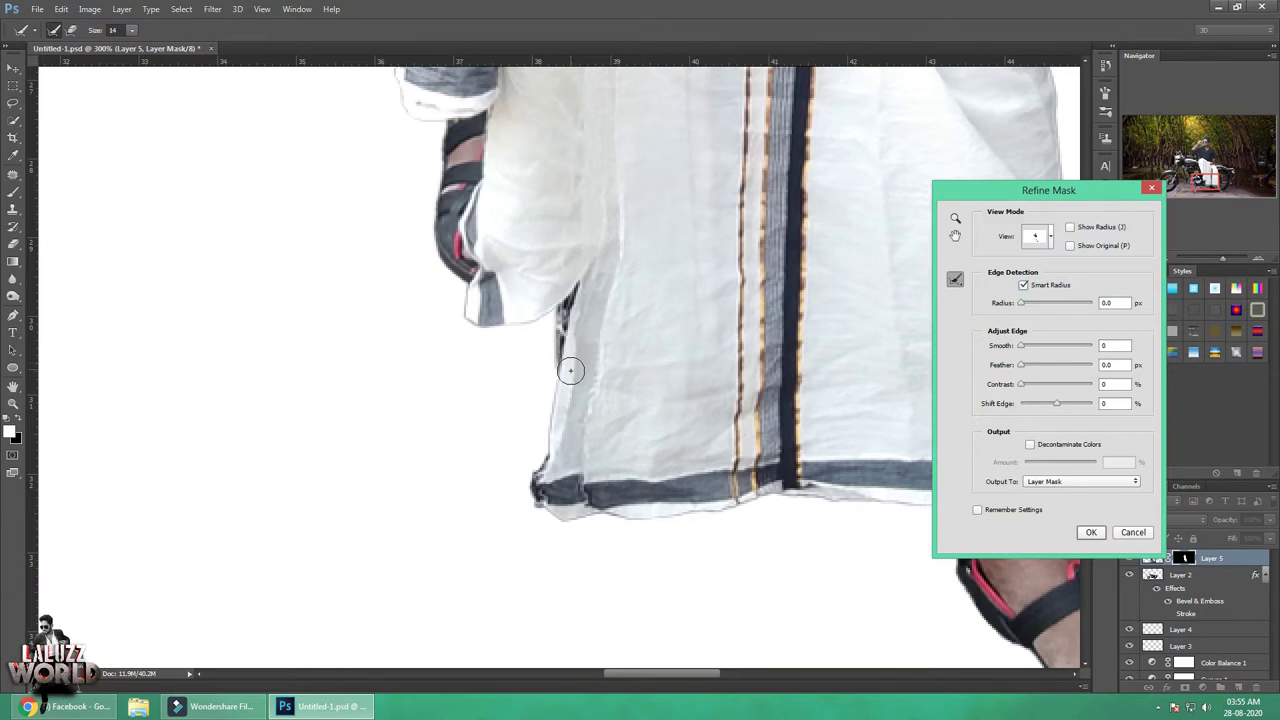
{"action": "left_click_drag", "start_coordinate": [1052, 410], "coordinate": [1033, 405]}
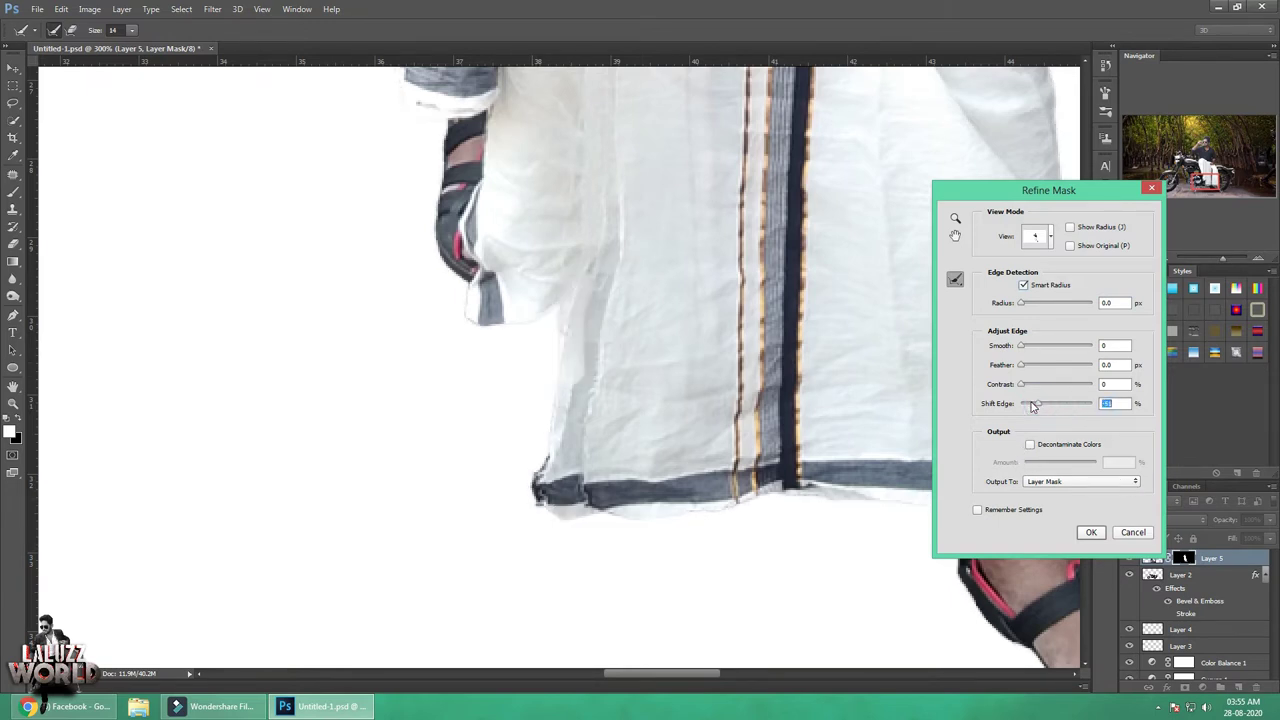
Compare the original and refined mask edges, then confirm the refinement
{"action": "left_click_drag", "start_coordinate": [1056, 190], "coordinate": [1059, 224]}
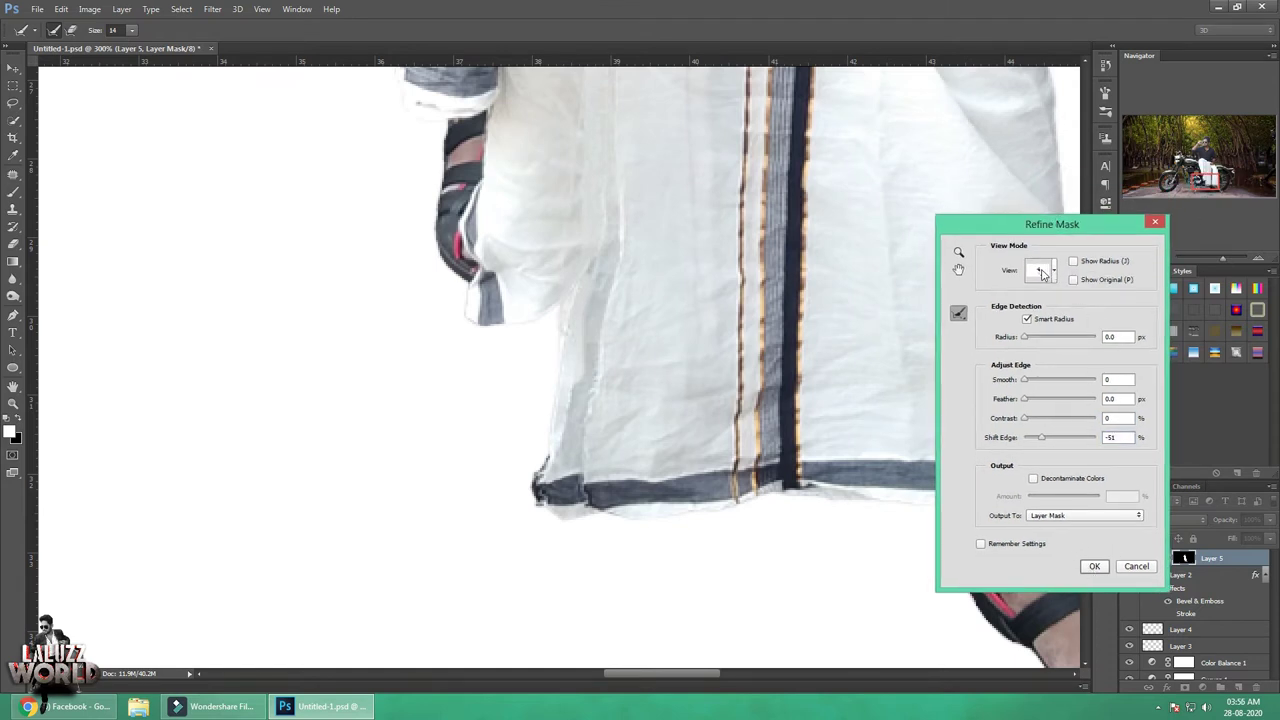
{"action": "left_click", "coordinate": [1073, 280]}
{"action": "left_click", "coordinate": [1073, 280]}
{"action": "left_click", "coordinate": [1074, 281]}
{"action": "left_click", "coordinate": [1074, 281]}
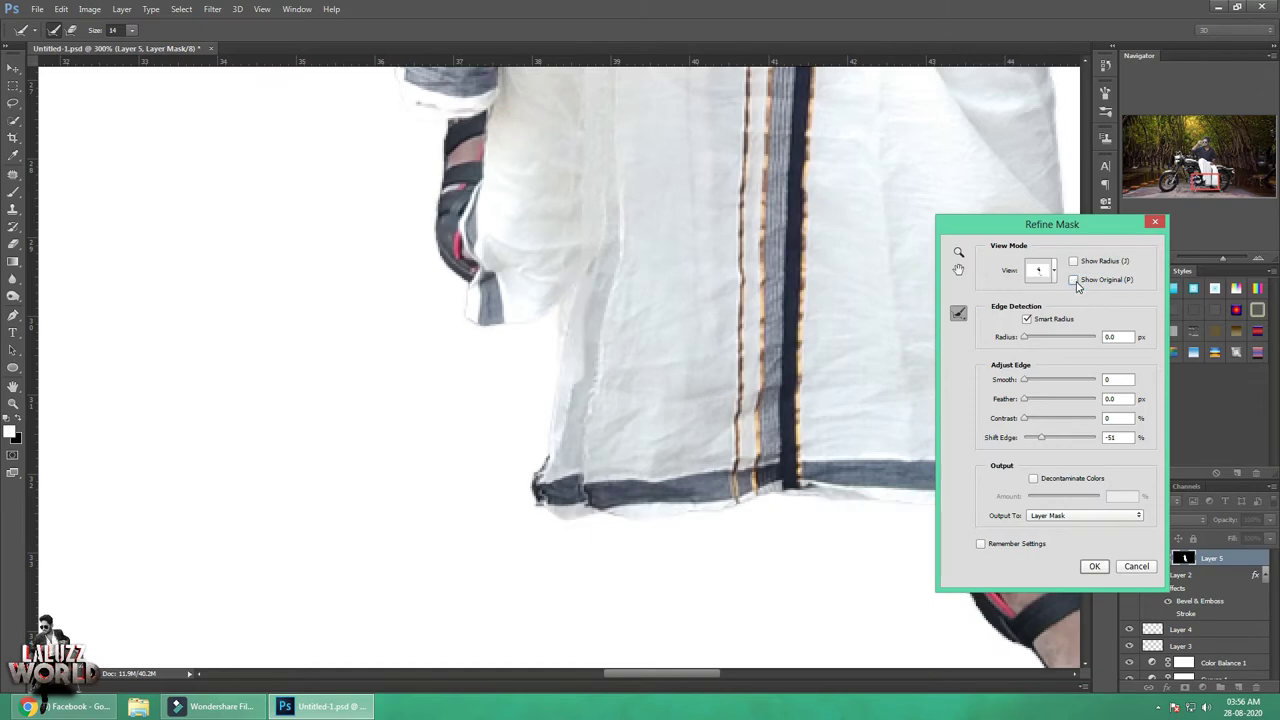
{"action": "left_click", "coordinate": [1094, 567]}
{"action": "left_click_drag", "start_coordinate": [1200, 178], "coordinate": [1199, 143]}
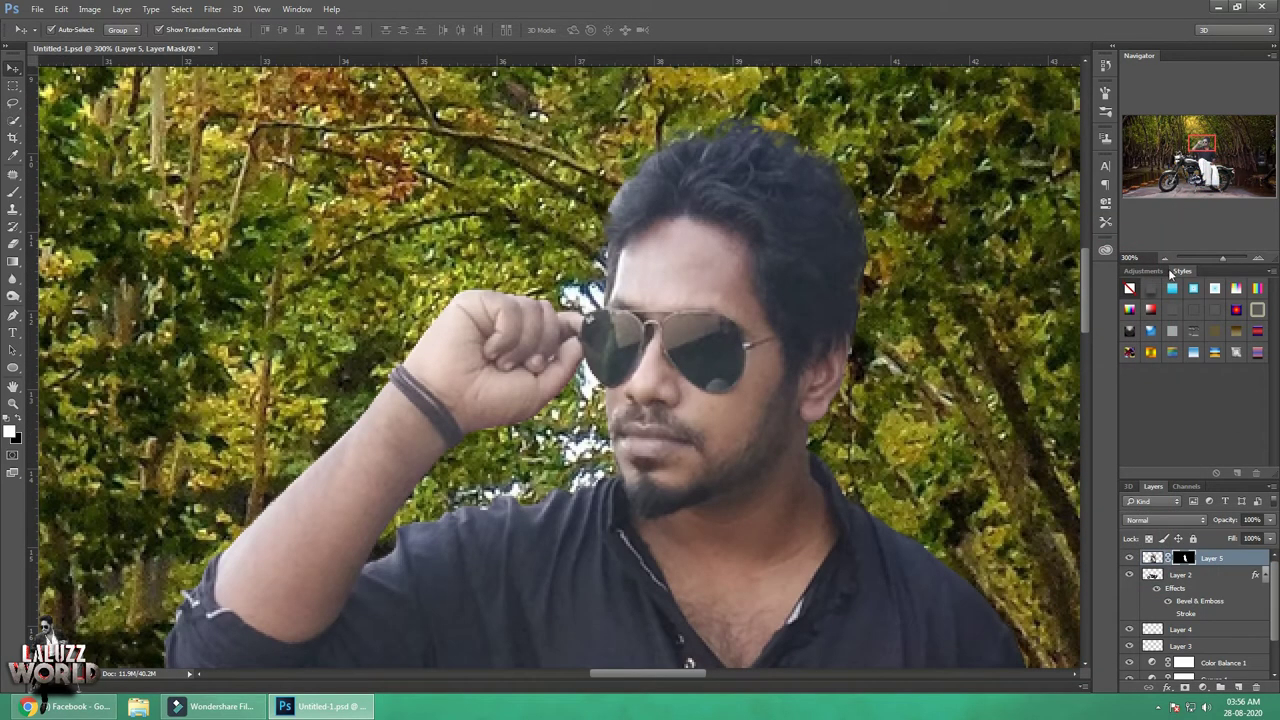
Zoom out to 50%, dismiss the Filter Gallery, and apply Layer 5's mask permanently
{"action": "left_click", "coordinate": [1166, 259]}
{"action": "left_click", "coordinate": [1166, 259]}
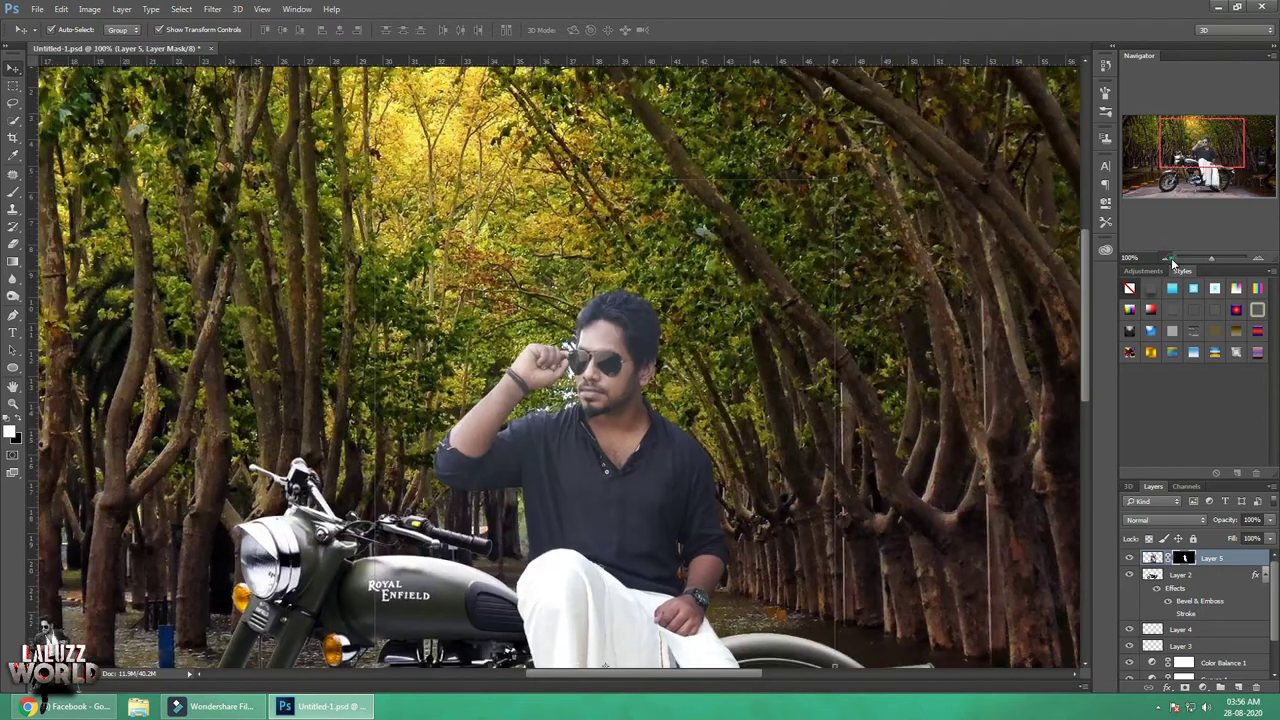
{"action": "left_click", "coordinate": [1166, 259]}
{"action": "left_click", "coordinate": [1166, 259]}
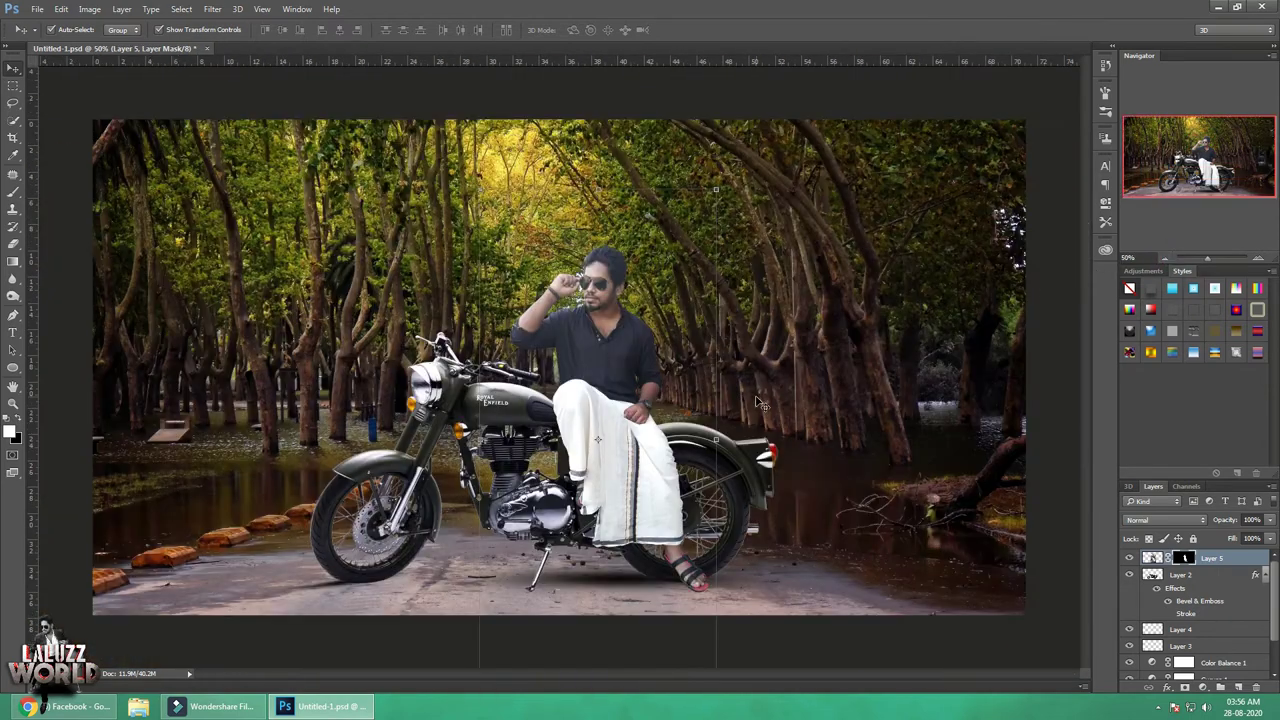
{"action": "left_click", "coordinate": [212, 9]}
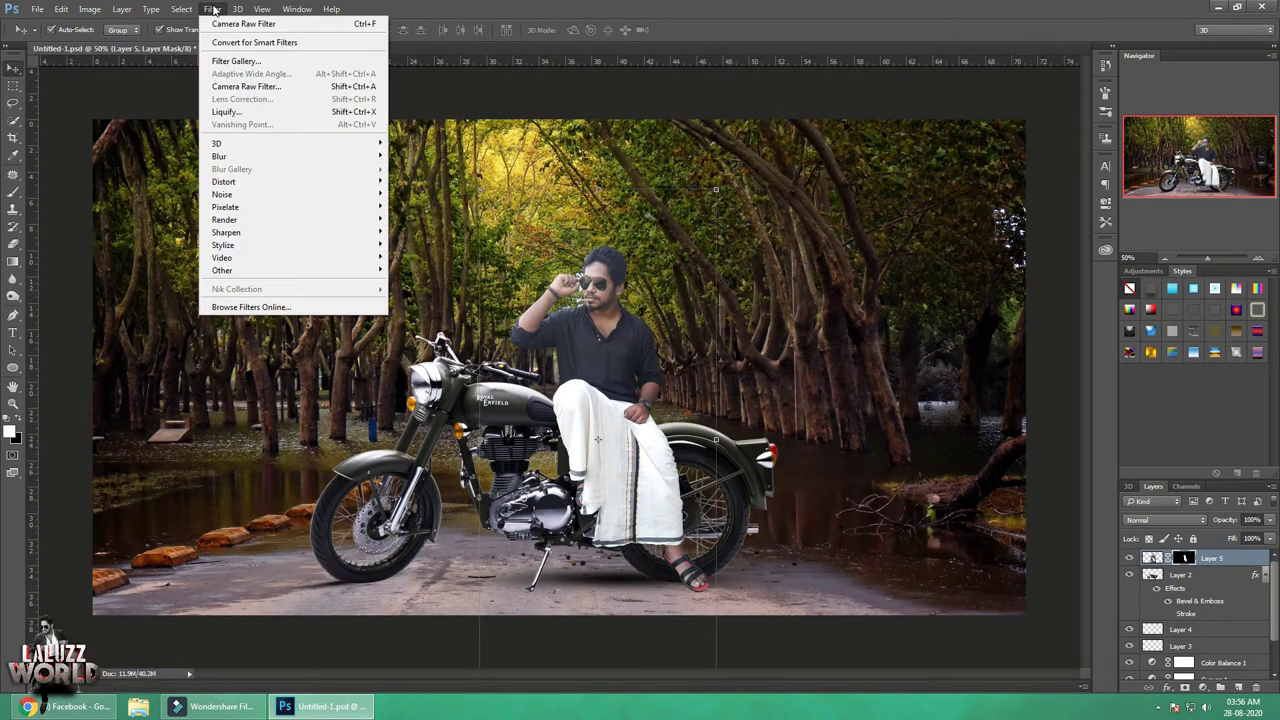
{"action": "left_click", "coordinate": [218, 64]}
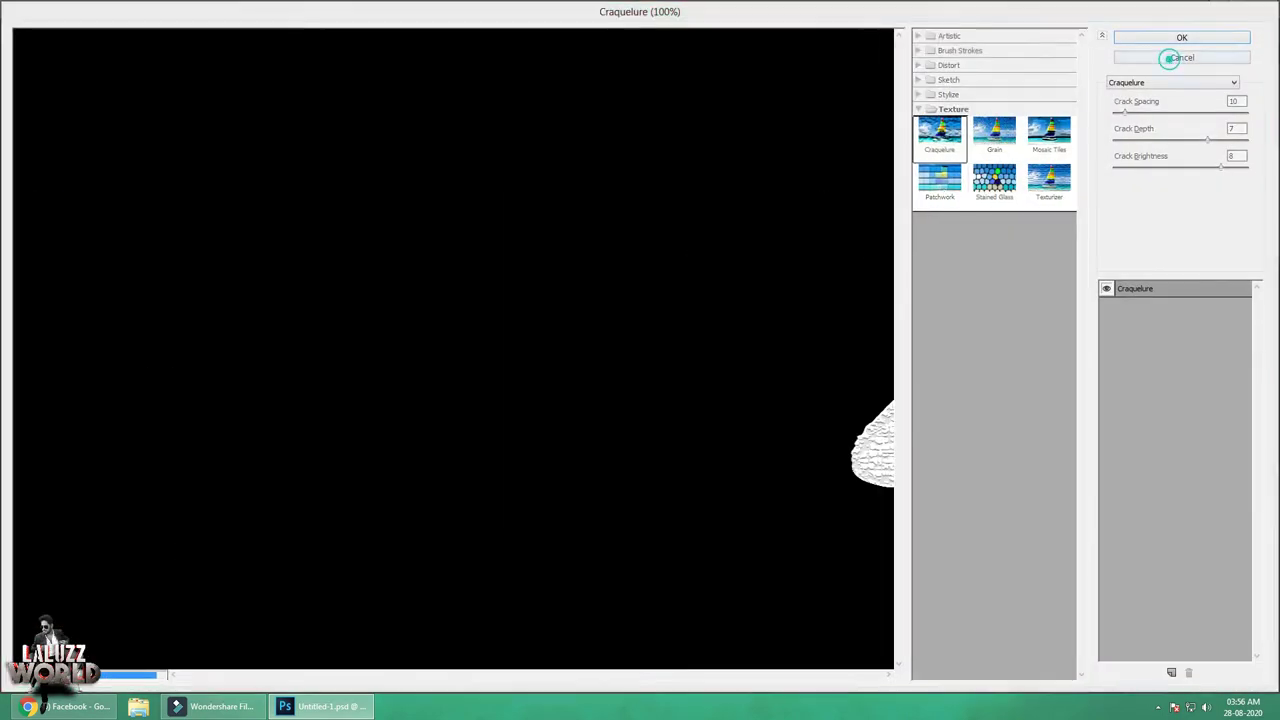
{"action": "left_click", "coordinate": [1170, 58]}
{"action": "right_click", "coordinate": [1187, 562]}
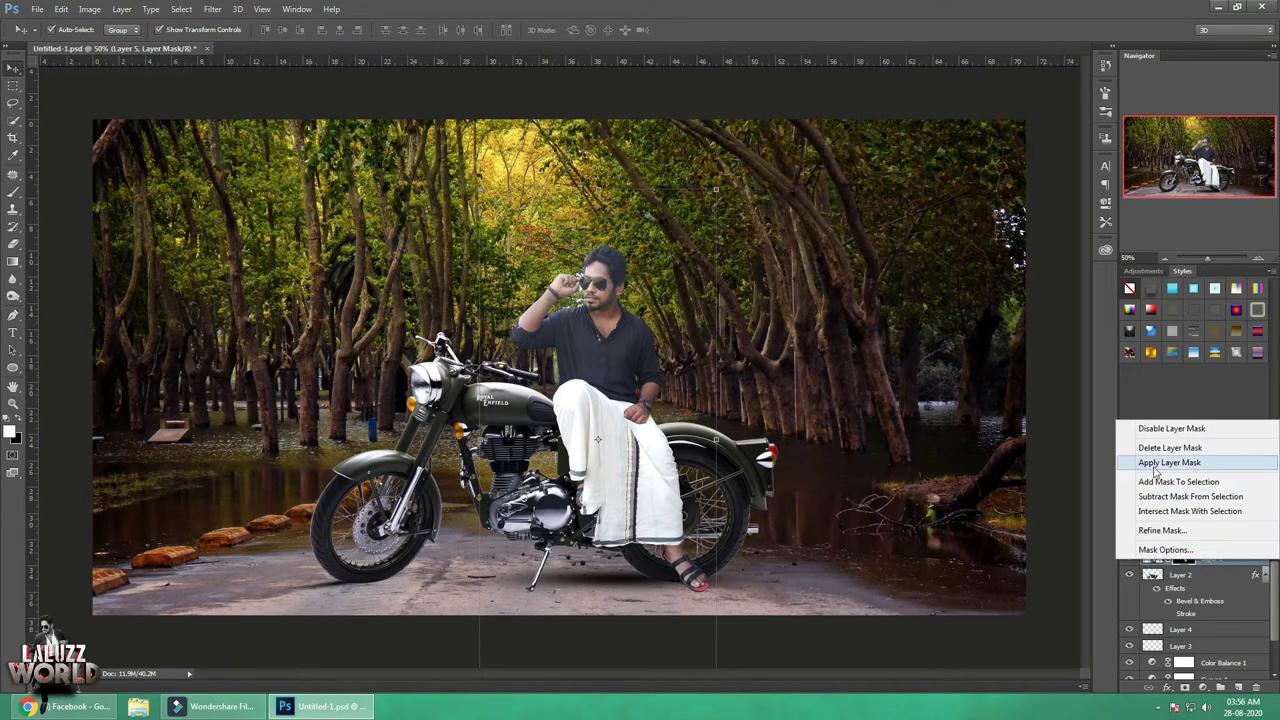
{"action": "left_click", "coordinate": [1185, 460]}
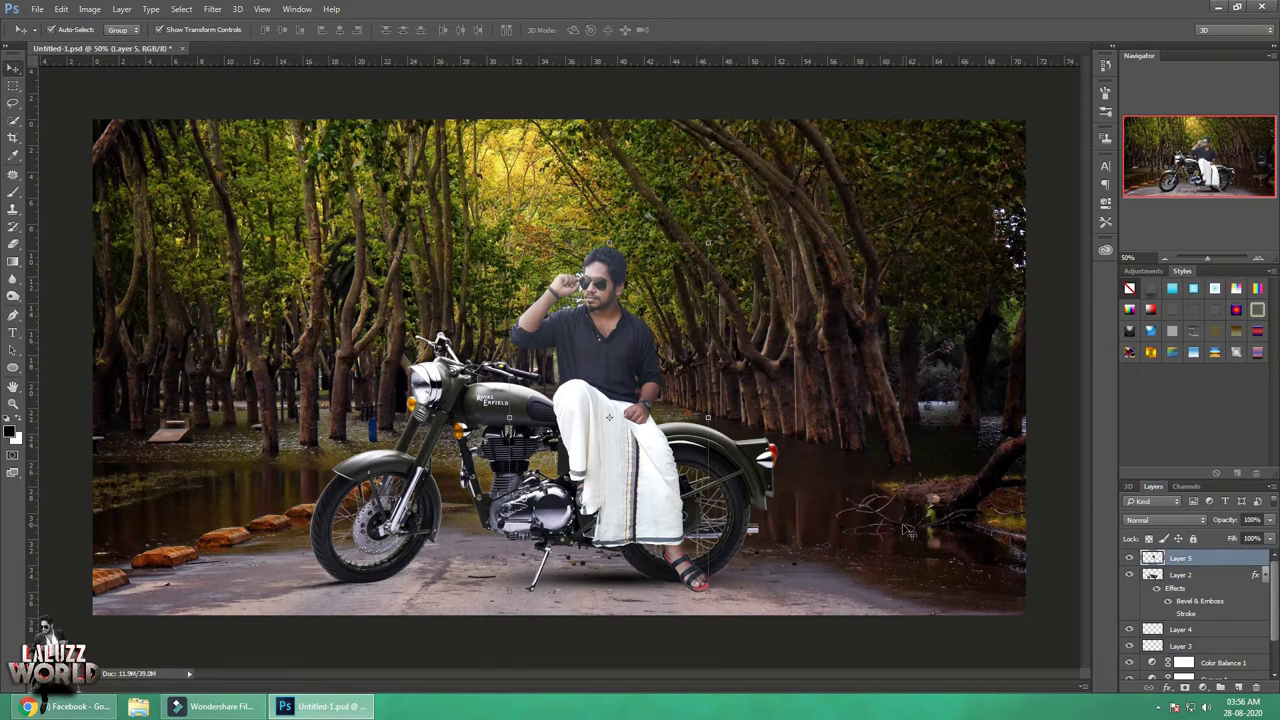
Grade the man in Camera Raw: exposure +0.15, contrast +32, shadows -17, slight clarity
{"action": "left_click", "coordinate": [216, 12]}
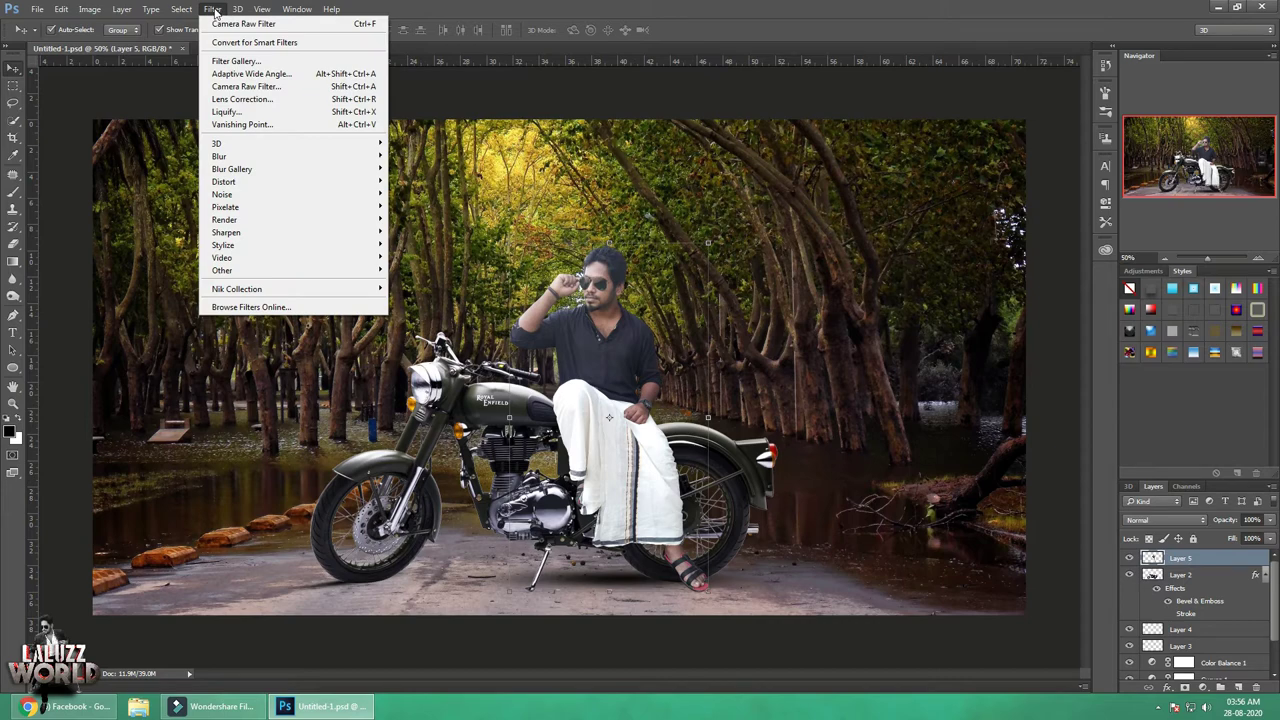
{"action": "left_click", "coordinate": [247, 90]}
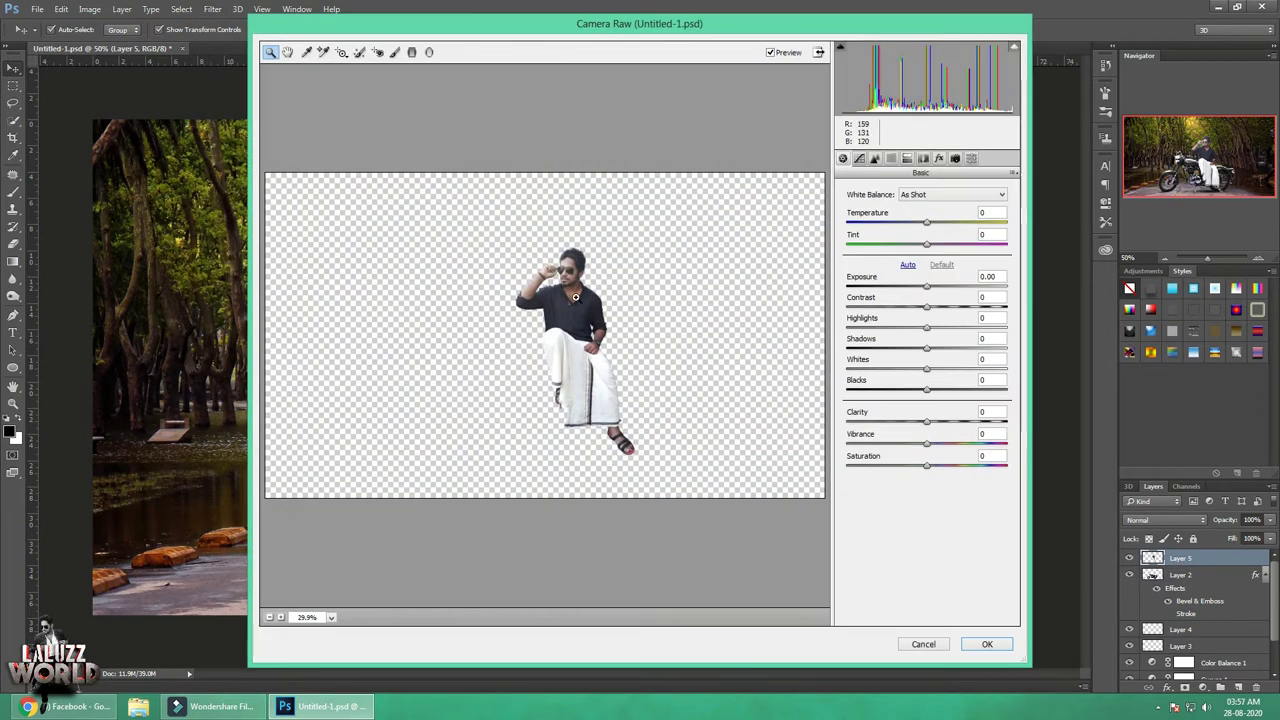
{"action": "left_click", "coordinate": [512, 290]}
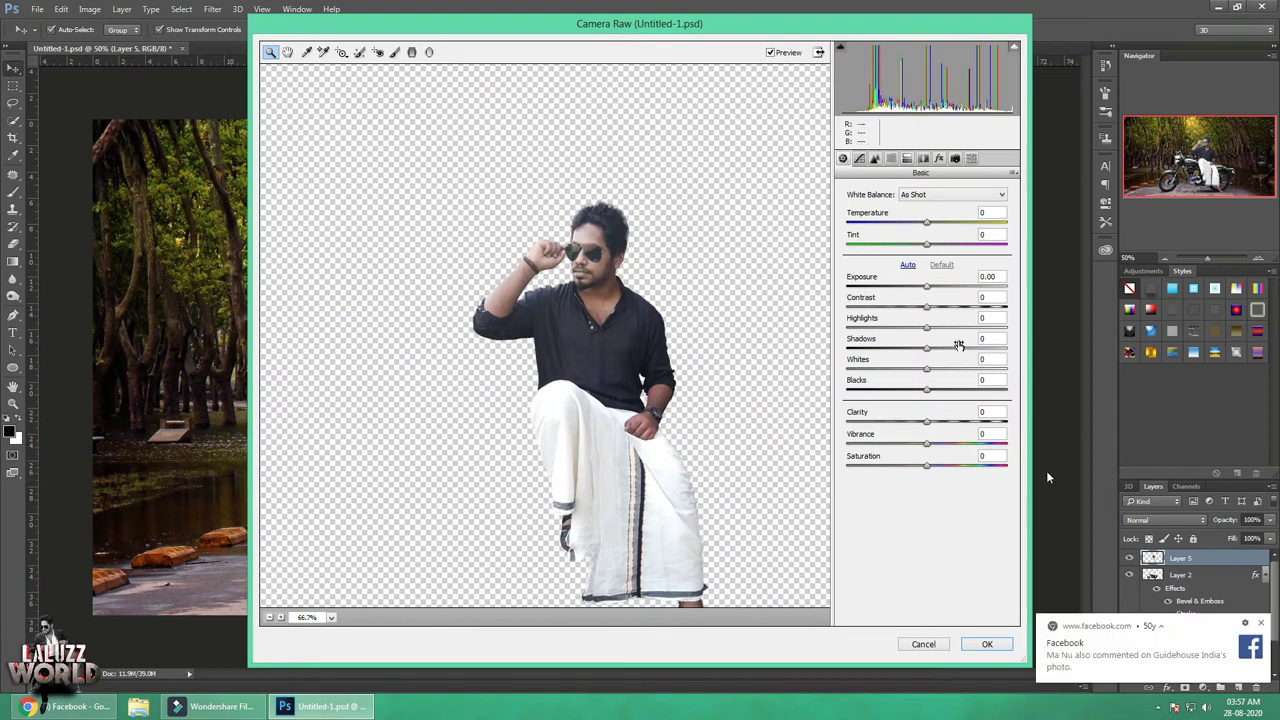
{"action": "left_click", "coordinate": [1263, 624]}
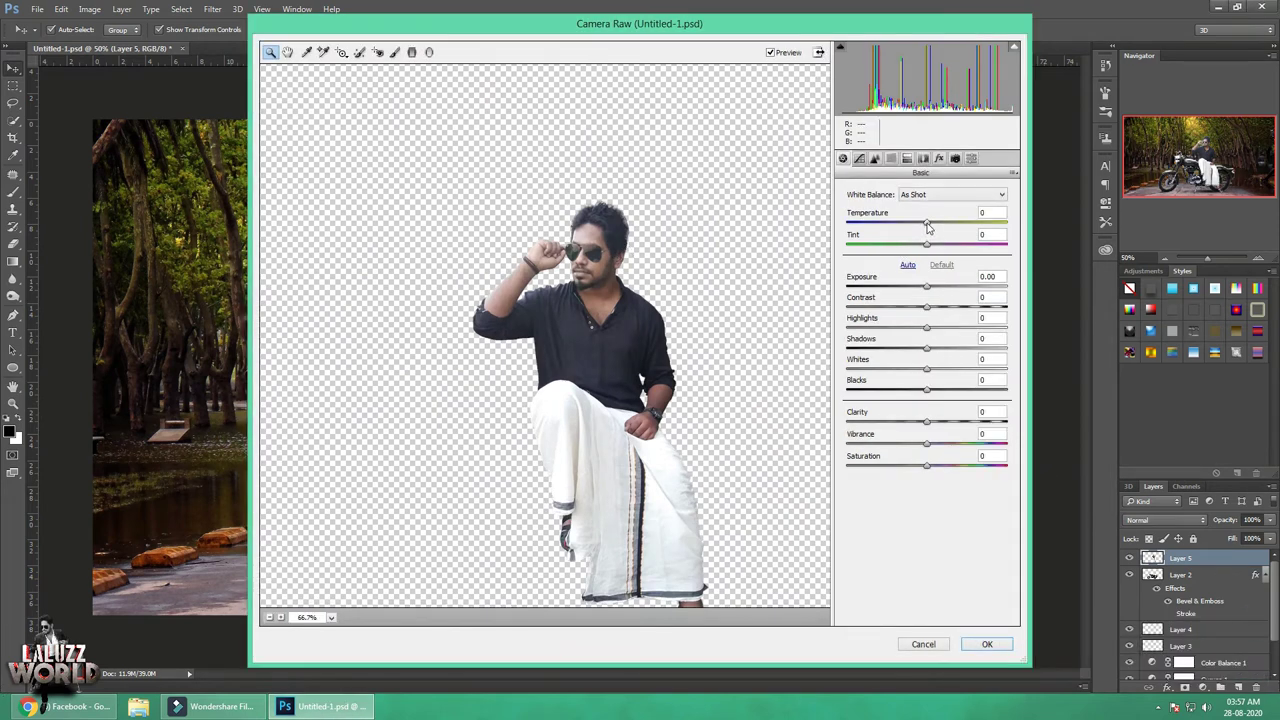
{"action": "left_click_drag", "start_coordinate": [928, 288], "coordinate": [952, 306]}
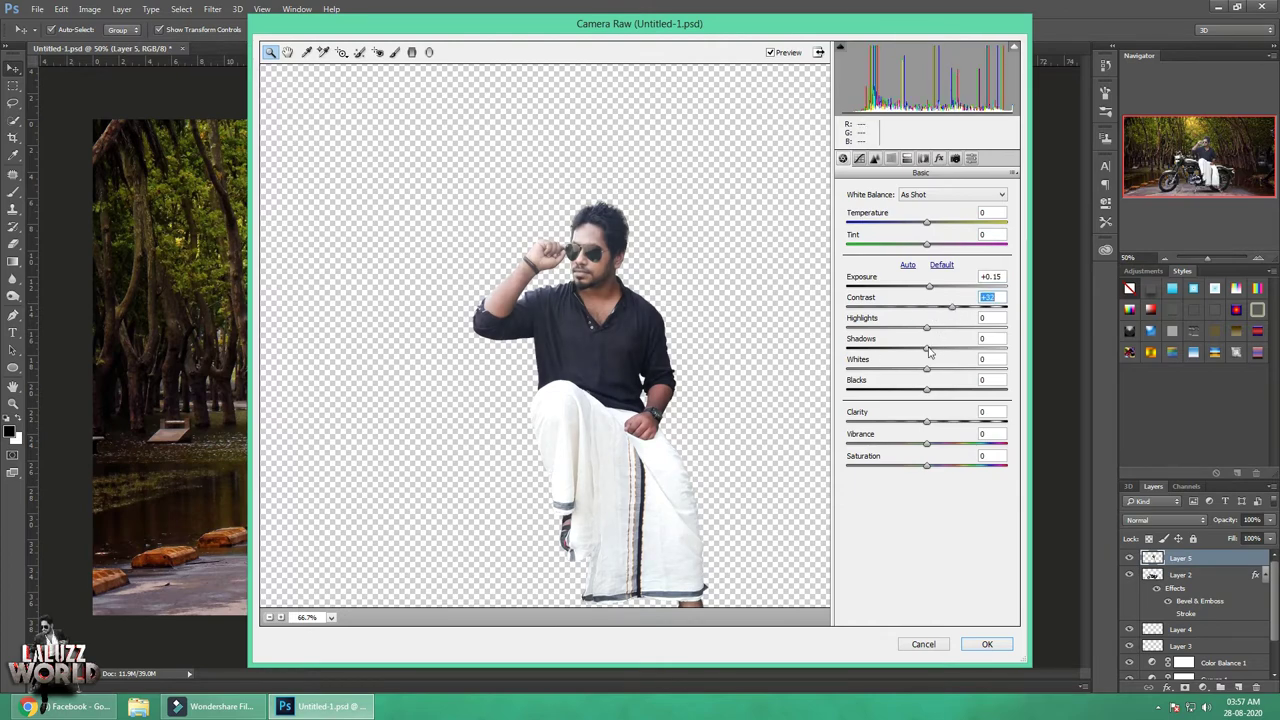
{"action": "left_click_drag", "start_coordinate": [928, 349], "coordinate": [913, 349]}
{"action": "left_click_drag", "start_coordinate": [928, 424], "coordinate": [932, 424]}
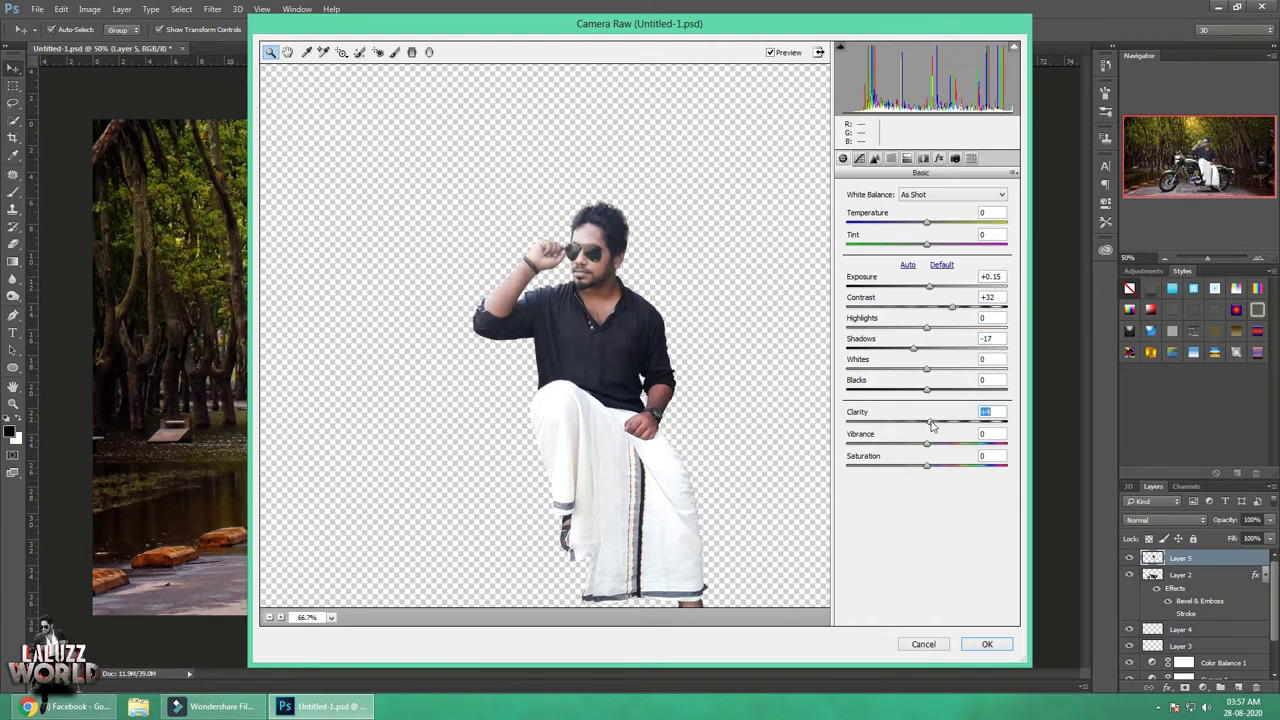
{"action": "left_click", "coordinate": [982, 646]}
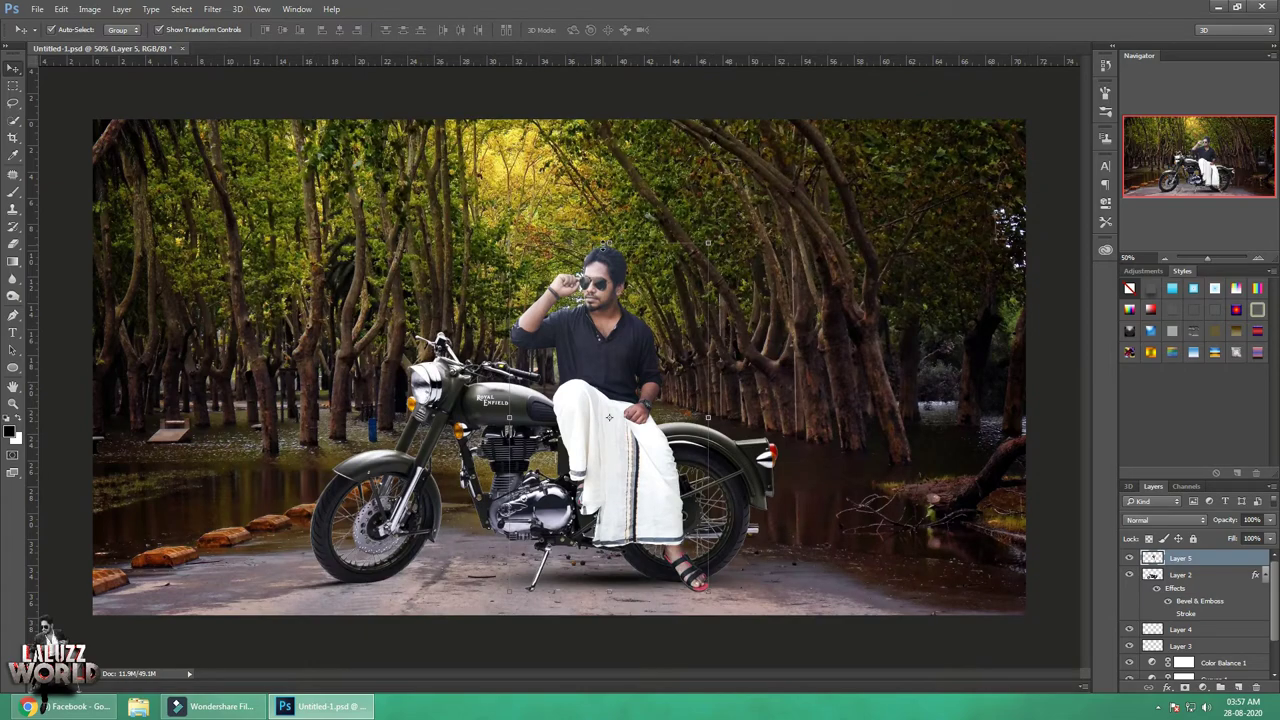
Smudge the right edge of the man's hair into the trees using the Smudge tool
{"action": "left_click", "coordinate": [1263, 258]}
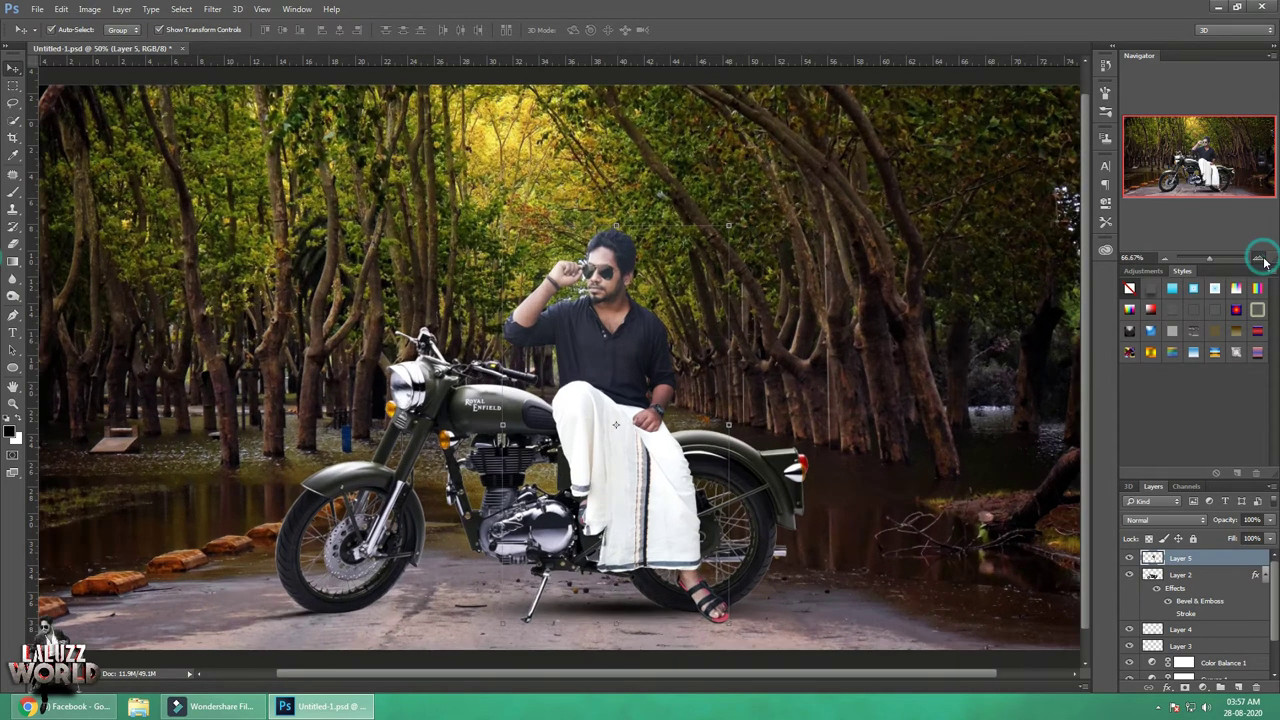
{"action": "left_click", "coordinate": [1264, 260]}
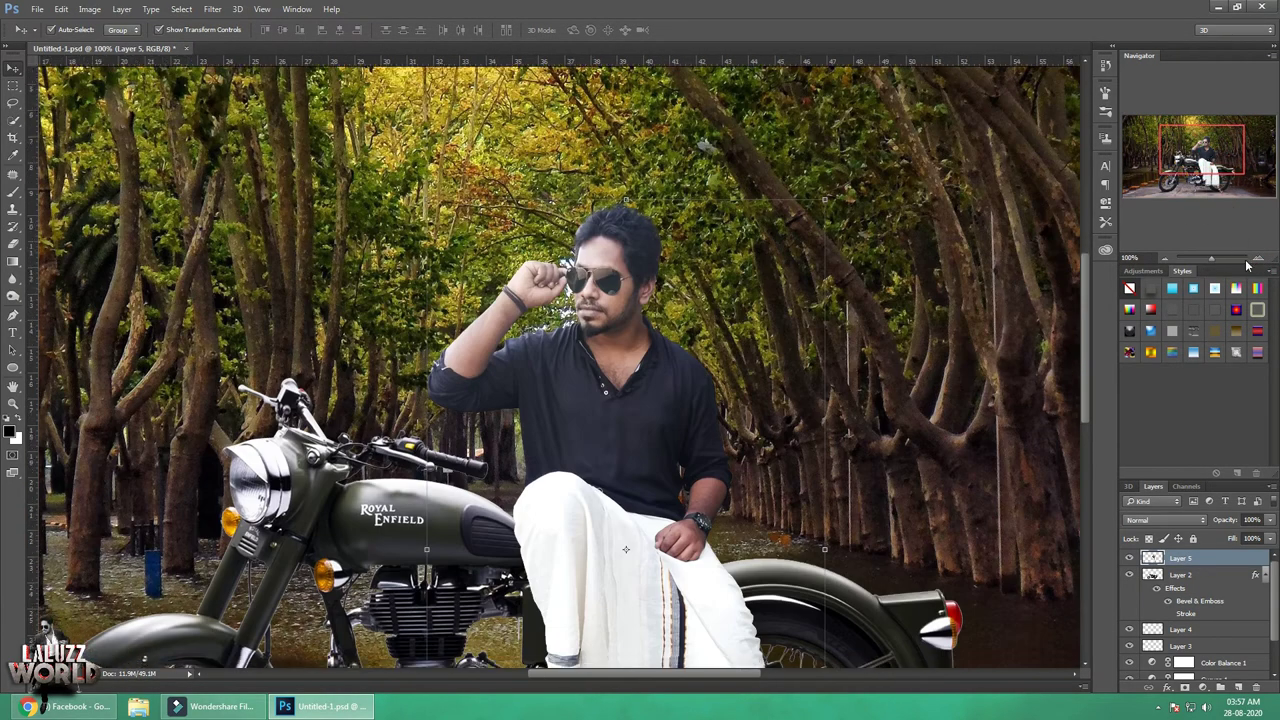
{"action": "left_click", "coordinate": [1259, 258]}
{"action": "left_click", "coordinate": [1259, 258]}
{"action": "left_click", "coordinate": [1259, 258]}
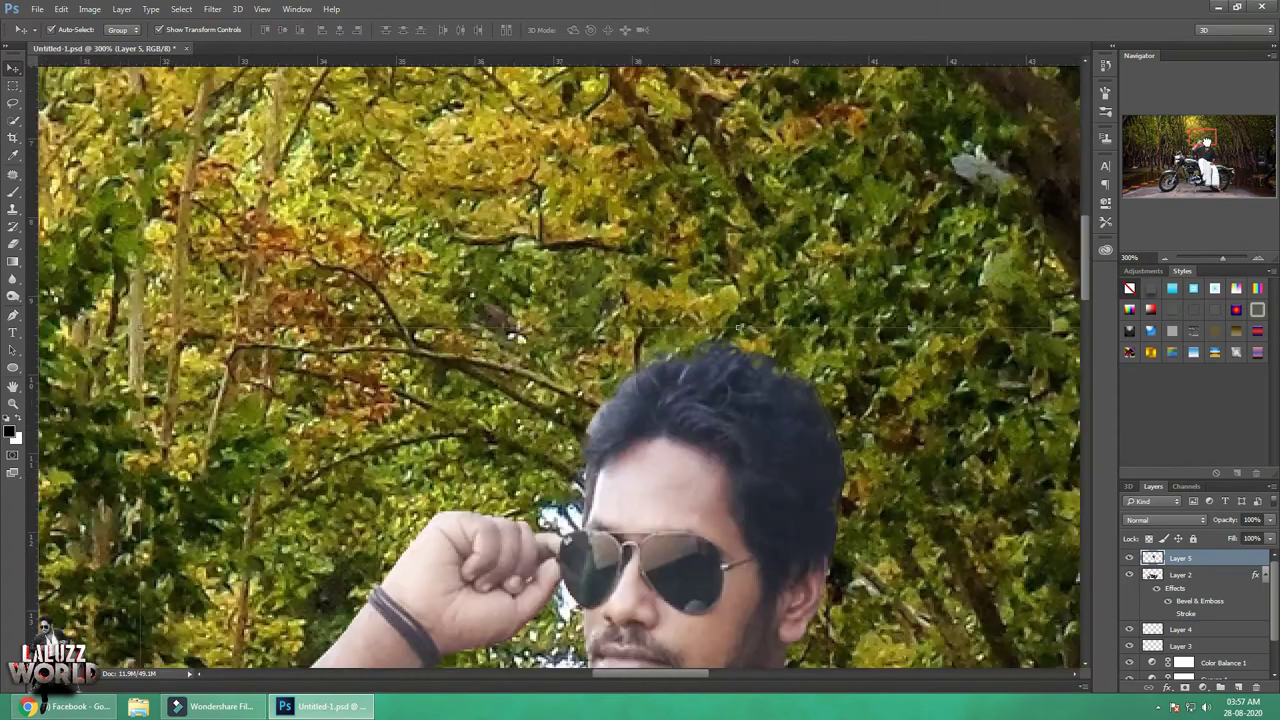
{"action": "left_click_drag", "start_coordinate": [1206, 150], "coordinate": [1204, 145]}
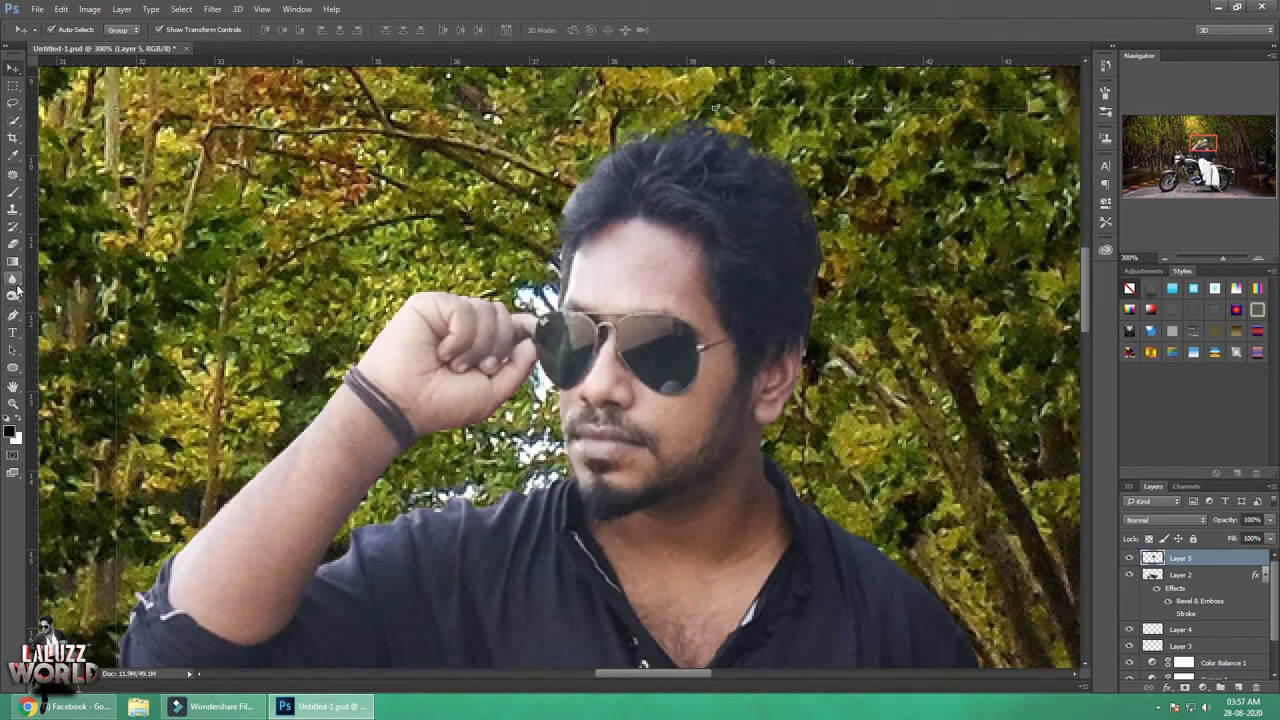
{"action": "right_click", "coordinate": [13, 279]}
{"action": "left_click", "coordinate": [60, 305]}
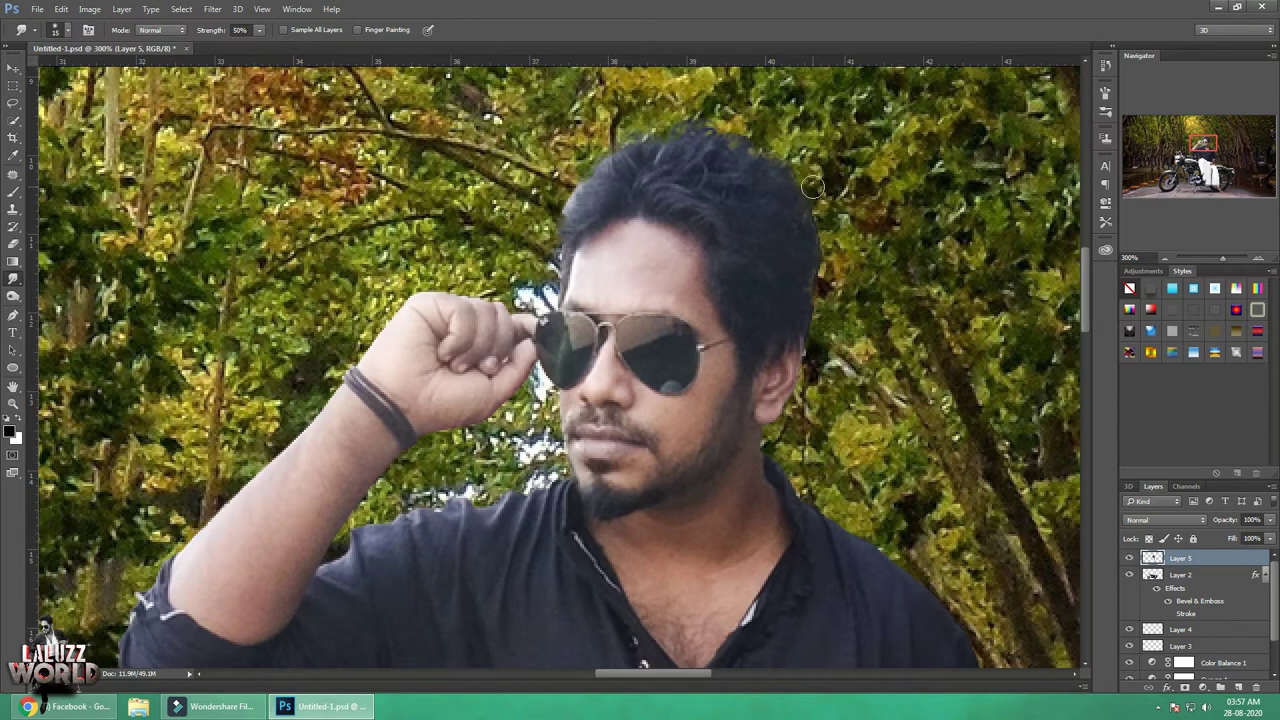
{"action": "mouse_move", "coordinate": [814, 205]}
{"action": "left_mouse_down"}
{"action": "mouse_move", "coordinate": [820, 258]}
{"action": "mouse_move", "coordinate": [805, 200]}
{"action": "left_mouse_up"}
{"action": "left_click", "coordinate": [1167, 259]}
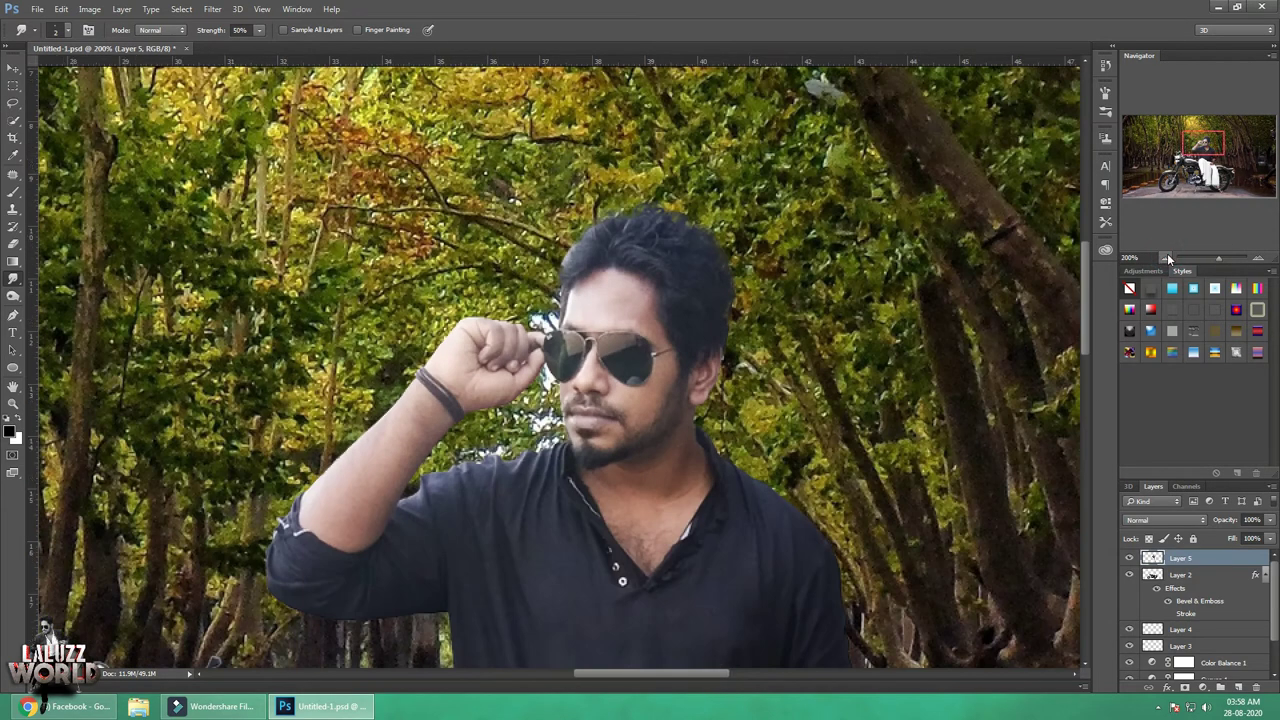
{"action": "left_click", "coordinate": [1167, 259]}
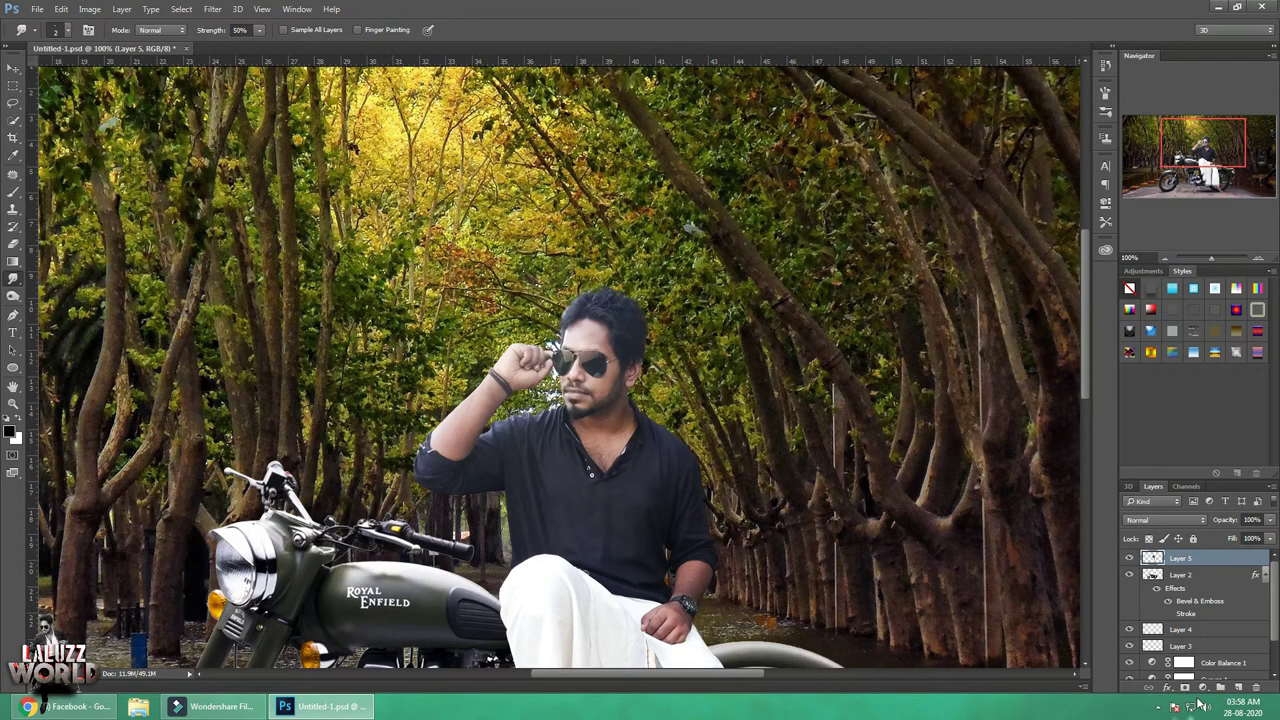
Add a new layer above the man and fill it with 50% Gray
{"action": "left_click", "coordinate": [1237, 688]}
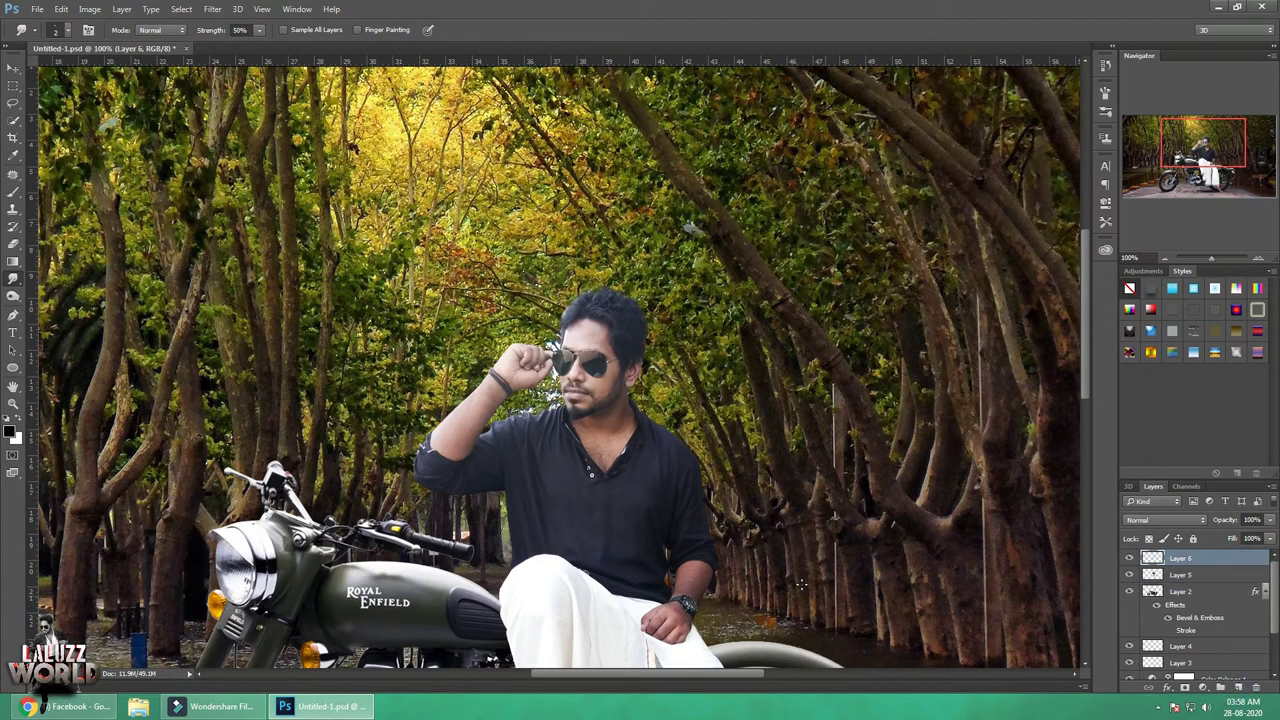
{"action": "left_click", "coordinate": [62, 9]}
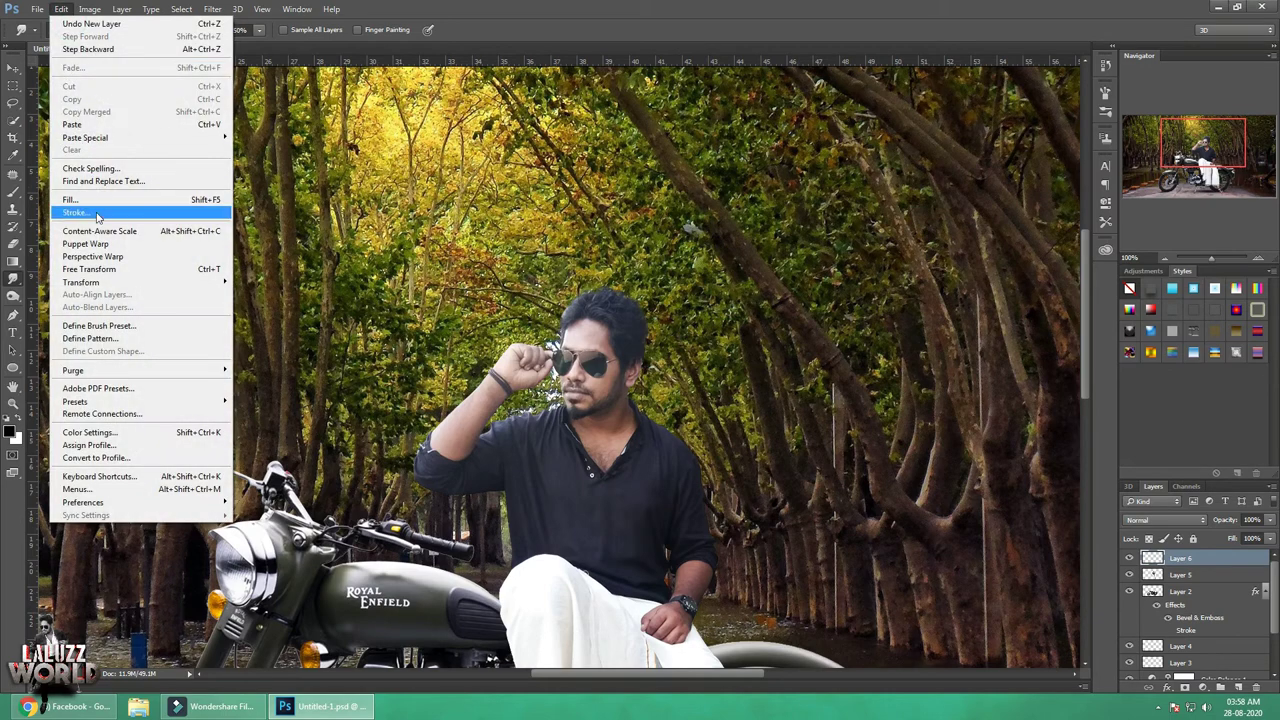
{"action": "left_click", "coordinate": [80, 215]}
{"action": "left_click", "coordinate": [650, 204]}
{"action": "left_click", "coordinate": [632, 302]}
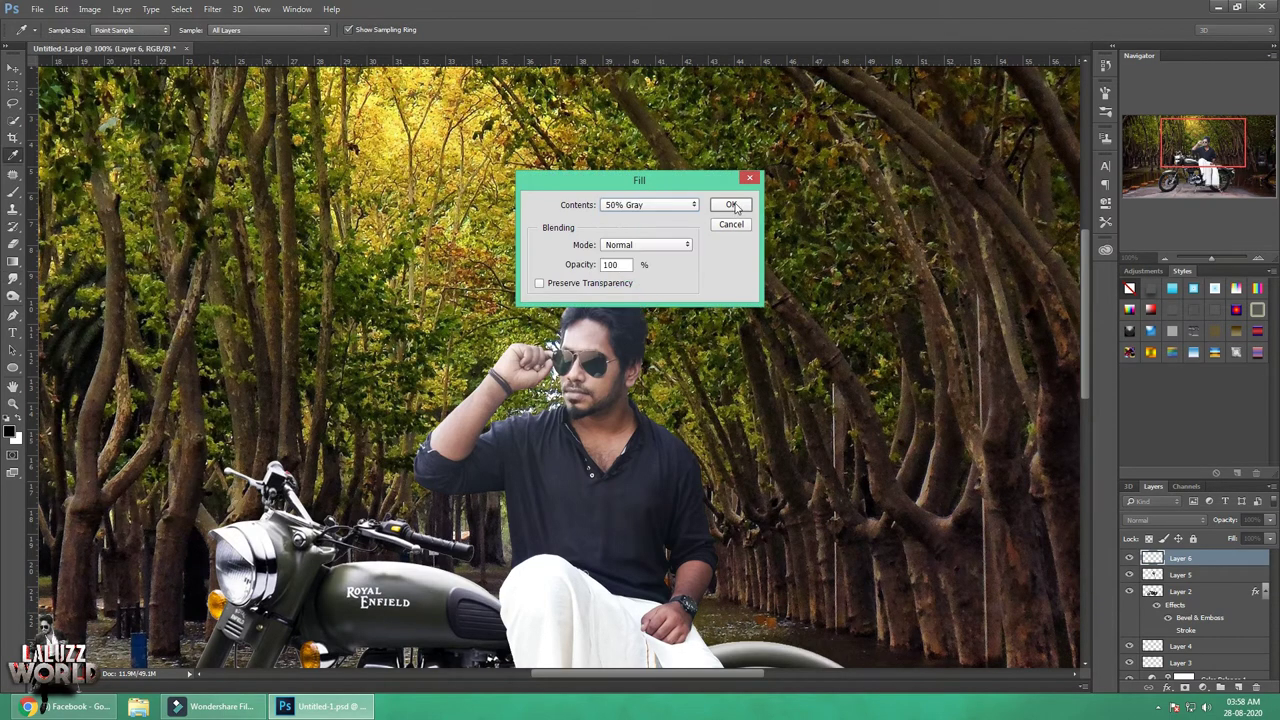
{"action": "left_click", "coordinate": [731, 204]}
Clip the gray layer to the man and set its blend mode to Soft Light
{"action": "right_click", "coordinate": [1195, 558]}
{"action": "left_click", "coordinate": [1040, 338]}
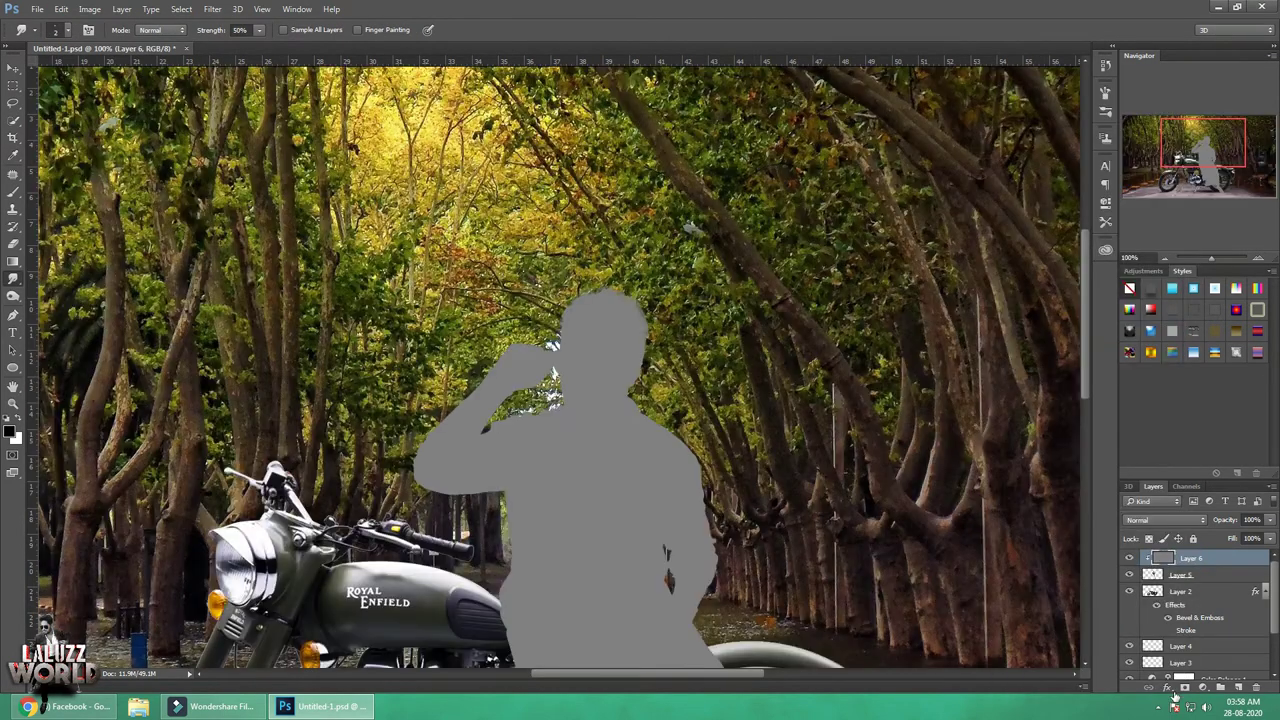
{"action": "left_click", "coordinate": [1170, 688]}
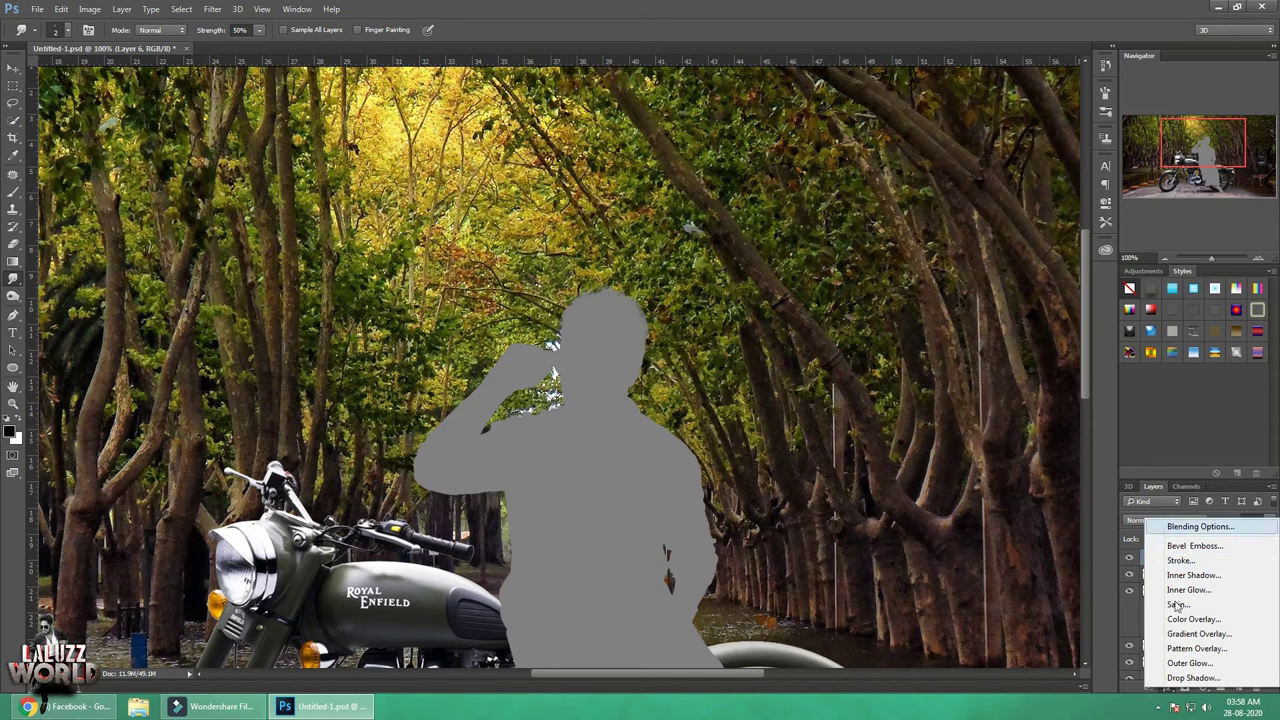
{"action": "left_click", "coordinate": [1188, 690]}
{"action": "left_click", "coordinate": [1165, 520]}
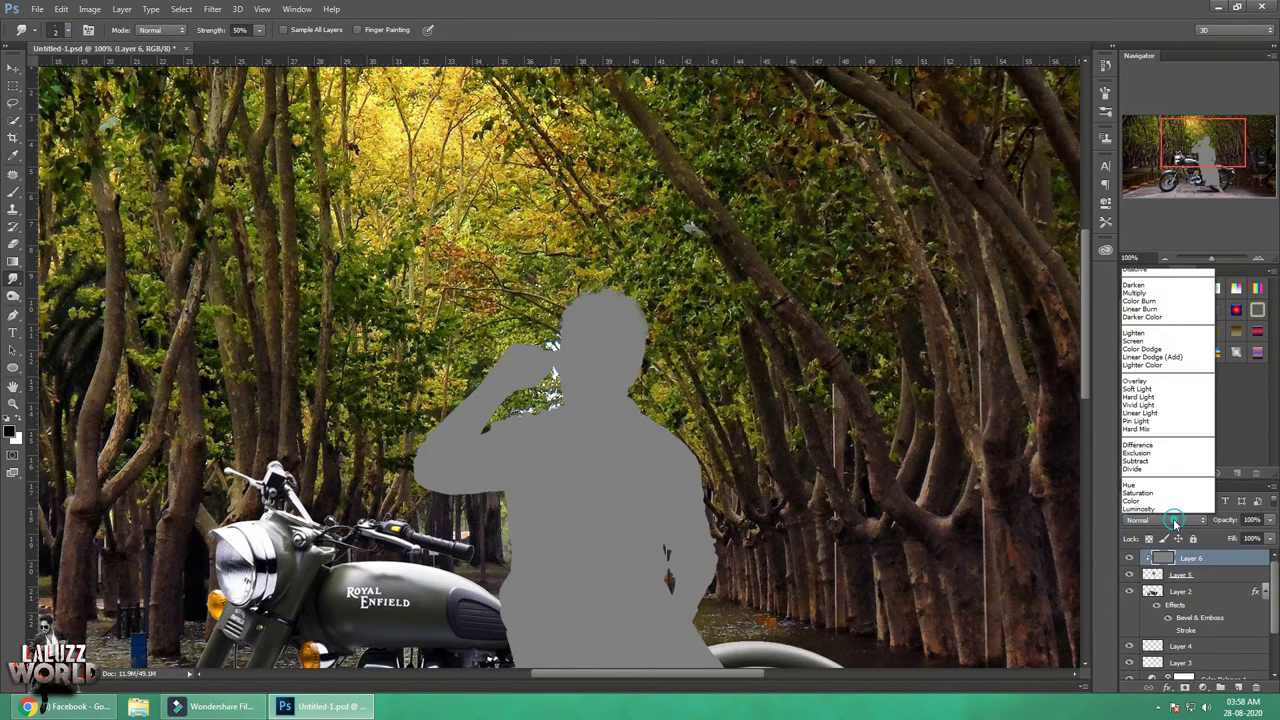
{"action": "left_click", "coordinate": [1150, 402]}
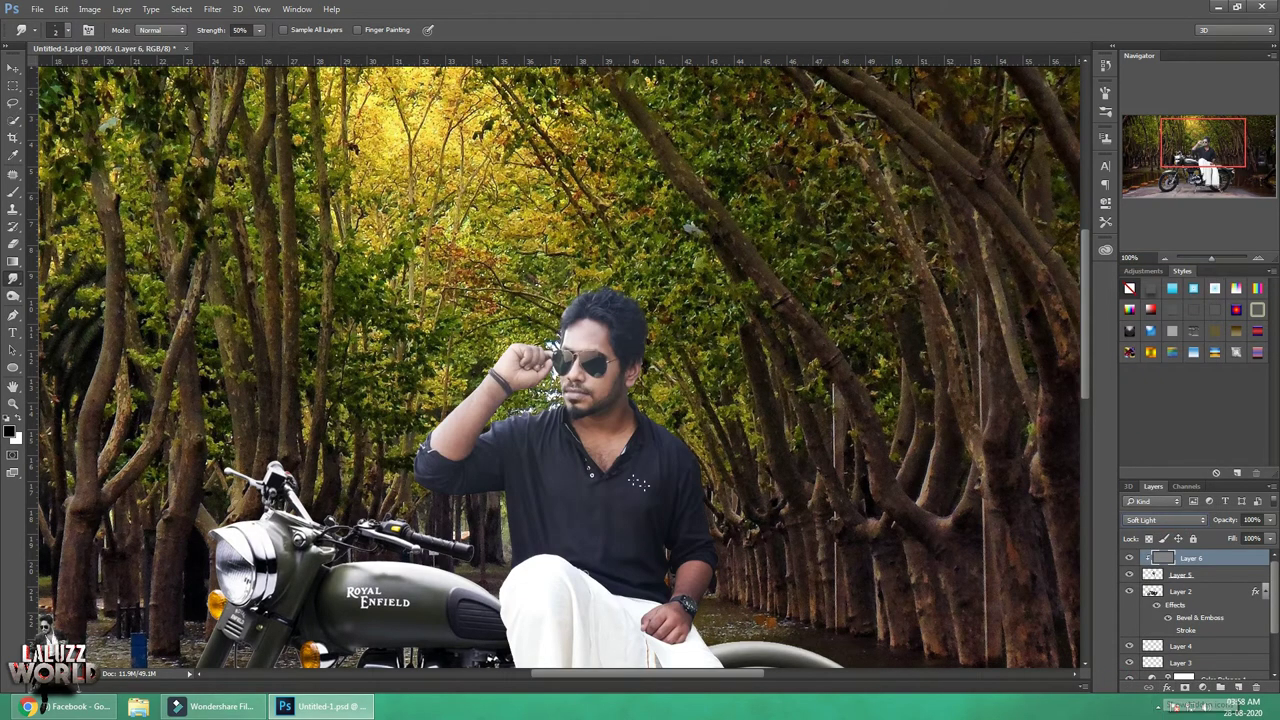
{"action": "left_click", "coordinate": [14, 292]}
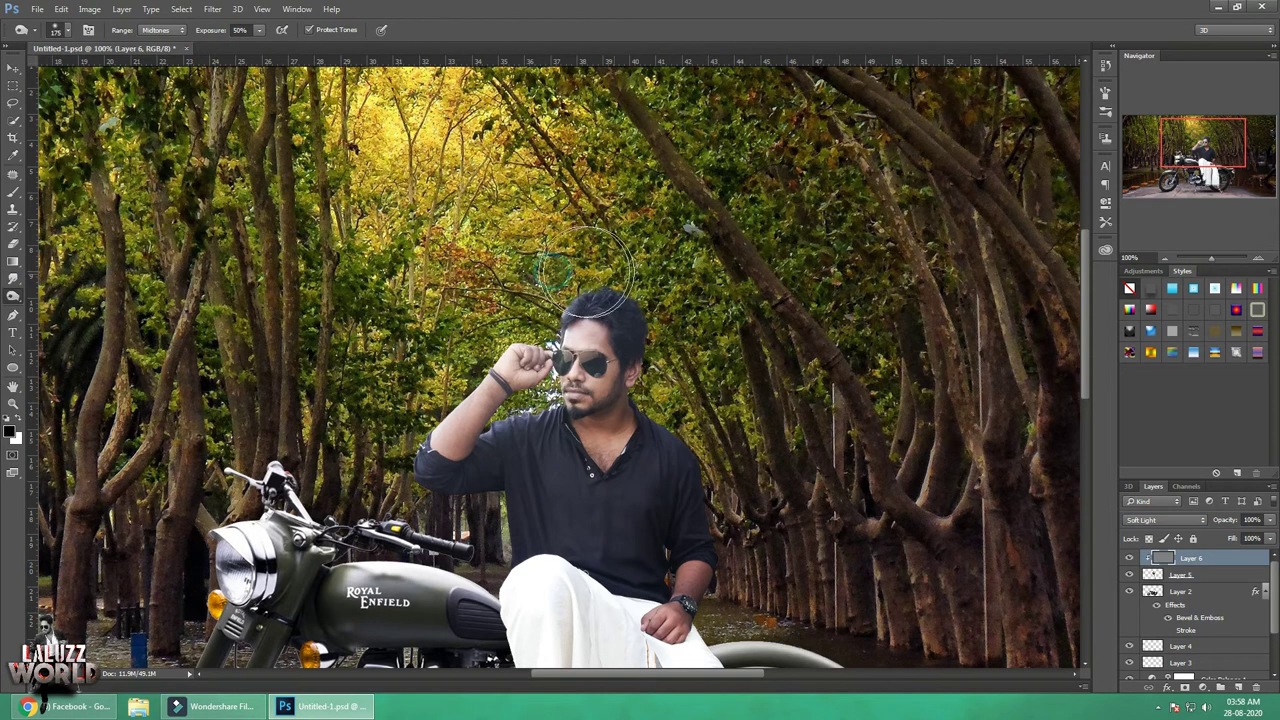
Dodge the highlights of the man and his dhoti on the gray Soft Light layer
{"action": "left_click", "coordinate": [666, 343]}
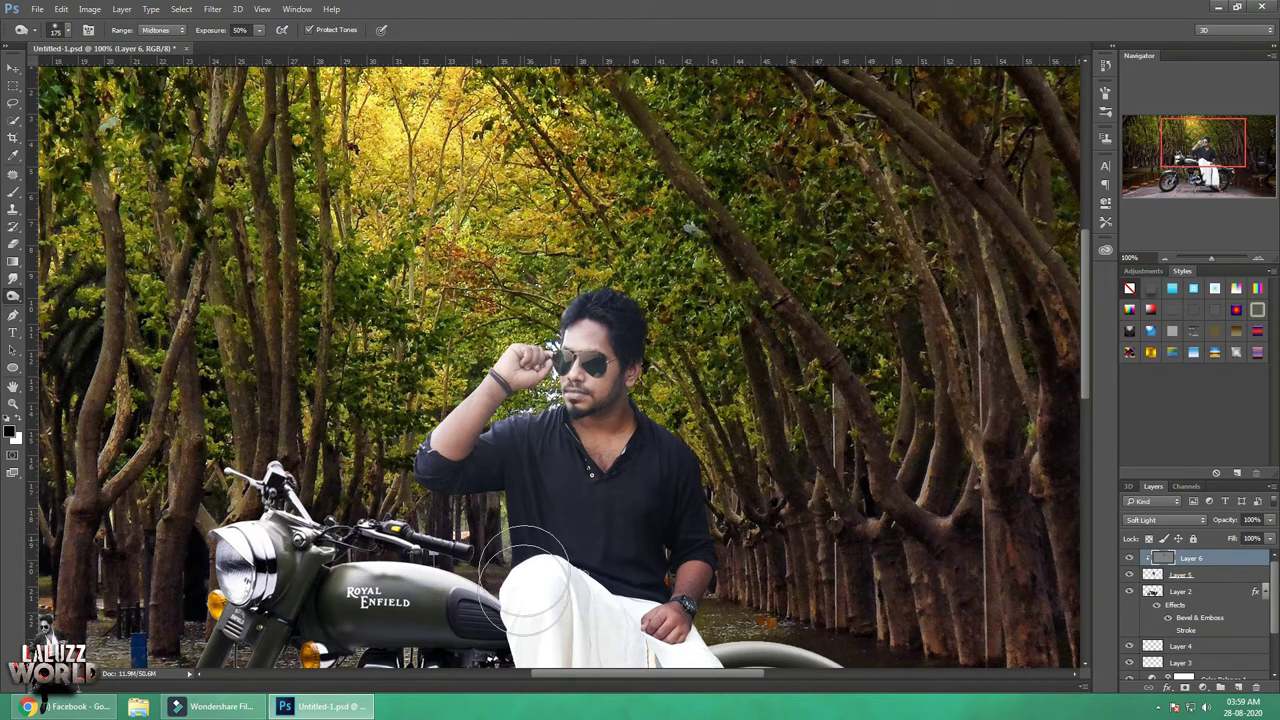
{"action": "scroll", "coordinate": [820, 533], "scroll_direction": "down", "scroll_amount": 1}
{"action": "scroll", "coordinate": [820, 533], "scroll_direction": "down", "scroll_amount": 1}
{"action": "scroll", "coordinate": [720, 500], "scroll_direction": "down", "scroll_amount": 1}
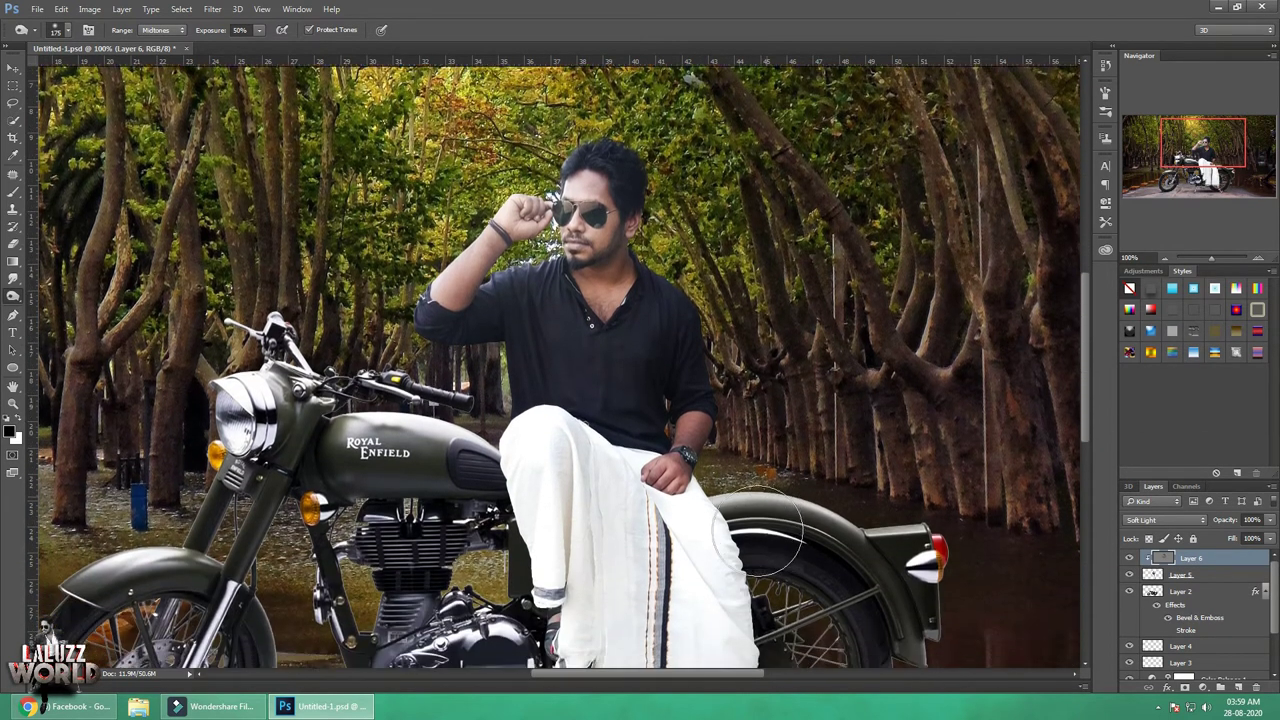
{"action": "scroll", "coordinate": [650, 480], "scroll_direction": "down", "scroll_amount": 1}
{"action": "scroll", "coordinate": [630, 450], "scroll_direction": "down", "scroll_amount": 2}
{"action": "scroll", "coordinate": [613, 412], "scroll_direction": "down", "scroll_amount": 1}
{"action": "scroll", "coordinate": [620, 380], "scroll_direction": "down", "scroll_amount": 2}
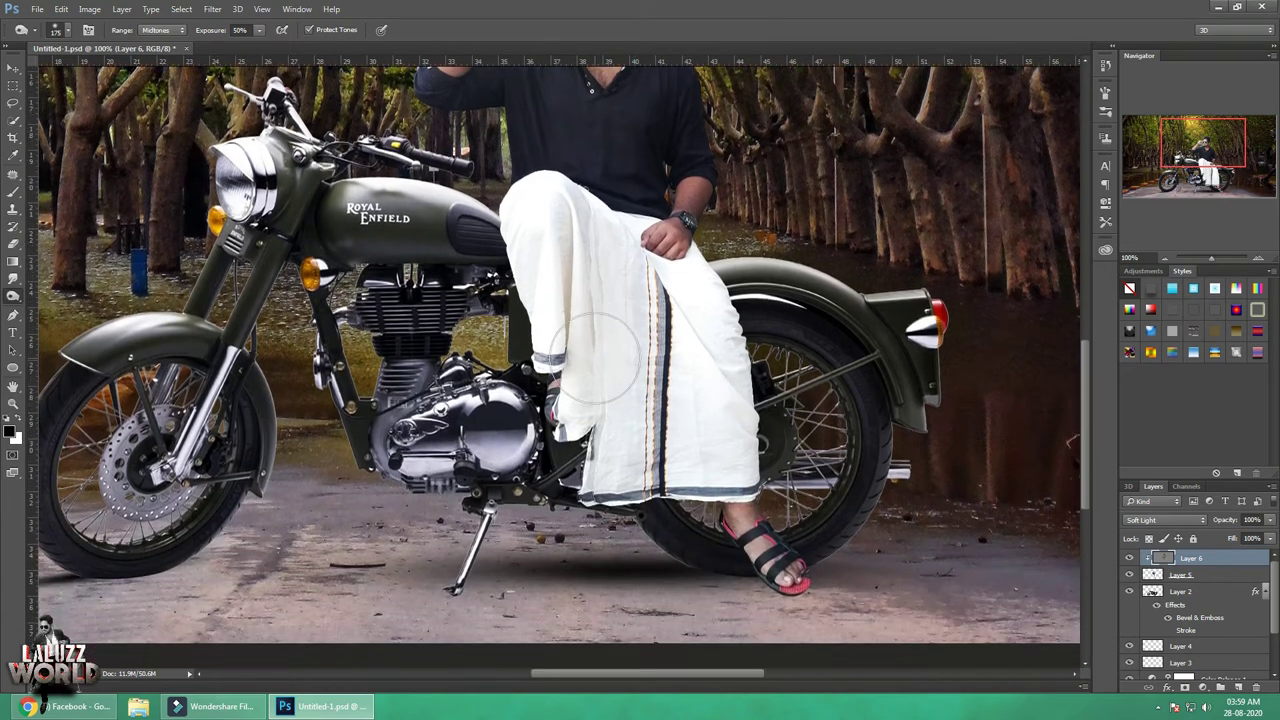
{"action": "scroll", "coordinate": [680, 360], "scroll_direction": "down", "scroll_amount": 2}
{"action": "scroll", "coordinate": [727, 345], "scroll_direction": "down", "scroll_amount": 1}
{"action": "scroll", "coordinate": [700, 350], "scroll_direction": "up", "scroll_amount": 1}
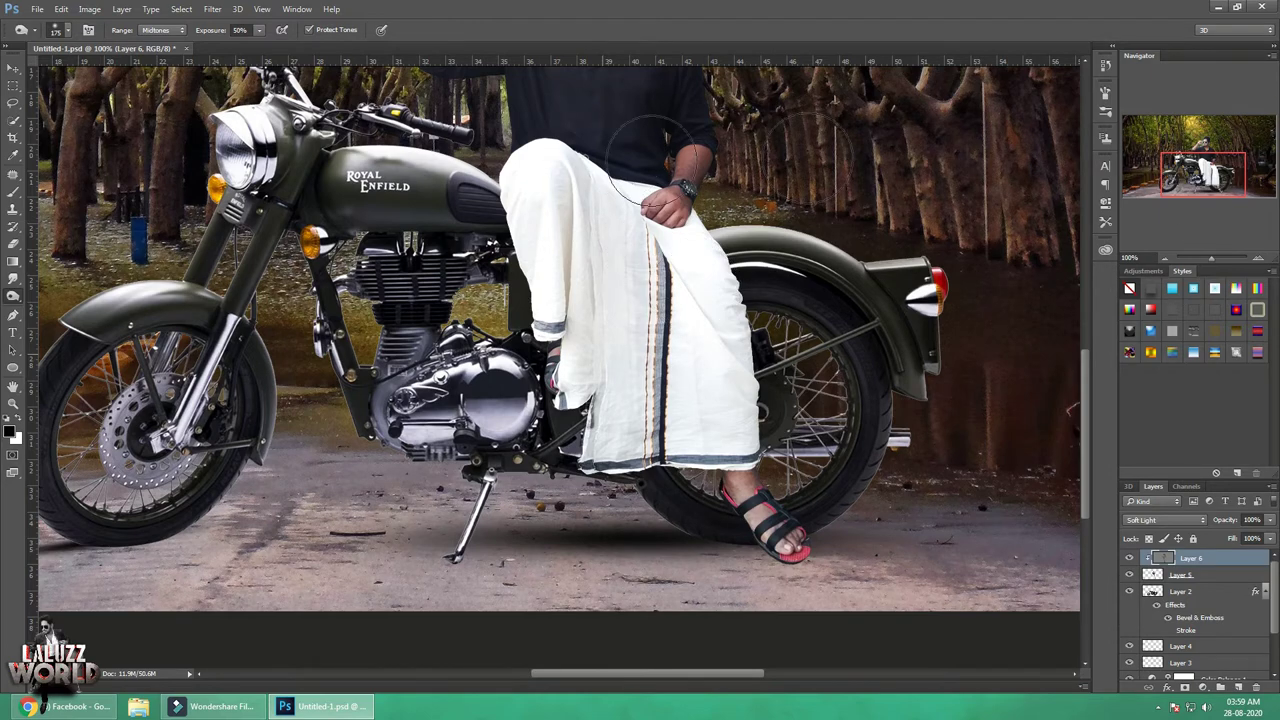
{"action": "scroll", "coordinate": [578, 200], "scroll_direction": "up", "scroll_amount": 1}
{"action": "scroll", "coordinate": [578, 202], "scroll_direction": "up", "scroll_amount": 2}
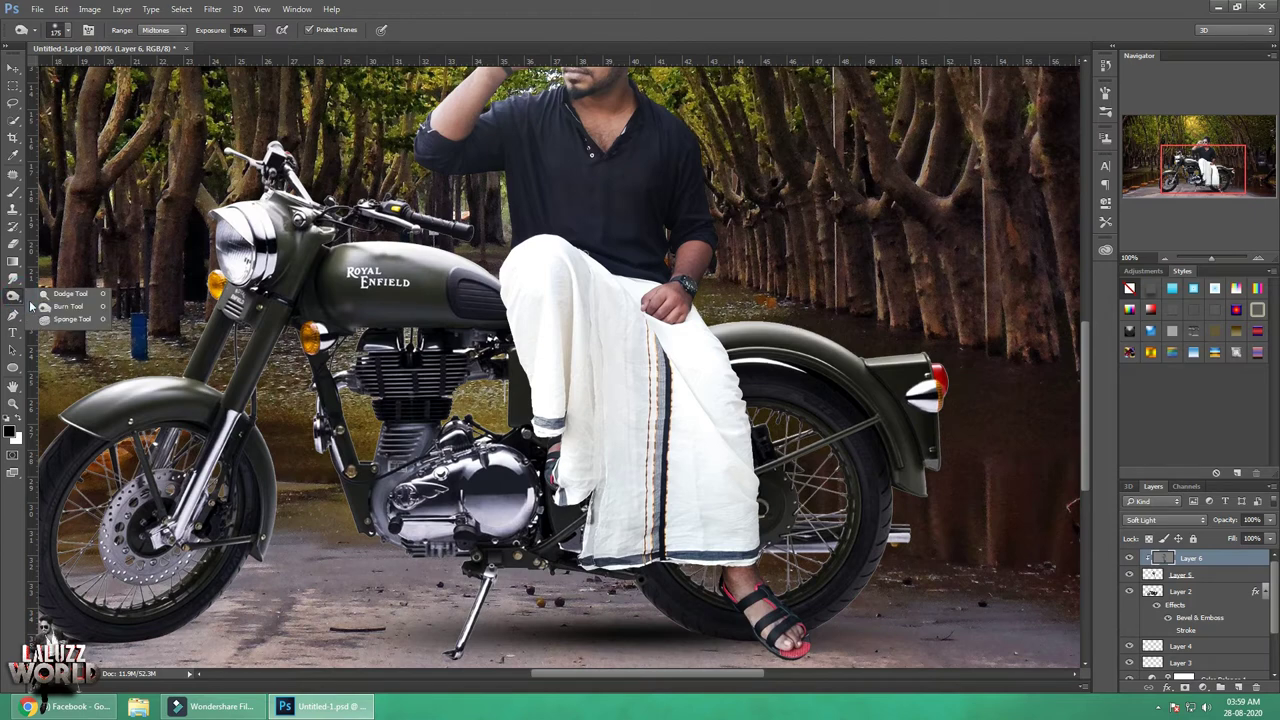
{"action": "scroll", "coordinate": [768, 232], "scroll_direction": "up", "scroll_amount": 2}
{"action": "scroll", "coordinate": [768, 232], "scroll_direction": "up", "scroll_amount": 2}
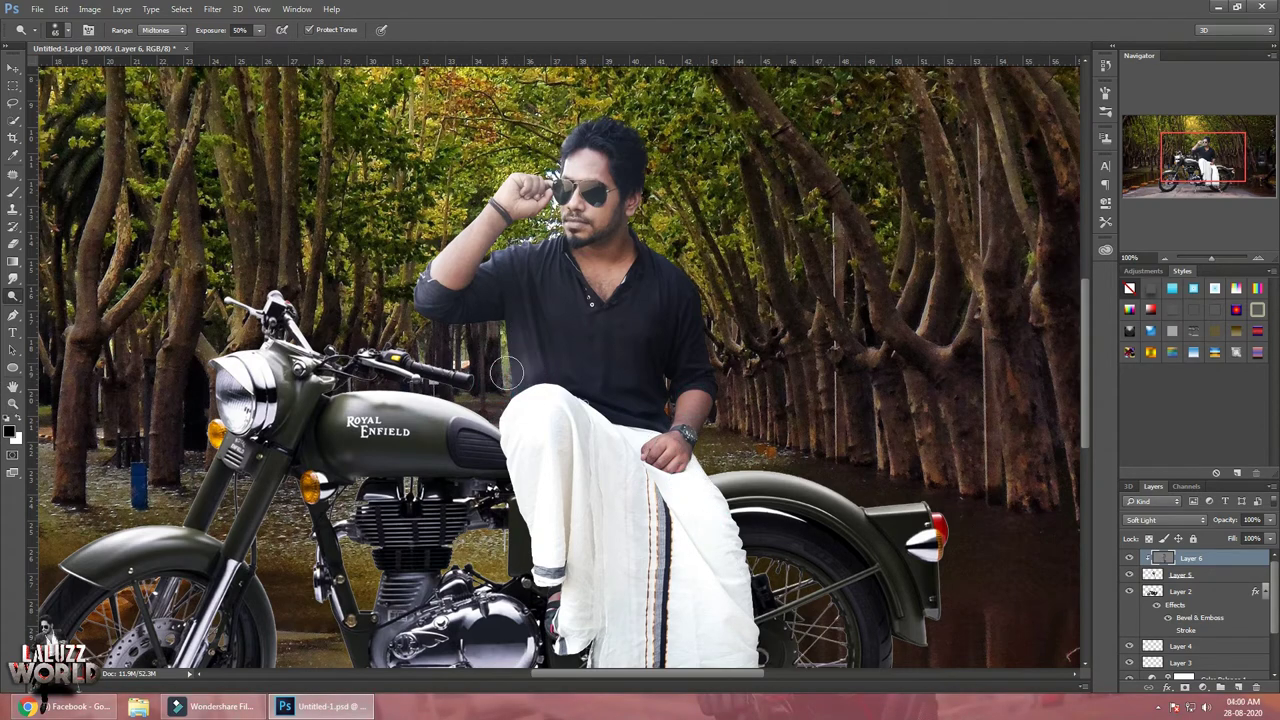
{"action": "left_click", "coordinate": [13, 67]}
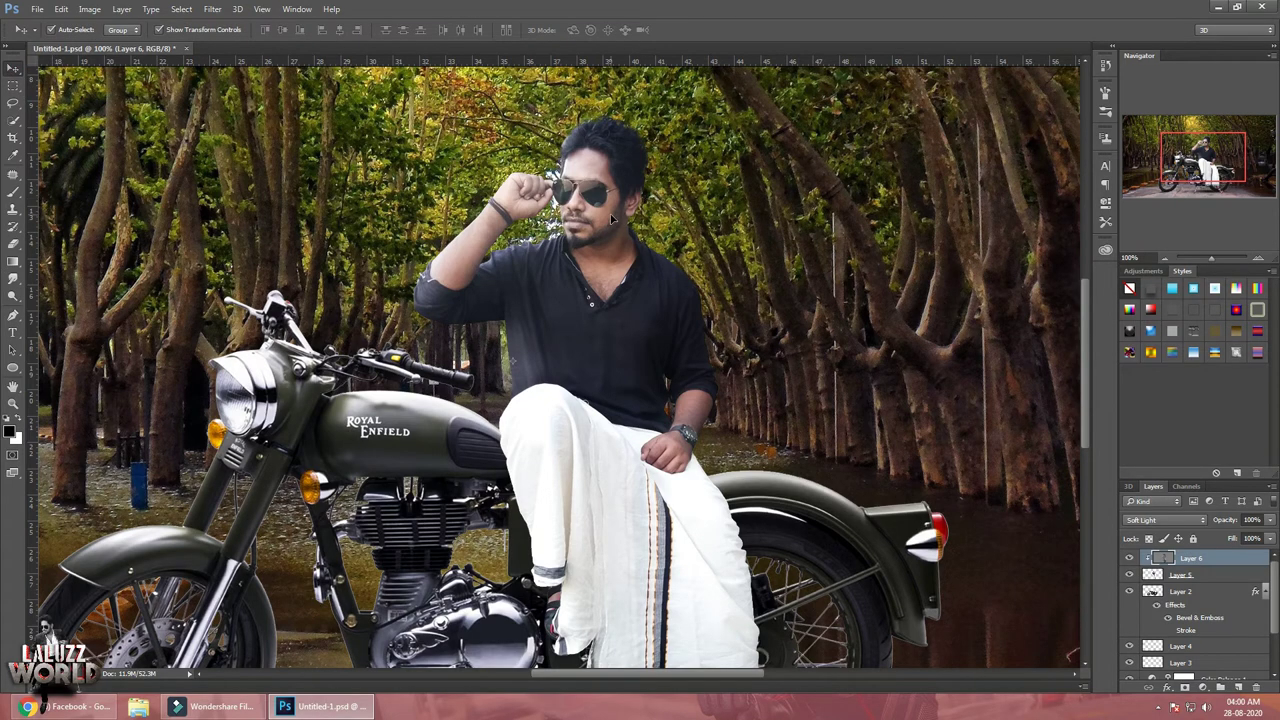
{"action": "left_click", "coordinate": [1167, 260]}
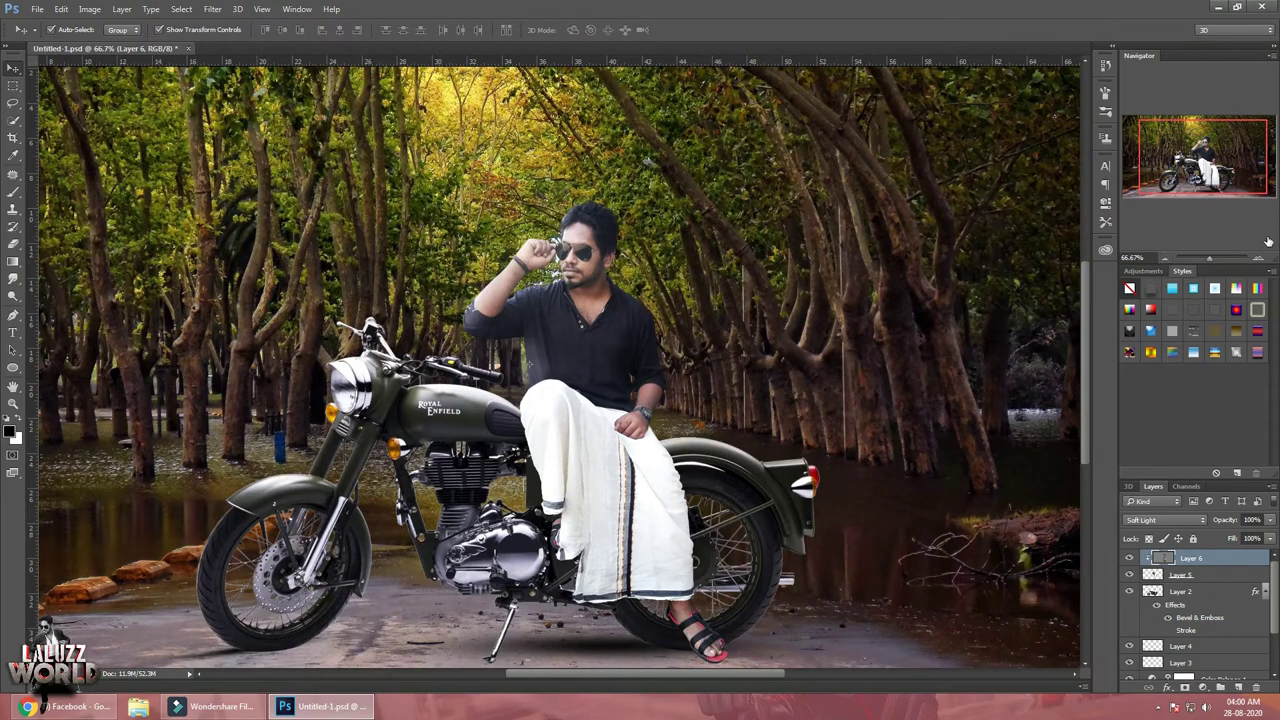
At 200% zoom, toggle the dodge layer and the man to compare, then reselect the man's layer
{"action": "left_click", "coordinate": [1258, 258]}
{"action": "left_click", "coordinate": [1258, 258]}
{"action": "left_click_drag", "start_coordinate": [473, 376], "coordinate": [457, 668]}
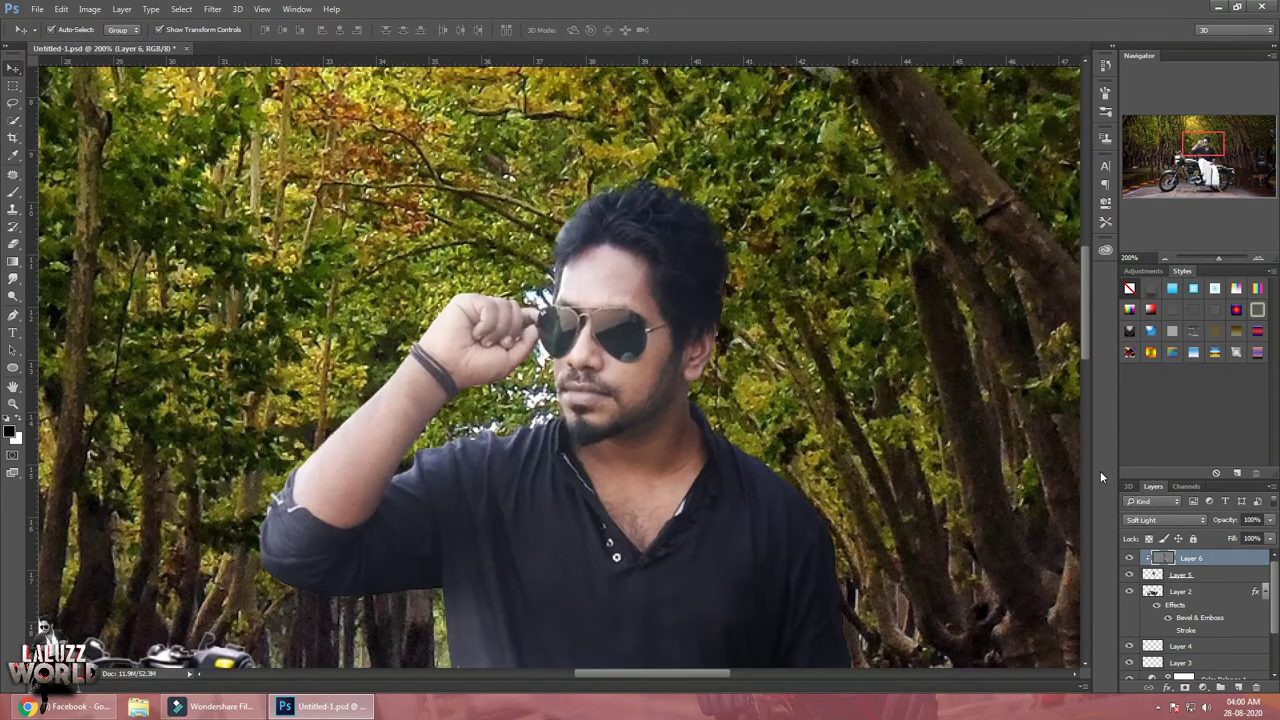
{"action": "left_click", "coordinate": [1129, 557]}
{"action": "left_click", "coordinate": [1129, 557]}
{"action": "left_click", "coordinate": [1129, 590]}
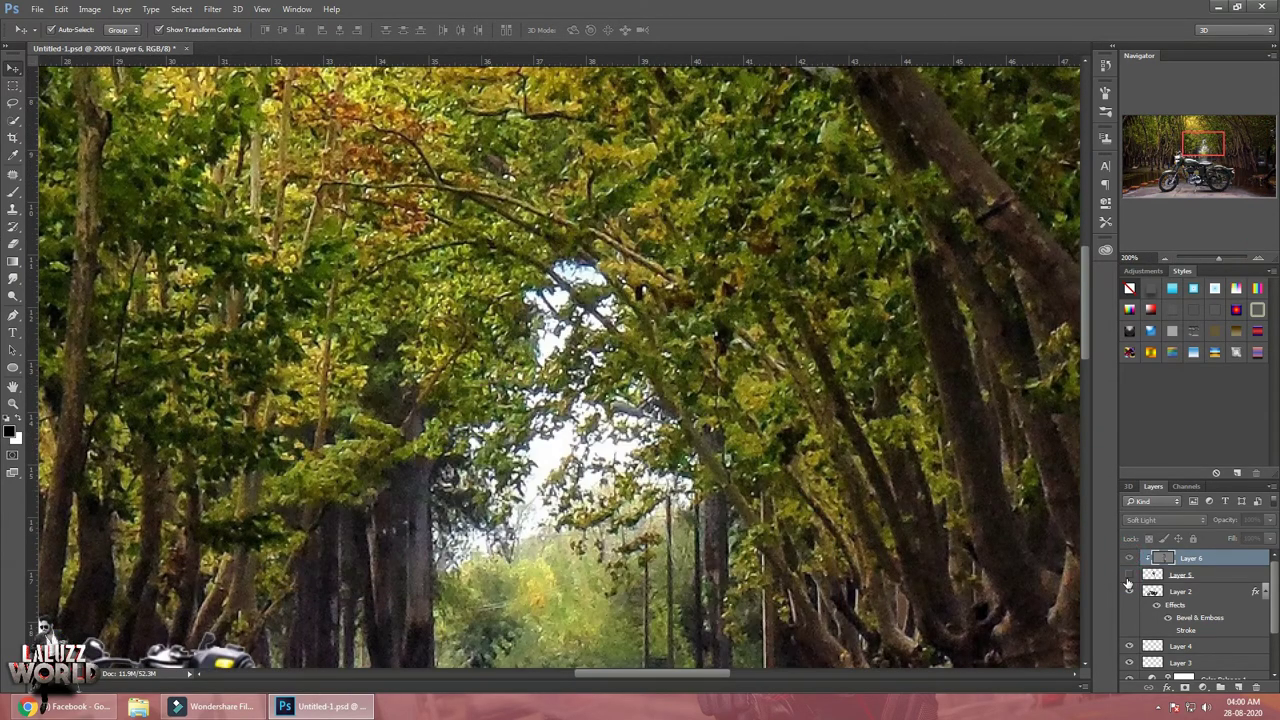
{"action": "left_click", "coordinate": [1129, 590]}
{"action": "left_click", "coordinate": [1129, 590]}
{"action": "left_click", "coordinate": [1129, 590]}
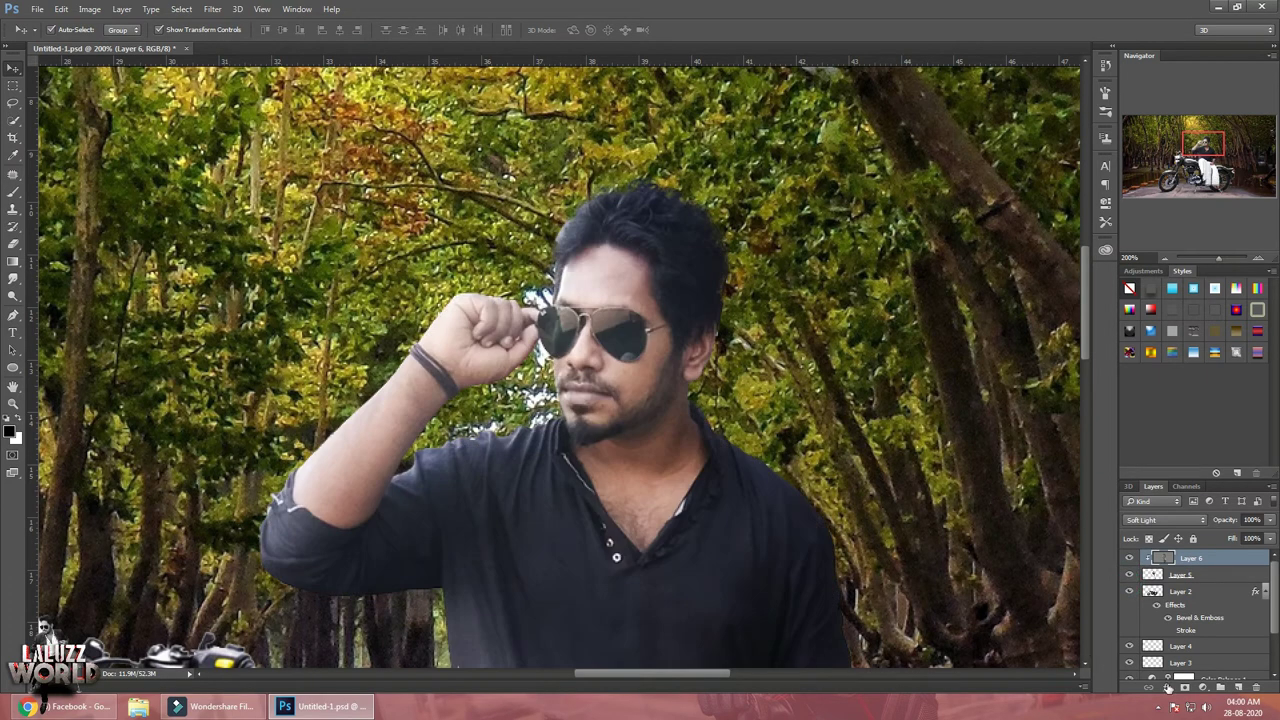
{"action": "left_click", "coordinate": [1186, 576]}
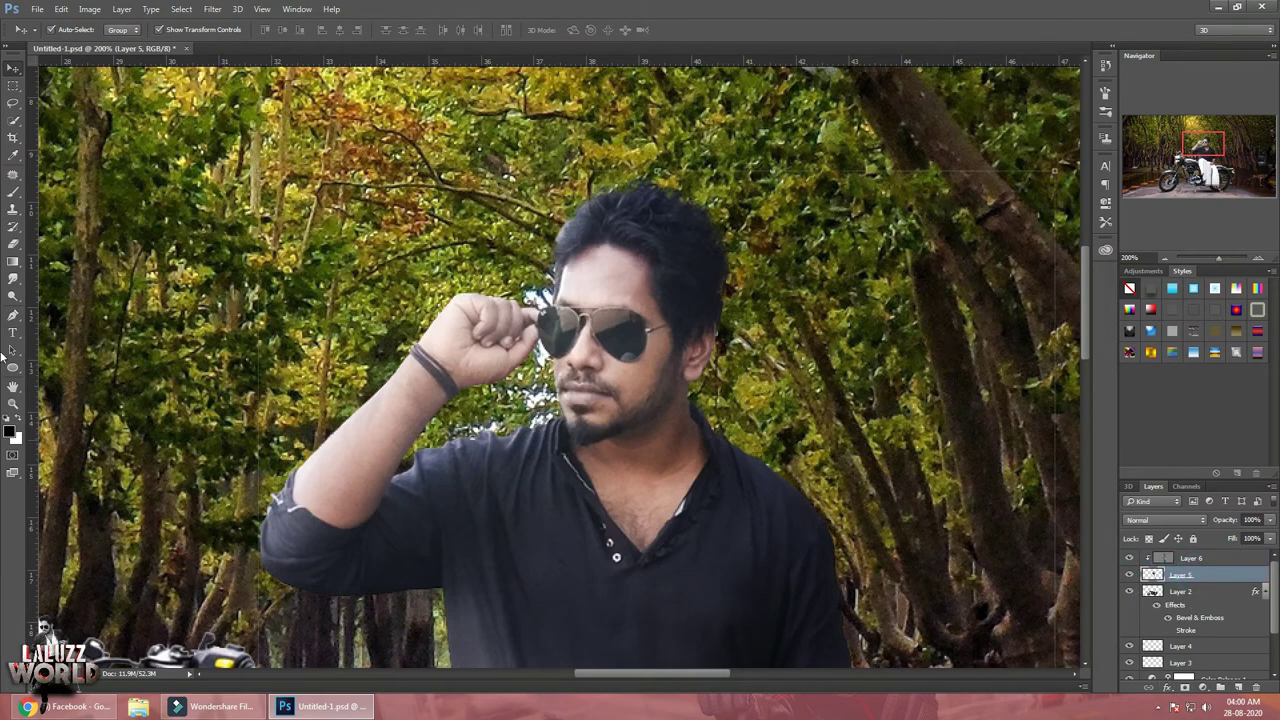
Set the Eraser to the 14 px preset, then switch to the Brush at size 15
{"action": "left_click", "coordinate": [12, 243]}
{"action": "left_click", "coordinate": [68, 30]}
{"action": "left_click", "coordinate": [92, 131]}
{"action": "left_click", "coordinate": [456, 20]}
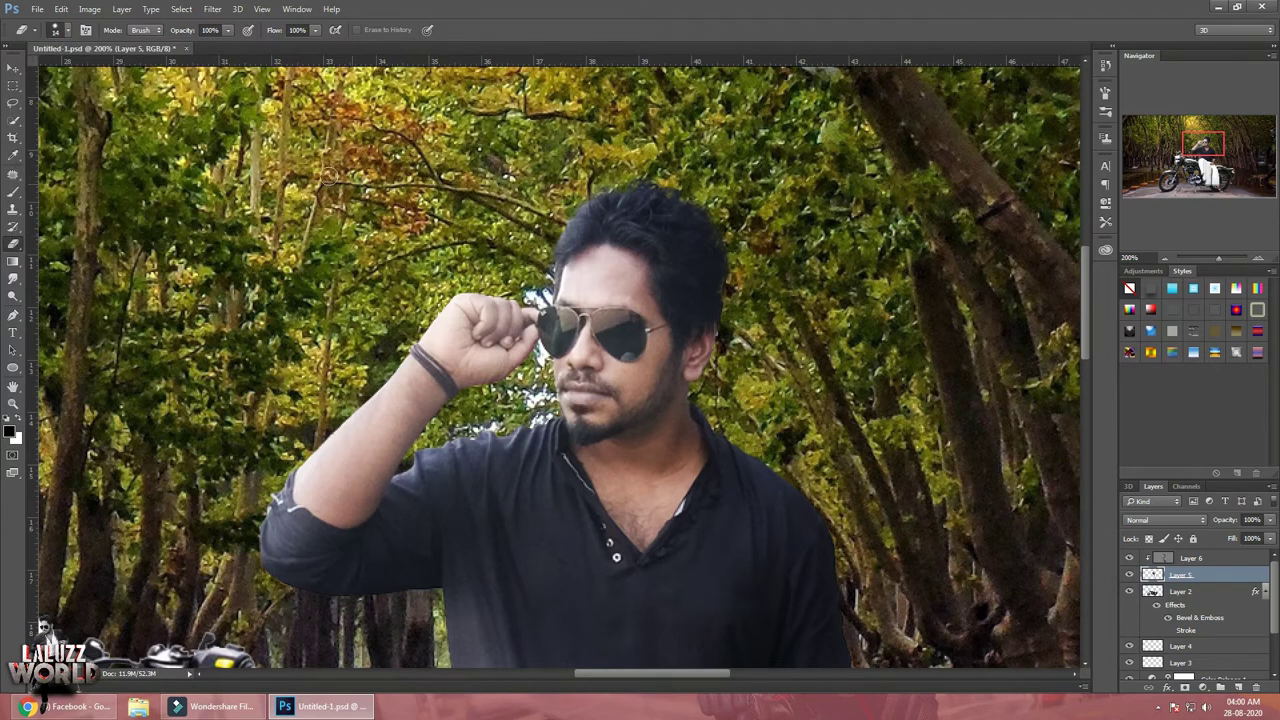
{"action": "left_click", "coordinate": [13, 191]}
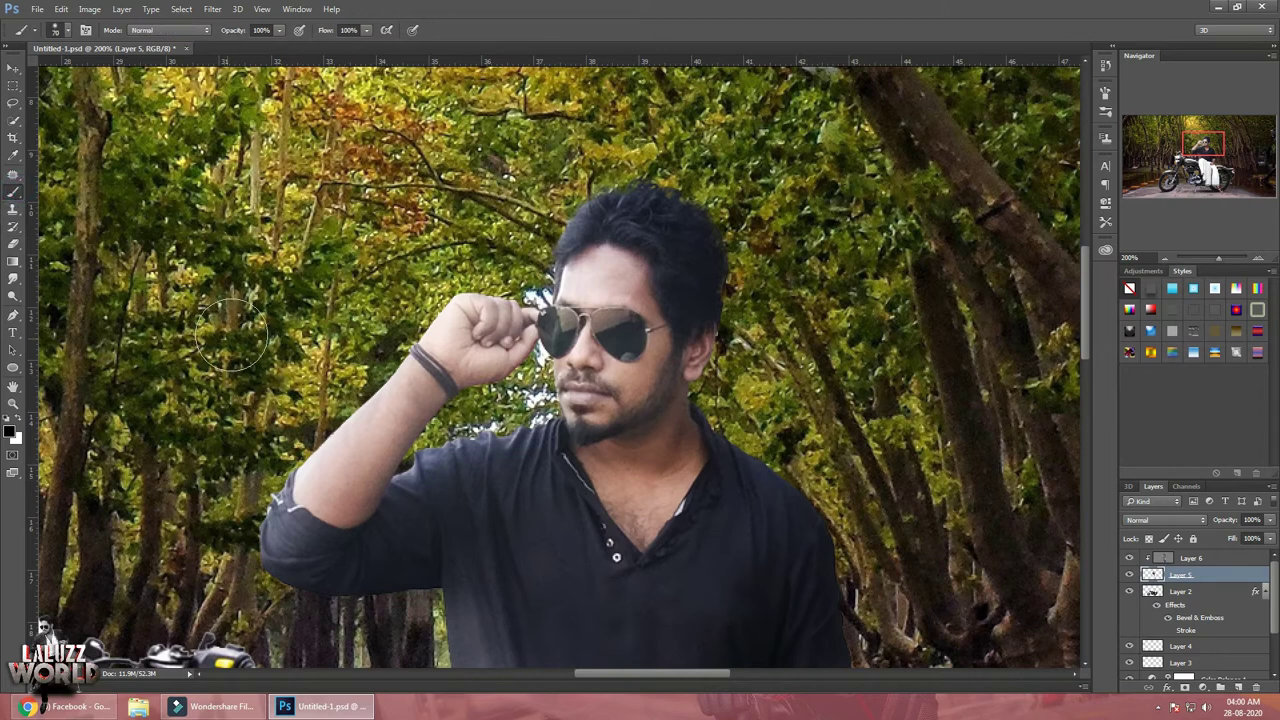
{"action": "key", "text": "bracketleft"}
{"action": "key", "text": "bracketleft"}
{"action": "key", "text": "bracketleft"}
Sample a dark foreground colour from the man's hair and zoom back out
{"action": "left_click", "coordinate": [9, 431]}
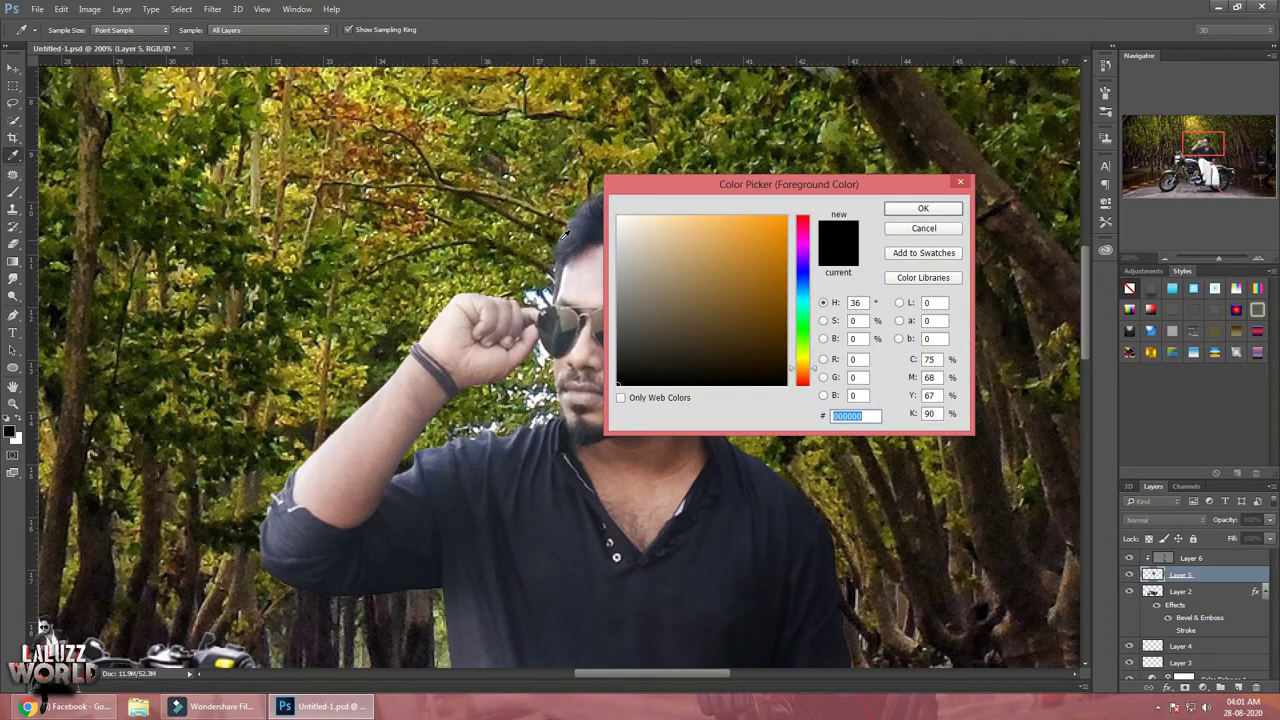
{"action": "left_click", "coordinate": [566, 236]}
{"action": "key", "text": "Return"}
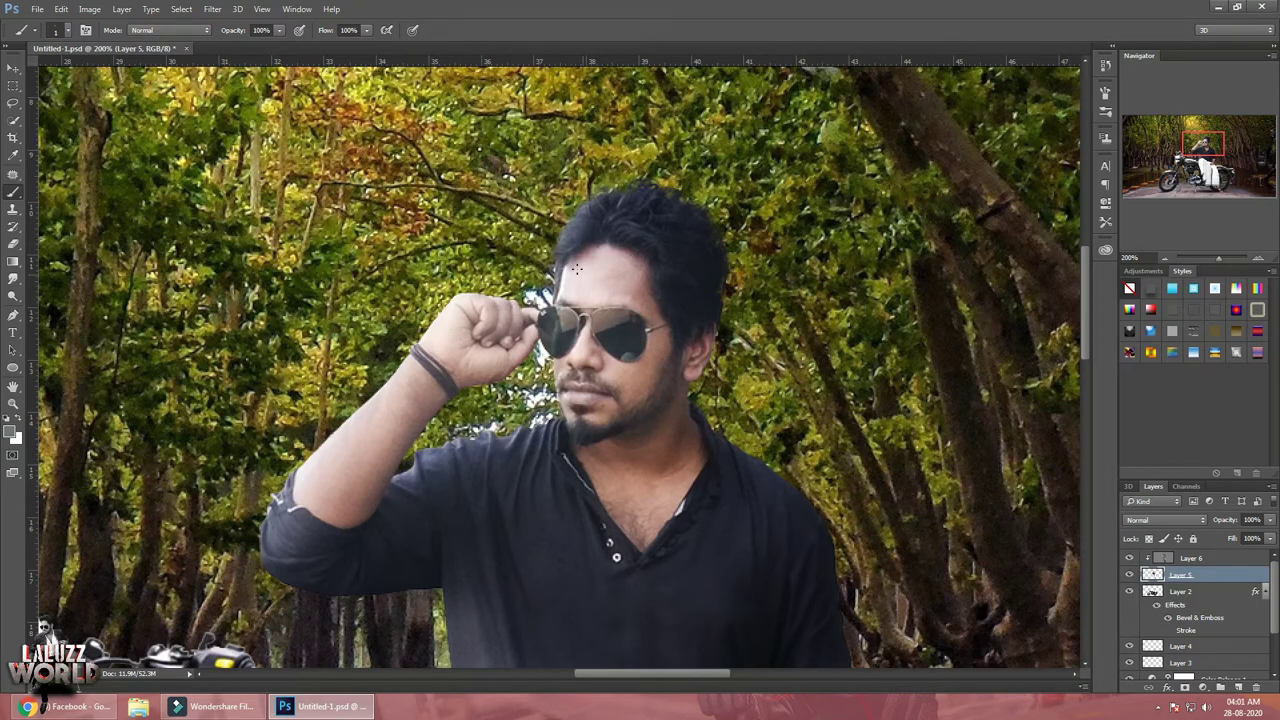
{"action": "left_click", "coordinate": [1164, 257]}
{"action": "left_click", "coordinate": [1164, 257]}
{"action": "left_click", "coordinate": [1164, 257]}
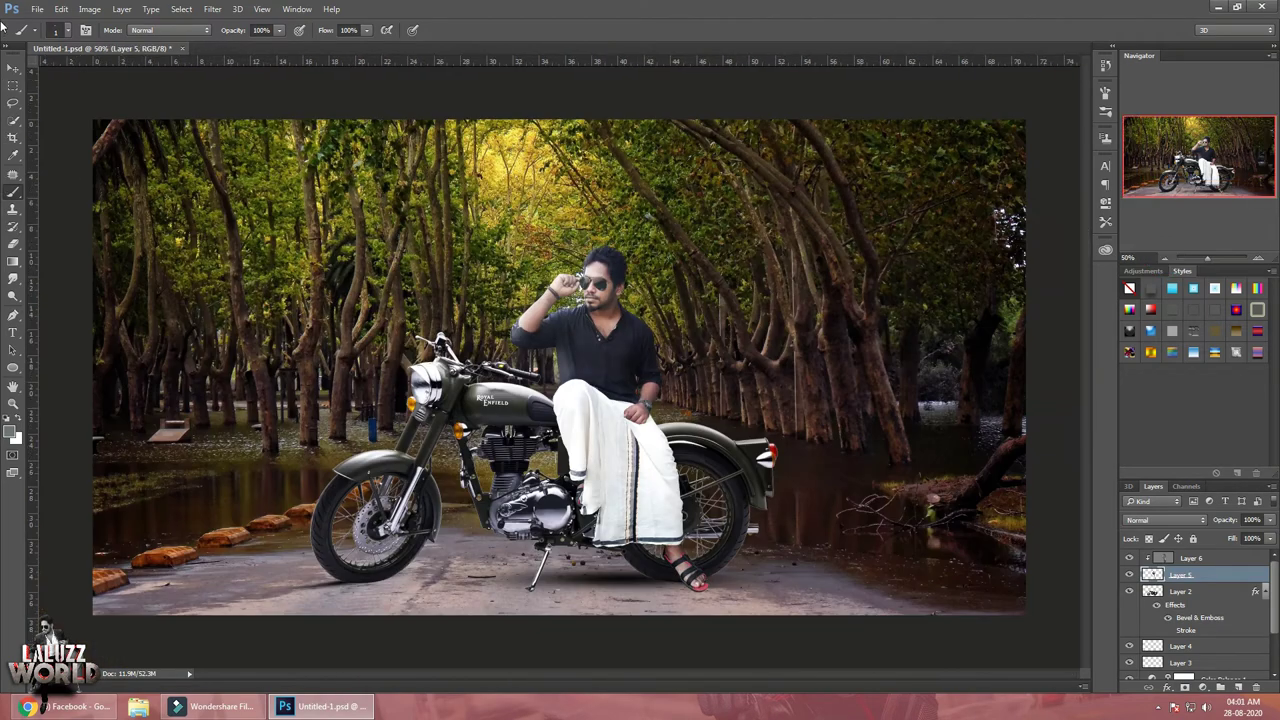
Set the Dodge tool to Midtones at 39% exposure and target Layer 6
{"action": "right_click", "coordinate": [13, 296]}
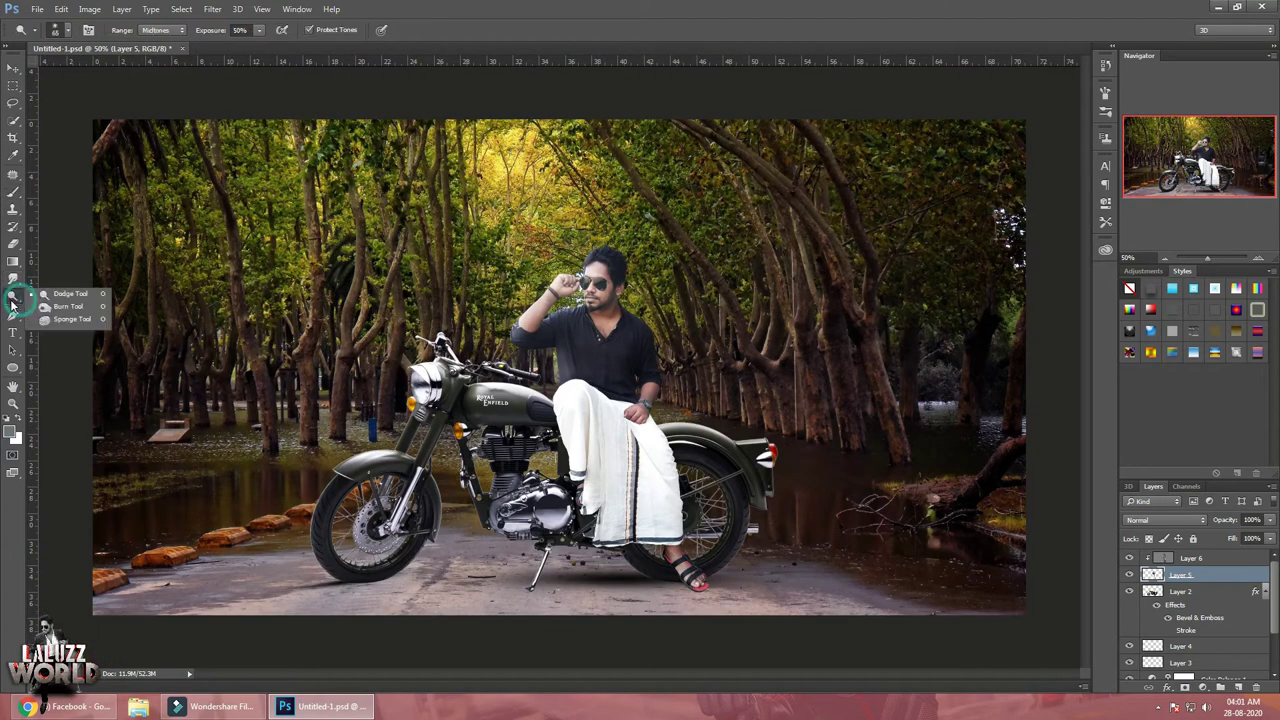
{"action": "left_click", "coordinate": [50, 290]}
{"action": "left_click", "coordinate": [260, 30]}
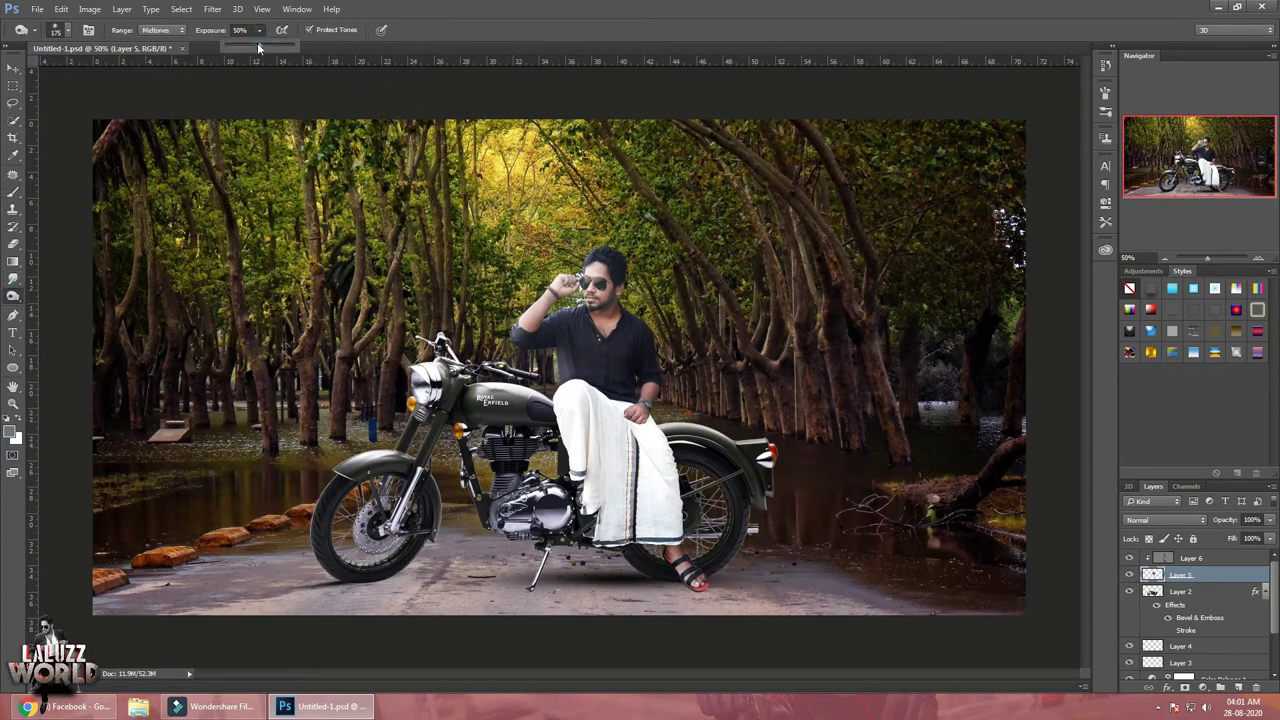
{"action": "left_click", "coordinate": [1175, 558]}
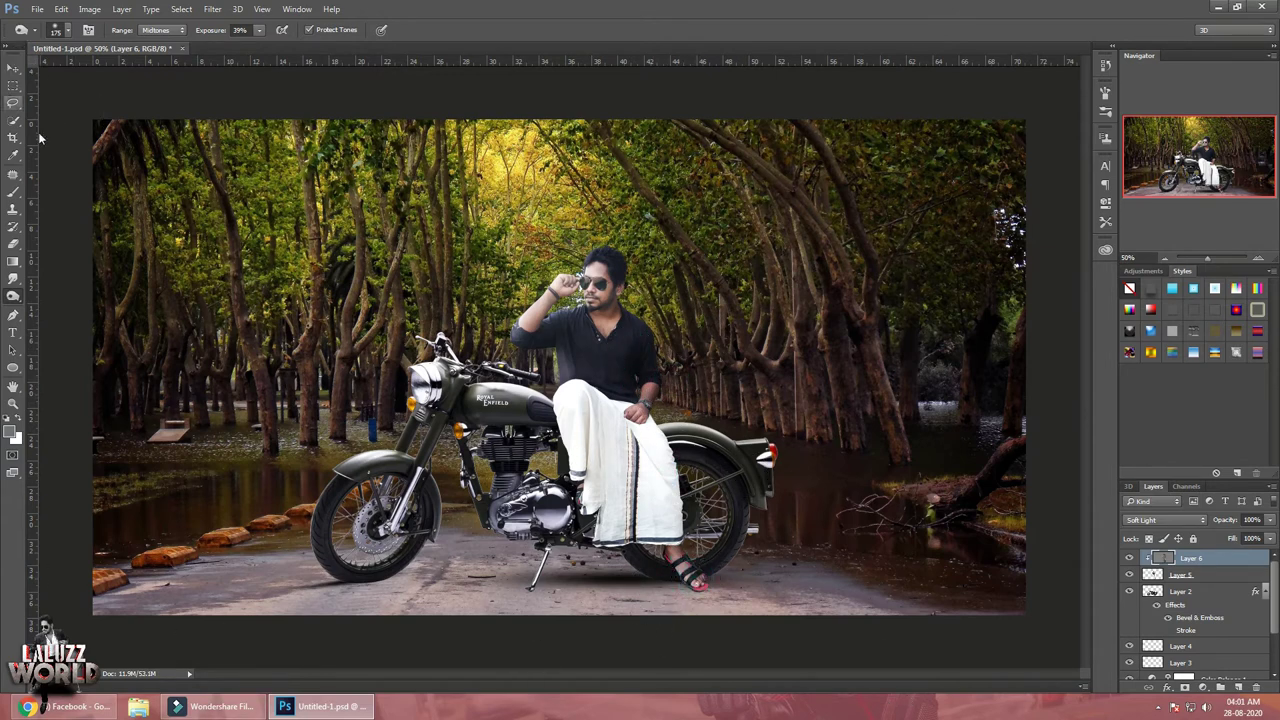
{"action": "left_click", "coordinate": [13, 67]}
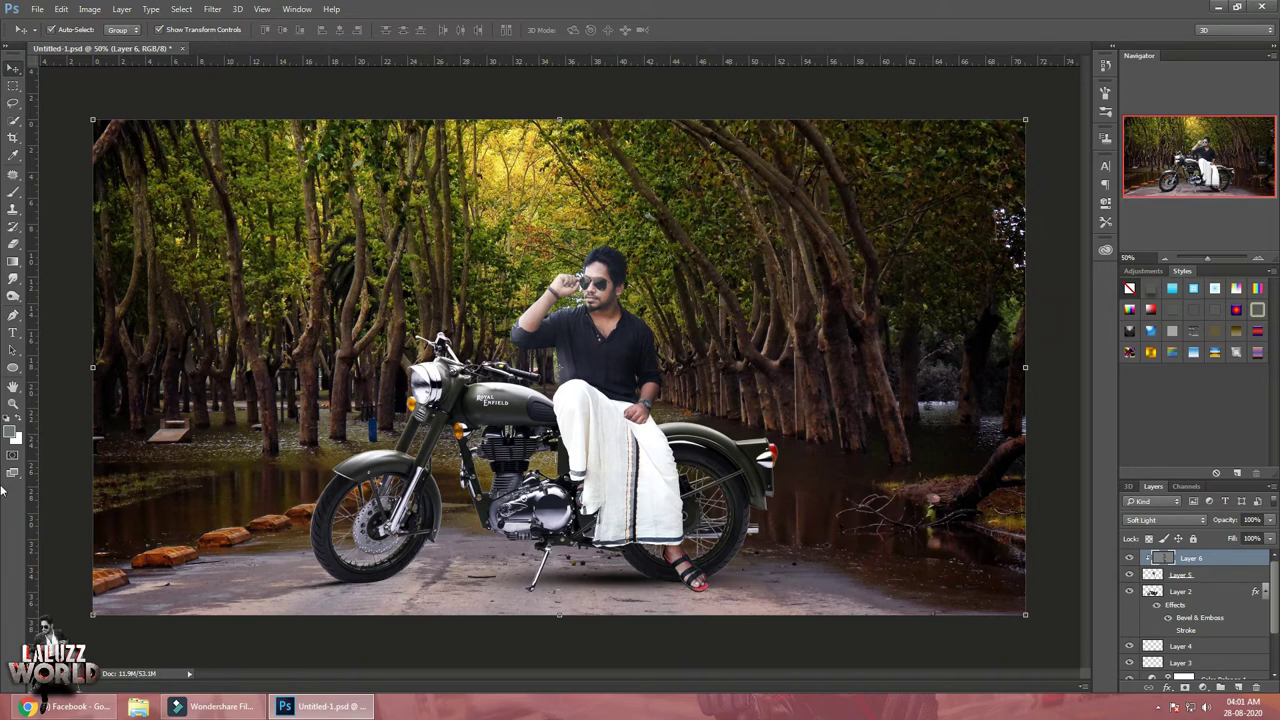
Crop the composite slightly narrower on both sides, then add a Levels adjustment layer
{"action": "left_click", "coordinate": [13, 137]}
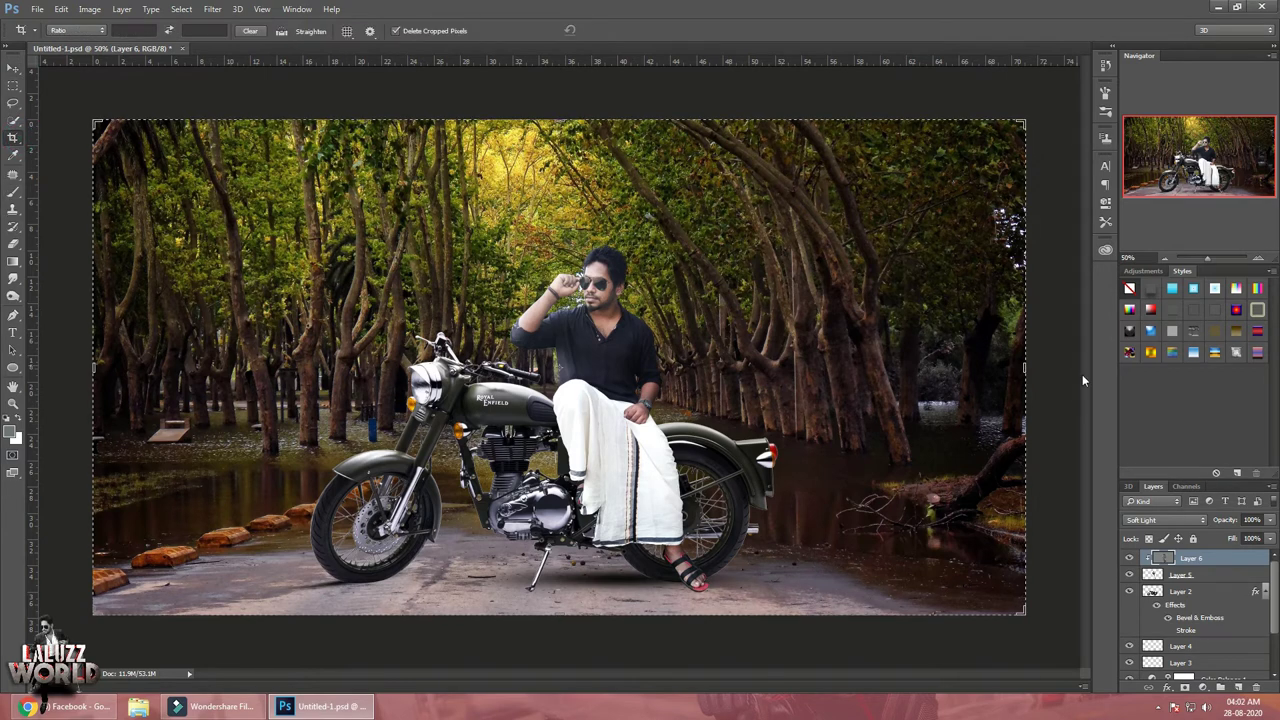
{"action": "left_click_drag", "start_coordinate": [1023, 370], "coordinate": [1008, 368]}
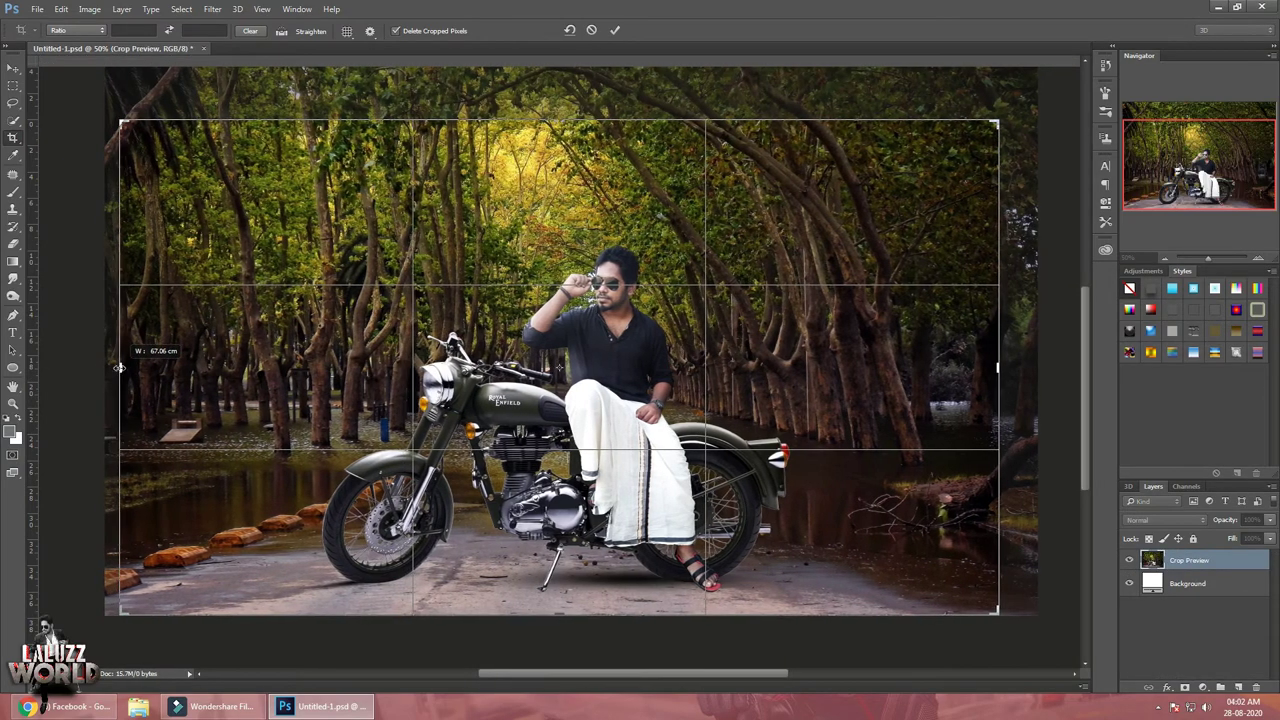
{"action": "left_click_drag", "start_coordinate": [113, 368], "coordinate": [137, 350]}
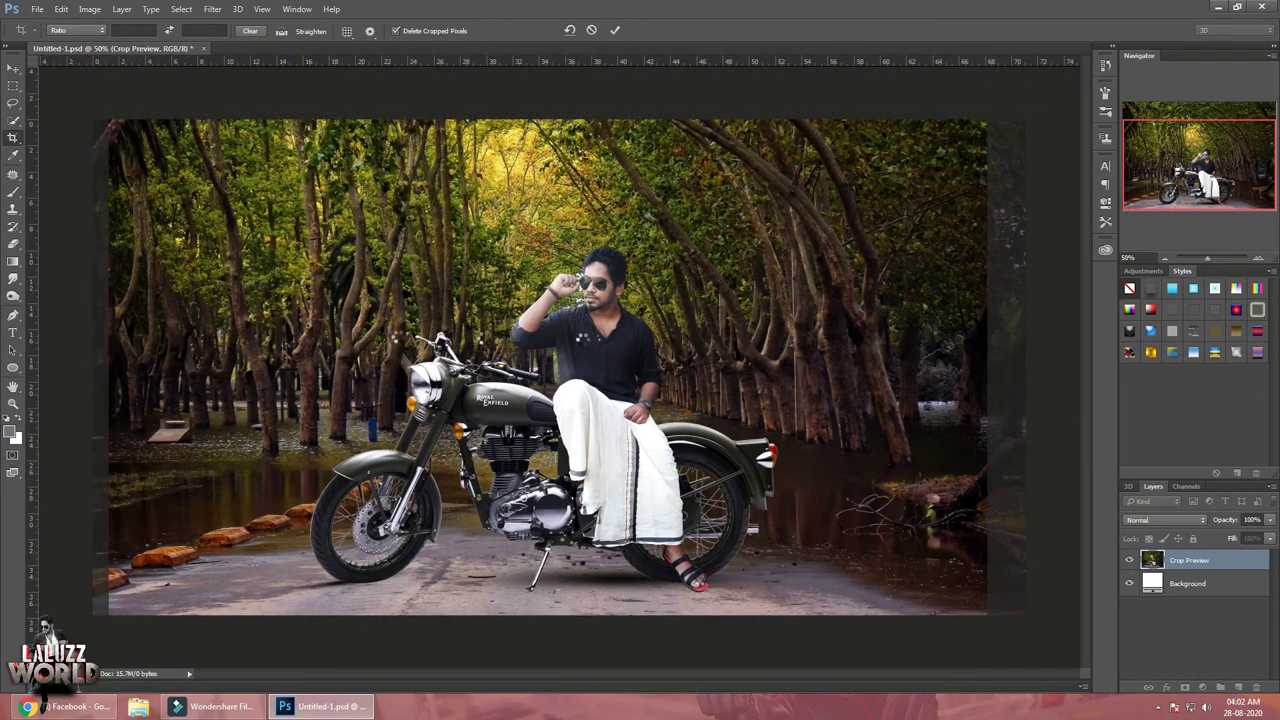
{"action": "key", "text": "Return"}
{"action": "left_click", "coordinate": [13, 67]}
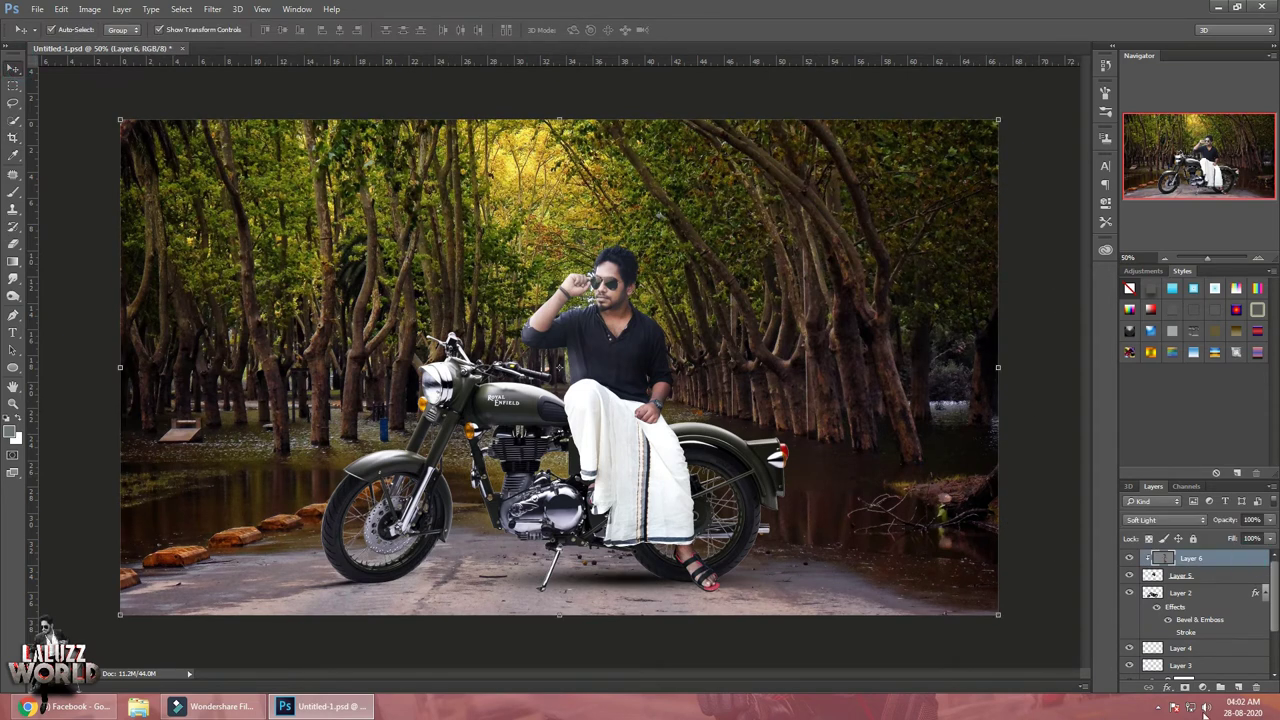
{"action": "left_click", "coordinate": [1203, 688]}
Add a clipped Levels layer with midtone 0.96, input white 242 and output white 223
{"action": "left_click", "coordinate": [1182, 463]}
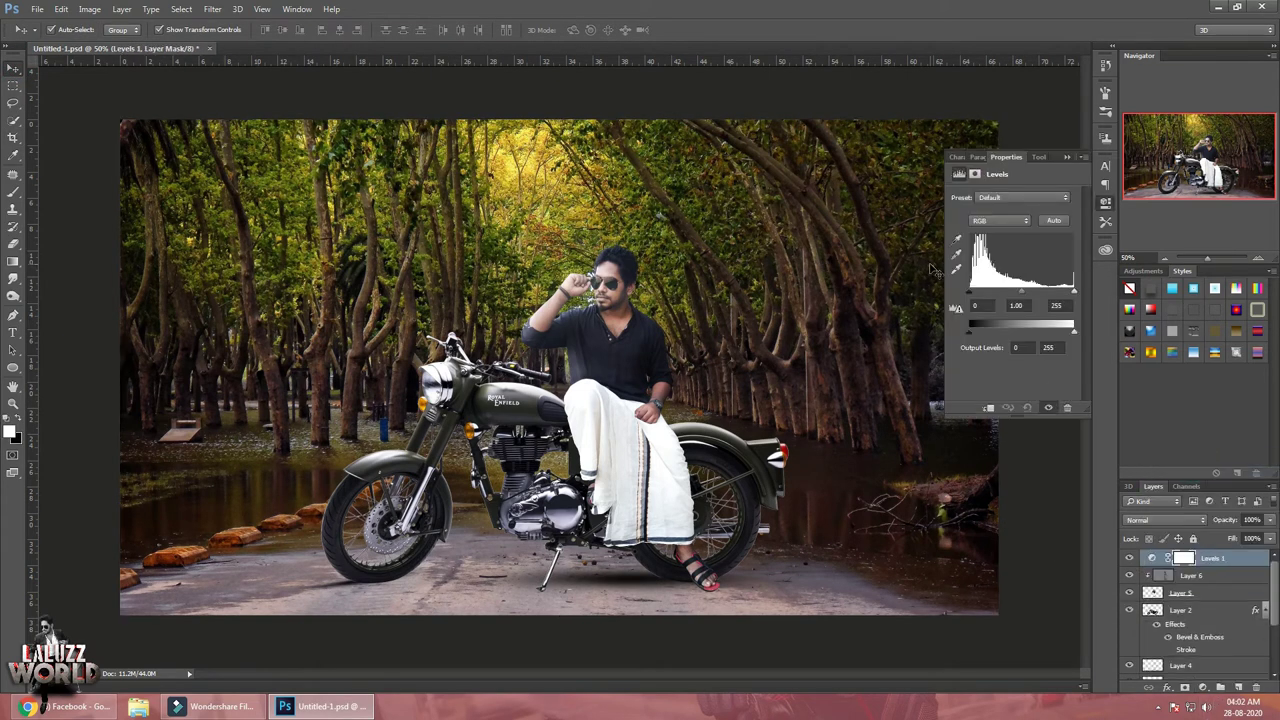
{"action": "left_click_drag", "start_coordinate": [1021, 289], "coordinate": [1066, 289]}
{"action": "left_click", "coordinate": [988, 407]}
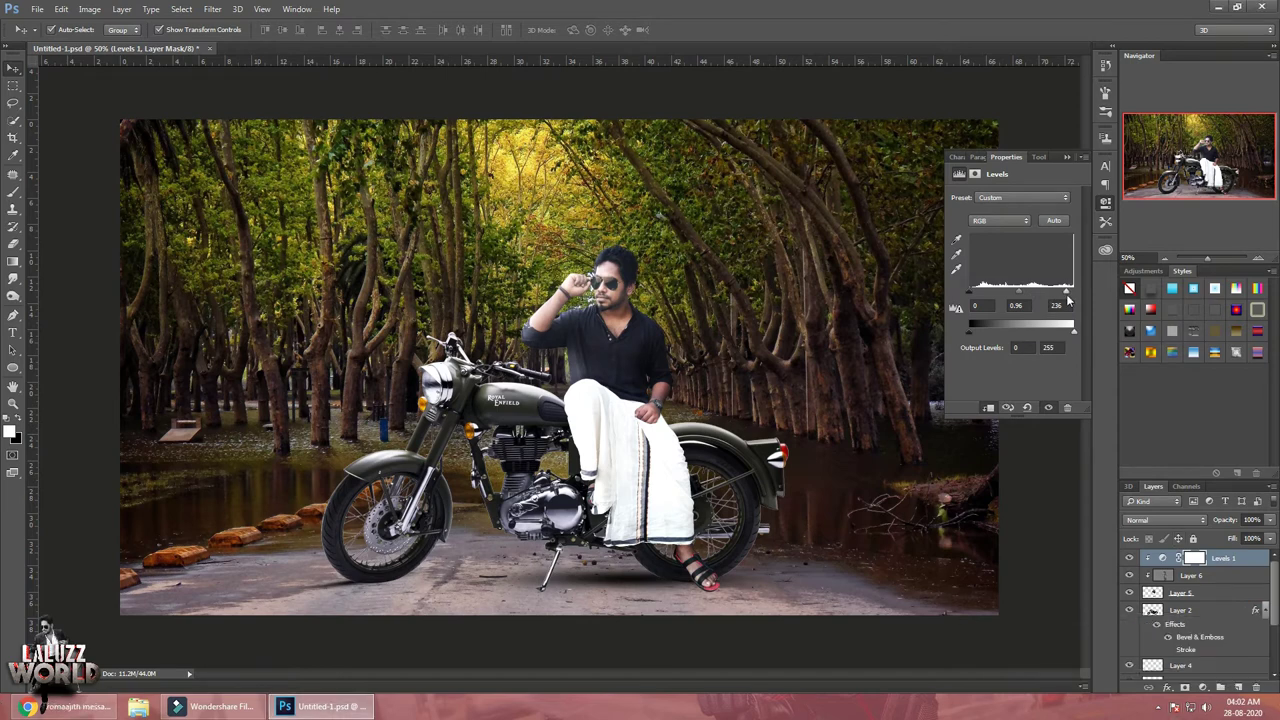
{"action": "left_click_drag", "start_coordinate": [1065, 292], "coordinate": [1066, 336]}
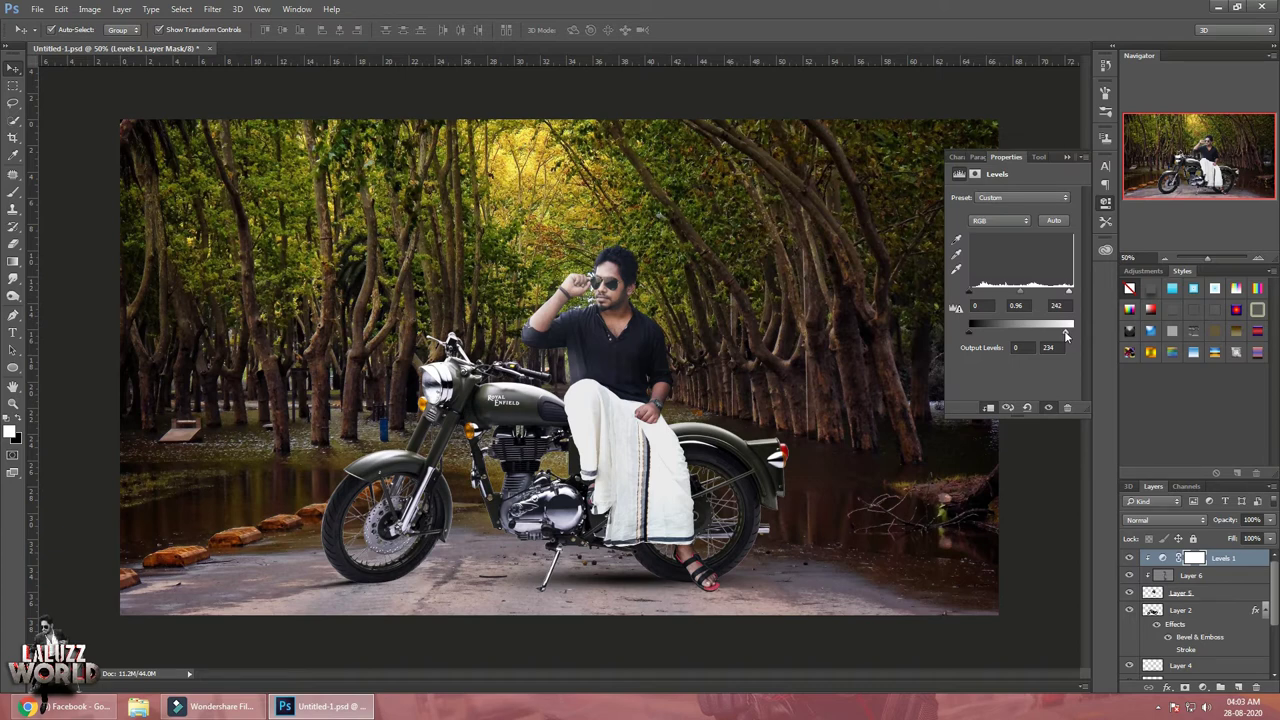
{"action": "left_click_drag", "start_coordinate": [1066, 337], "coordinate": [1061, 337]}
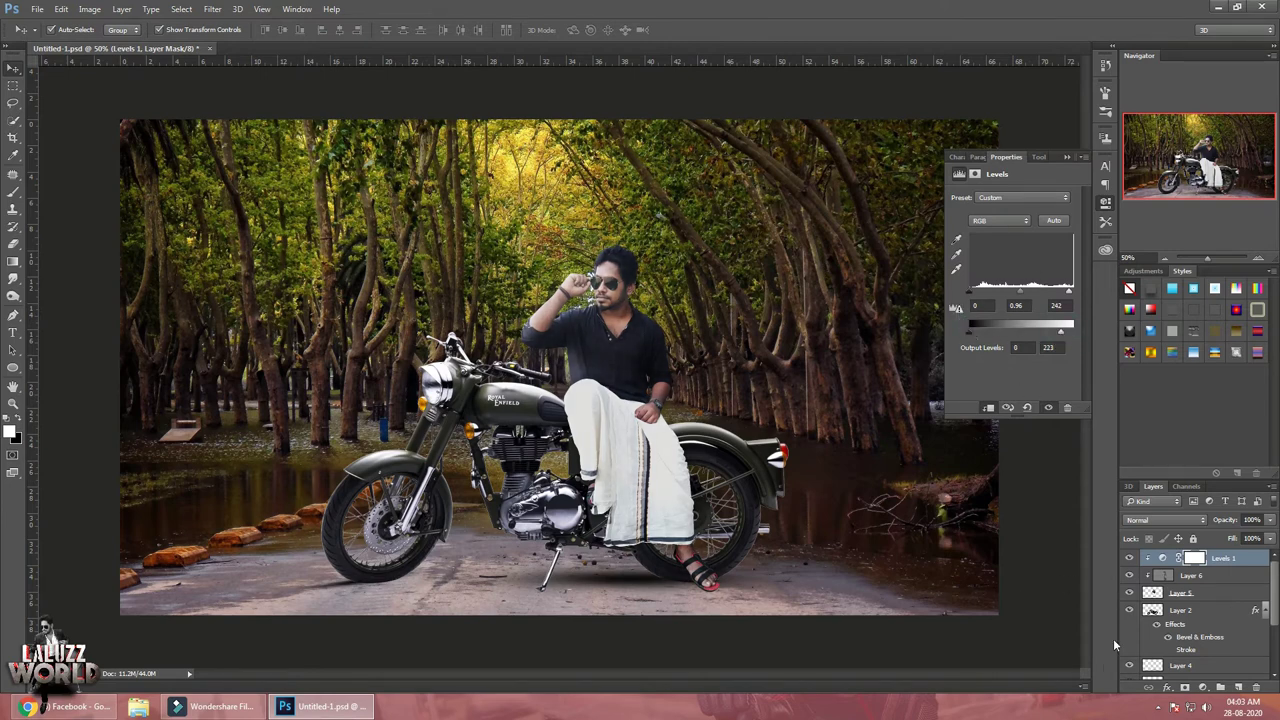
{"action": "left_click", "coordinate": [1203, 687]}
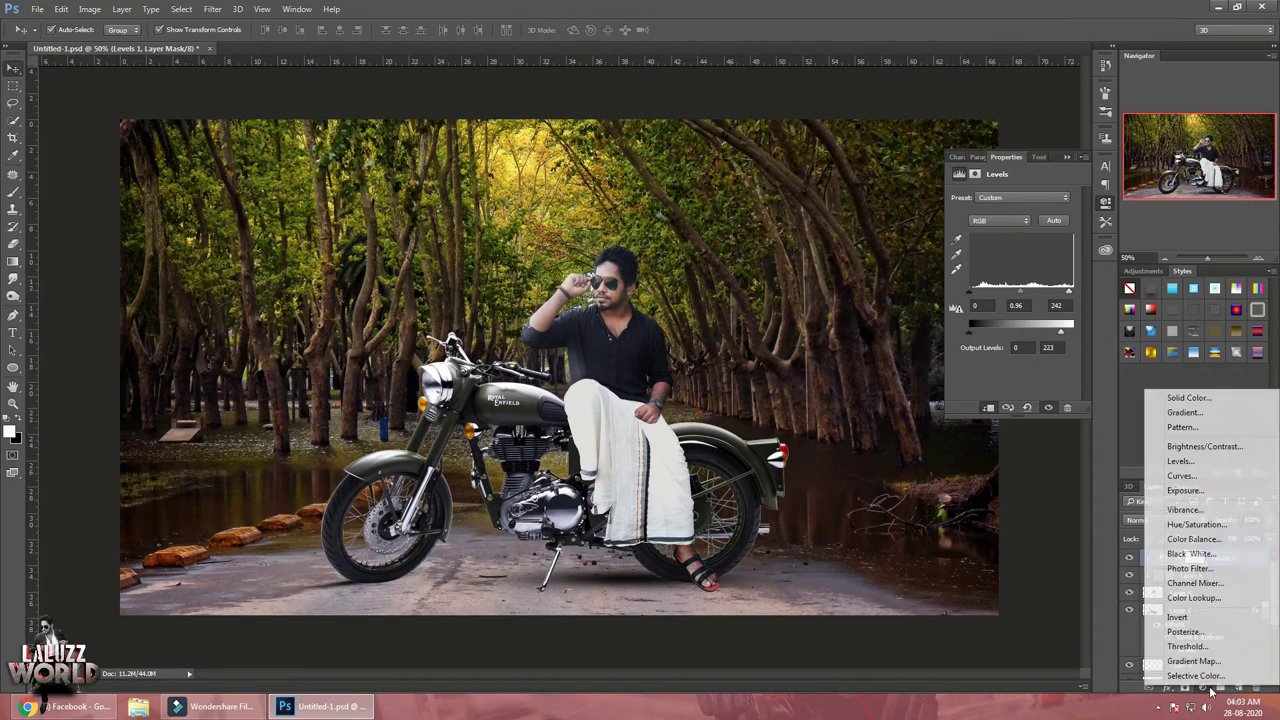
Add a Curves layer that slightly raises the blue, green and red channel midpoints
{"action": "left_click", "coordinate": [1181, 475]}
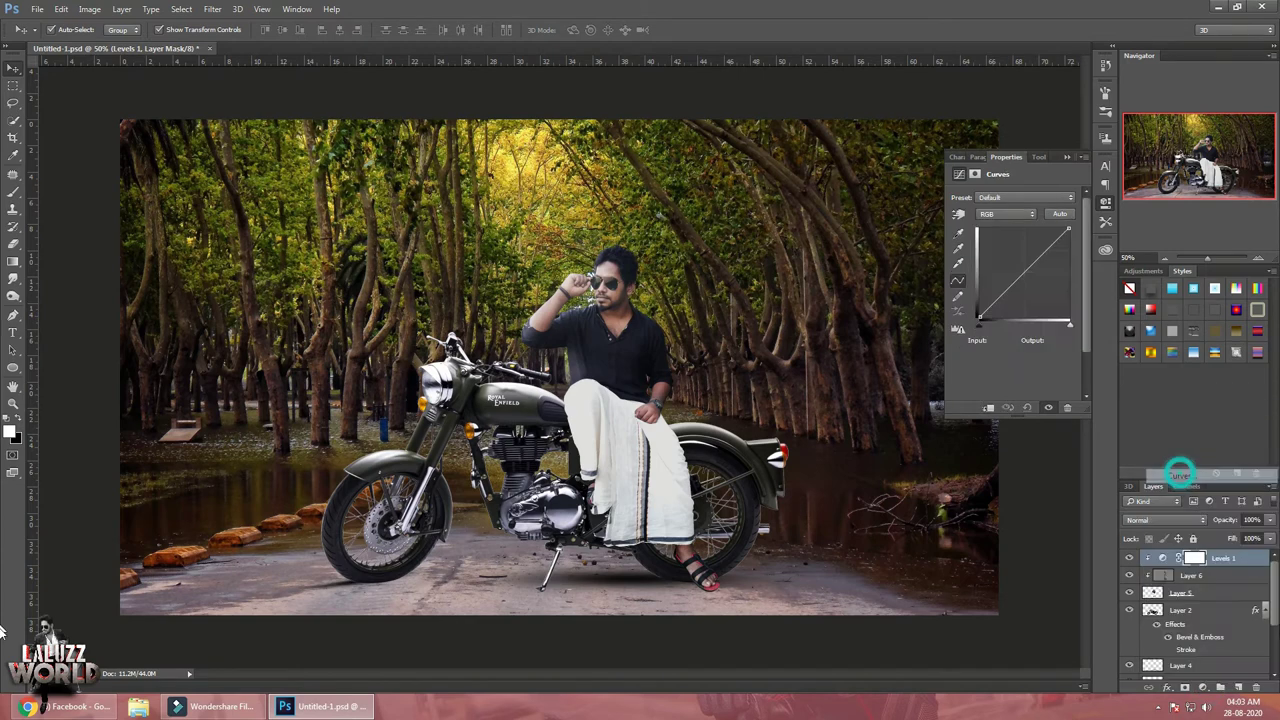
{"action": "left_click", "coordinate": [993, 198]}
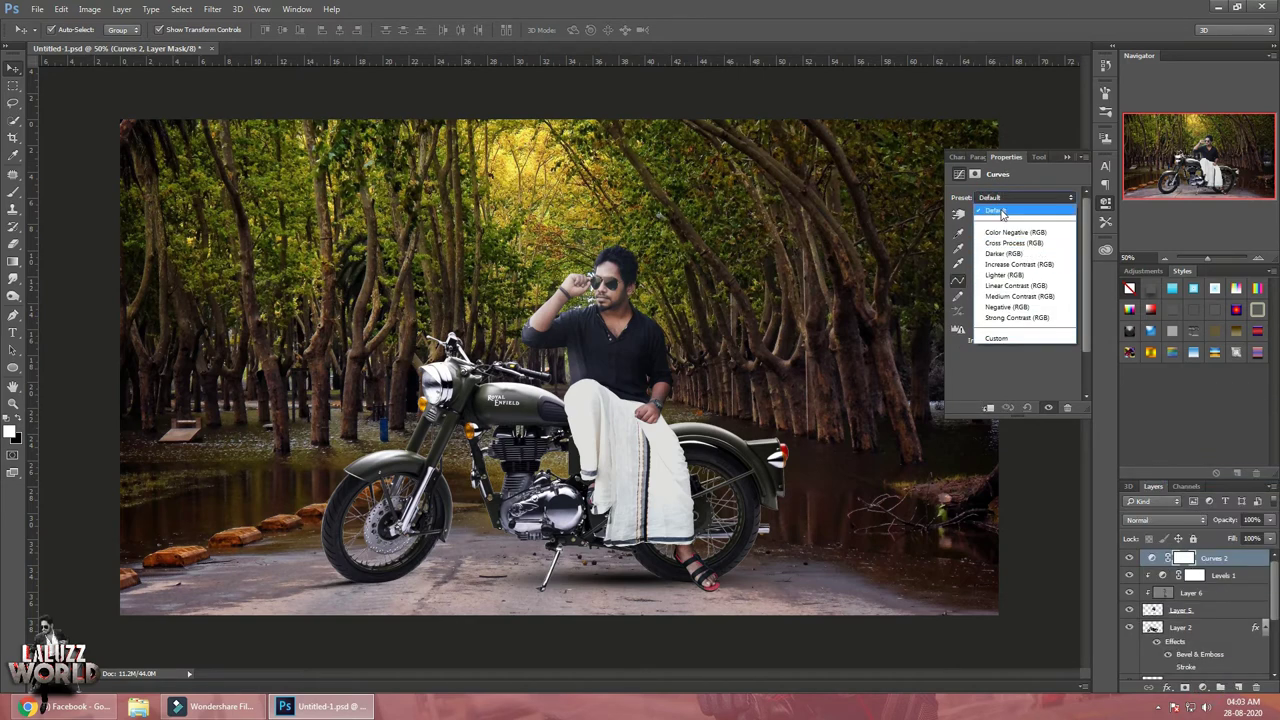
{"action": "left_click", "coordinate": [1000, 211]}
{"action": "left_click", "coordinate": [1010, 213]}
{"action": "left_click", "coordinate": [995, 250]}
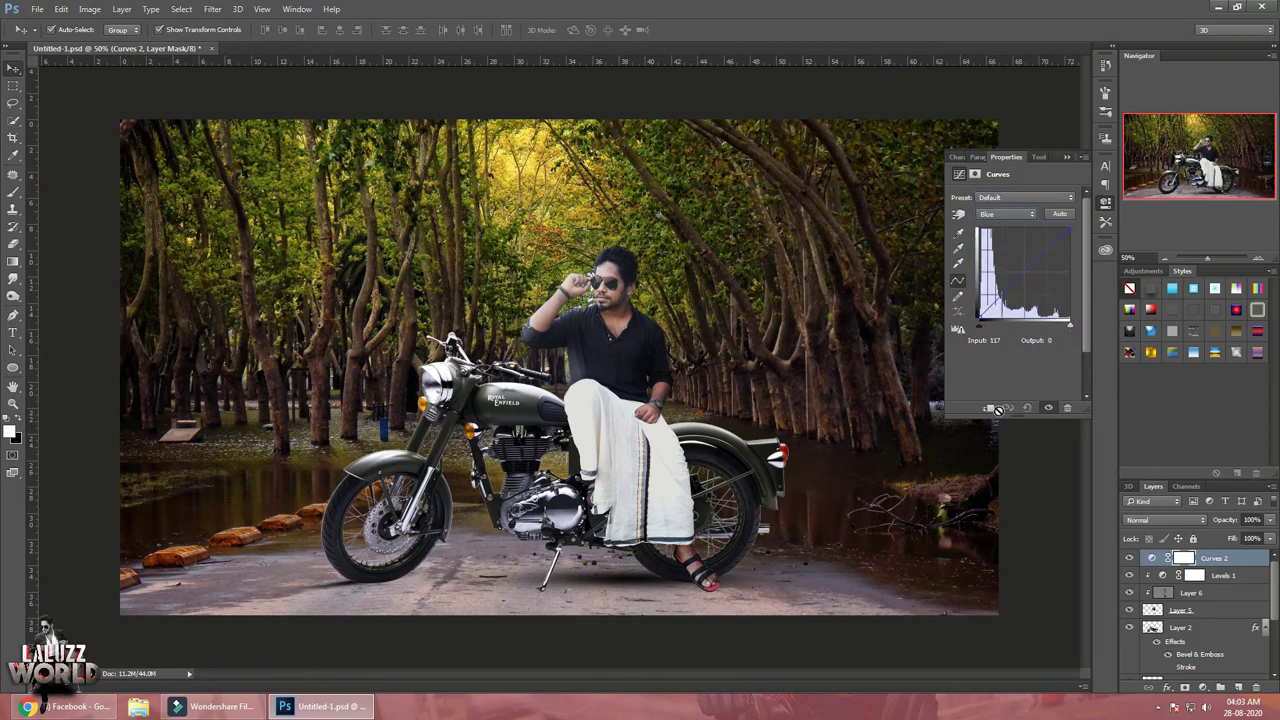
{"action": "left_click_drag", "start_coordinate": [1023, 275], "coordinate": [1028, 270]}
{"action": "left_click", "coordinate": [1013, 214]}
{"action": "left_click", "coordinate": [1000, 232]}
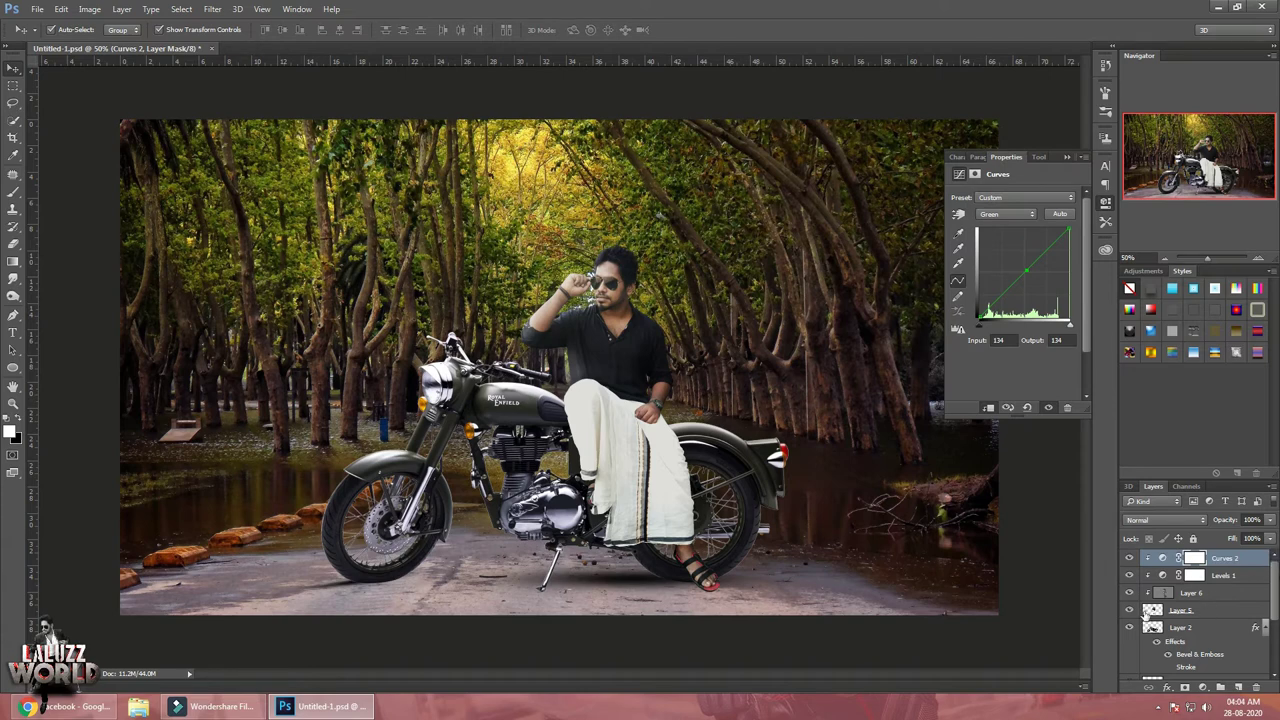
{"action": "left_click", "coordinate": [1013, 233]}
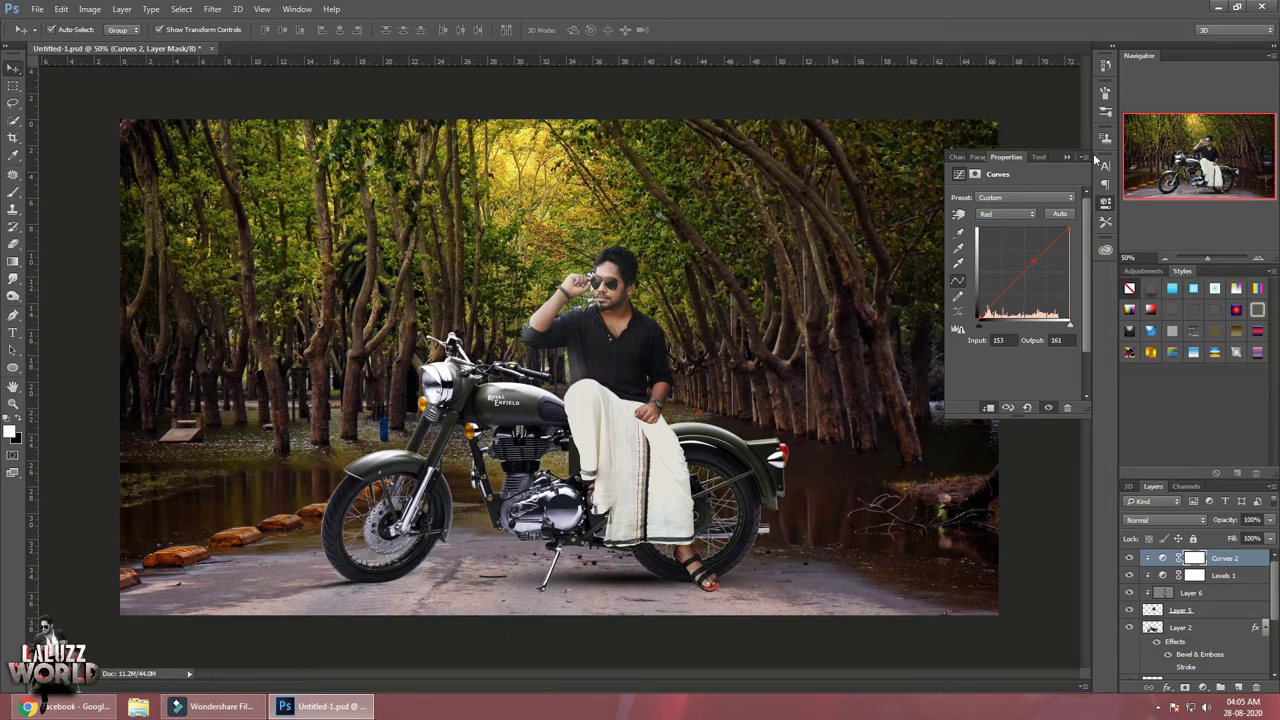
{"action": "left_click", "coordinate": [1225, 594]}
Group Layer 6, Layer 5 and Layer 2 into Group 1
{"action": "left_click", "coordinate": [1105, 204]}
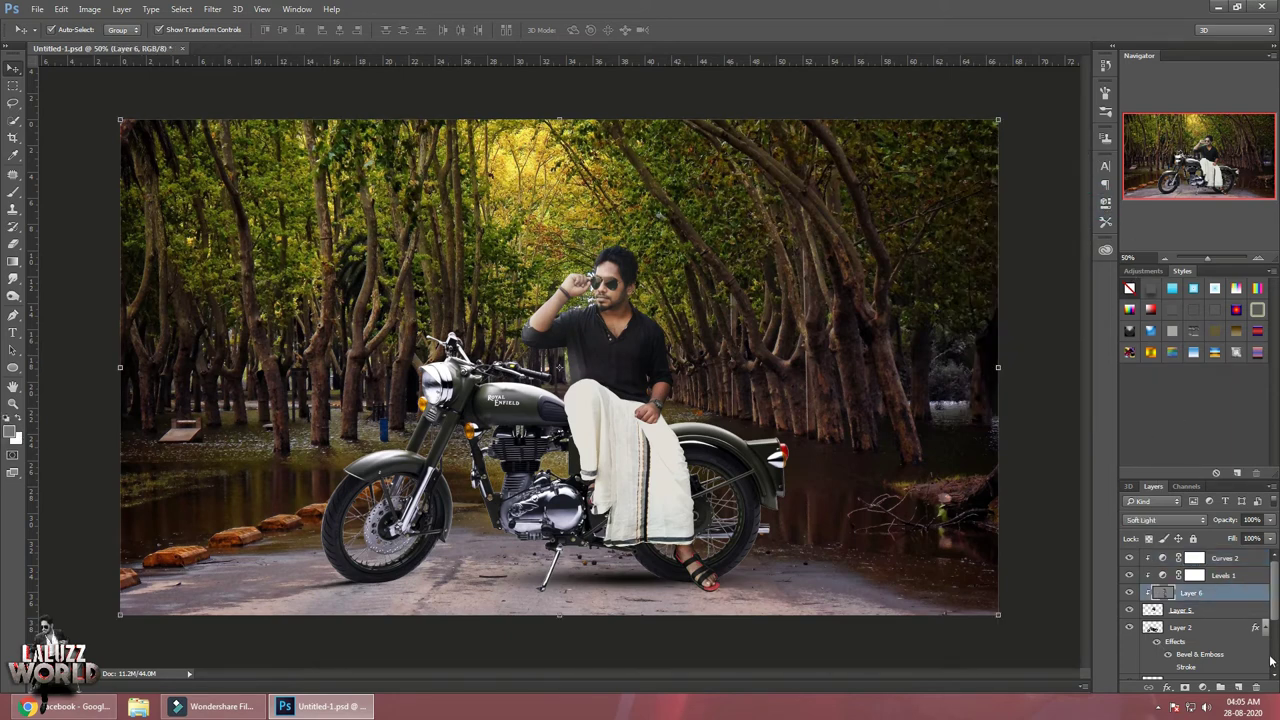
{"action": "left_click", "coordinate": [1182, 610], "text": "shift"}
{"action": "left_click", "coordinate": [1182, 627], "text": "shift"}
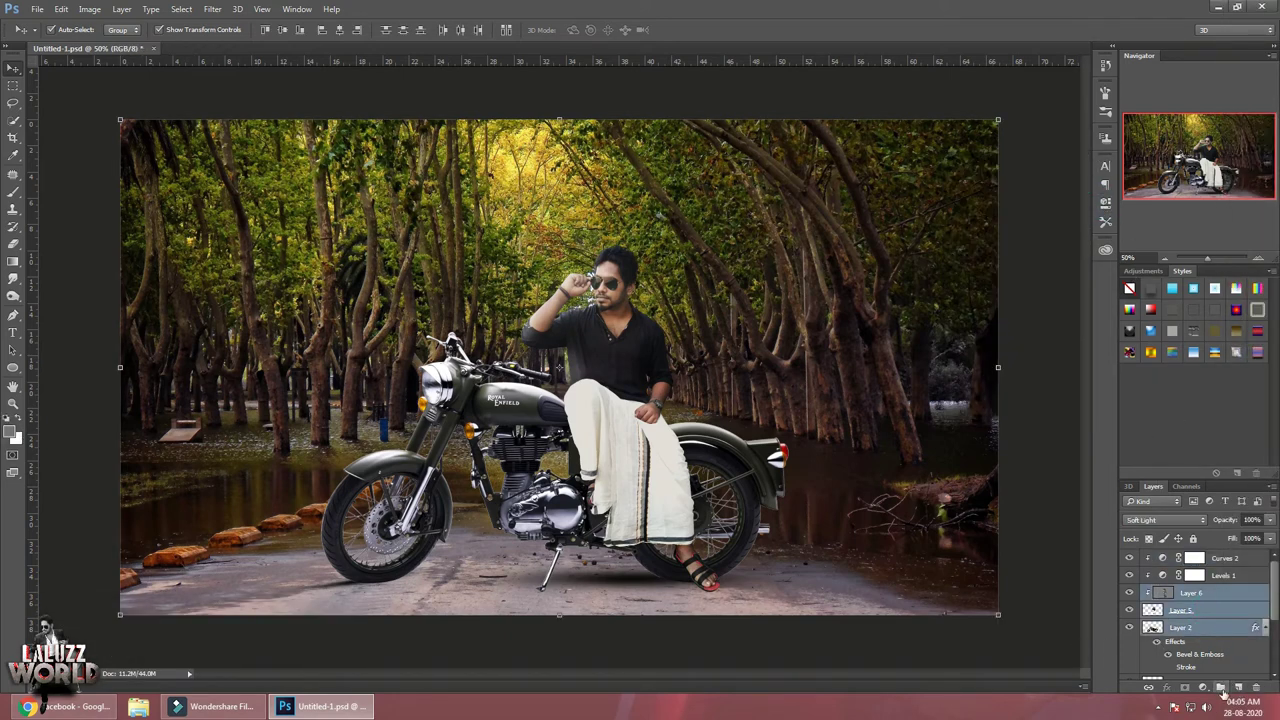
{"action": "left_click", "coordinate": [1221, 687]}
Release Levels 1 and Curves 2 from their clipping, then clip them to Group 1
{"action": "left_click", "coordinate": [1230, 576]}
{"action": "left_click", "coordinate": [1233, 591], "text": "shift"}
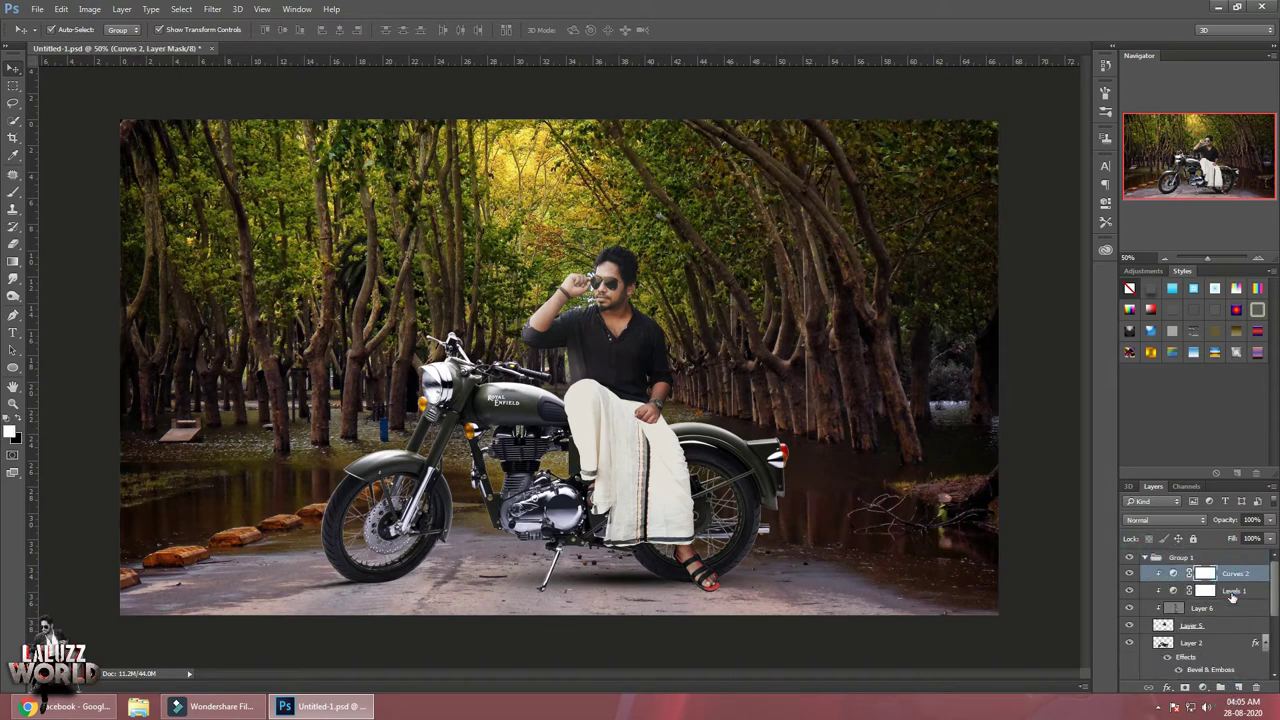
{"action": "right_click", "coordinate": [1233, 592]}
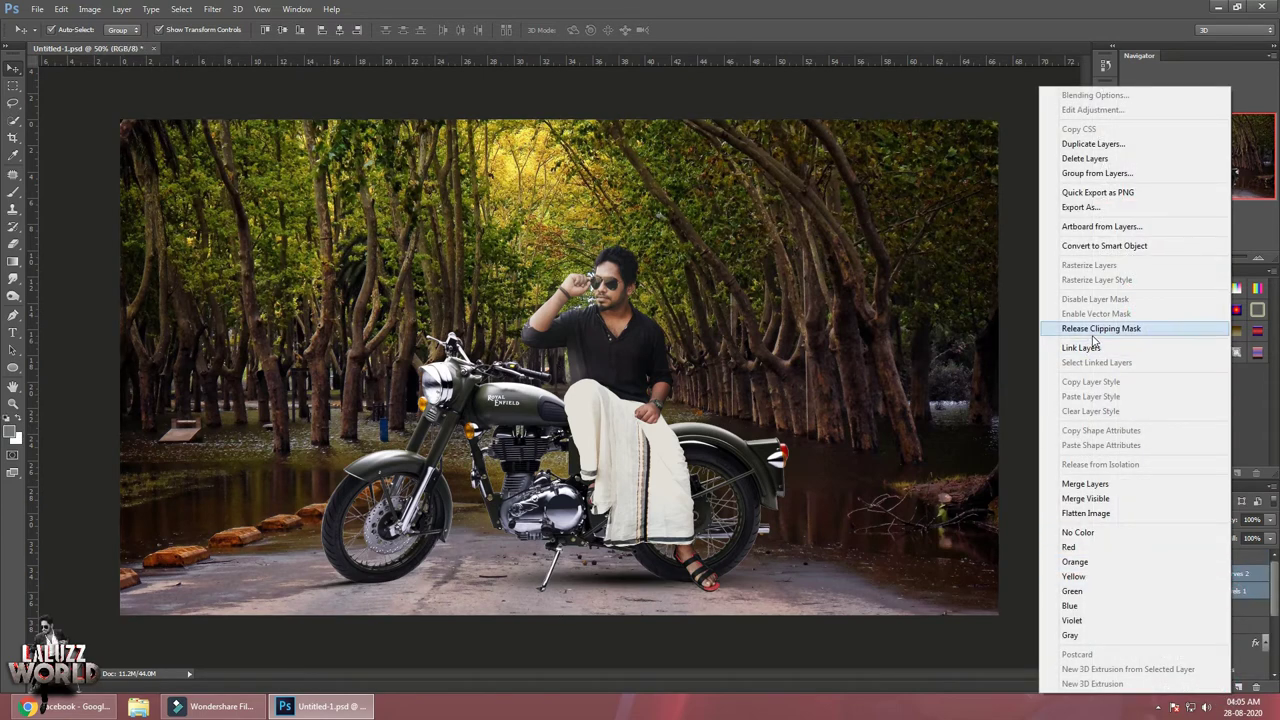
{"action": "left_click", "coordinate": [1097, 330]}
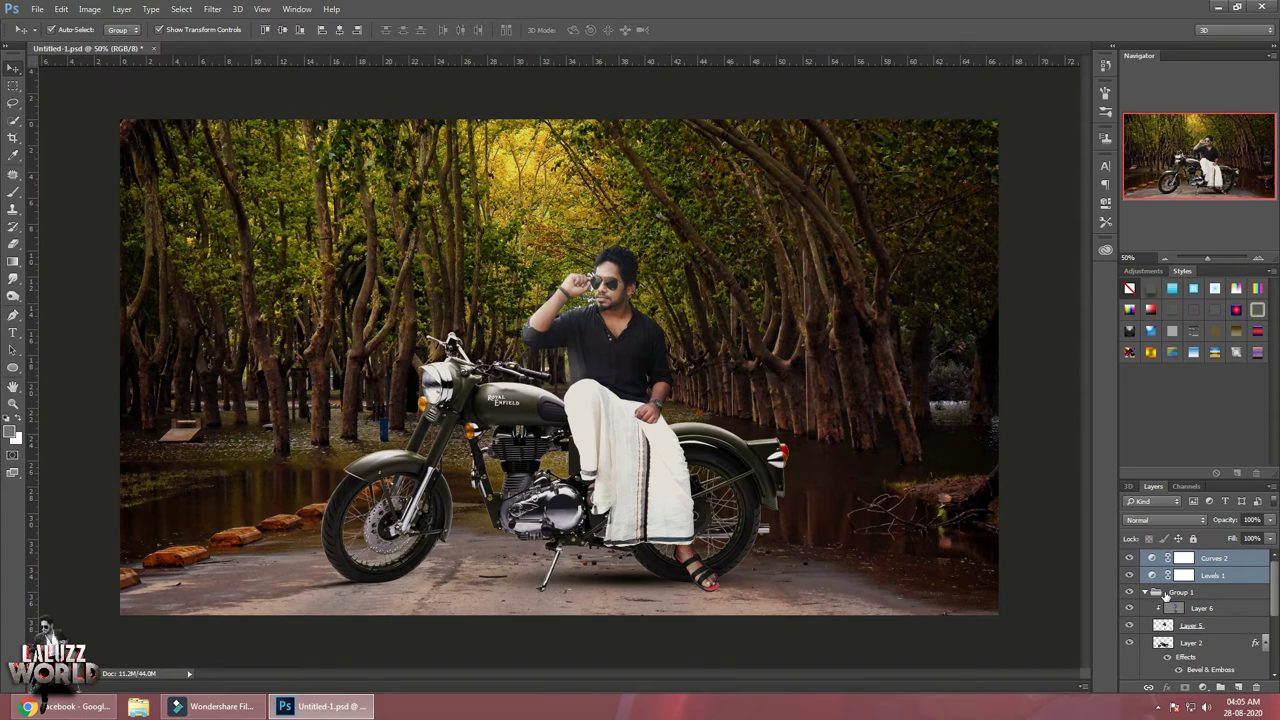
{"action": "right_click", "coordinate": [1215, 565]}
{"action": "left_click", "coordinate": [1090, 331]}
{"action": "left_click", "coordinate": [1143, 593]}
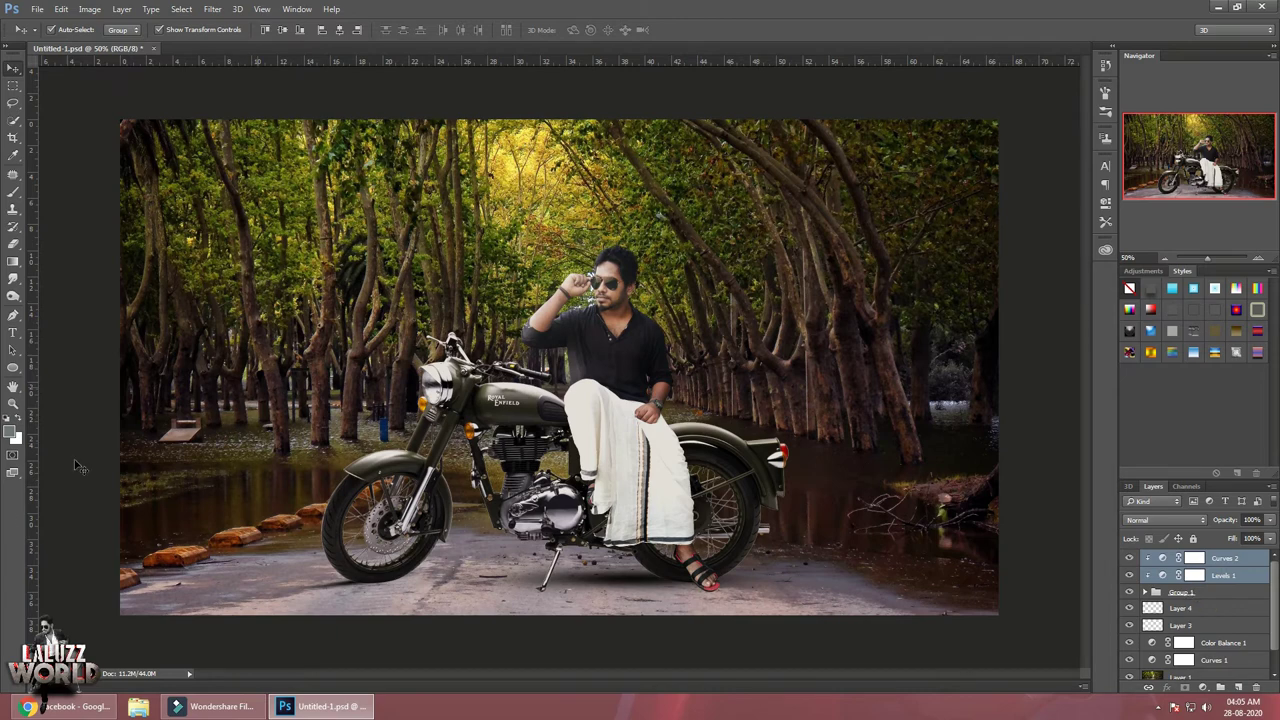
{"action": "left_click", "coordinate": [1214, 595]}
{"action": "left_click", "coordinate": [1145, 592]}
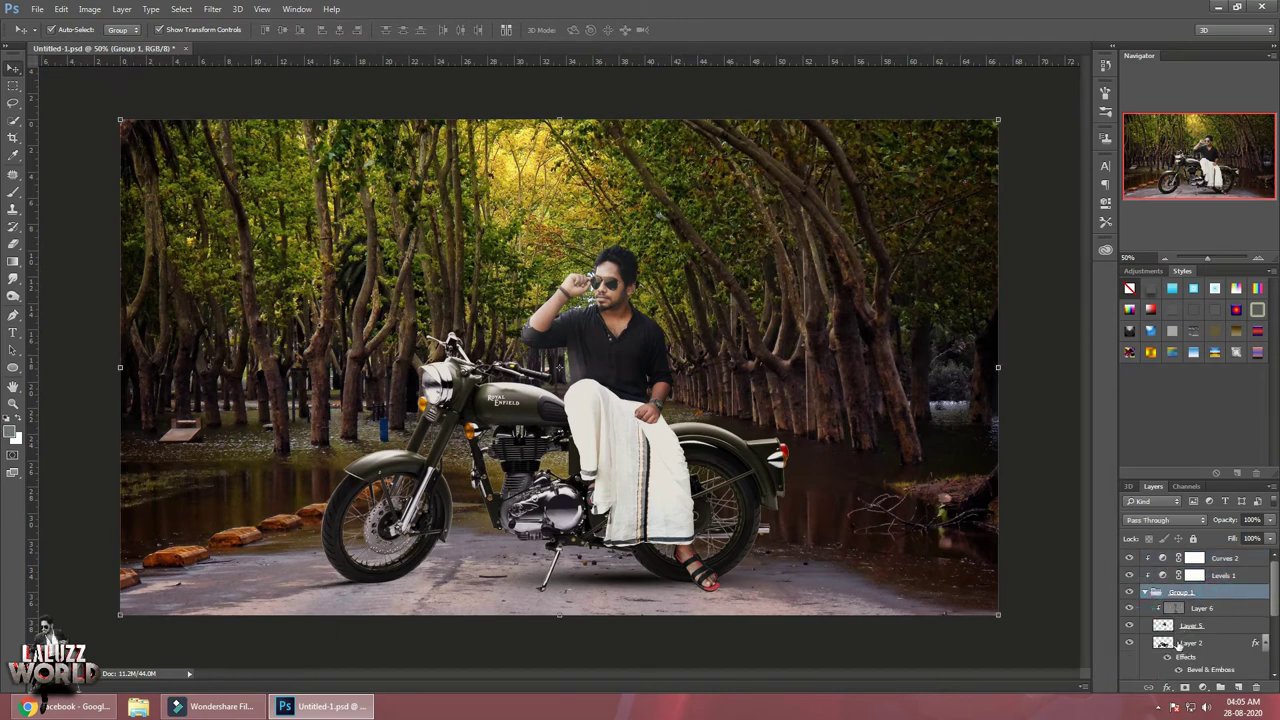
{"action": "left_click", "coordinate": [1200, 643]}
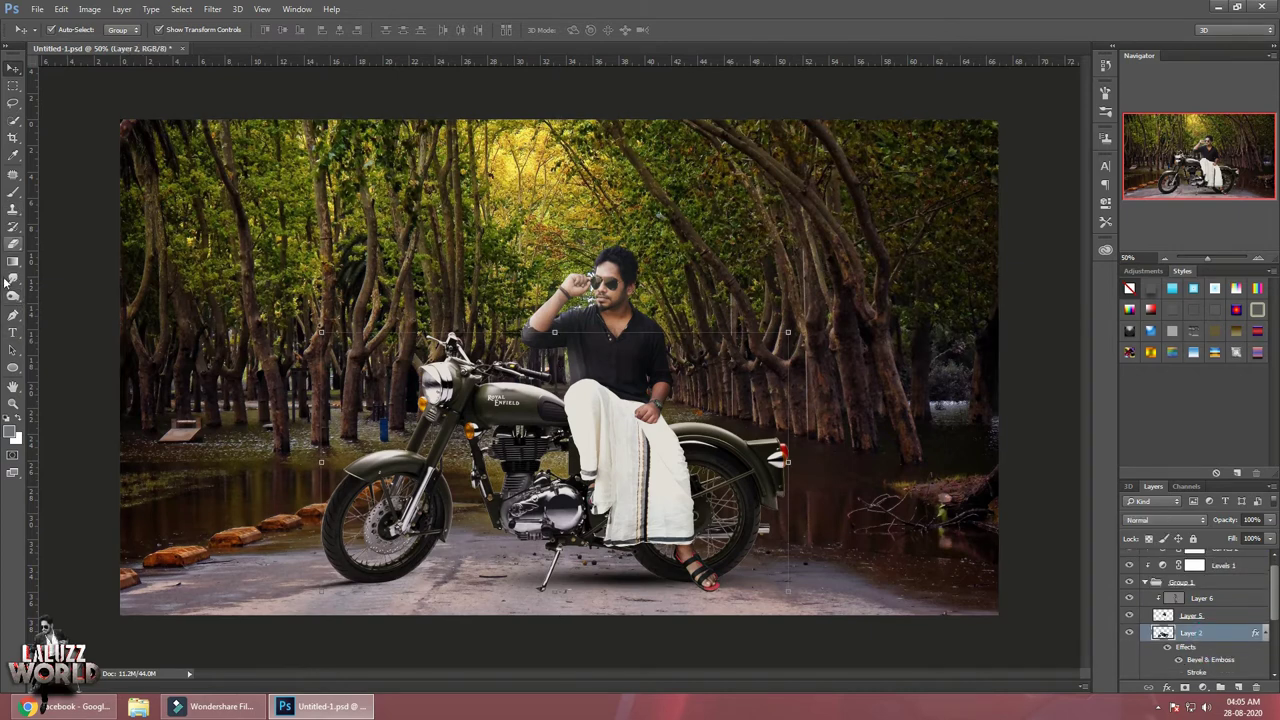
Switch to the Blur tool and lower its strength from 92% to 17%
{"action": "left_click_drag", "start_coordinate": [12, 279], "coordinate": [55, 284]}
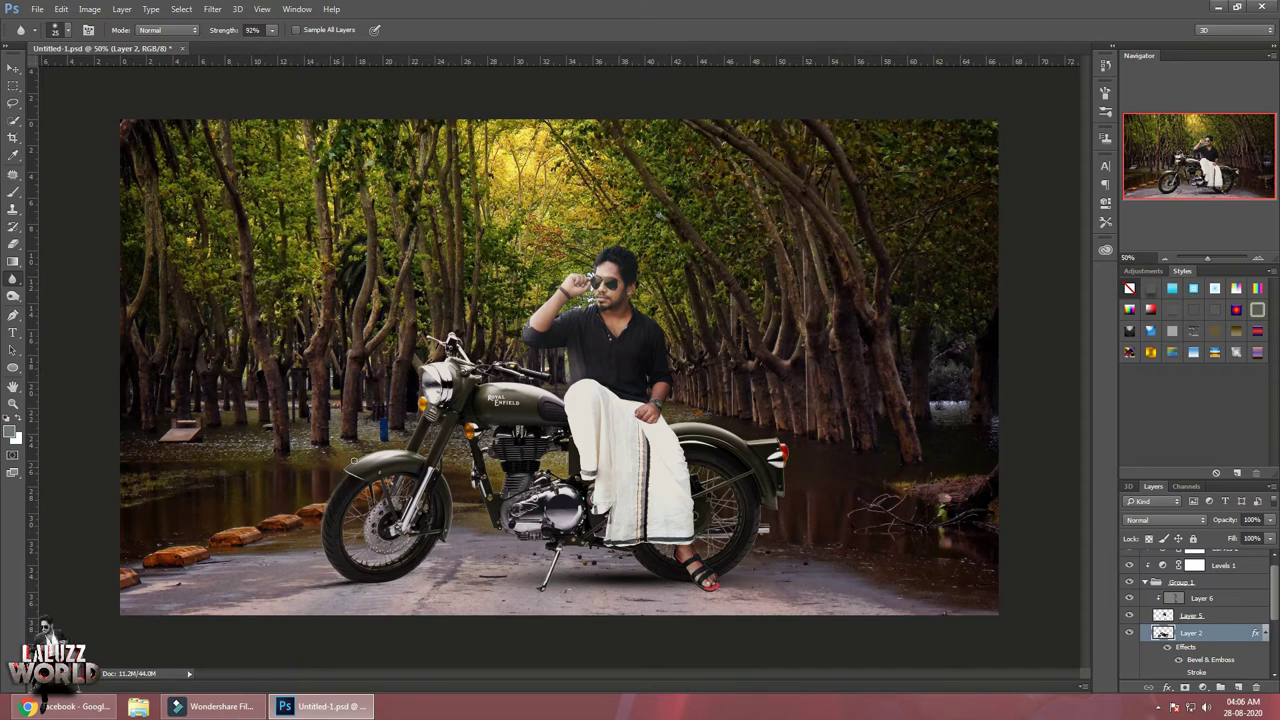
{"action": "key", "text": "ctrl+["}
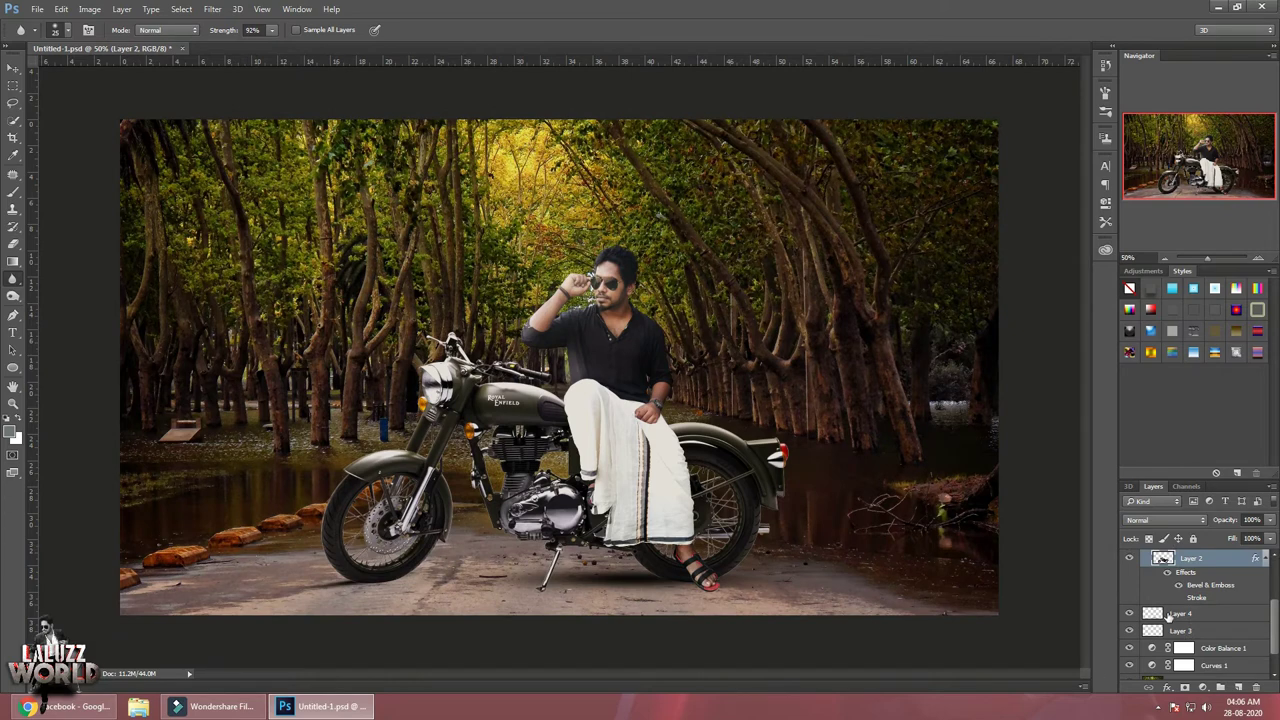
{"action": "scroll", "coordinate": [1254, 591], "scroll_direction": "up", "scroll_amount": 3}
Link the Levels 1 and Curves 2 adjustment layers together
{"action": "left_click", "coordinate": [1230, 578]}
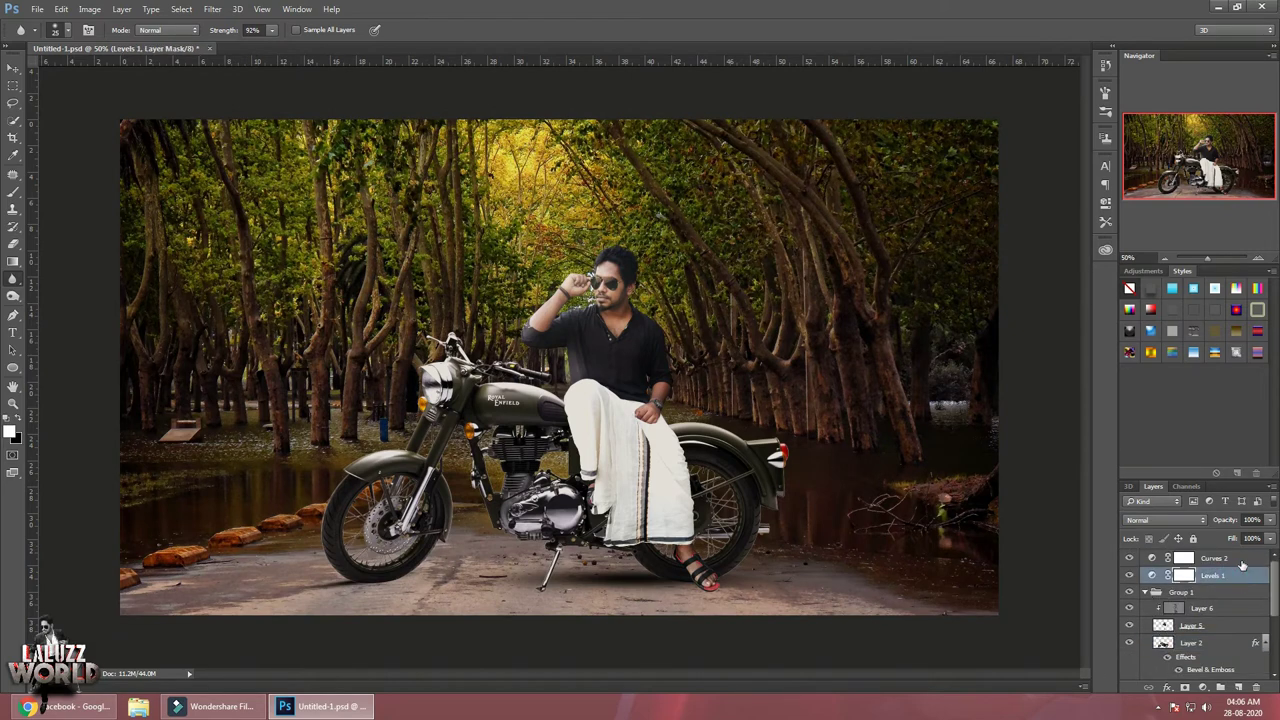
{"action": "left_click", "coordinate": [1240, 560], "text": "ctrl"}
{"action": "right_click", "coordinate": [1240, 562]}
{"action": "left_click", "coordinate": [1090, 347]}
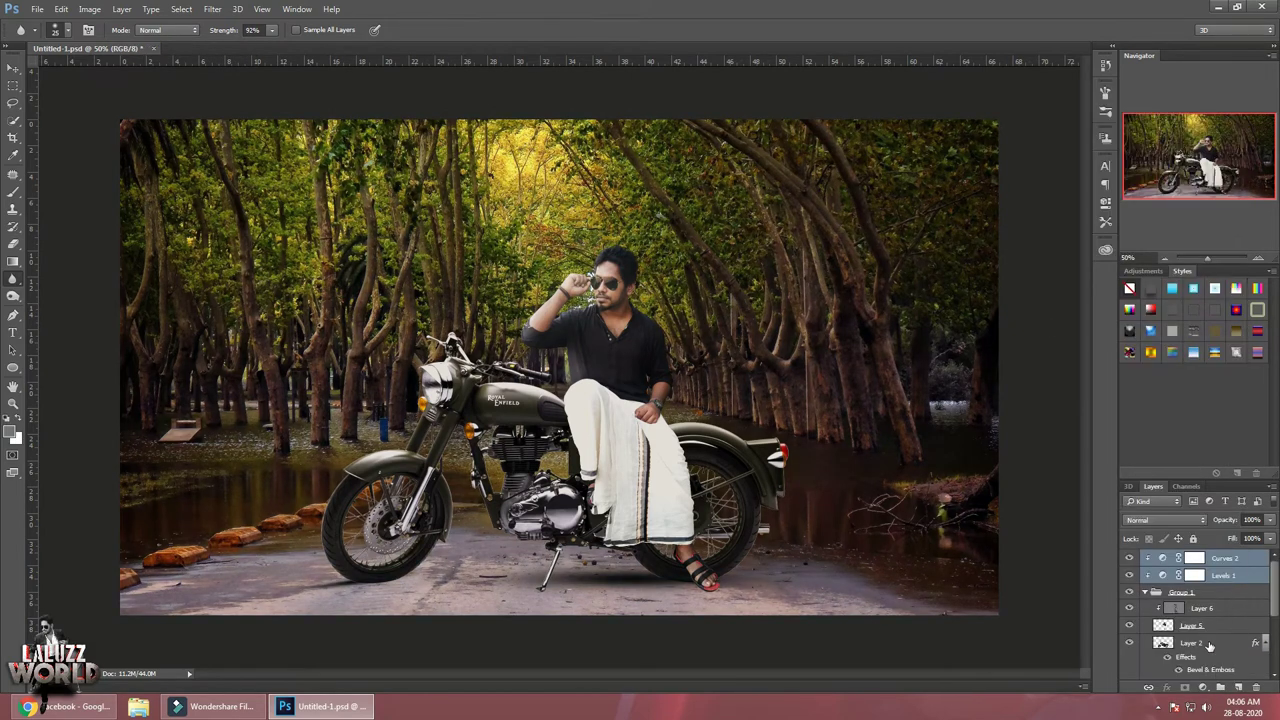
{"action": "left_click", "coordinate": [1205, 633]}
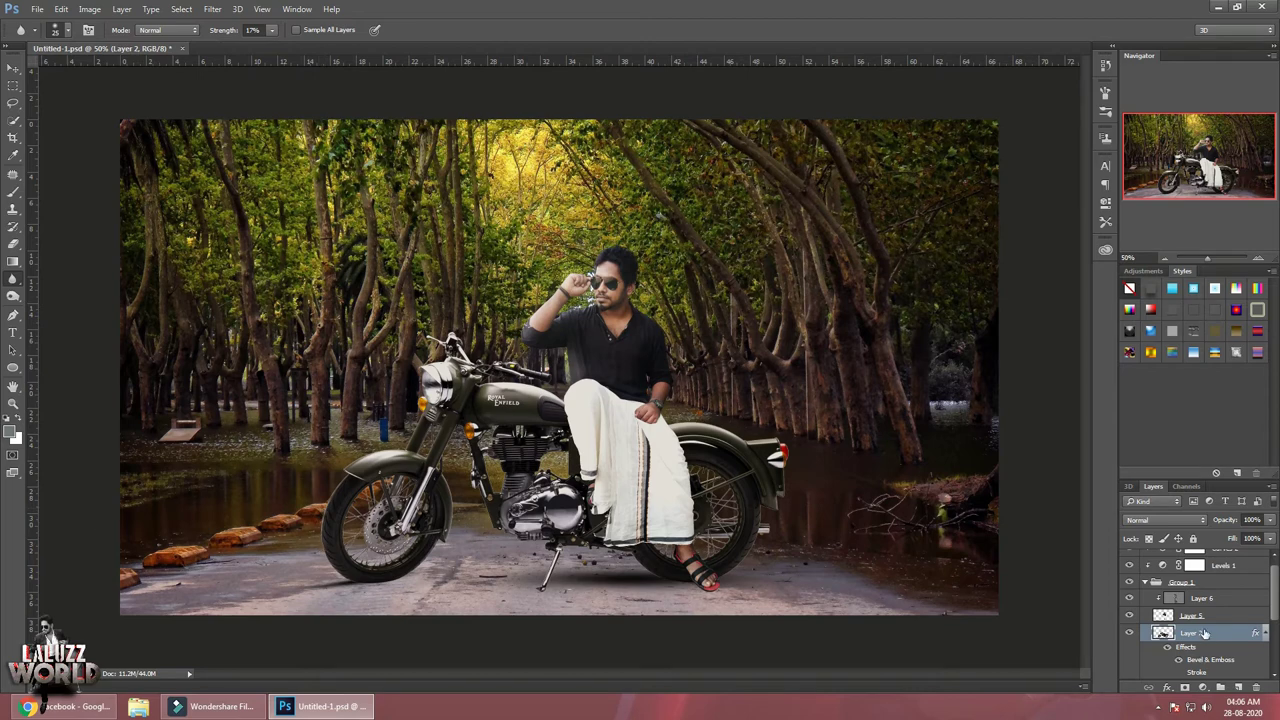
{"action": "left_click", "coordinate": [1202, 687]}
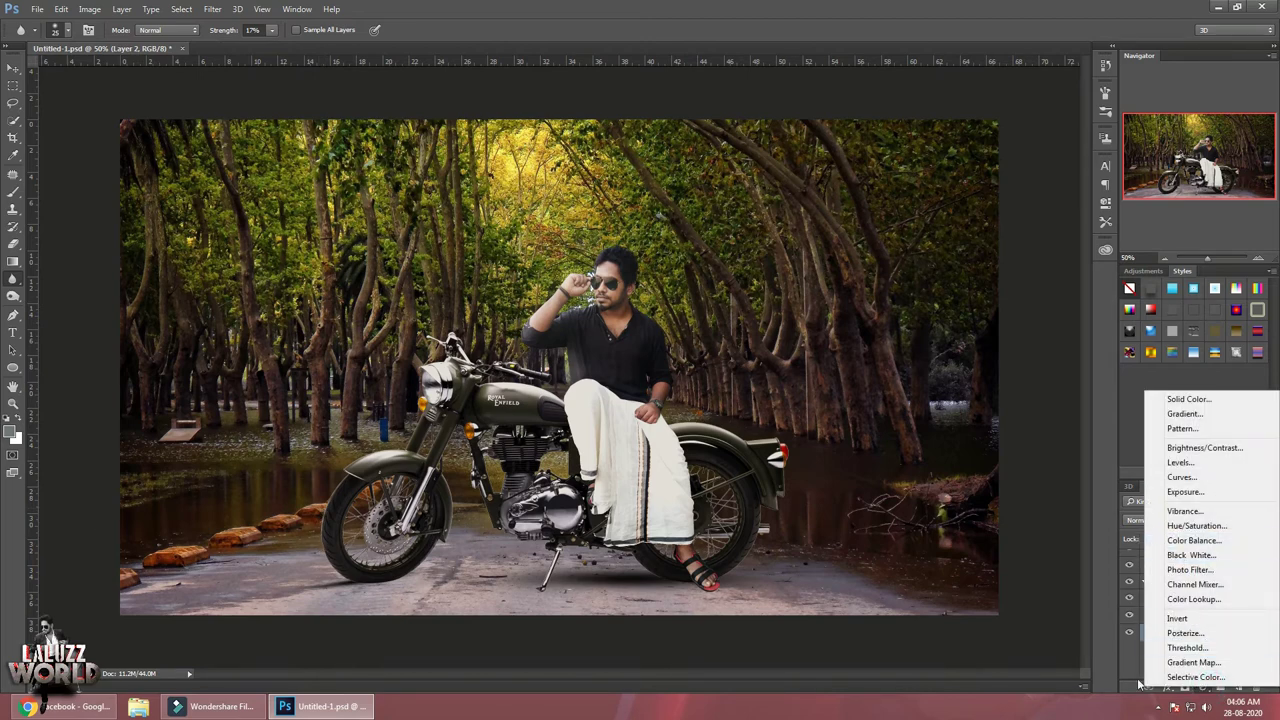
Add a grey-filled Layer 7 clipped to the bike in Soft Light blend mode
{"action": "left_click", "coordinate": [1158, 706]}
{"action": "left_click", "coordinate": [1237, 688]}
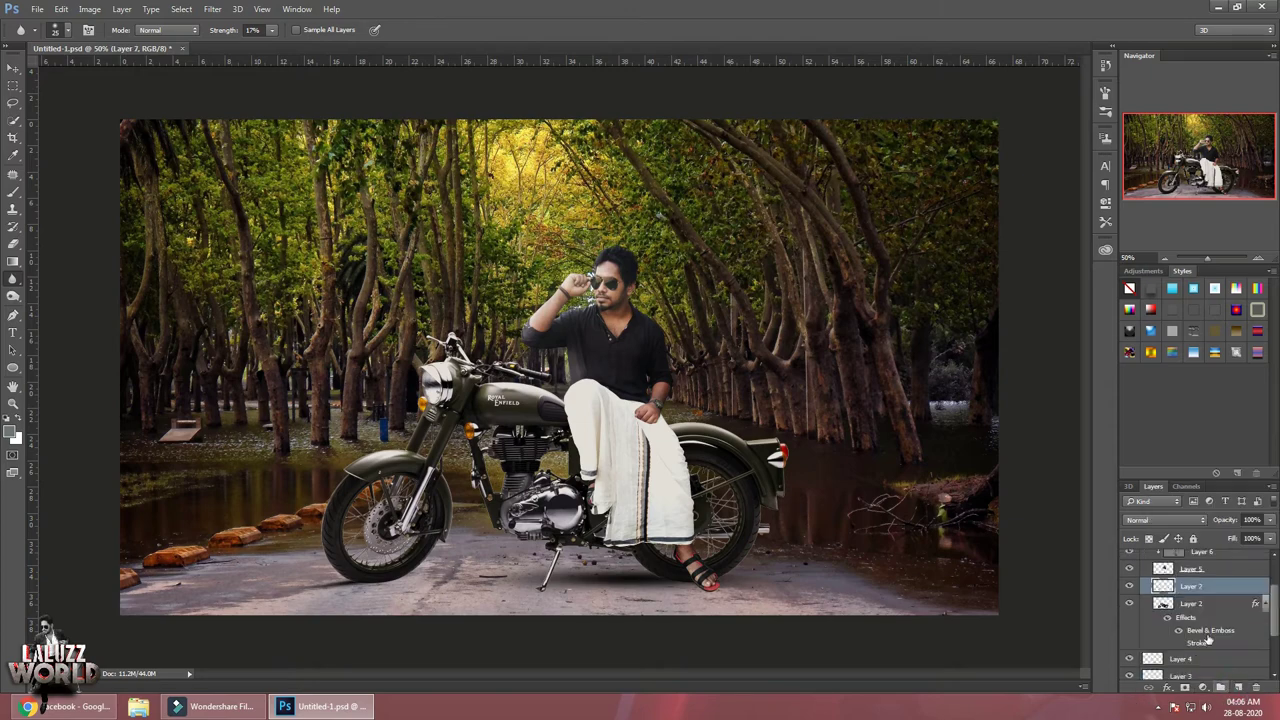
{"action": "left_click", "coordinate": [61, 9]}
{"action": "mouse_move", "coordinate": [89, 9]}
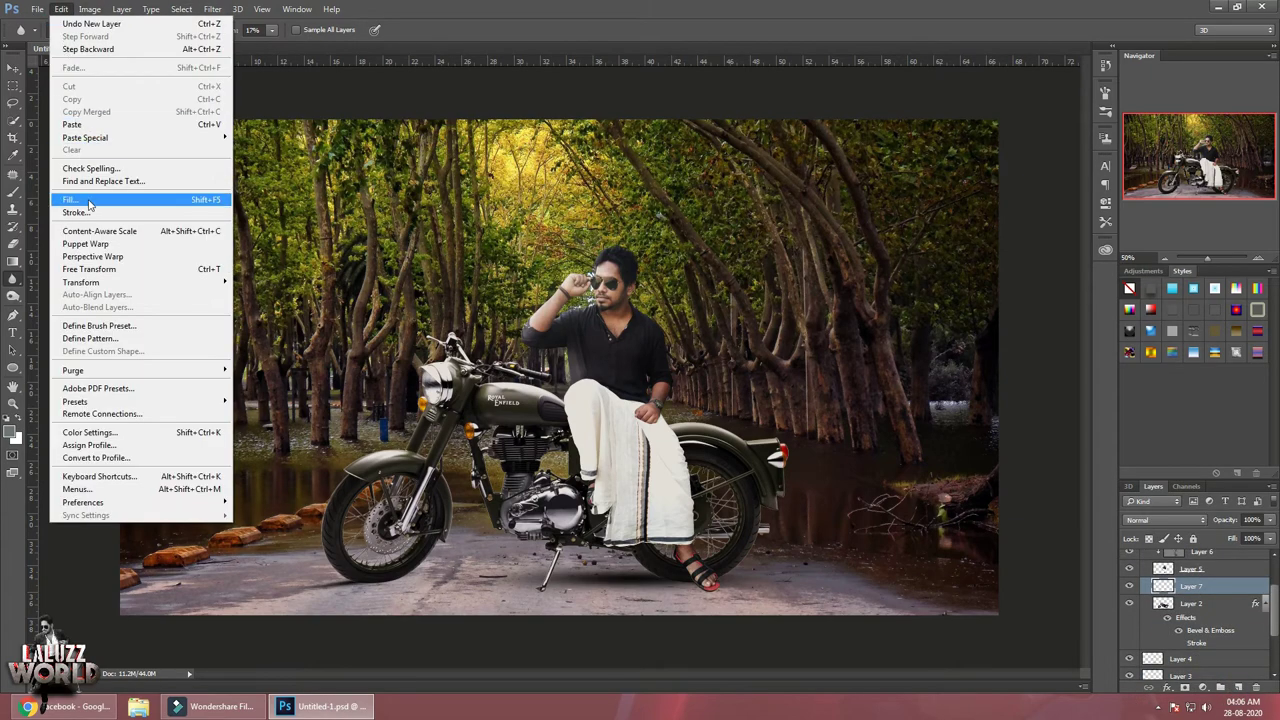
{"action": "left_click", "coordinate": [110, 201]}
{"action": "left_click", "coordinate": [725, 205]}
{"action": "right_click", "coordinate": [1188, 590]}
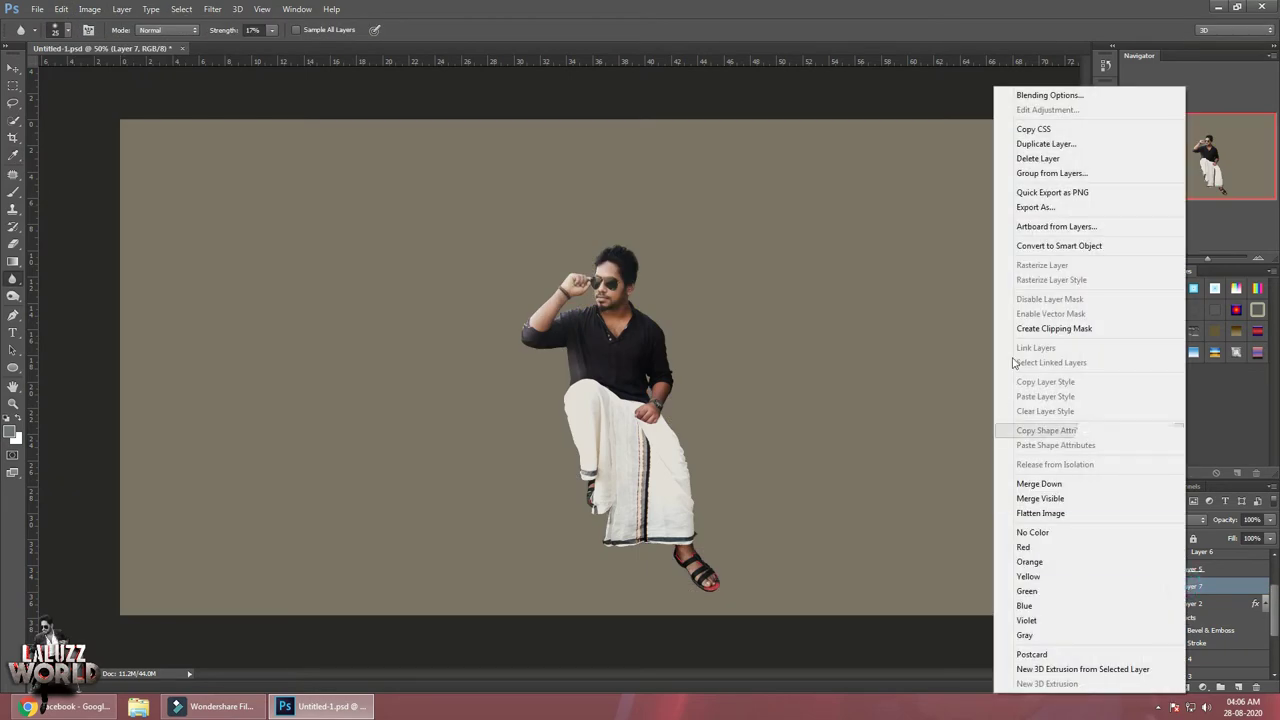
{"action": "left_click", "coordinate": [1063, 410]}
{"action": "left_click", "coordinate": [1165, 520]}
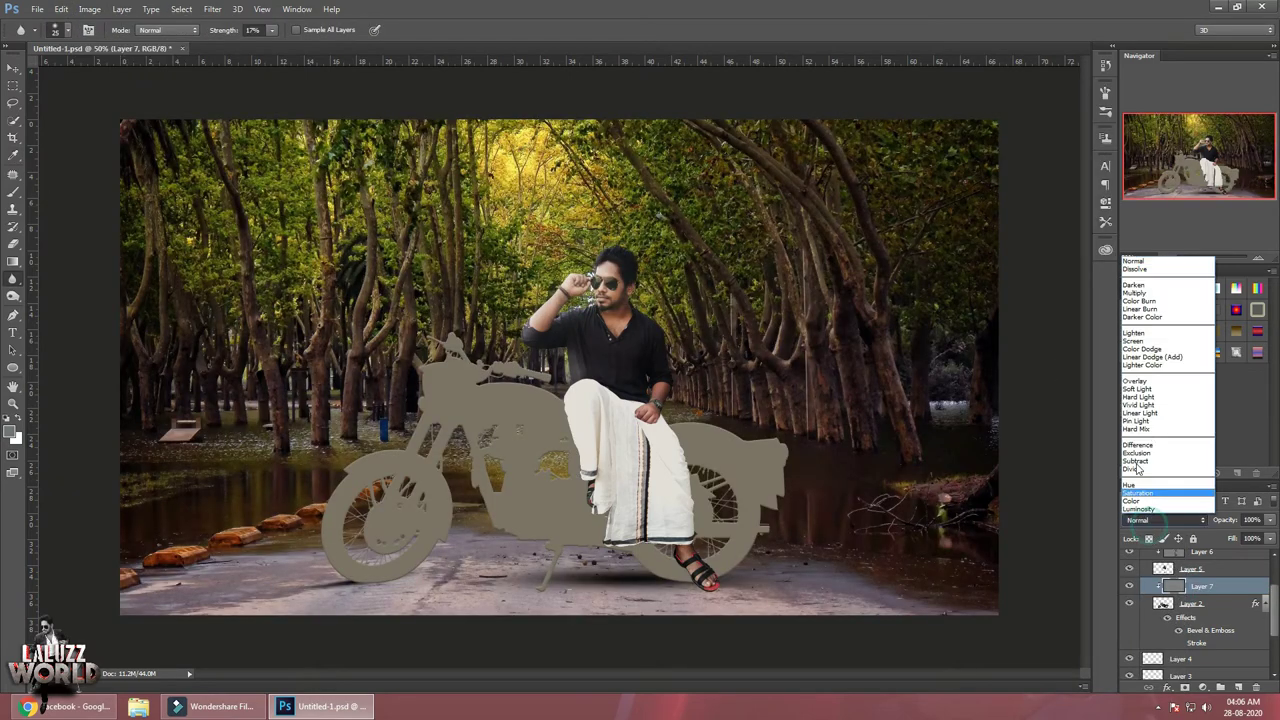
{"action": "left_click", "coordinate": [1140, 386]}
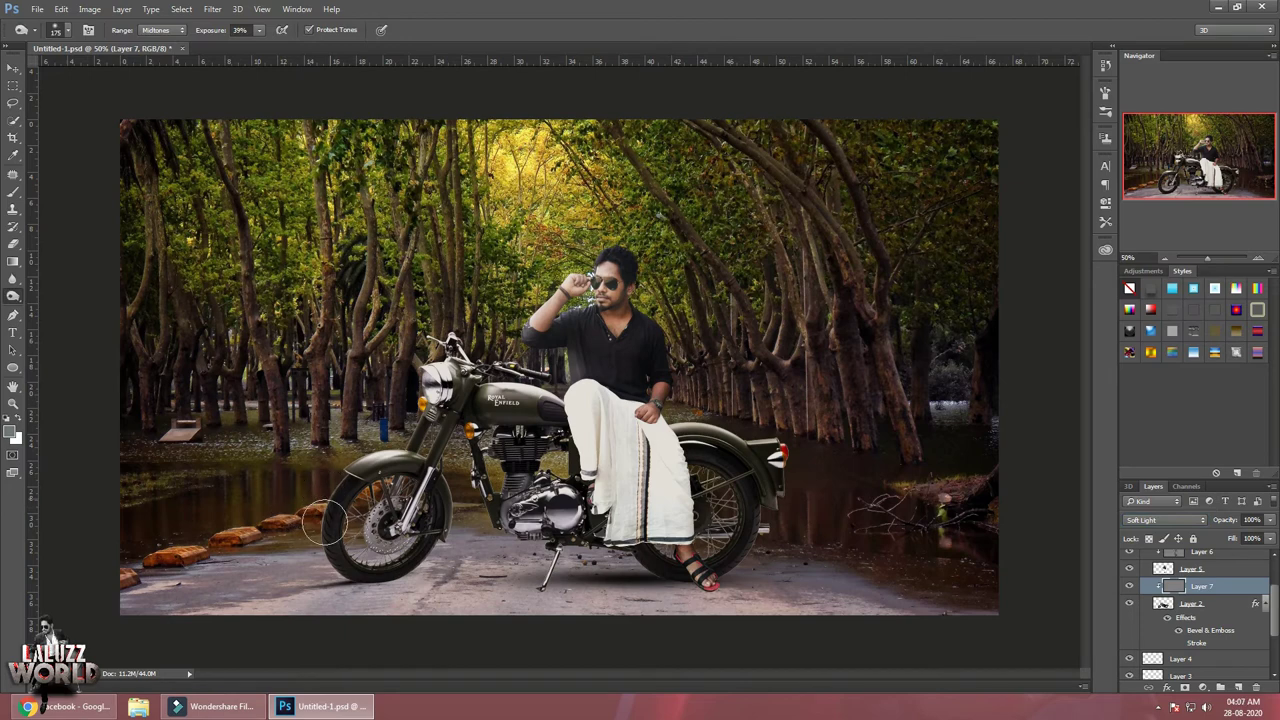
Lighten the bike's front and rear wheels, then save the document
{"action": "mouse_move", "coordinate": [306, 517]}
{"action": "left_mouse_down"}
{"action": "mouse_move", "coordinate": [322, 481]}
{"action": "mouse_move", "coordinate": [302, 525]}
{"action": "left_mouse_up"}
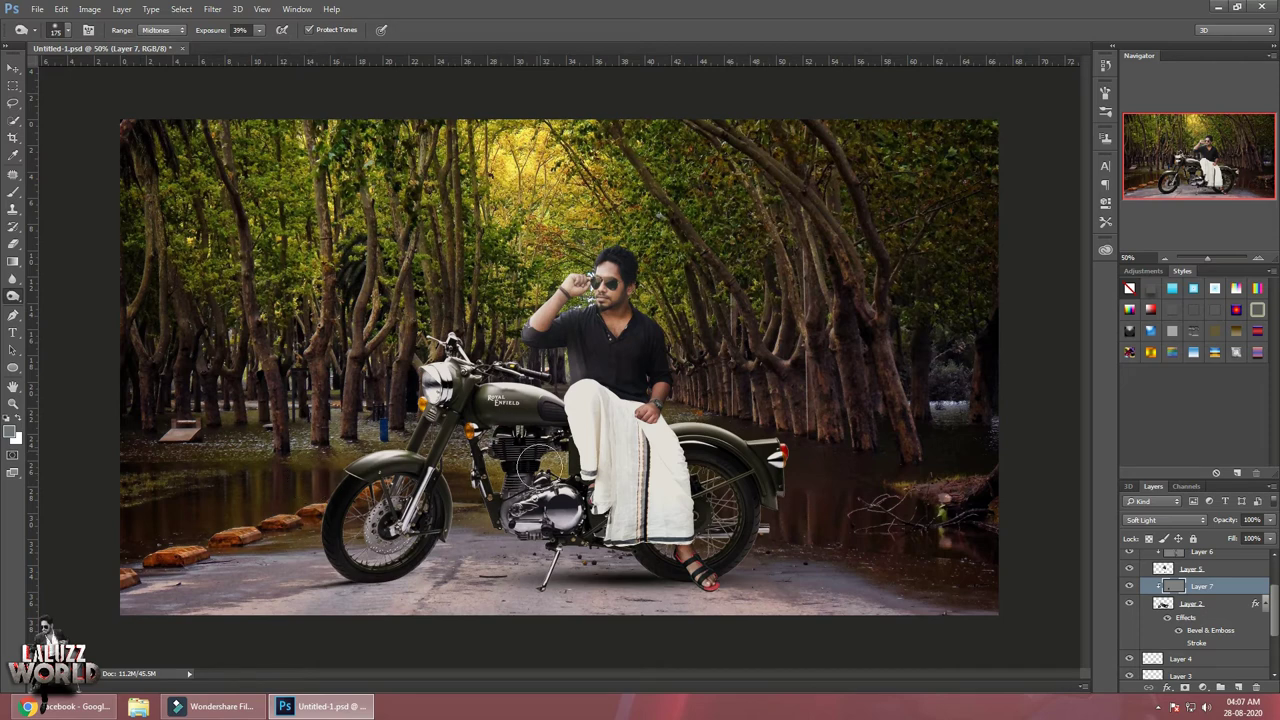
{"action": "left_click_drag", "start_coordinate": [723, 532], "coordinate": [777, 504]}
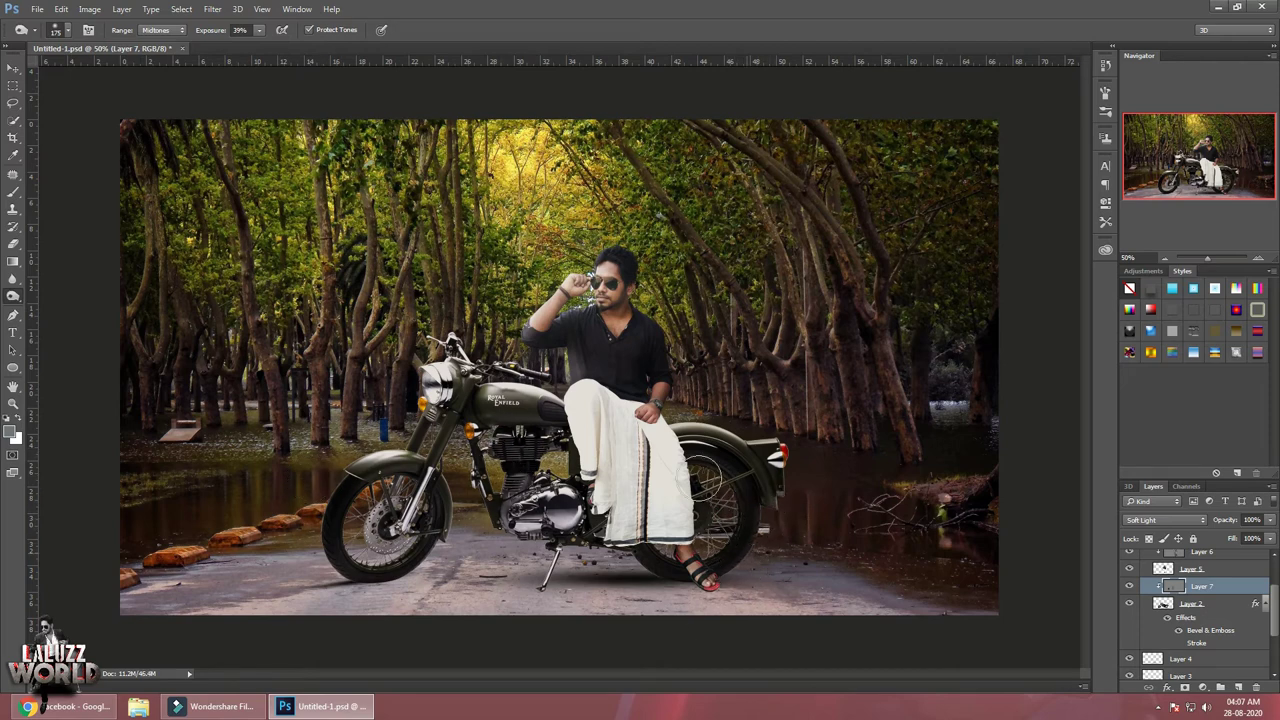
{"action": "left_click_drag", "start_coordinate": [777, 504], "coordinate": [737, 468]}
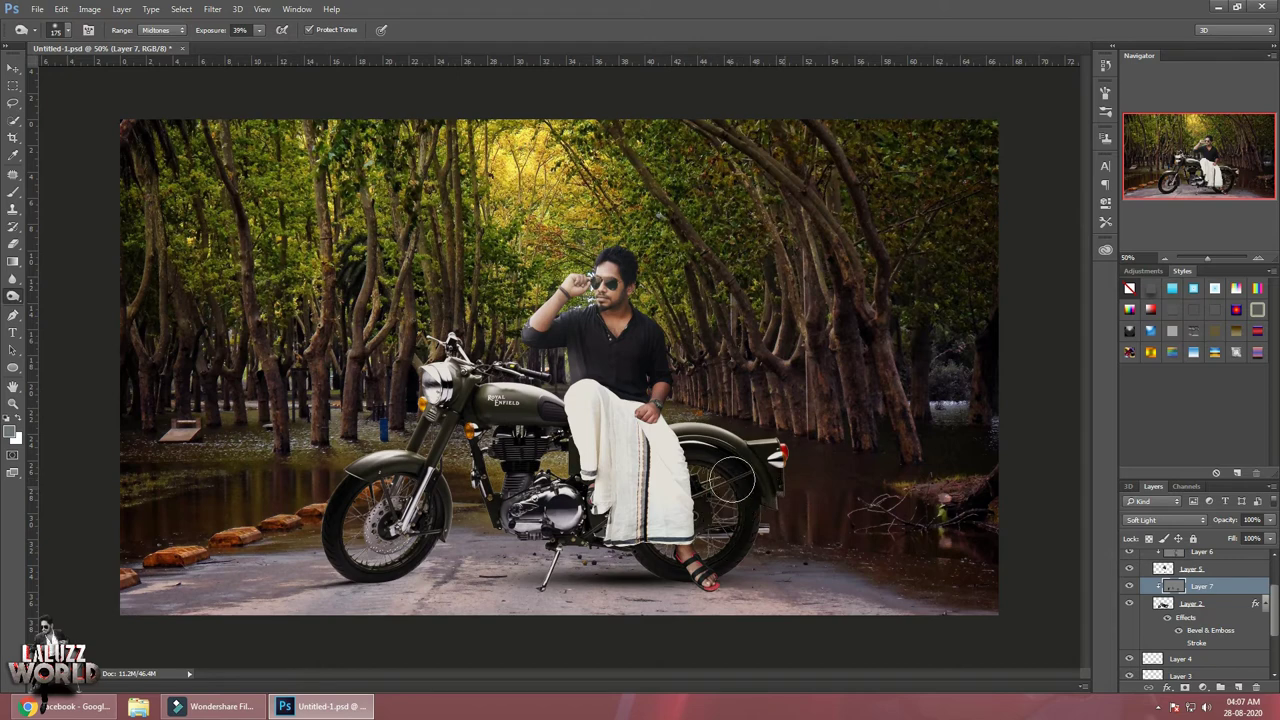
{"action": "left_click", "coordinate": [13, 67]}
{"action": "left_click", "coordinate": [1147, 592]}
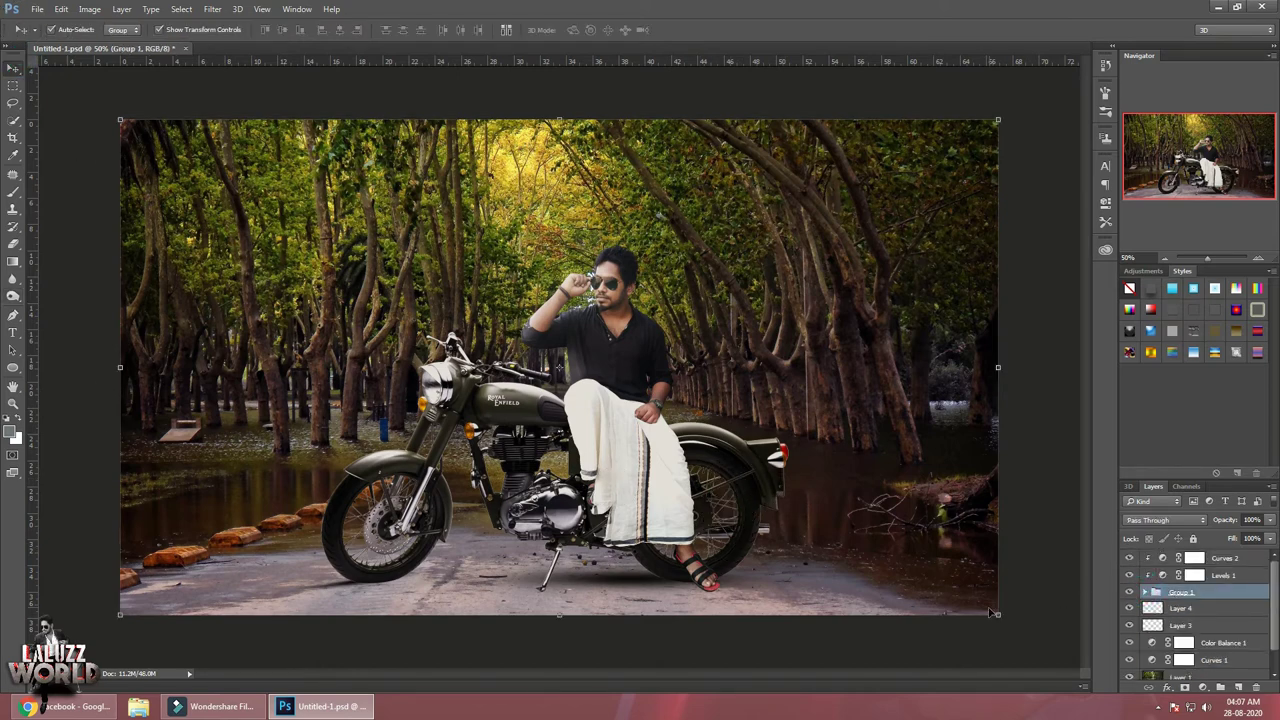
{"action": "key", "text": "ctrl+s"}
Outline a small patch of trees on the left of background Layer 1 with the Patch tool
{"action": "scroll", "coordinate": [1262, 640], "scroll_direction": "down", "scroll_amount": 1}
{"action": "left_click", "coordinate": [1222, 654]}
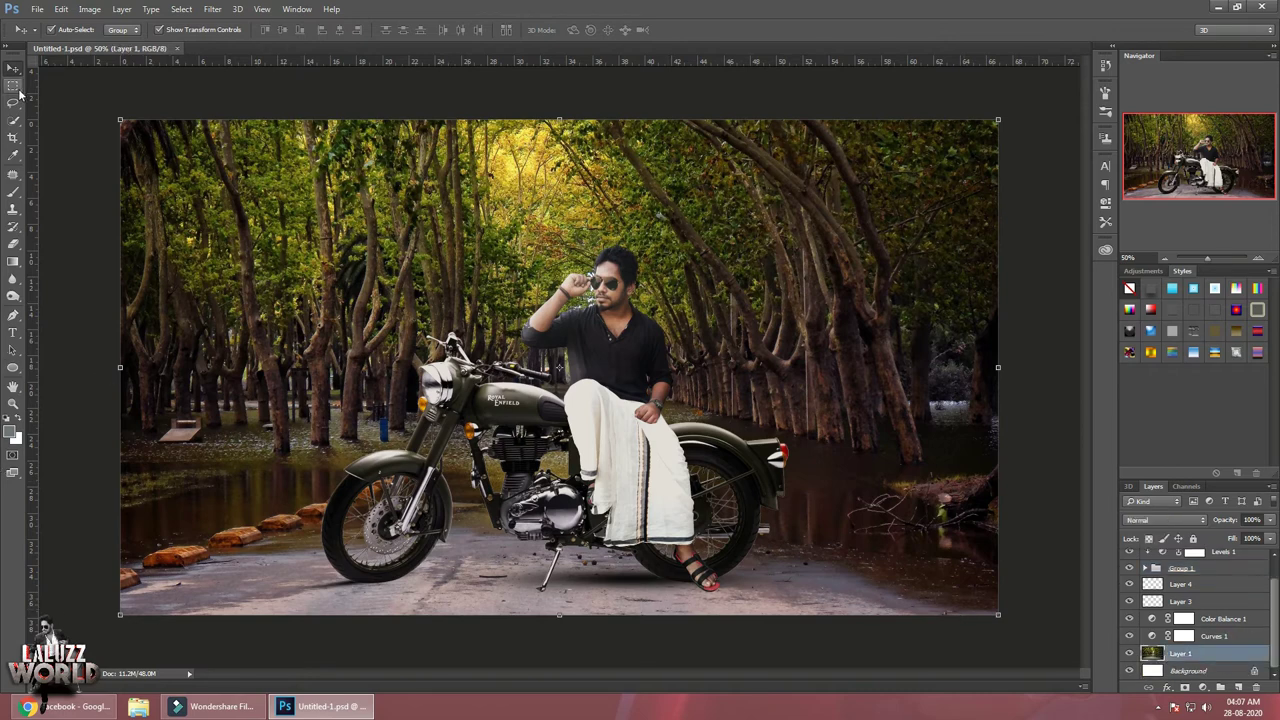
{"action": "left_click", "coordinate": [13, 175]}
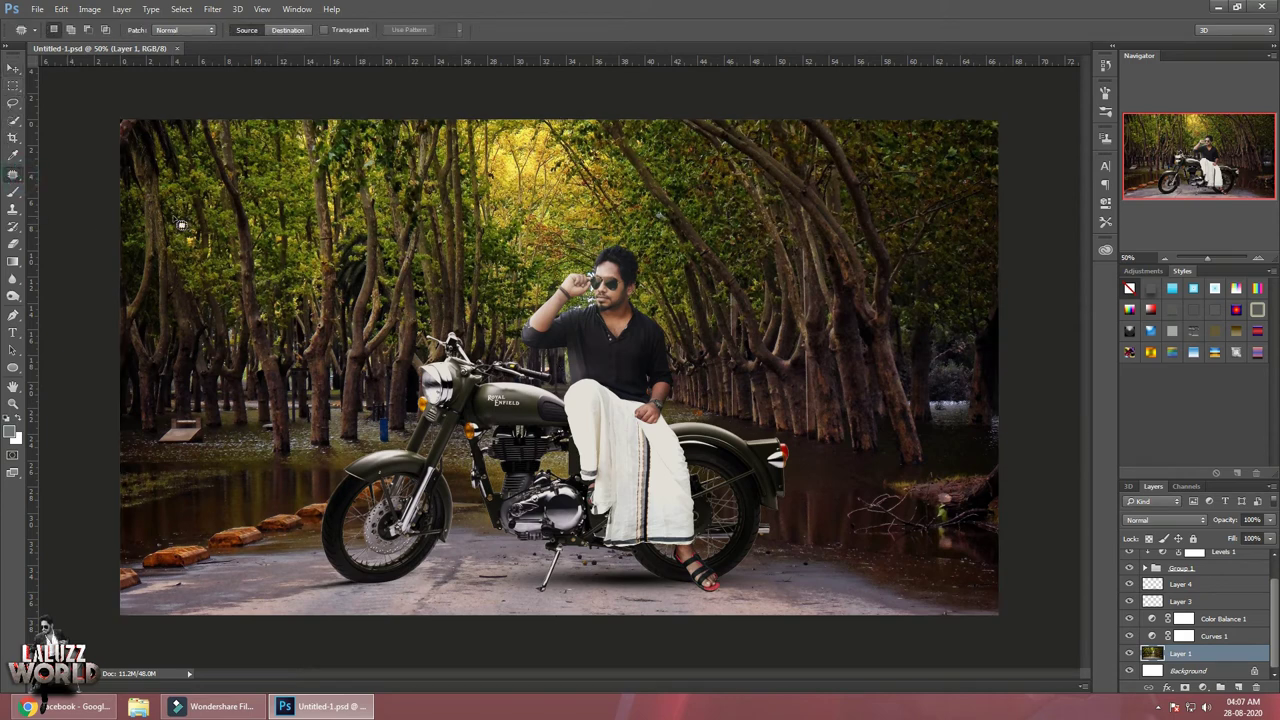
{"action": "left_click_drag", "start_coordinate": [200, 255], "coordinate": [220, 266]}
Copy the tree patch to Layer 8, place it over the sunglasses at the stack's top
{"action": "key", "text": "ctrl+j"}
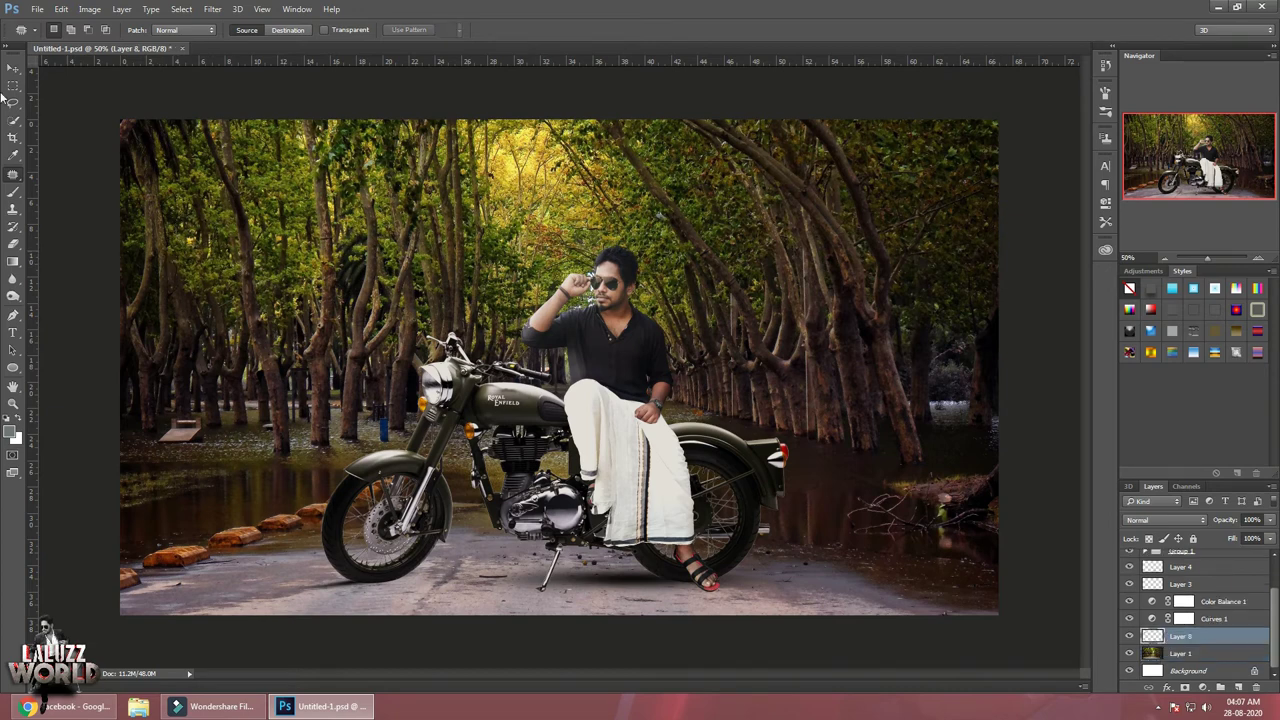
{"action": "key", "text": "v"}
{"action": "left_click_drag", "start_coordinate": [205, 232], "coordinate": [627, 276]}
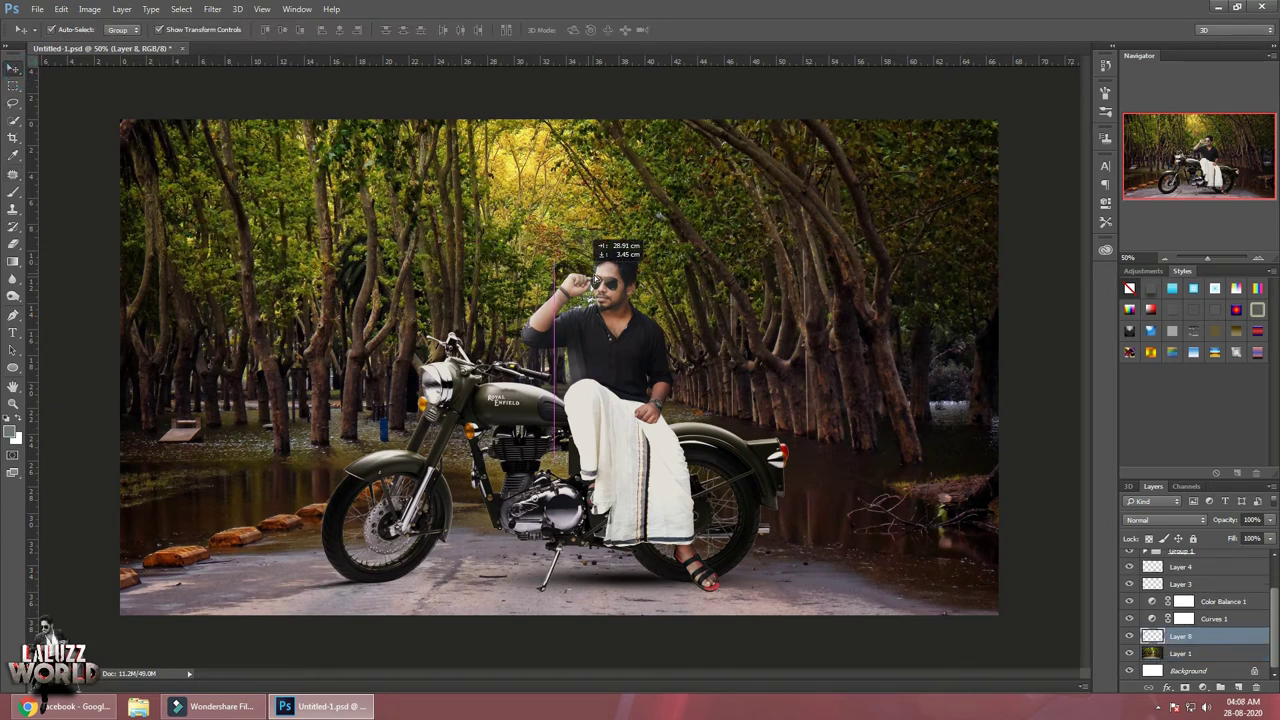
{"action": "left_click_drag", "start_coordinate": [1222, 637], "coordinate": [1234, 549]}
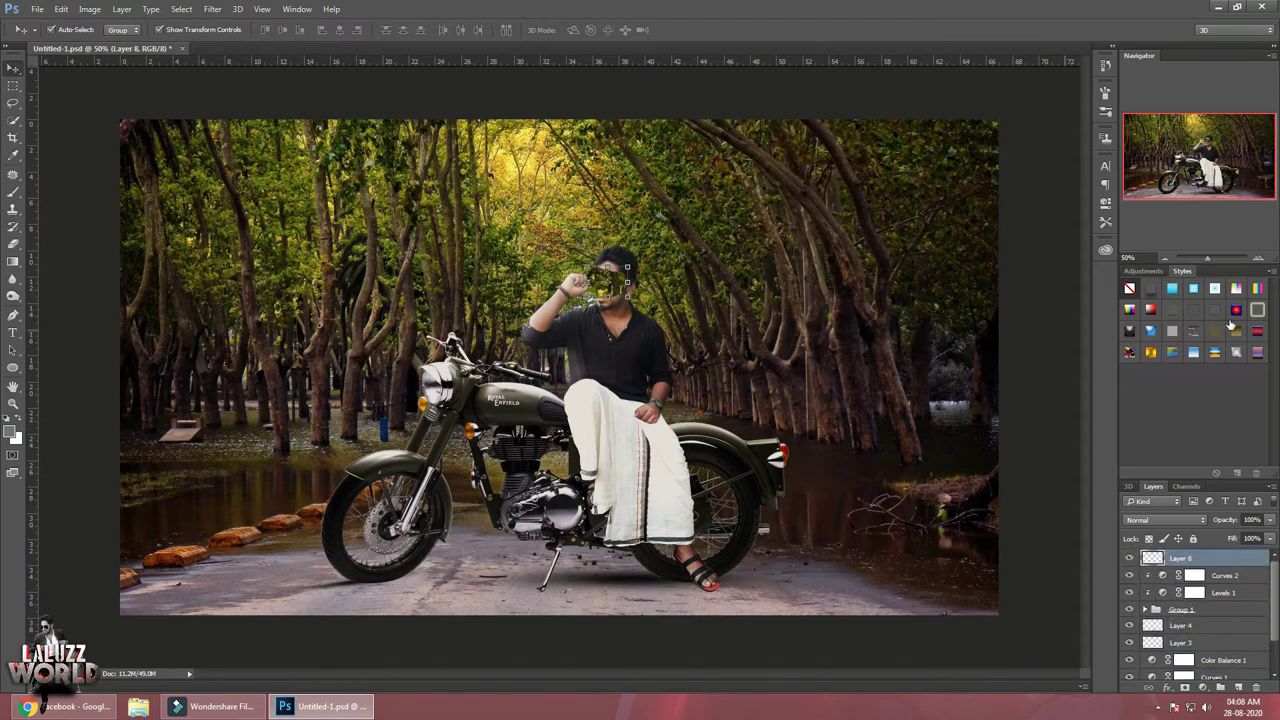
{"action": "left_click", "coordinate": [1257, 258]}
{"action": "left_click", "coordinate": [1257, 258]}
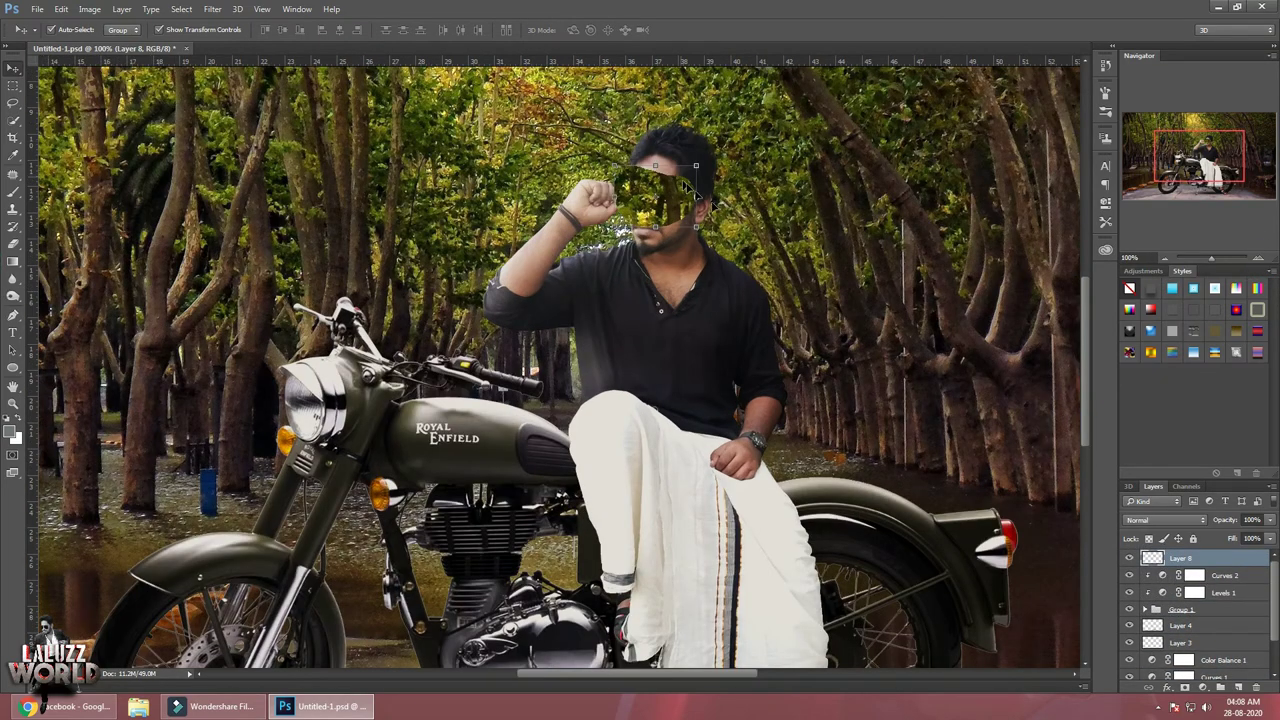
Give Layer 8 an inverted black layer mask, zoomed to 400% on the face
{"action": "left_click", "coordinate": [1183, 689]}
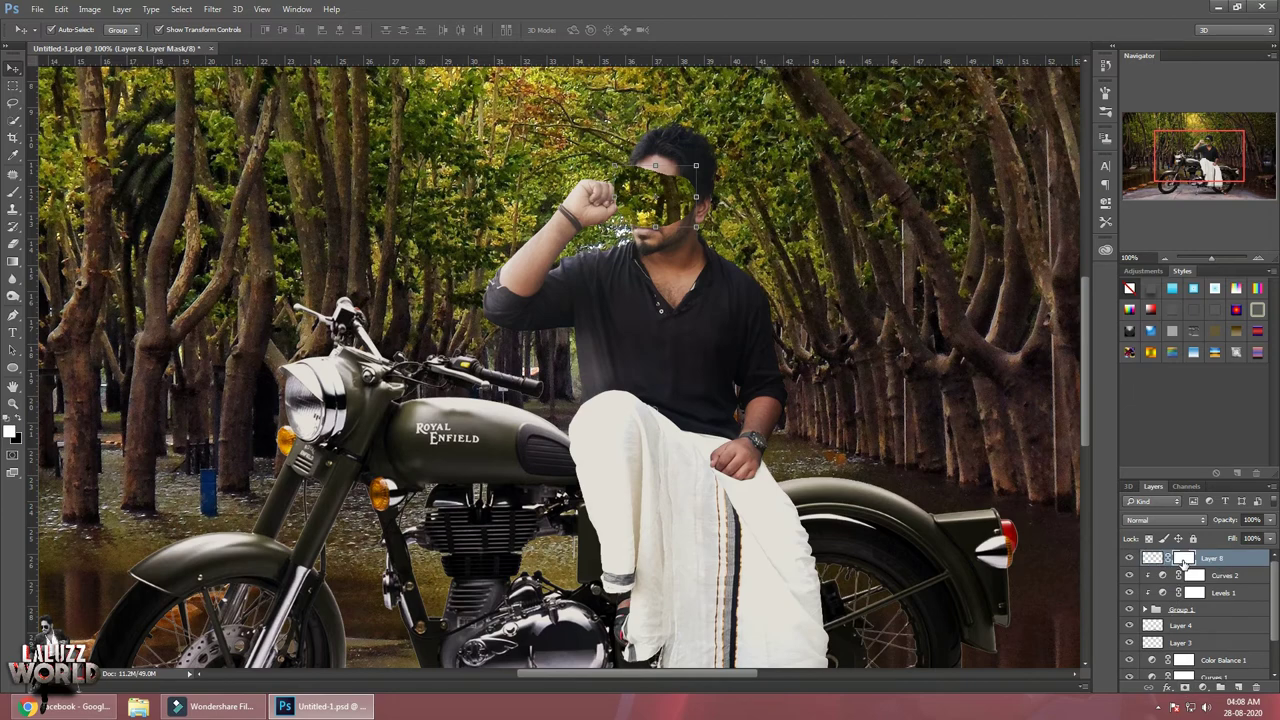
{"action": "double_click", "coordinate": [1183, 558]}
{"action": "left_click", "coordinate": [1045, 351]}
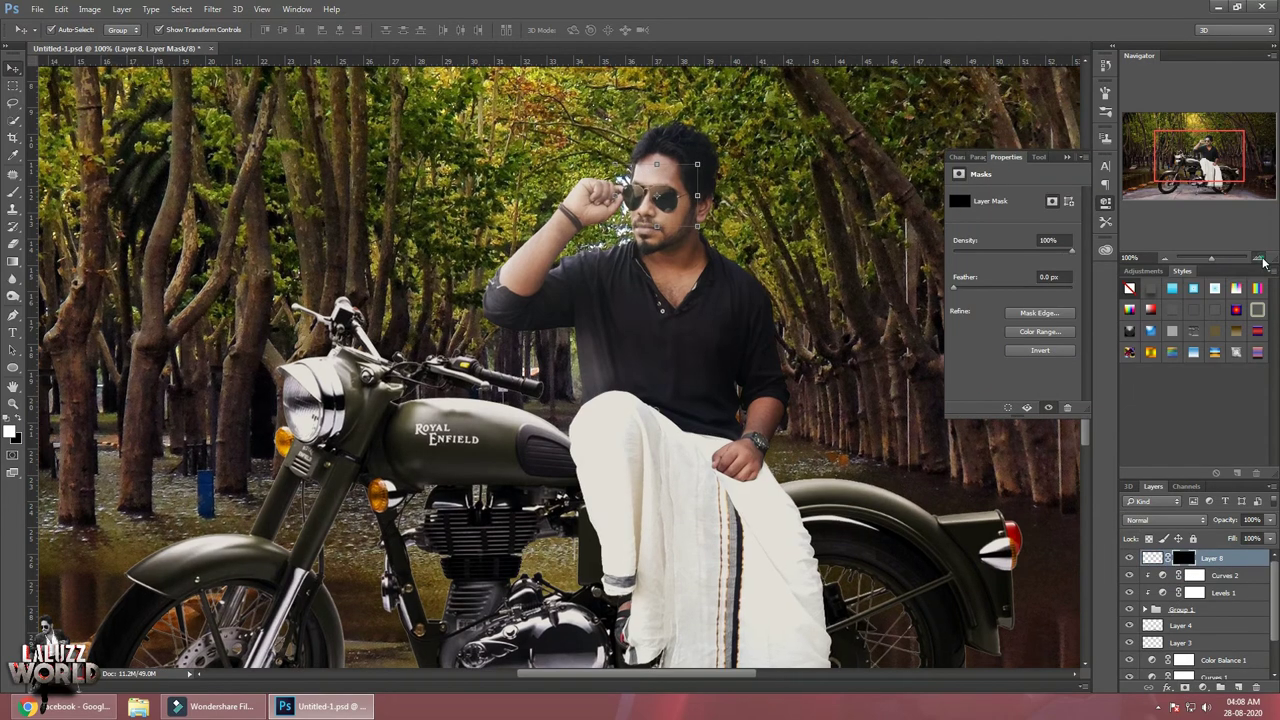
{"action": "left_click", "coordinate": [1257, 258]}
{"action": "left_click", "coordinate": [1257, 258]}
{"action": "left_click_drag", "start_coordinate": [1199, 158], "coordinate": [1207, 147]}
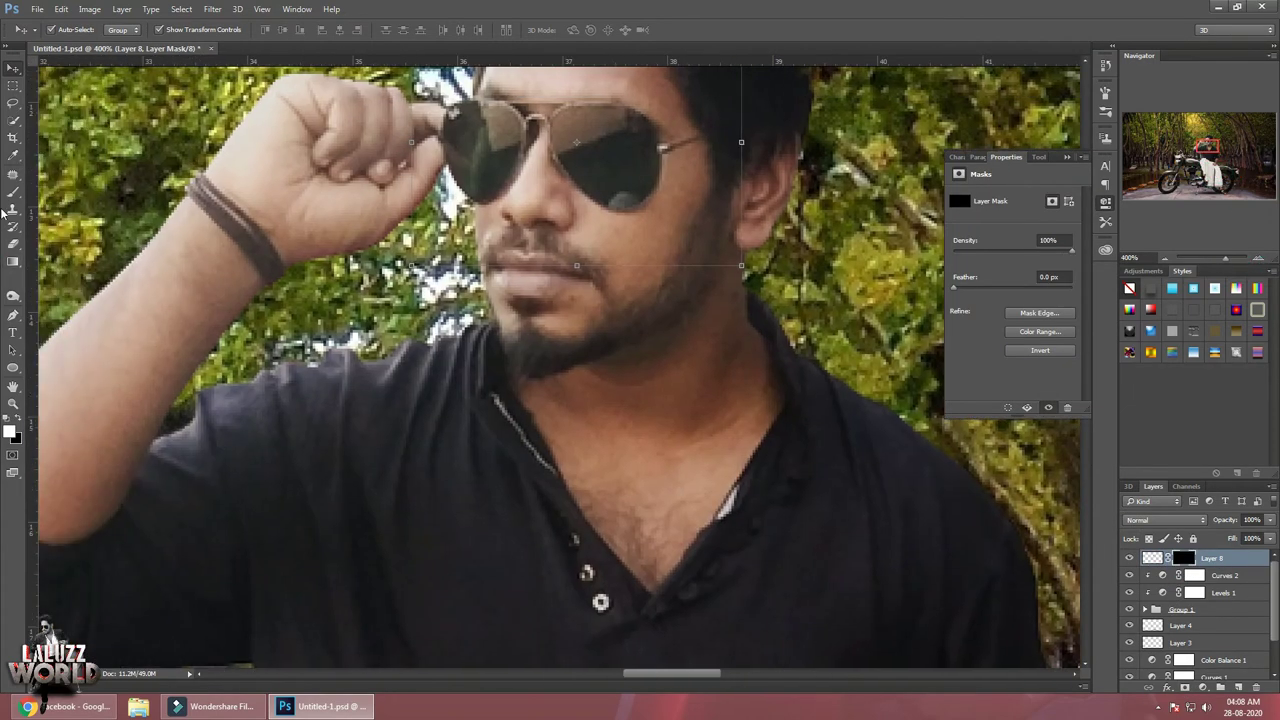
Paint the tree reflection onto the lenses with a 25% opacity white brush, size 25
{"action": "left_click", "coordinate": [13, 191]}
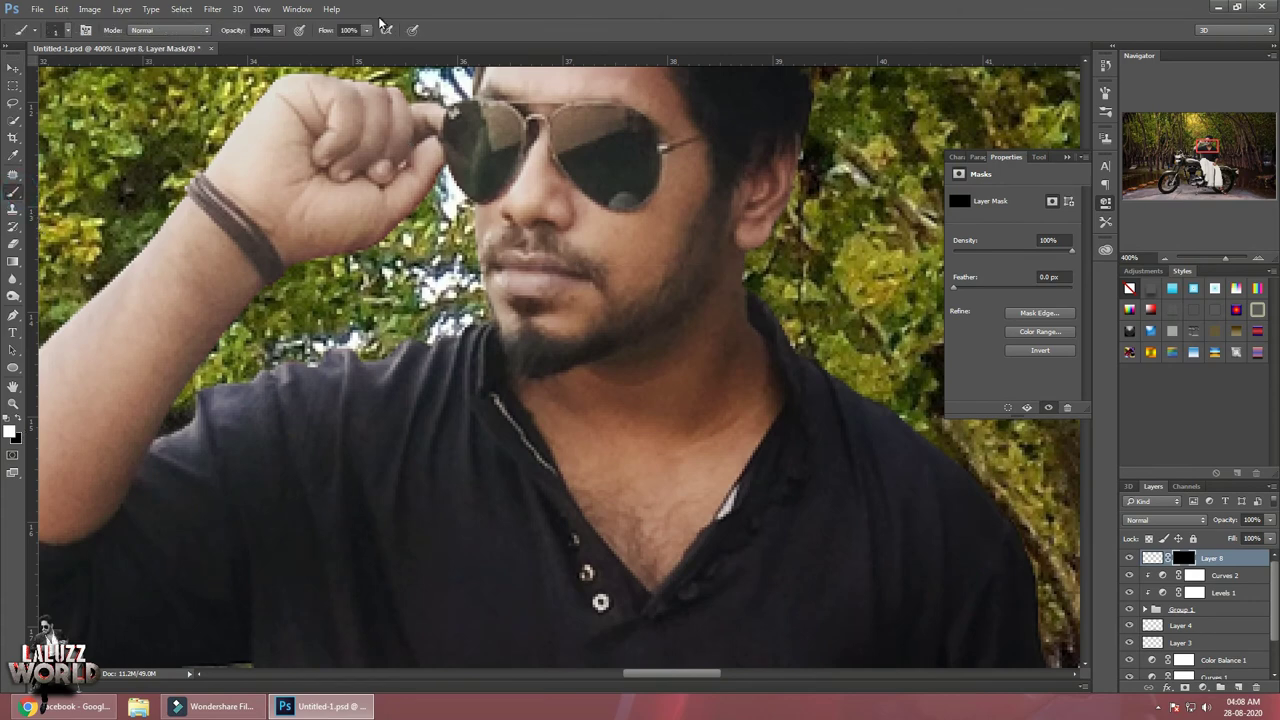
{"action": "left_click", "coordinate": [279, 35]}
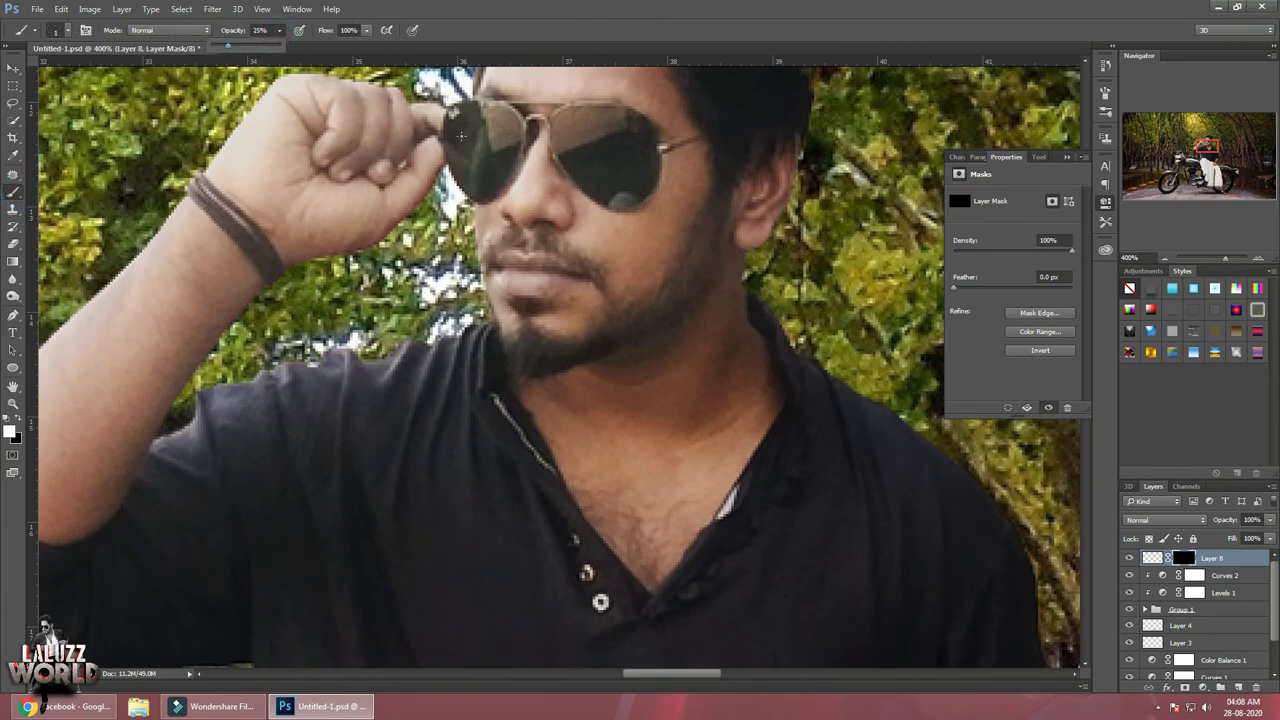
{"action": "key", "text": "bracketright"}
{"action": "key", "text": "bracketright"}
{"action": "key", "text": "bracketright"}
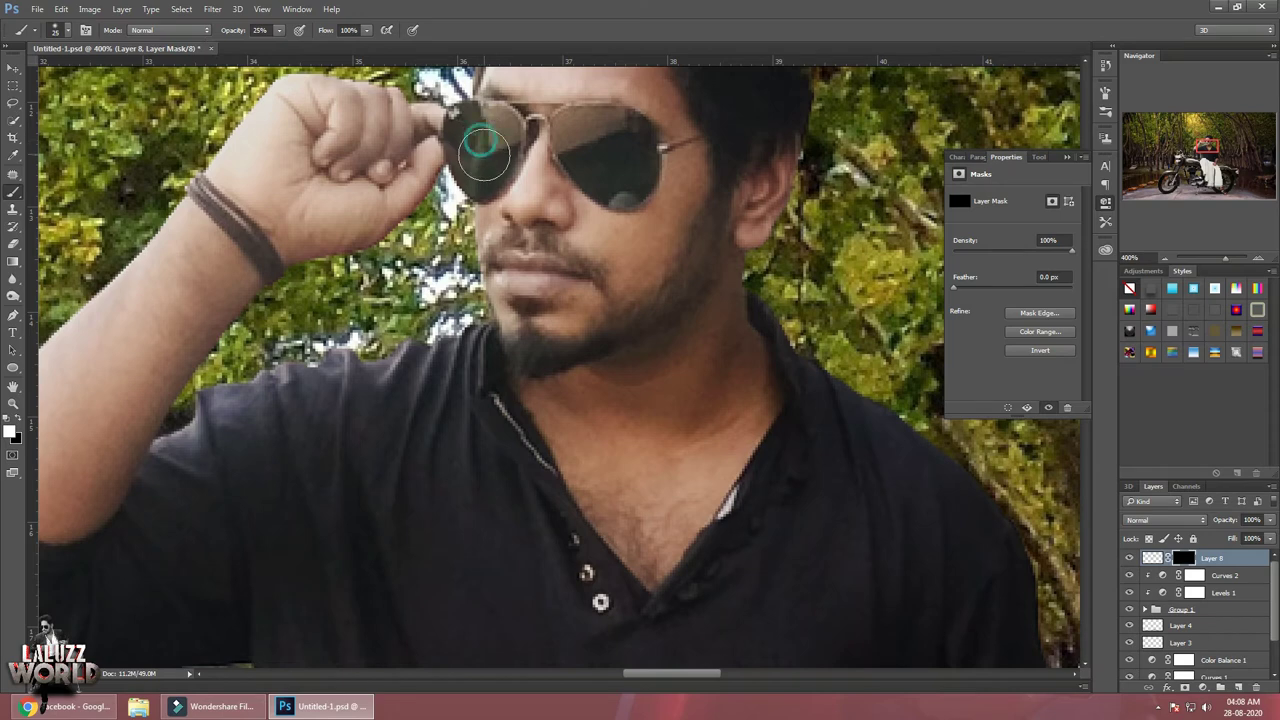
{"action": "left_click", "coordinate": [609, 160]}
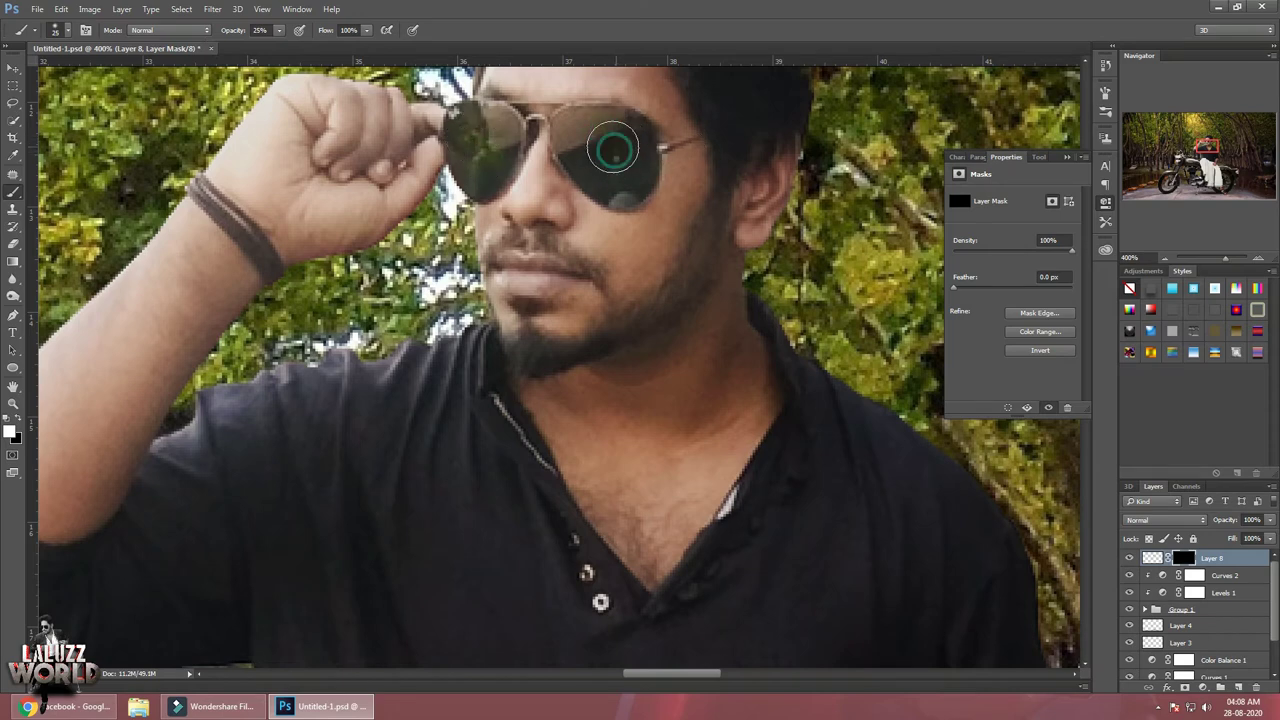
{"action": "left_click", "coordinate": [637, 151]}
{"action": "key", "text": "ctrl+z"}
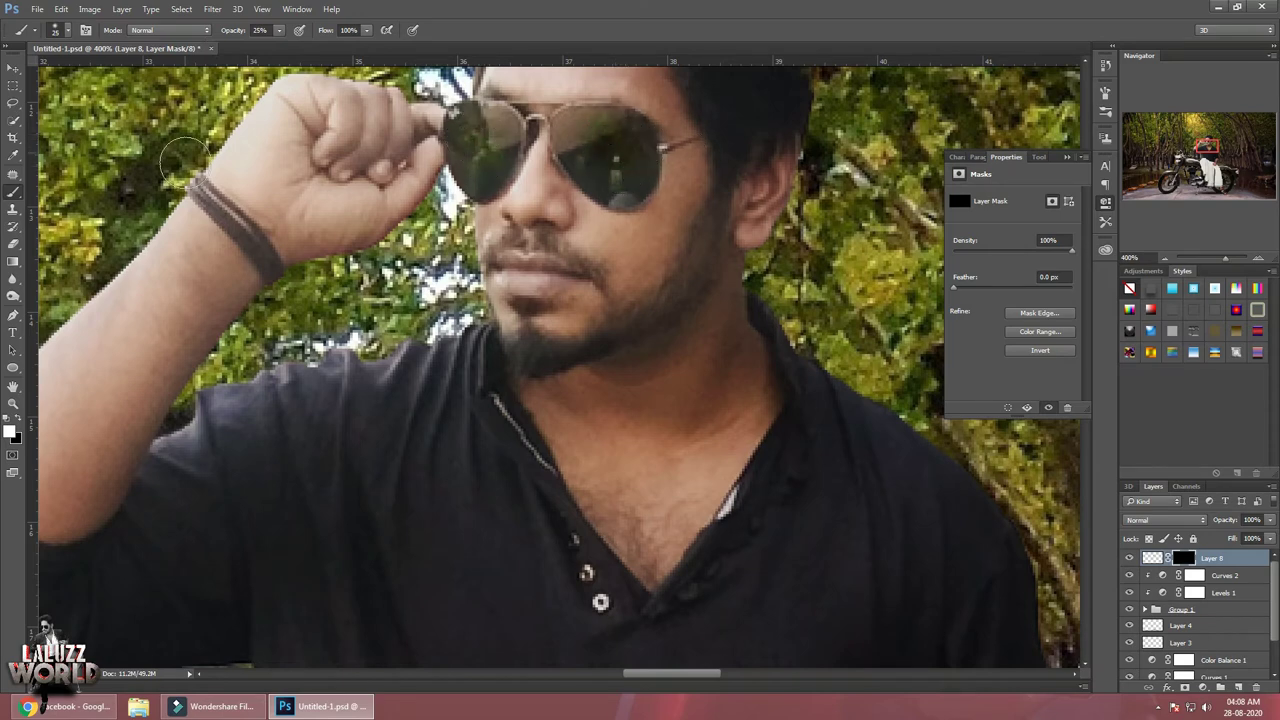
{"action": "left_click", "coordinate": [614, 175]}
{"action": "left_click", "coordinate": [590, 170]}
{"action": "key", "text": "ctrl+z"}
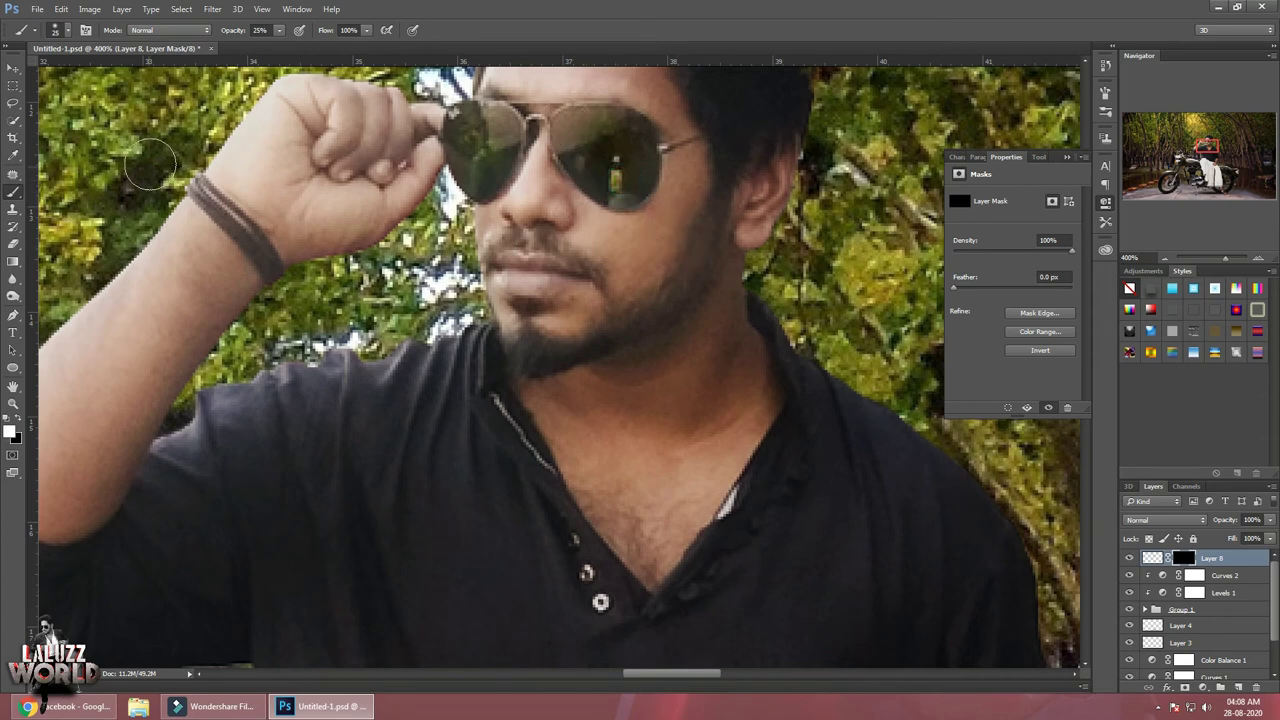
Lower Layer 8's opacity to 58% and zoom back out to the whole image
{"action": "left_click_drag", "start_coordinate": [1270, 520], "coordinate": [1238, 538]}
{"action": "left_click", "coordinate": [1166, 258]}
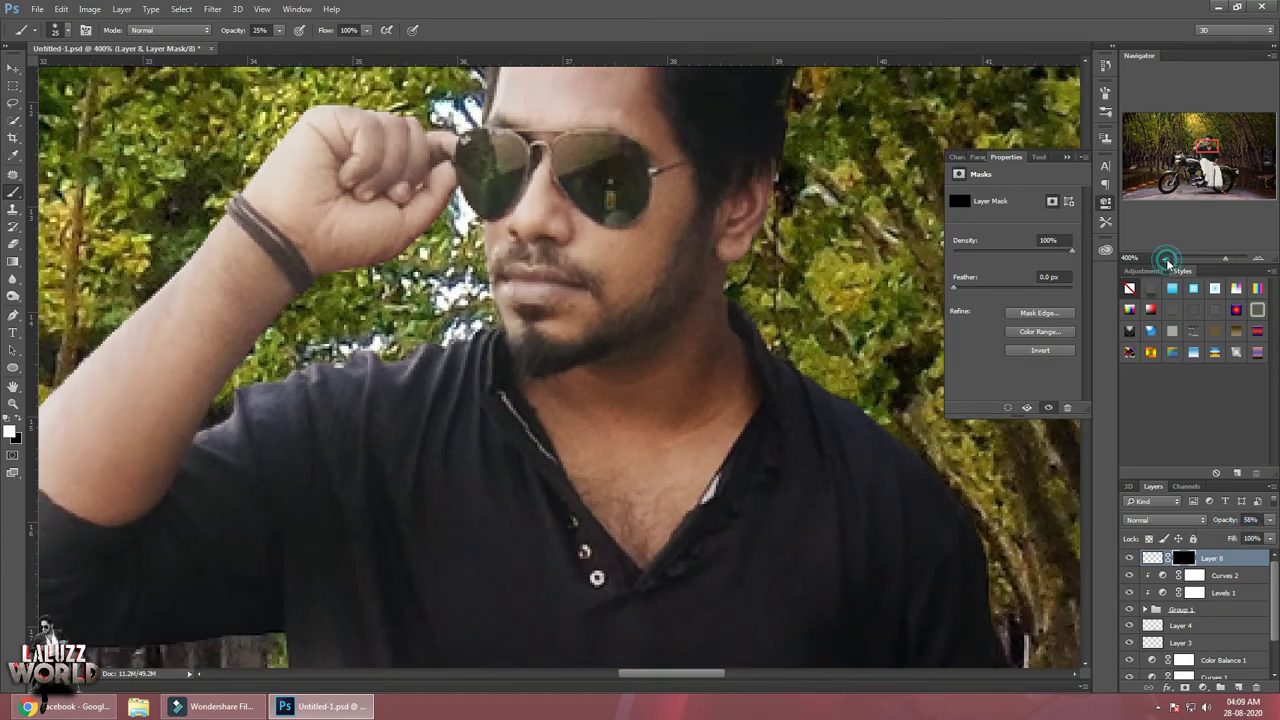
{"action": "left_click", "coordinate": [1166, 258]}
{"action": "left_click", "coordinate": [1166, 258]}
{"action": "left_click", "coordinate": [1166, 258]}
{"action": "left_click", "coordinate": [1166, 258]}
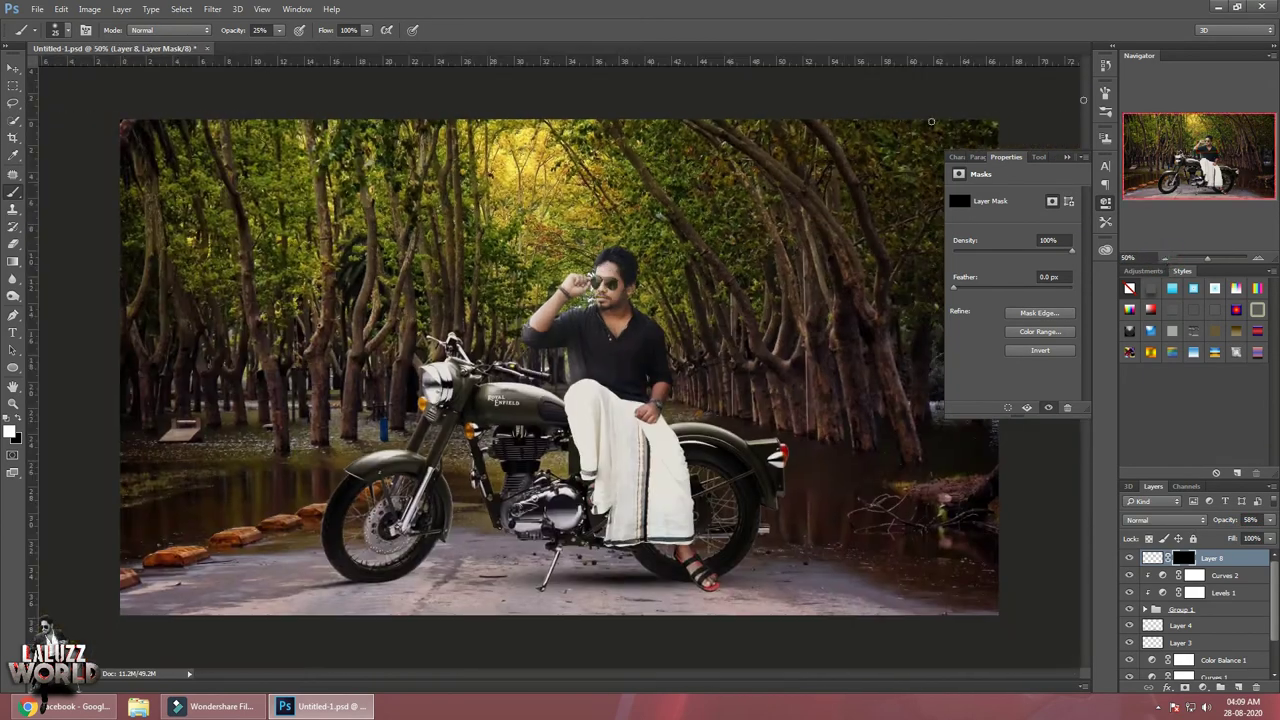
{"action": "left_click", "coordinate": [1108, 204]}
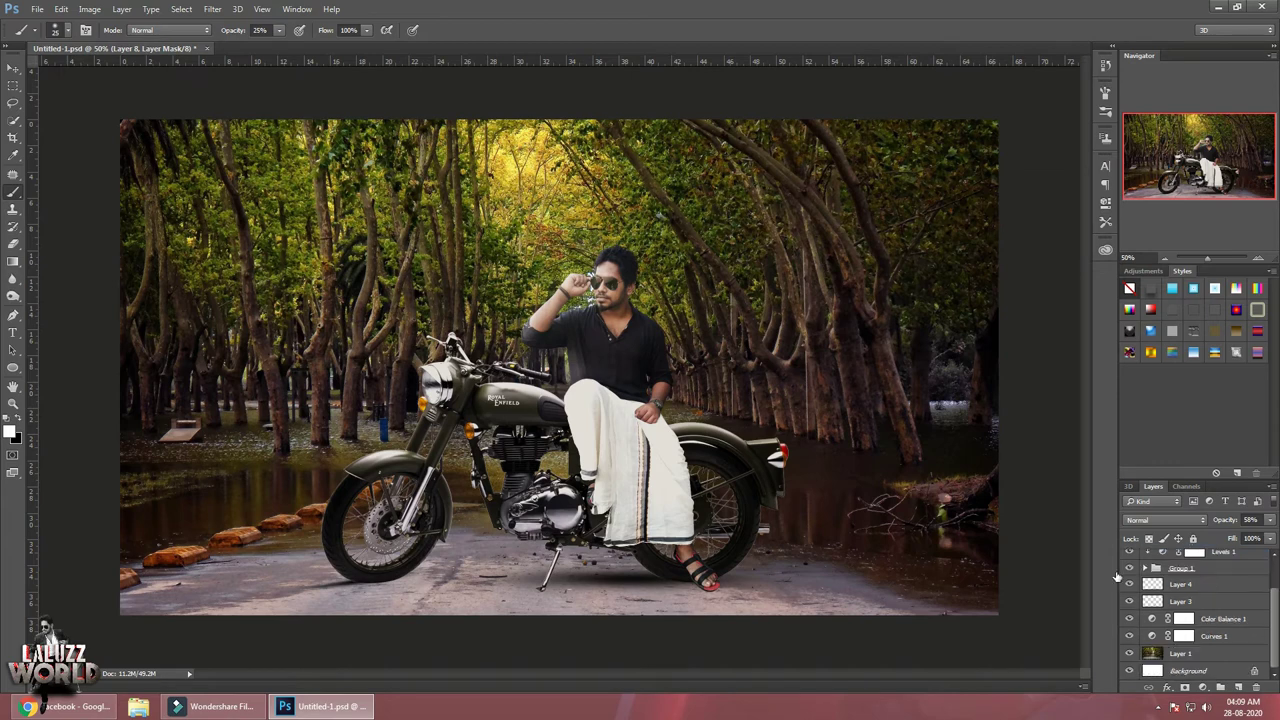
{"action": "left_click", "coordinate": [13, 67]}
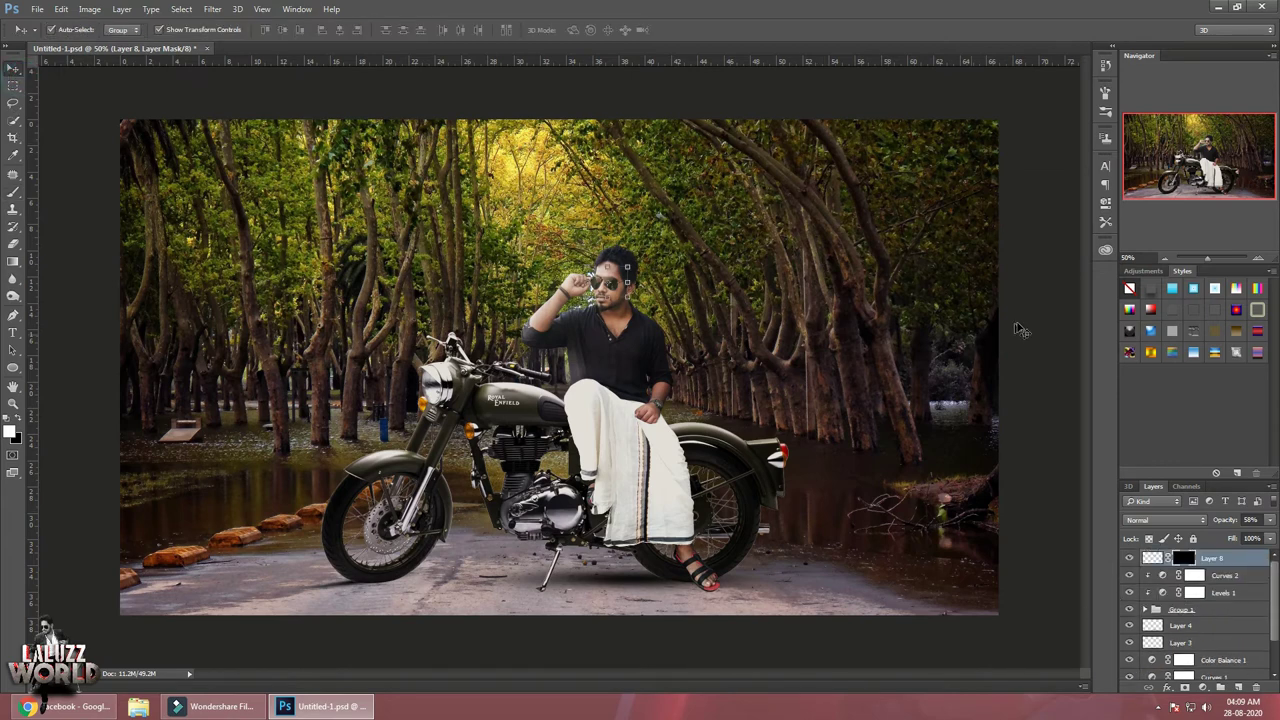
{"action": "left_click", "coordinate": [1083, 341]}
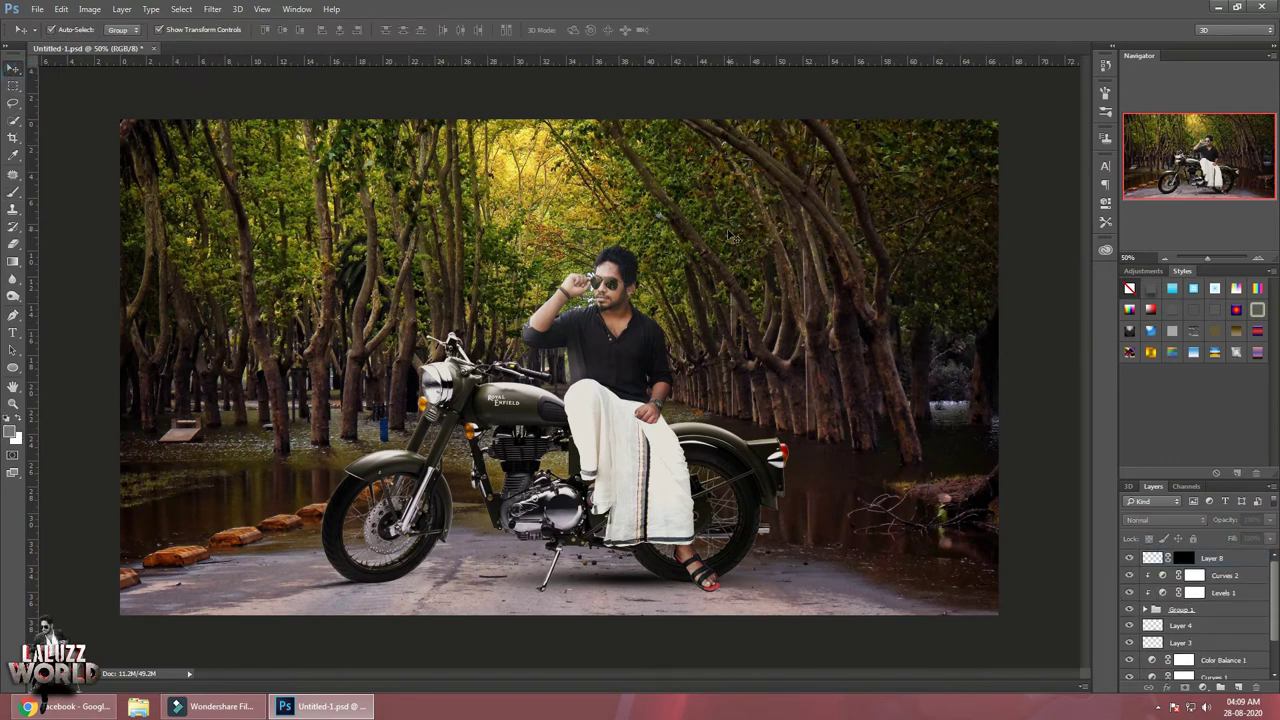
Duplicate background Layer 1 and lower the copy's exposure to -0.15 in Camera Raw
{"action": "left_click", "coordinate": [730, 235]}
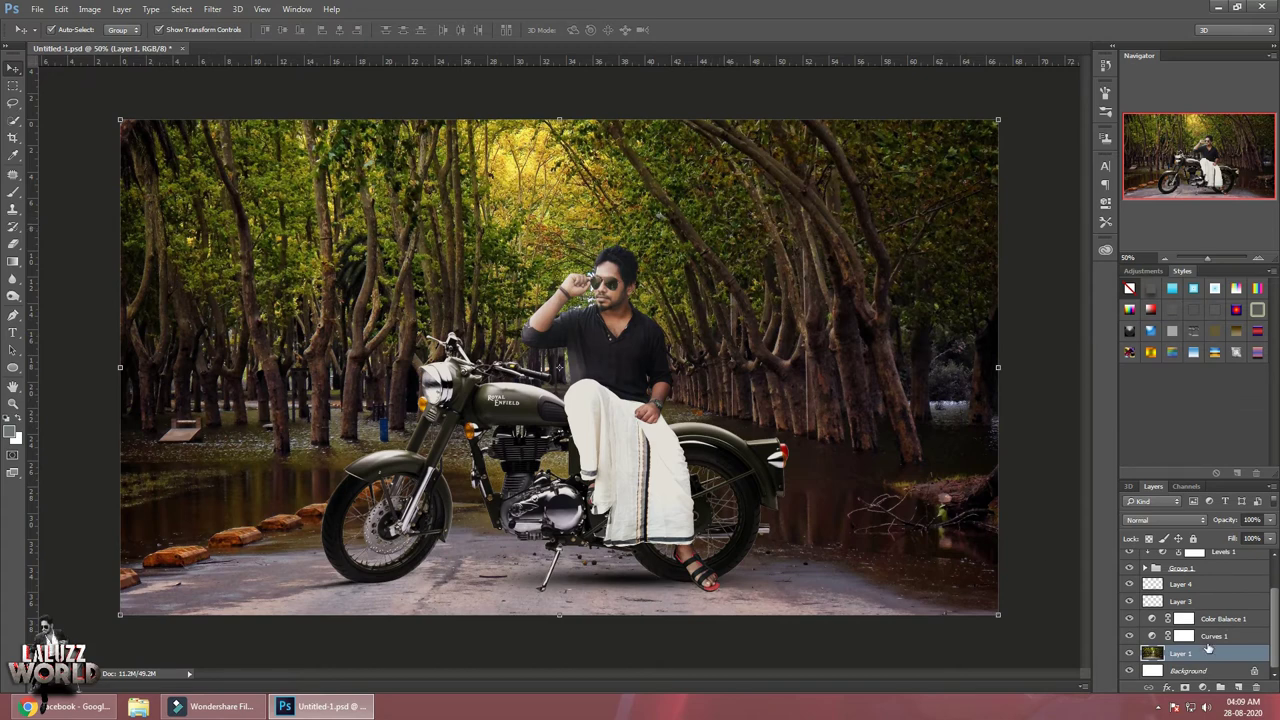
{"action": "left_click_drag", "start_coordinate": [1240, 662], "coordinate": [1238, 688]}
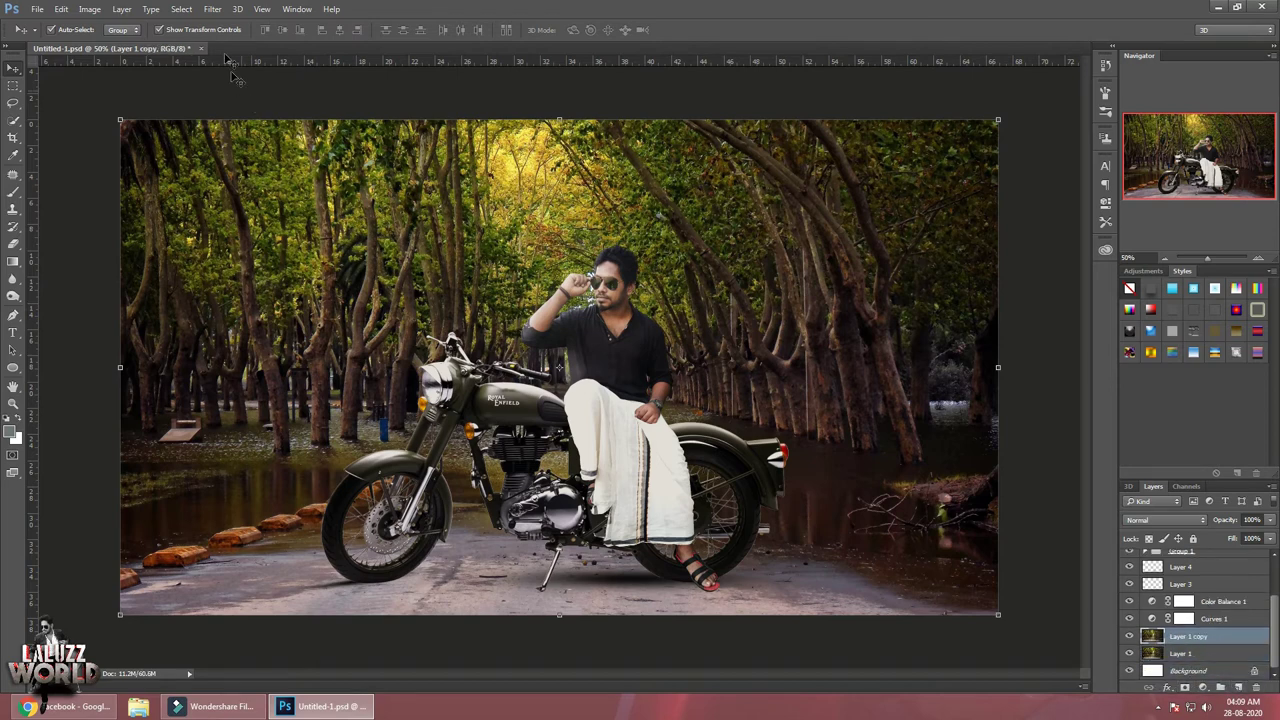
{"action": "left_click", "coordinate": [213, 9]}
{"action": "left_click", "coordinate": [415, 169]}
{"action": "left_click", "coordinate": [212, 9]}
{"action": "left_click", "coordinate": [246, 86]}
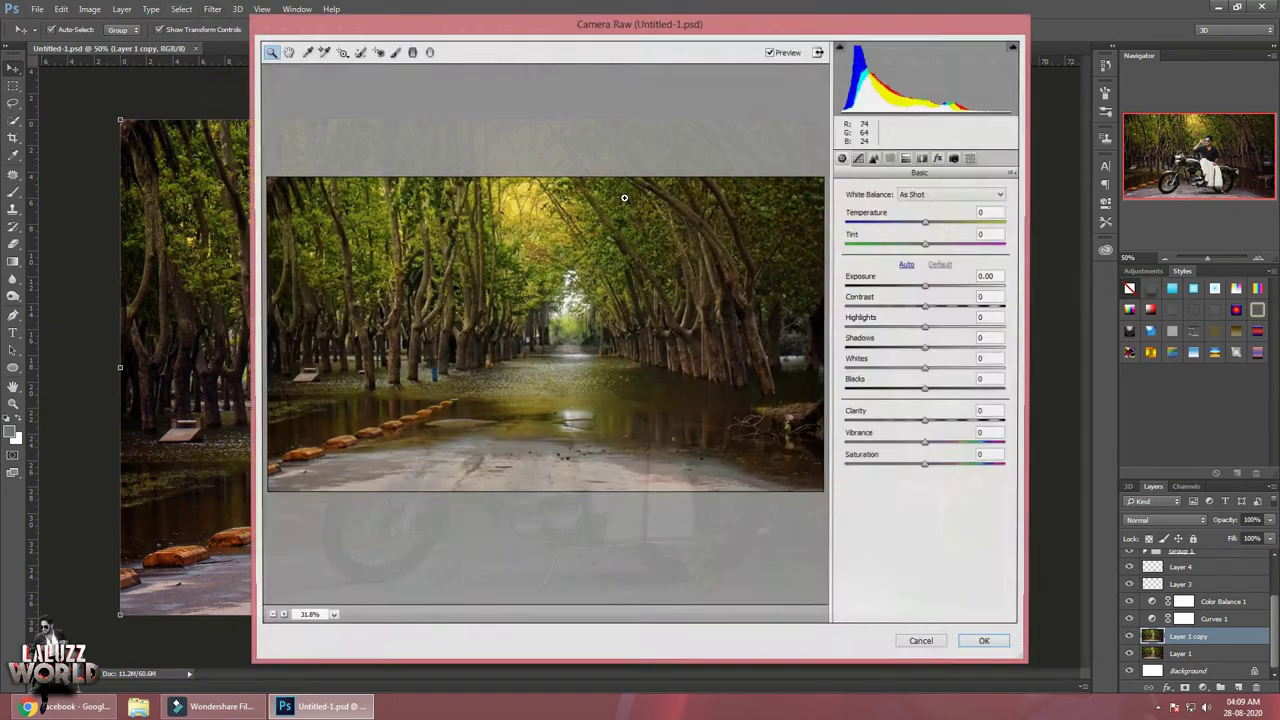
{"action": "left_click", "coordinate": [928, 290]}
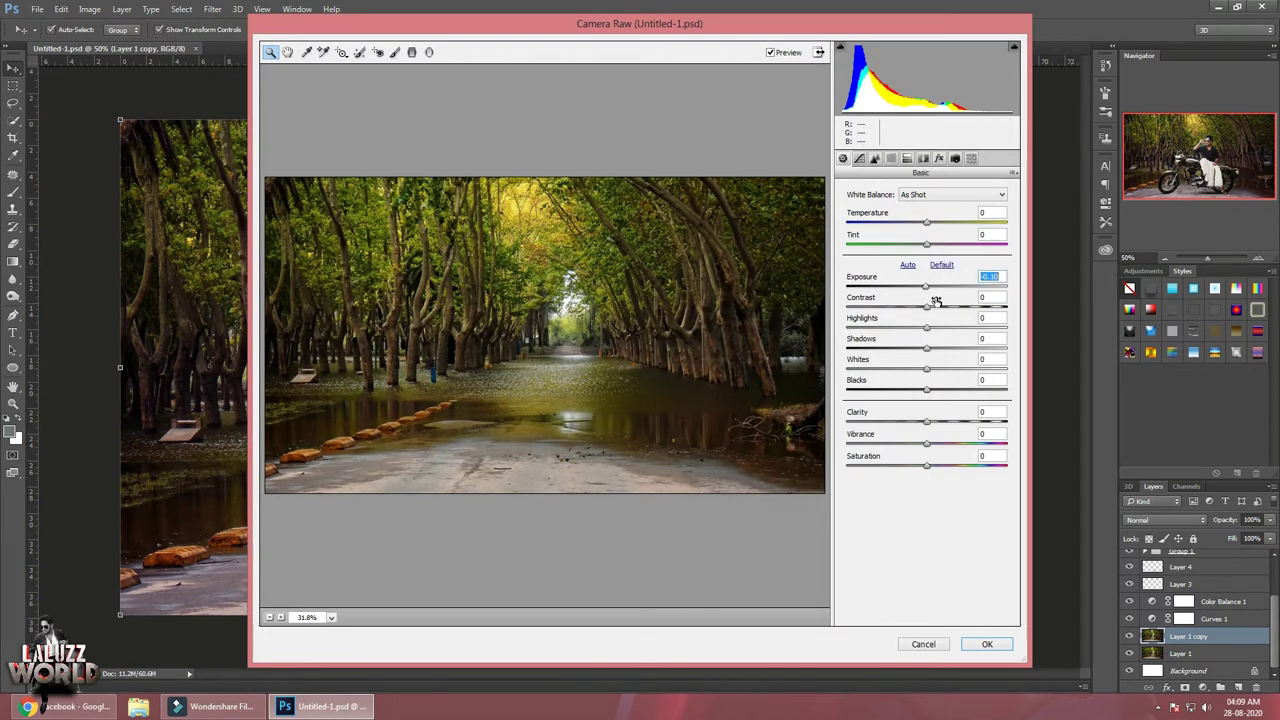
{"action": "left_click", "coordinate": [930, 428]}
{"action": "left_click_drag", "start_coordinate": [930, 290], "coordinate": [925, 291]}
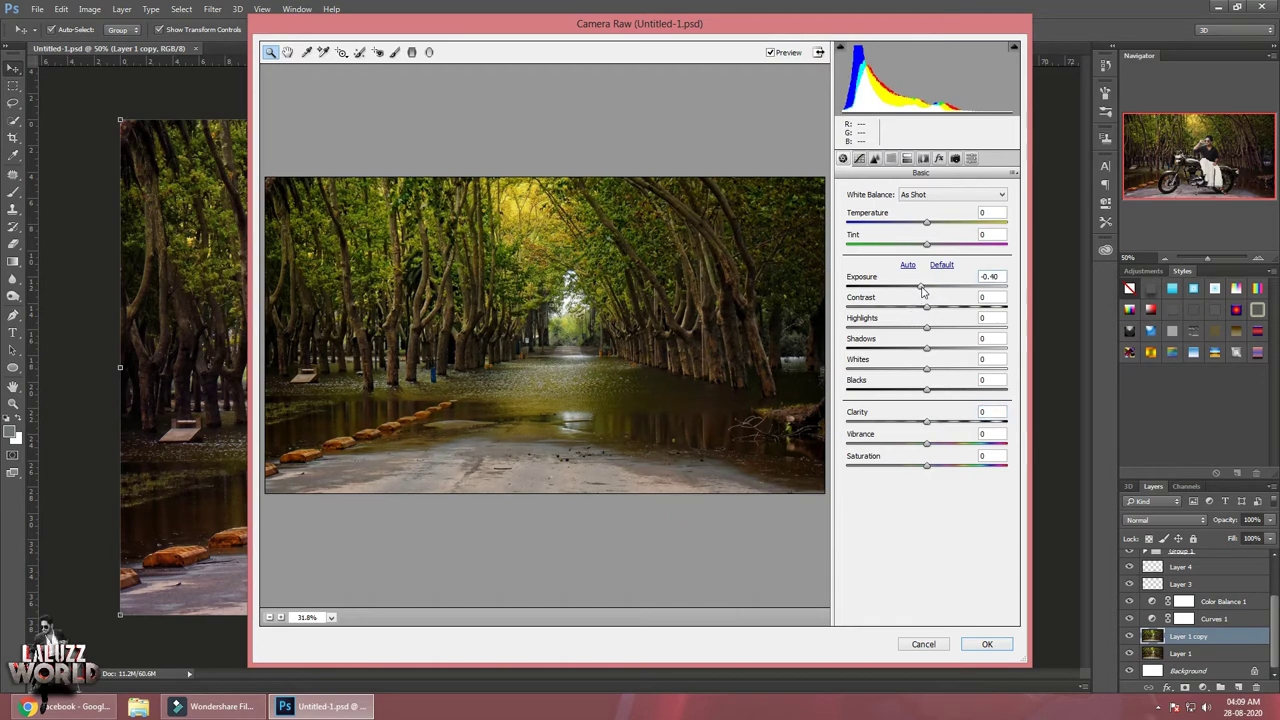
{"action": "left_click", "coordinate": [987, 644]}
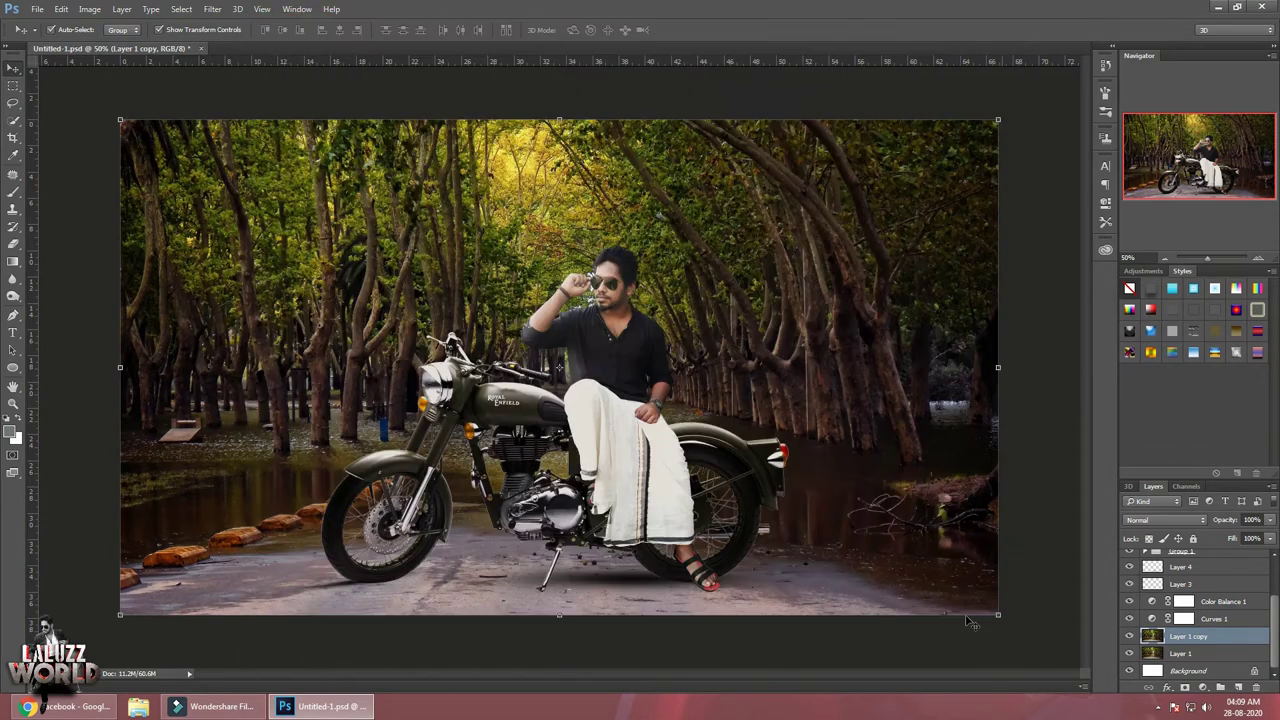
Start a Field Blur with low-blur pins on the bike engine, left trees and right side
{"action": "left_click", "coordinate": [214, 9]}
{"action": "mouse_move", "coordinate": [232, 169]}
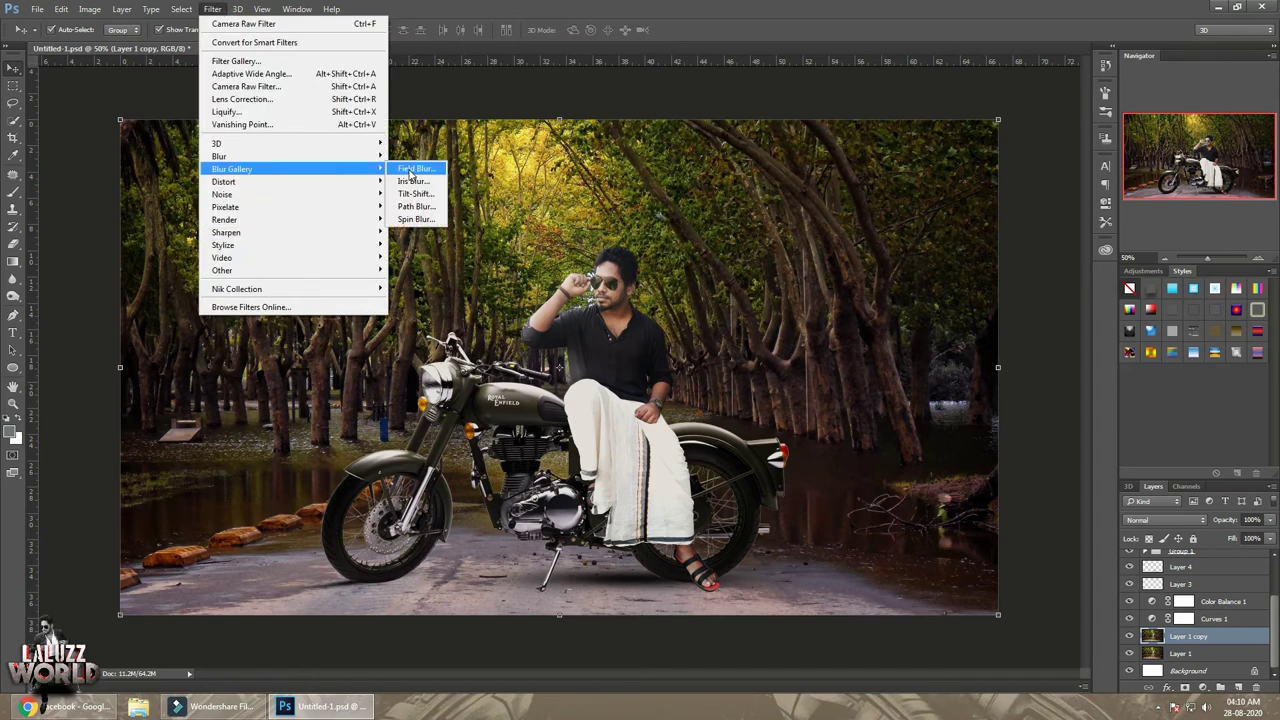
{"action": "left_click", "coordinate": [412, 169]}
{"action": "mouse_move", "coordinate": [577, 370]}
{"action": "left_mouse_down"}
{"action": "mouse_move", "coordinate": [588, 372]}
{"action": "mouse_move", "coordinate": [592, 293]}
{"action": "left_mouse_up"}
{"action": "left_click", "coordinate": [571, 469]}
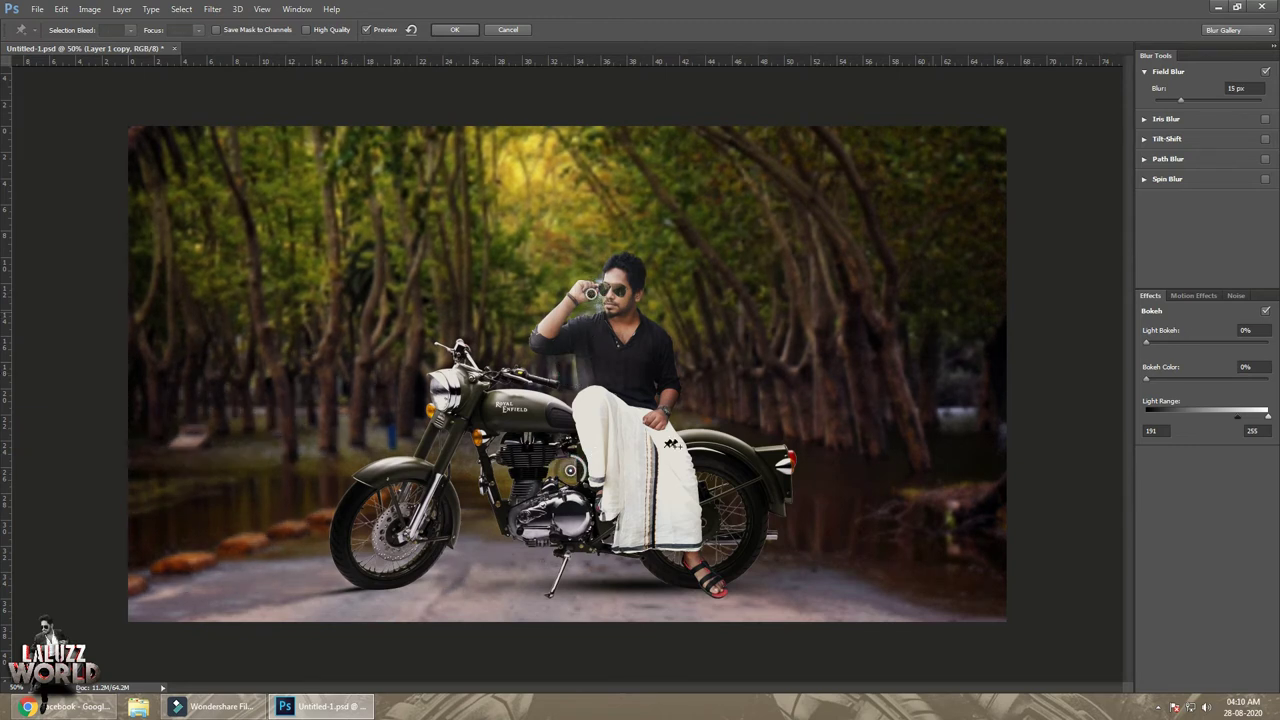
{"action": "left_click_drag", "start_coordinate": [1180, 100], "coordinate": [1113, 101]}
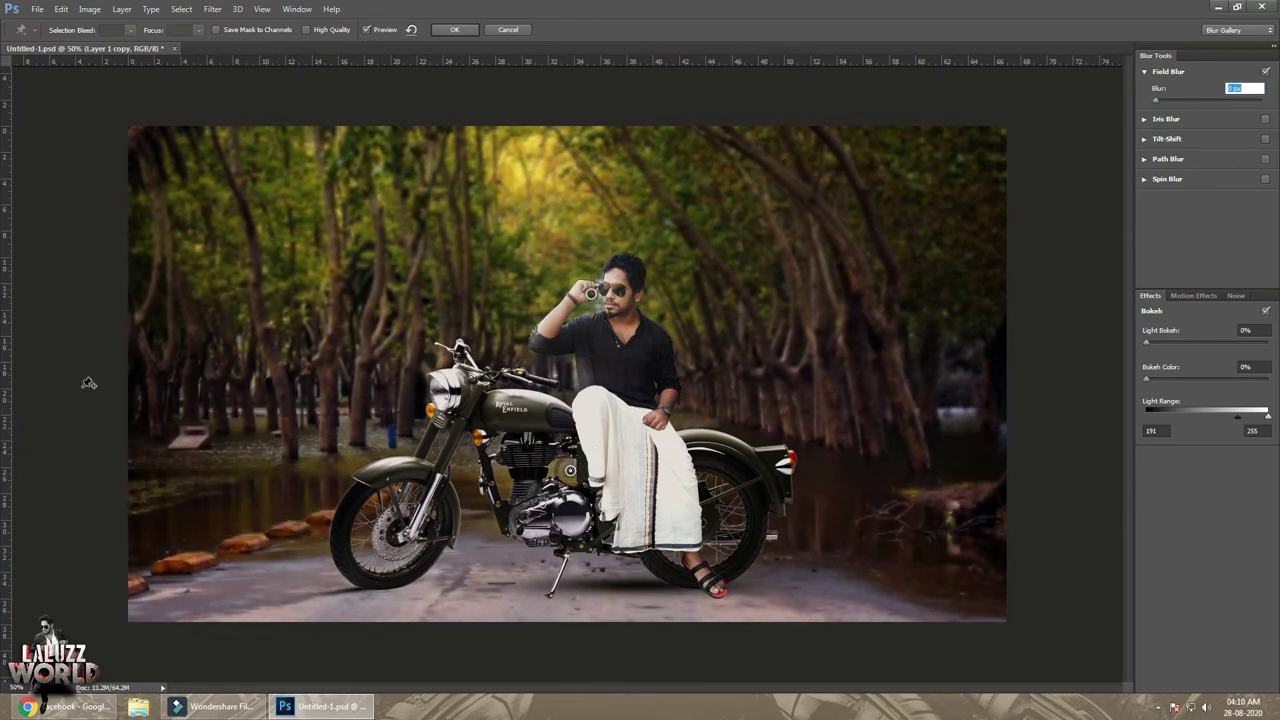
{"action": "left_click", "coordinate": [170, 338]}
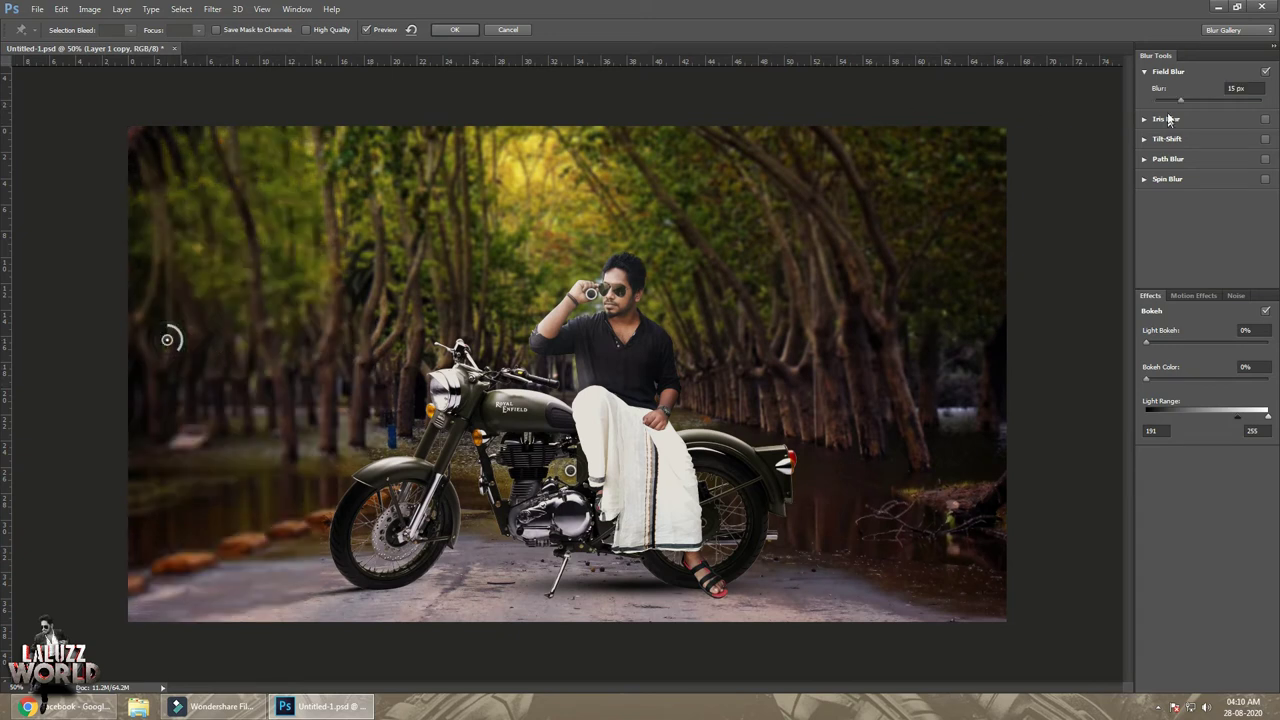
{"action": "left_click_drag", "start_coordinate": [1181, 100], "coordinate": [1175, 100]}
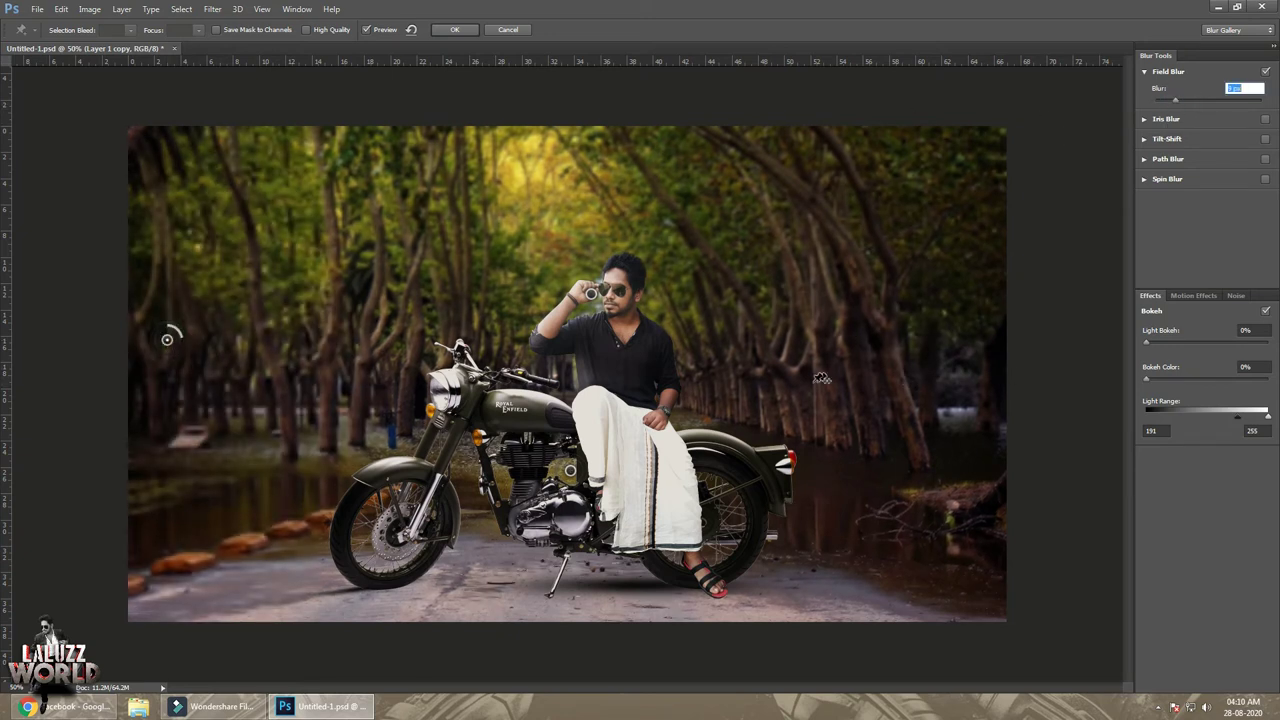
{"action": "left_click", "coordinate": [773, 403]}
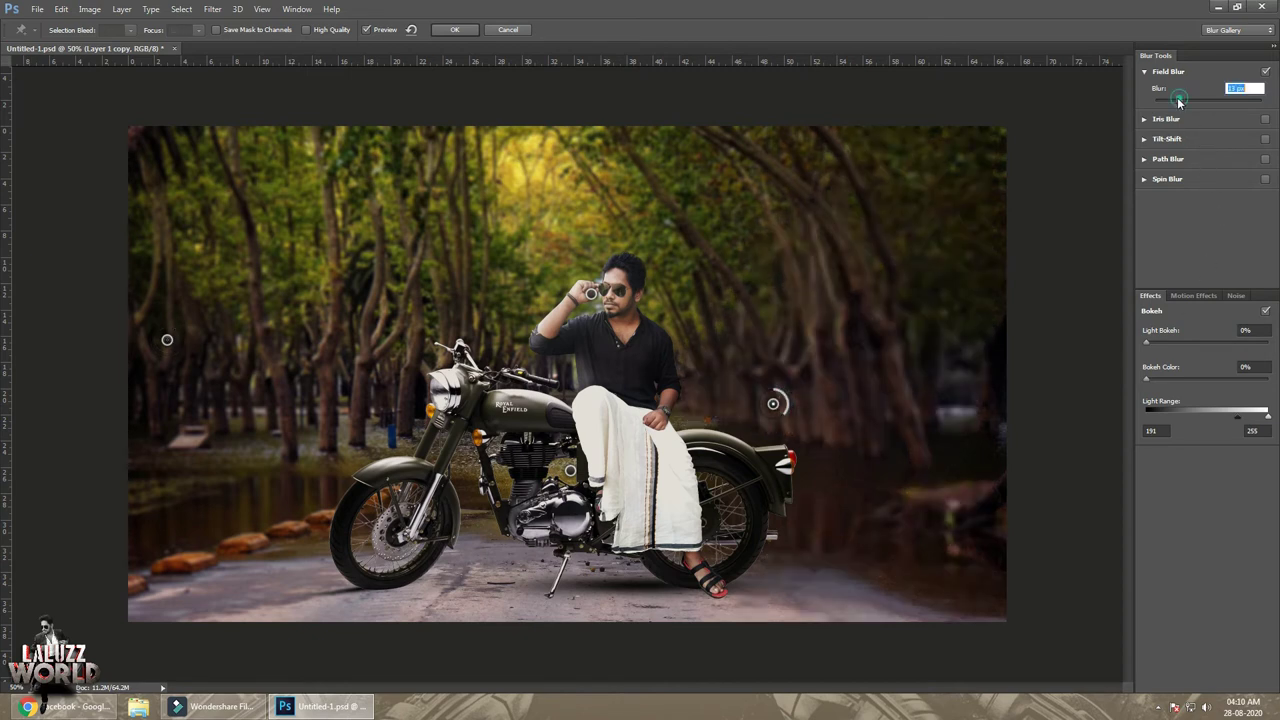
{"action": "left_click_drag", "start_coordinate": [1180, 100], "coordinate": [1171, 101]}
Add blur pins on the face, water, stepping stones and corners, bottom-left at 20 px
{"action": "left_click", "coordinate": [592, 294]}
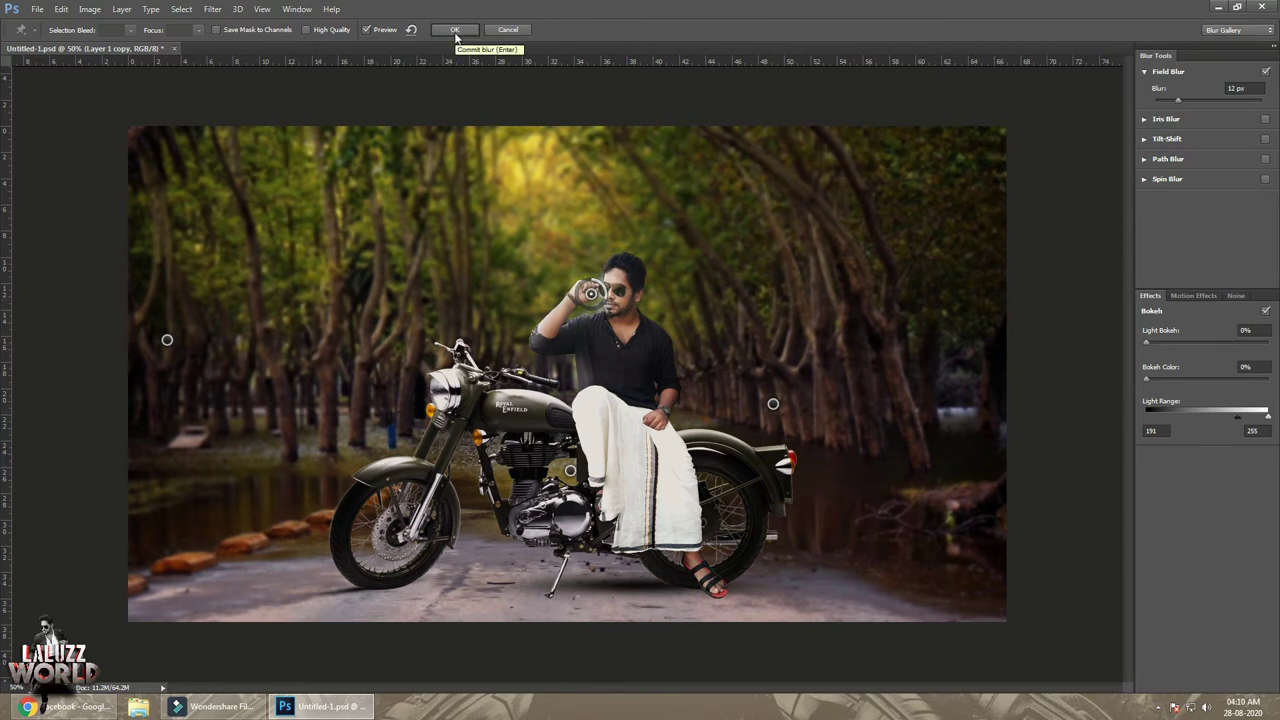
{"action": "left_click", "coordinate": [991, 497]}
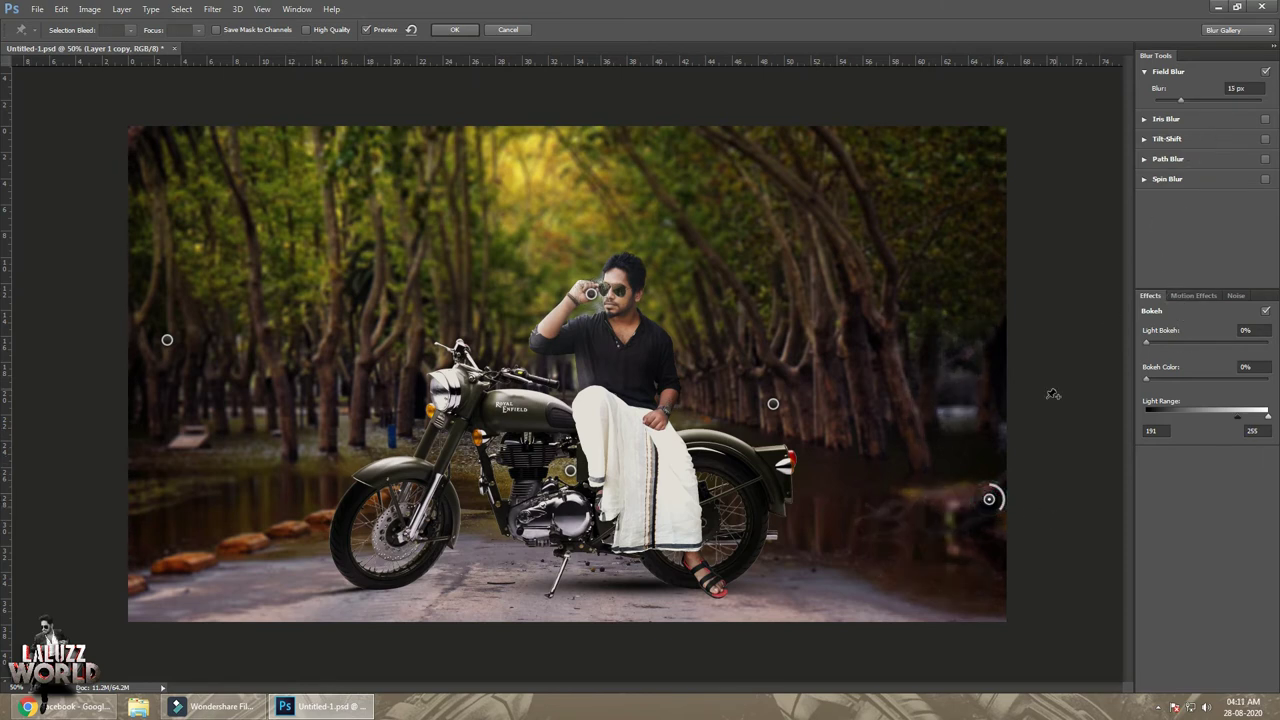
{"action": "left_click_drag", "start_coordinate": [993, 507], "coordinate": [962, 615]}
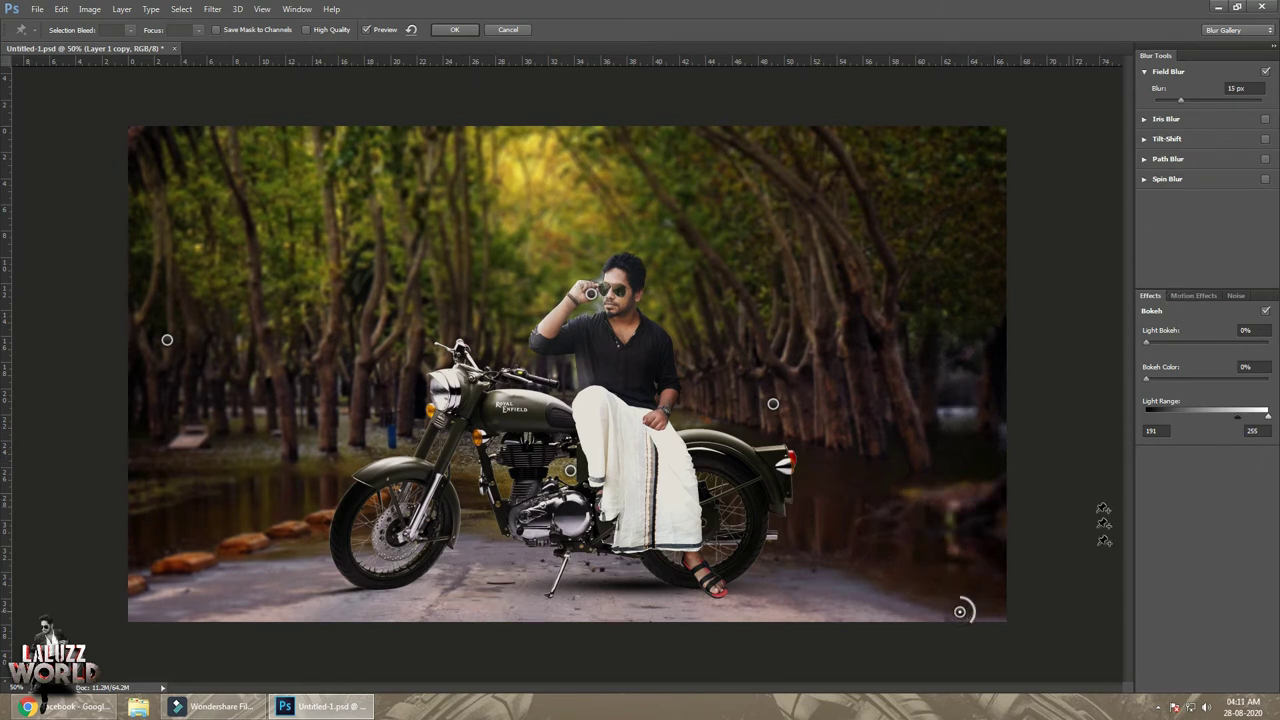
{"action": "left_click", "coordinate": [946, 492]}
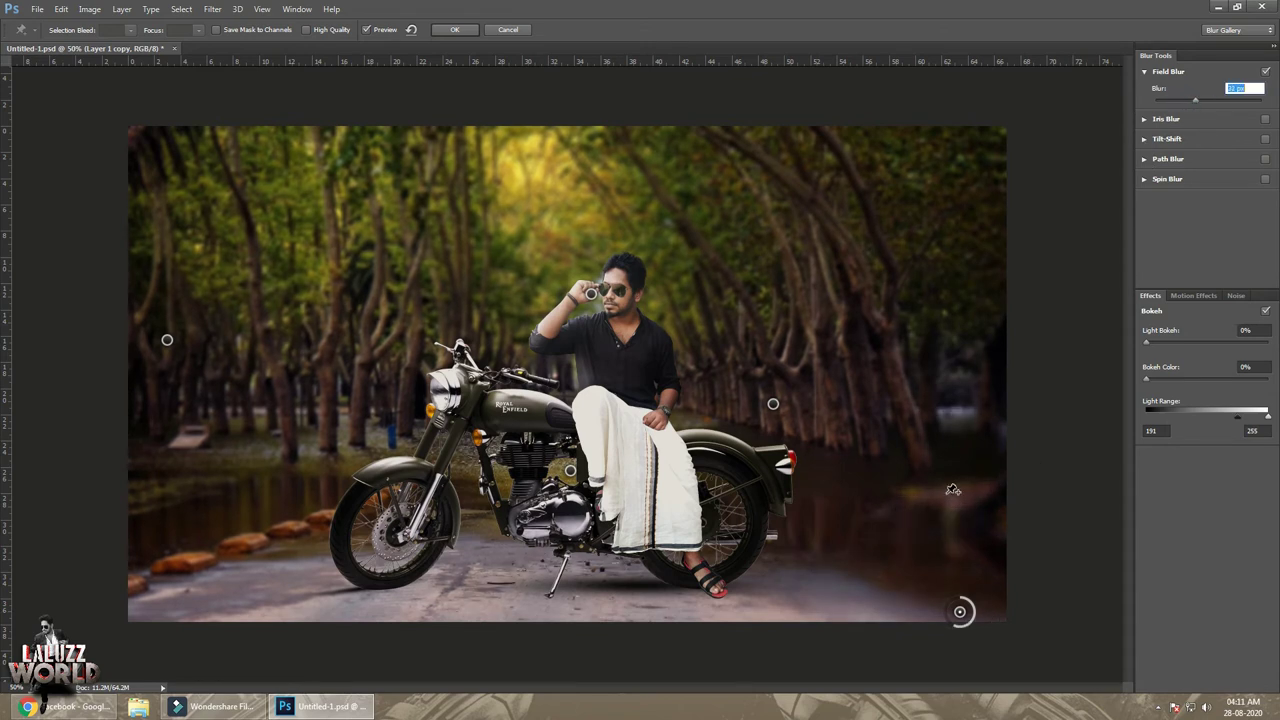
{"action": "left_click_drag", "start_coordinate": [1182, 101], "coordinate": [1167, 101]}
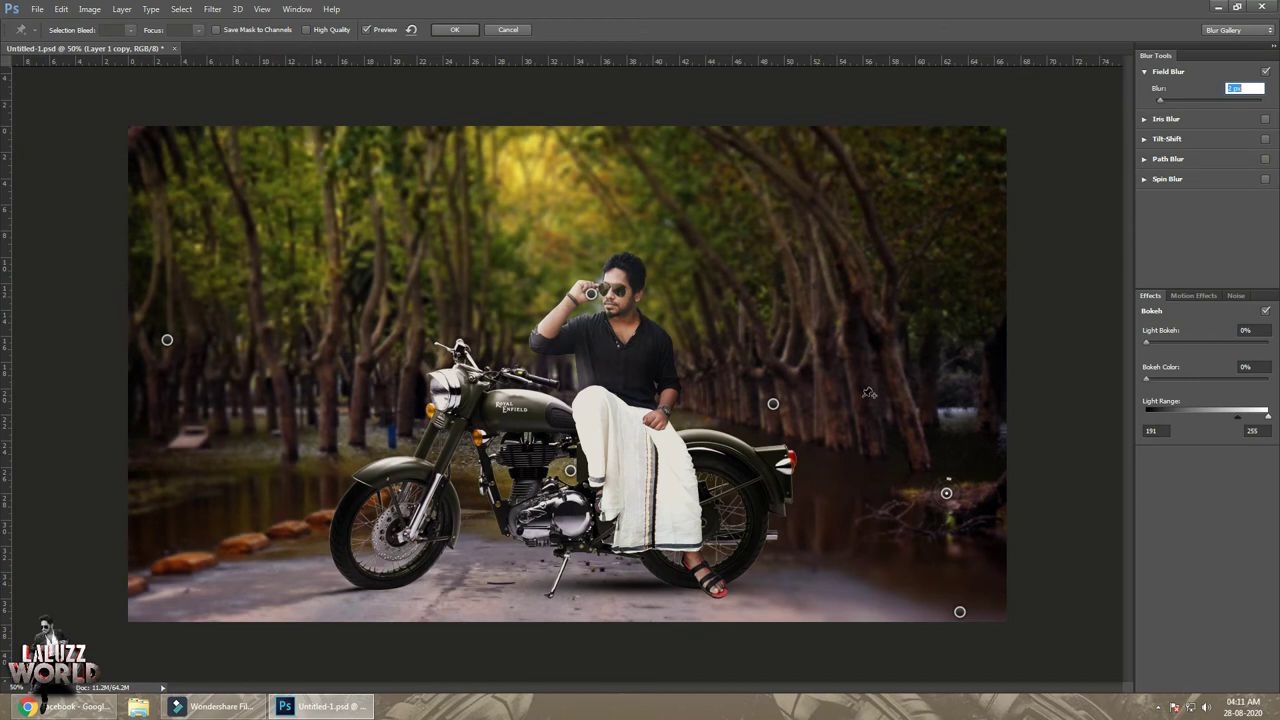
{"action": "left_click", "coordinate": [130, 585]}
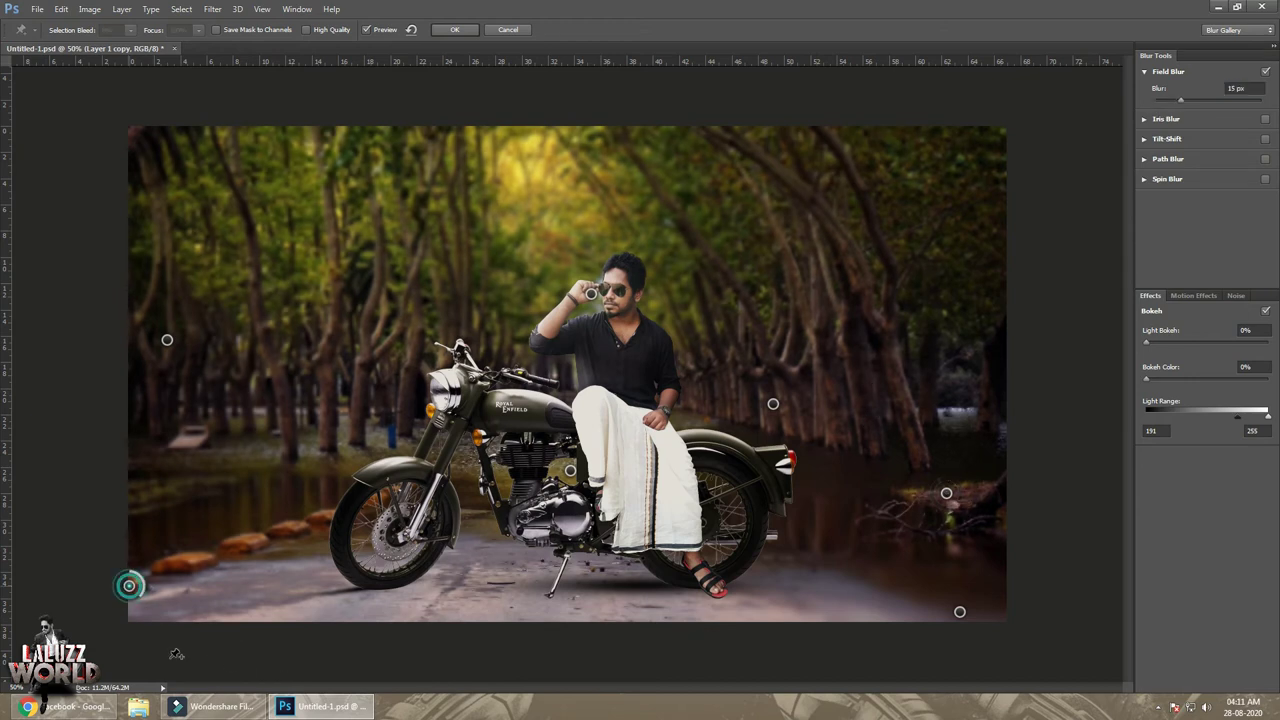
{"action": "left_click", "coordinate": [1184, 101]}
{"action": "left_click", "coordinate": [240, 544]}
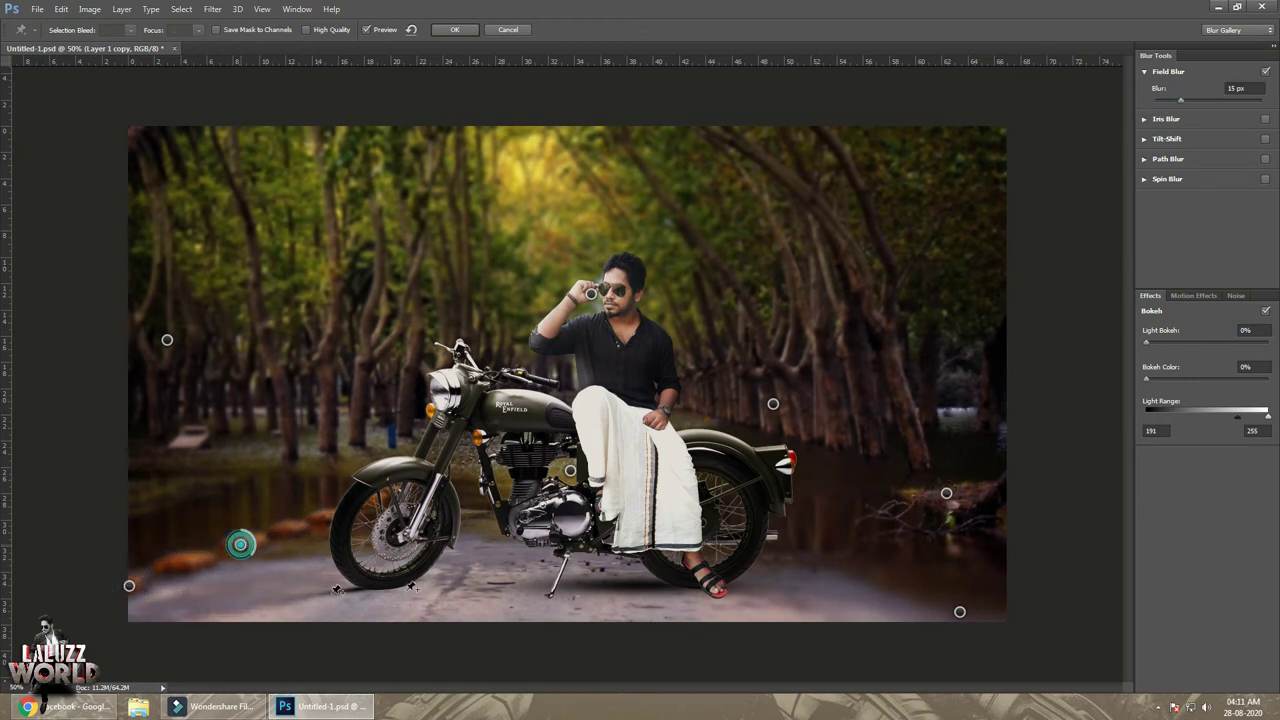
{"action": "left_click_drag", "start_coordinate": [1184, 101], "coordinate": [1156, 101]}
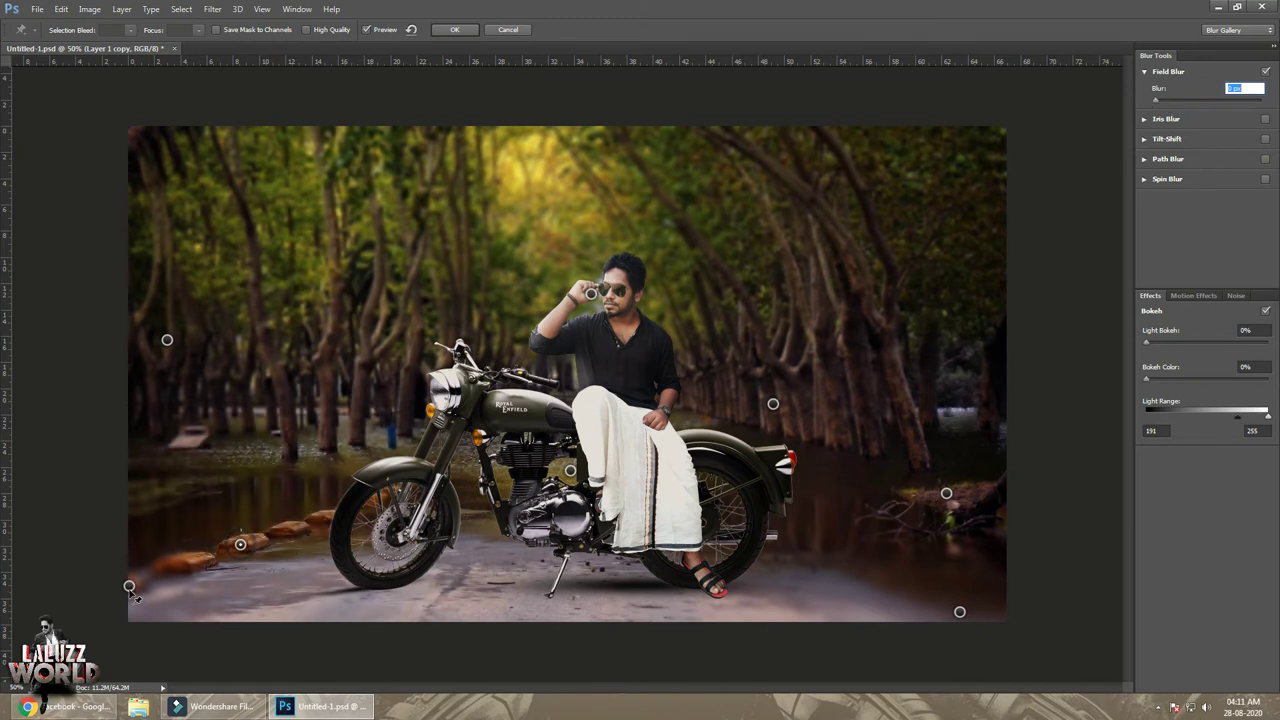
{"action": "left_click_drag", "start_coordinate": [130, 586], "coordinate": [157, 578]}
Apply the 20 px Field Blur to the Layer 1 copy and dismiss the notification
{"action": "left_click", "coordinate": [454, 29]}
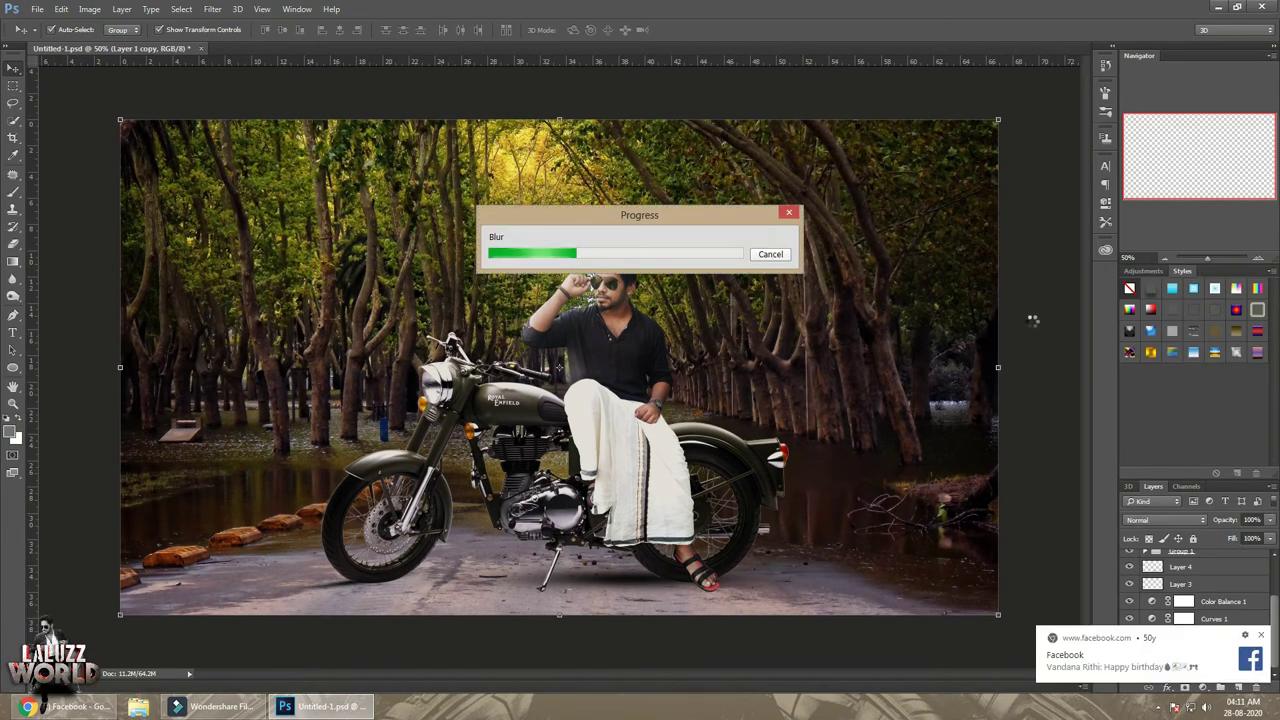
{"action": "left_click", "coordinate": [1262, 637]}
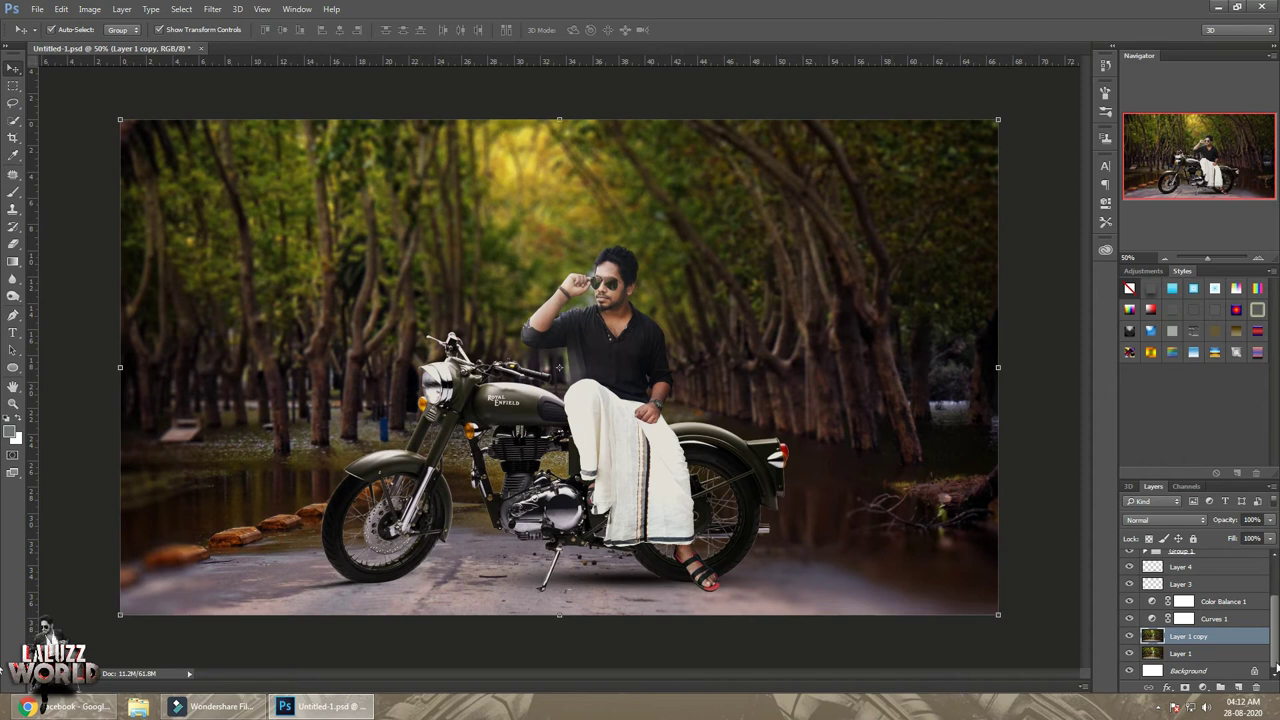
Add a new empty layer and ready the Brush with a near-black foreground colour
{"action": "scroll", "coordinate": [1233, 606], "scroll_direction": "up", "scroll_amount": 3}
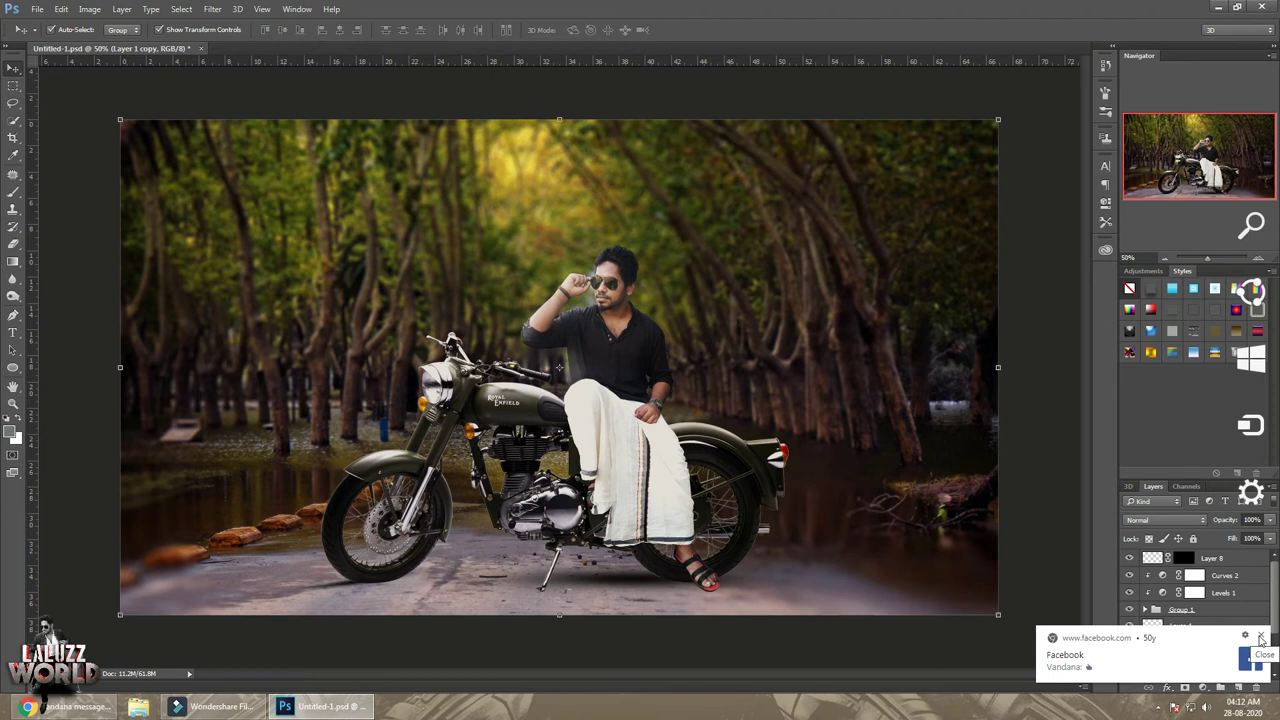
{"action": "left_click", "coordinate": [1261, 638]}
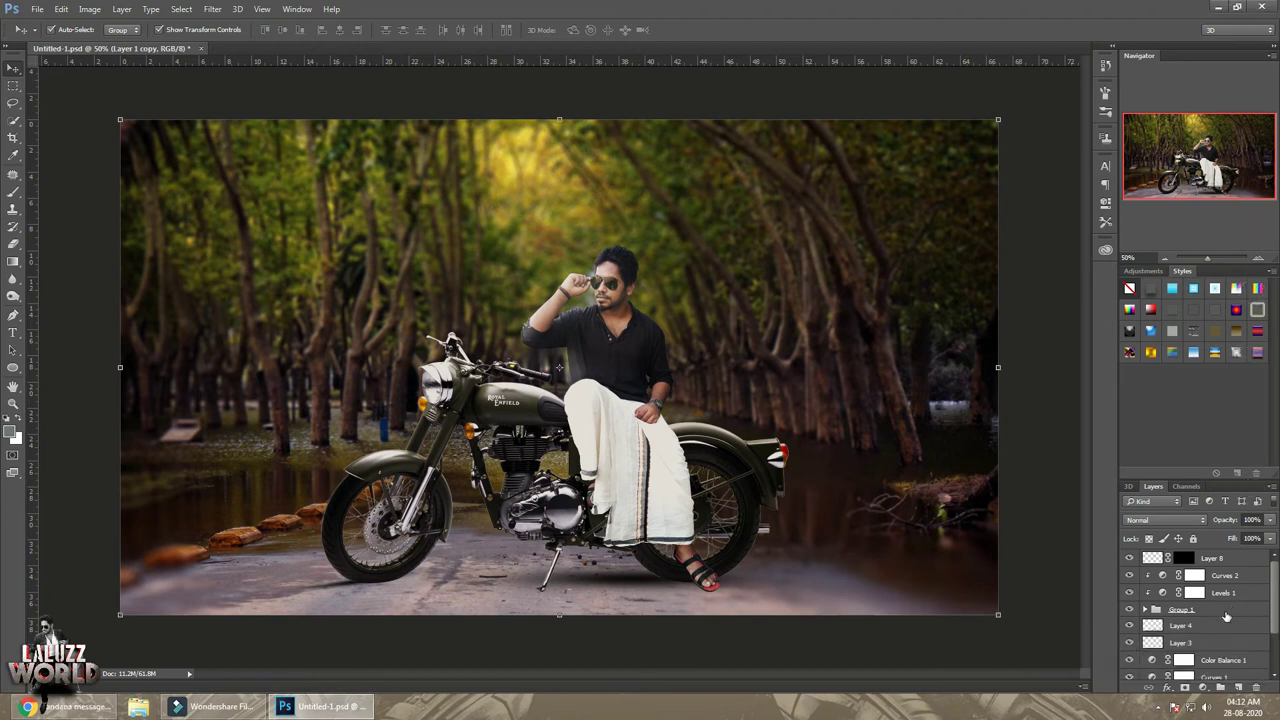
{"action": "left_click", "coordinate": [1238, 688]}
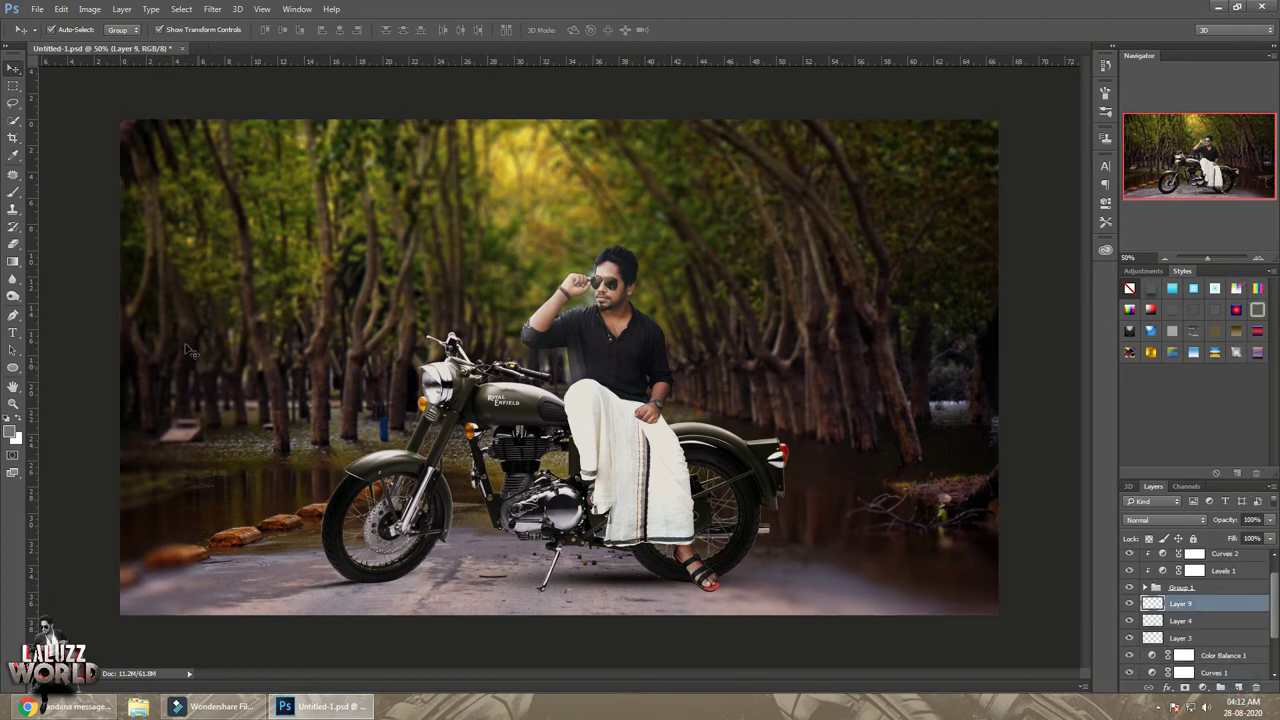
{"action": "left_click", "coordinate": [13, 192]}
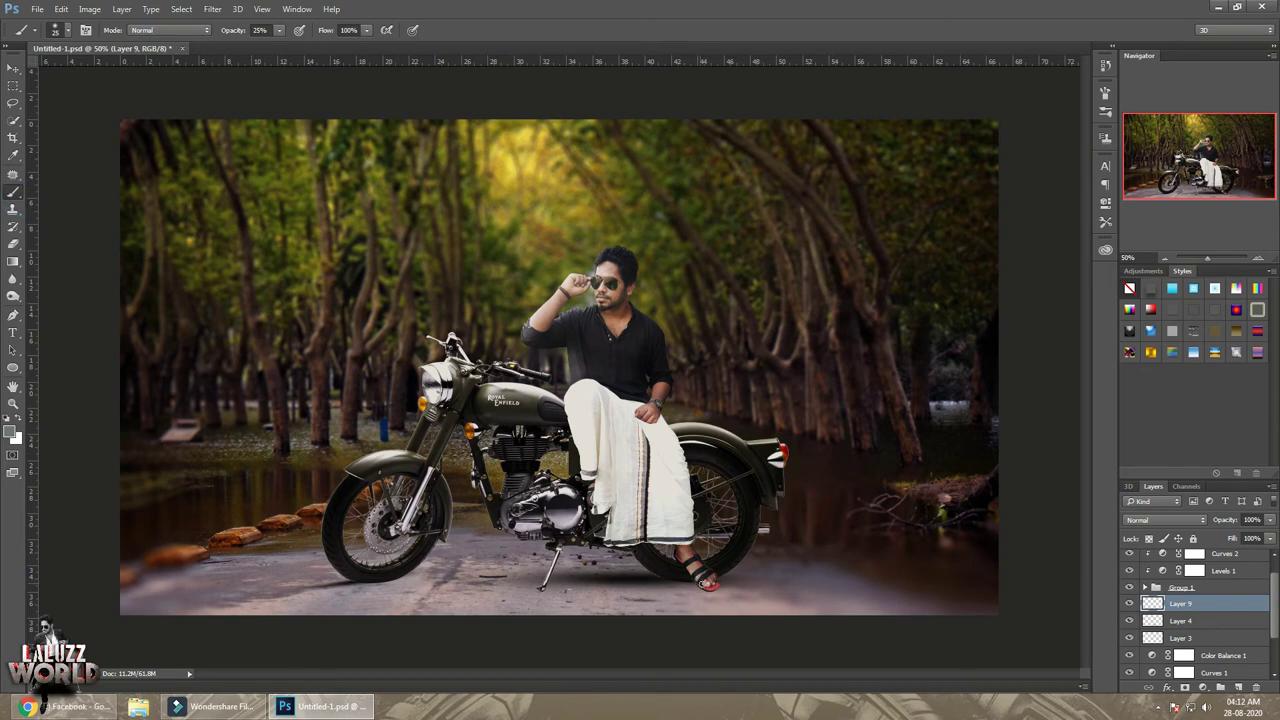
{"action": "left_click", "coordinate": [12, 433]}
{"action": "left_click", "coordinate": [630, 374]}
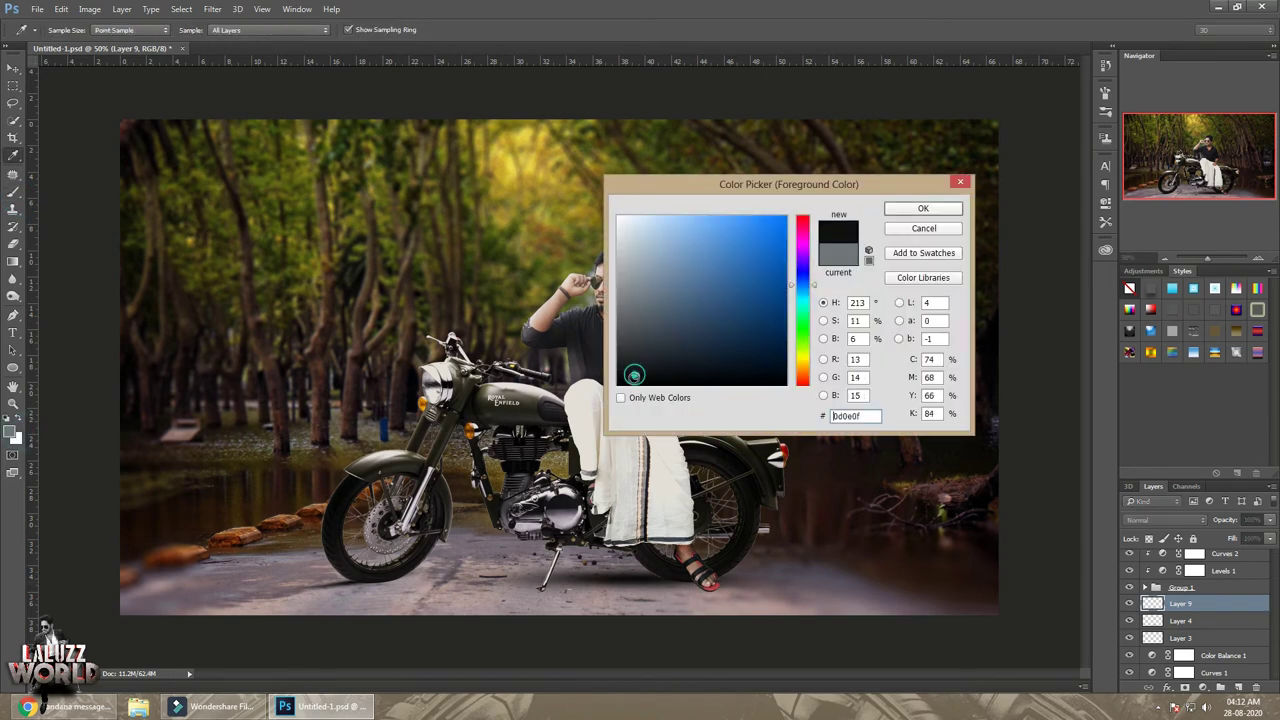
{"action": "left_click", "coordinate": [920, 205]}
Paint shadows beside the rider's shoe and dhoti edge, then set the layer to 82% opacity
{"action": "left_click_drag", "start_coordinate": [684, 569], "coordinate": [690, 582]}
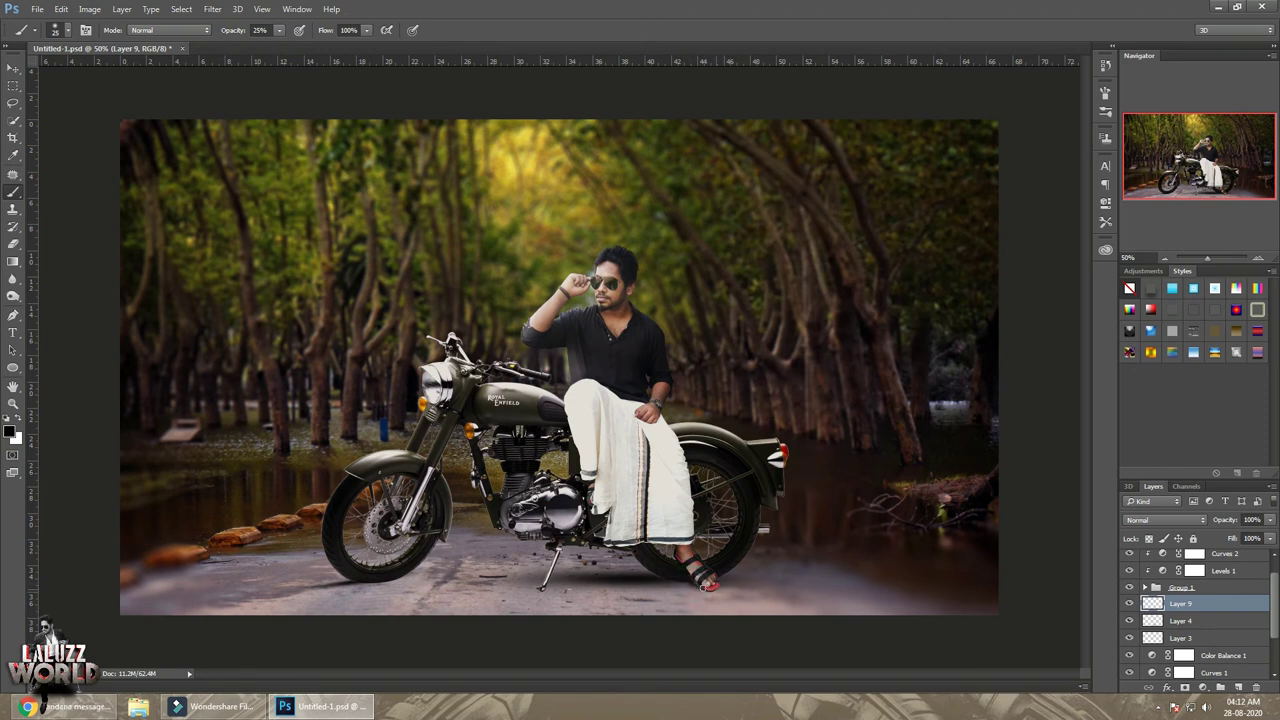
{"action": "left_click", "coordinate": [674, 552]}
{"action": "left_click_drag", "start_coordinate": [588, 424], "coordinate": [581, 468]}
{"action": "left_click_drag", "start_coordinate": [1270, 520], "coordinate": [1257, 530]}
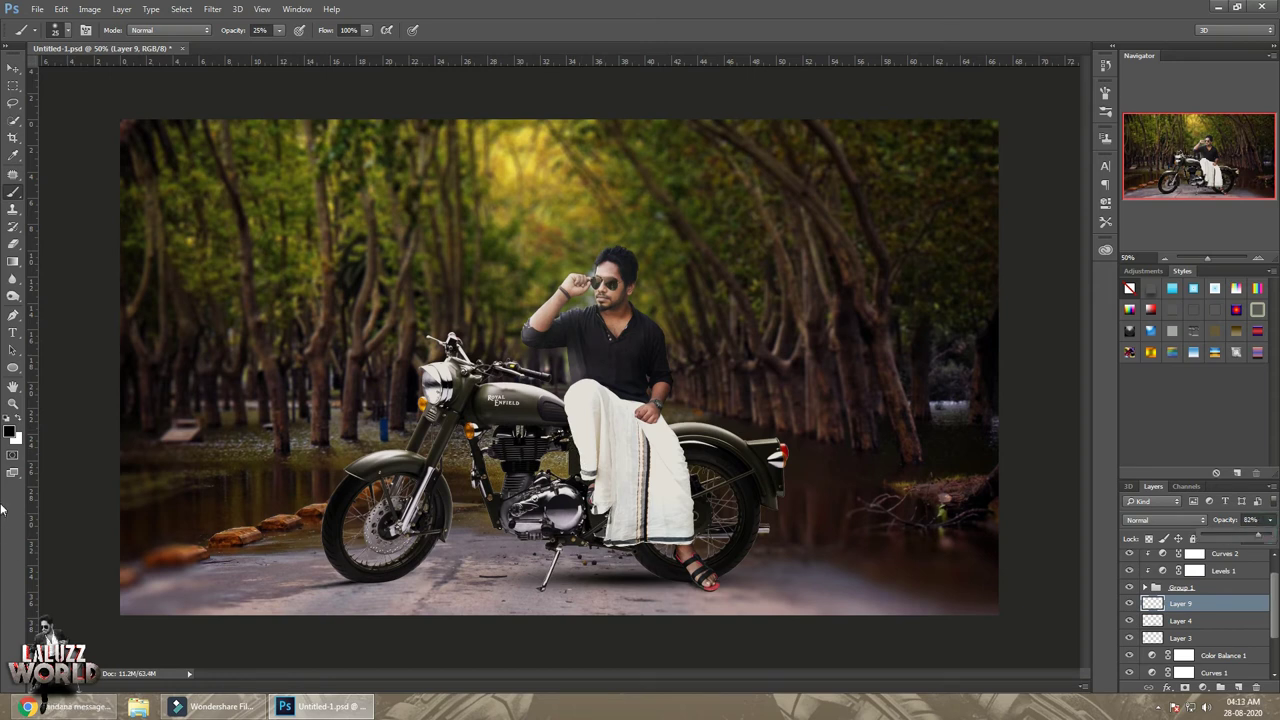
{"action": "left_click", "coordinate": [13, 67]}
{"action": "left_click", "coordinate": [1055, 265]}
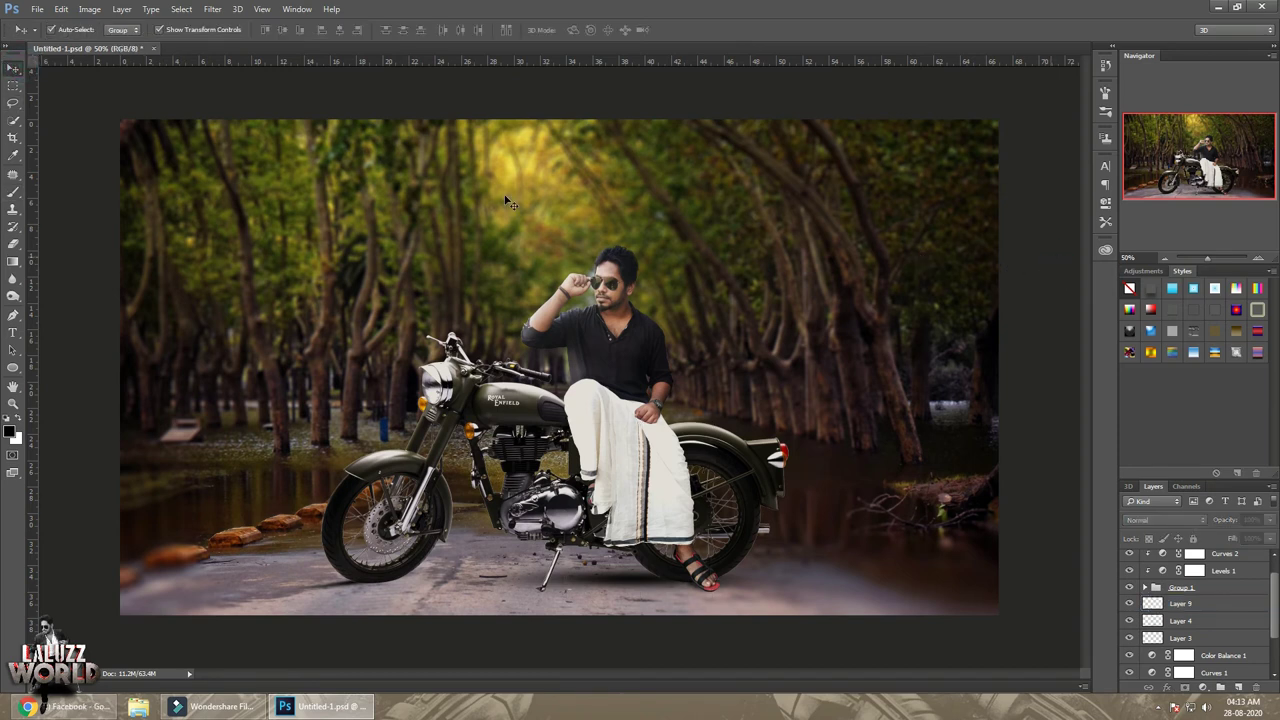
Add a new glow layer and set the Brush colour to a yellow sampled from the sunlit trees
{"action": "left_click", "coordinate": [13, 191]}
{"action": "scroll", "coordinate": [1205, 635], "scroll_direction": "down", "scroll_amount": 1}
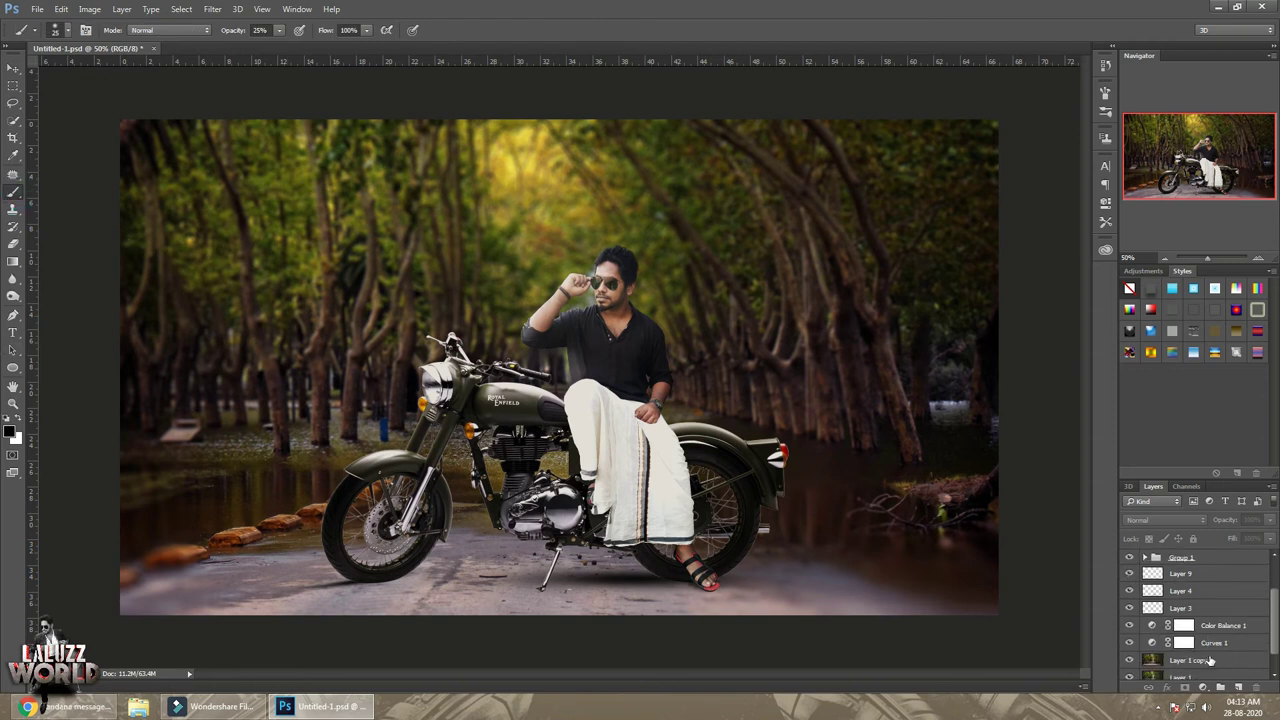
{"action": "left_click", "coordinate": [1210, 661]}
{"action": "left_click", "coordinate": [1222, 625]}
{"action": "left_click", "coordinate": [1238, 688]}
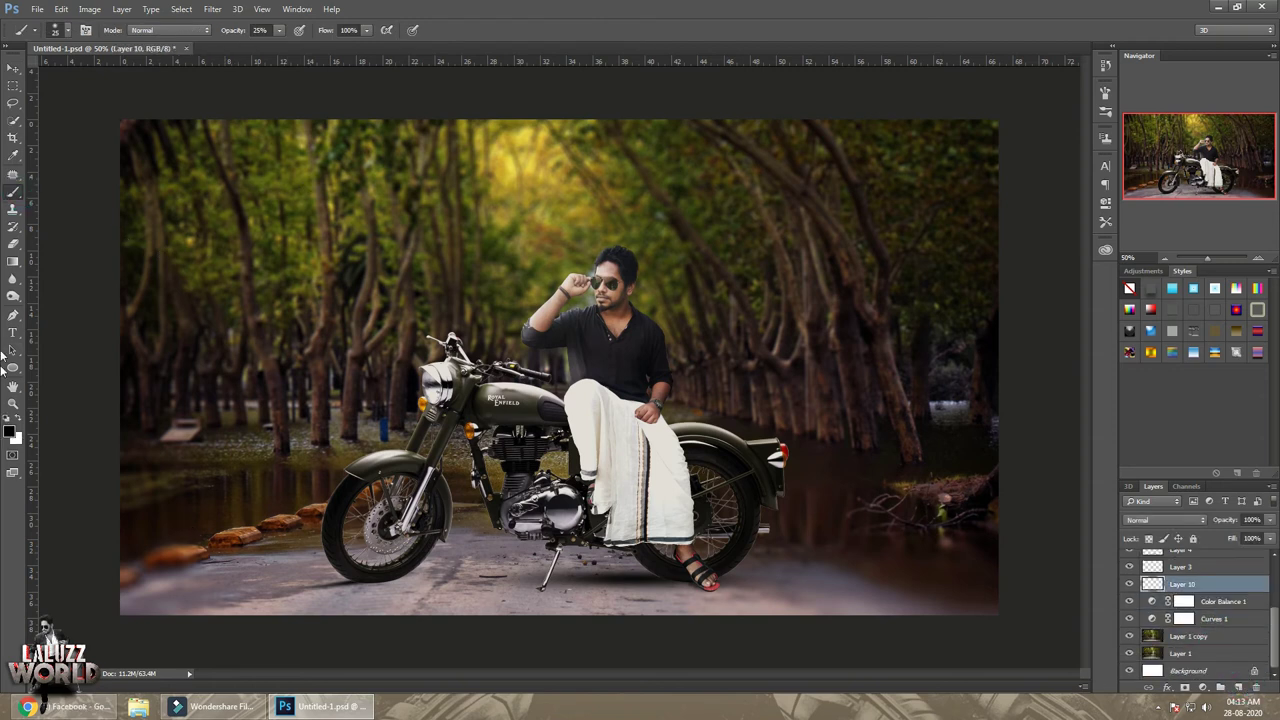
{"action": "left_click", "coordinate": [11, 432]}
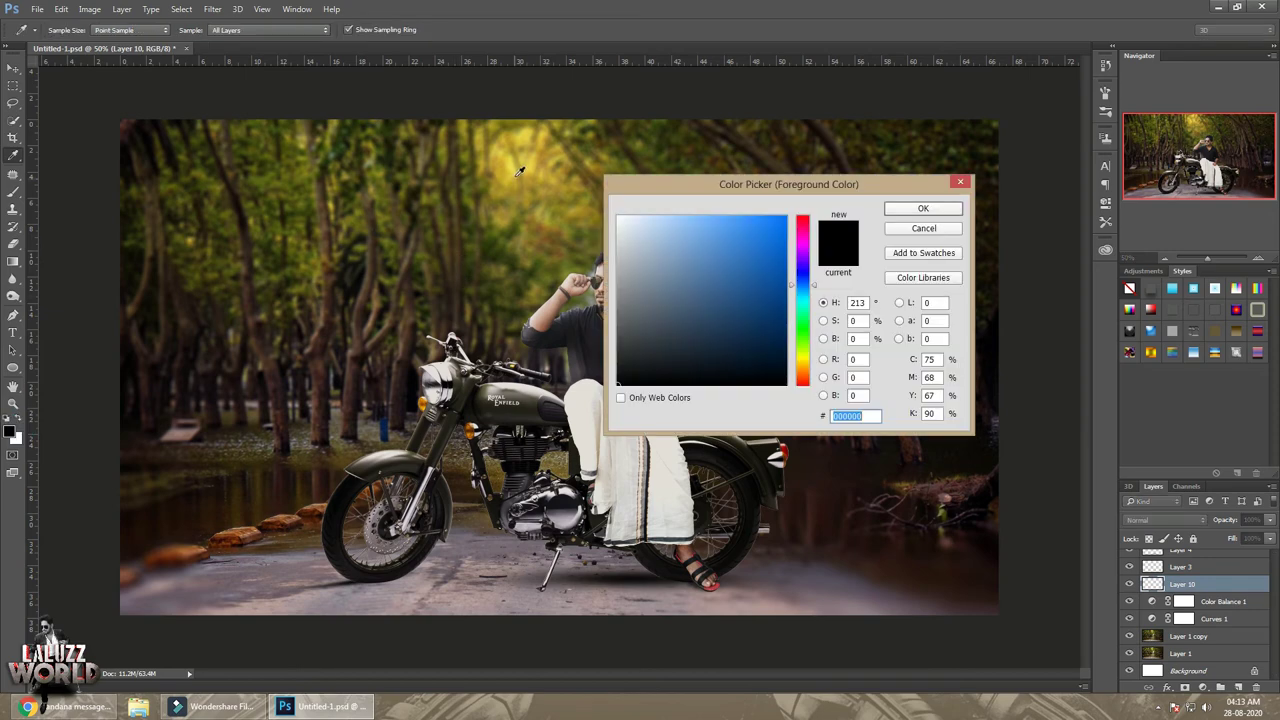
{"action": "left_click", "coordinate": [515, 172]}
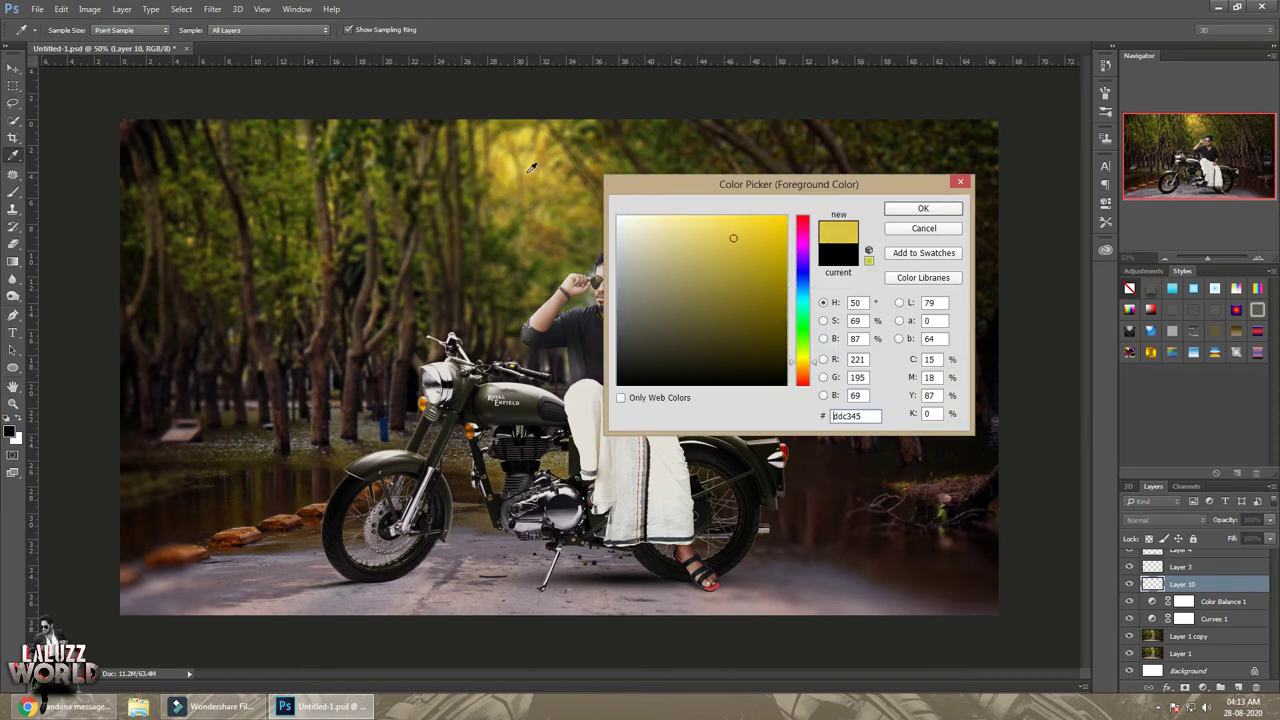
{"action": "left_click", "coordinate": [923, 208]}
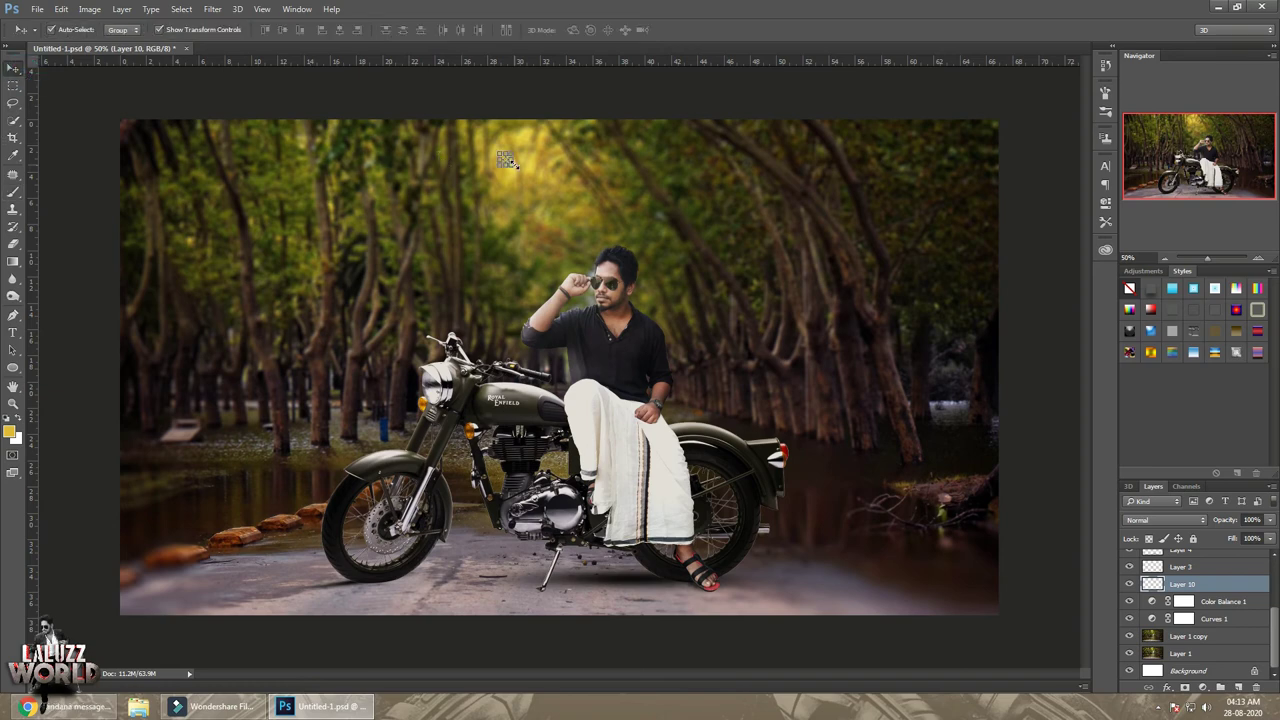
Enlarge and position the yellow glow layer over the rider, and blend it with Hard Light
{"action": "key", "text": "ctrl+t"}
{"action": "left_click_drag", "start_coordinate": [520, 170], "coordinate": [731, 298]}
{"action": "left_click_drag", "start_coordinate": [538, 188], "coordinate": [558, 245]}
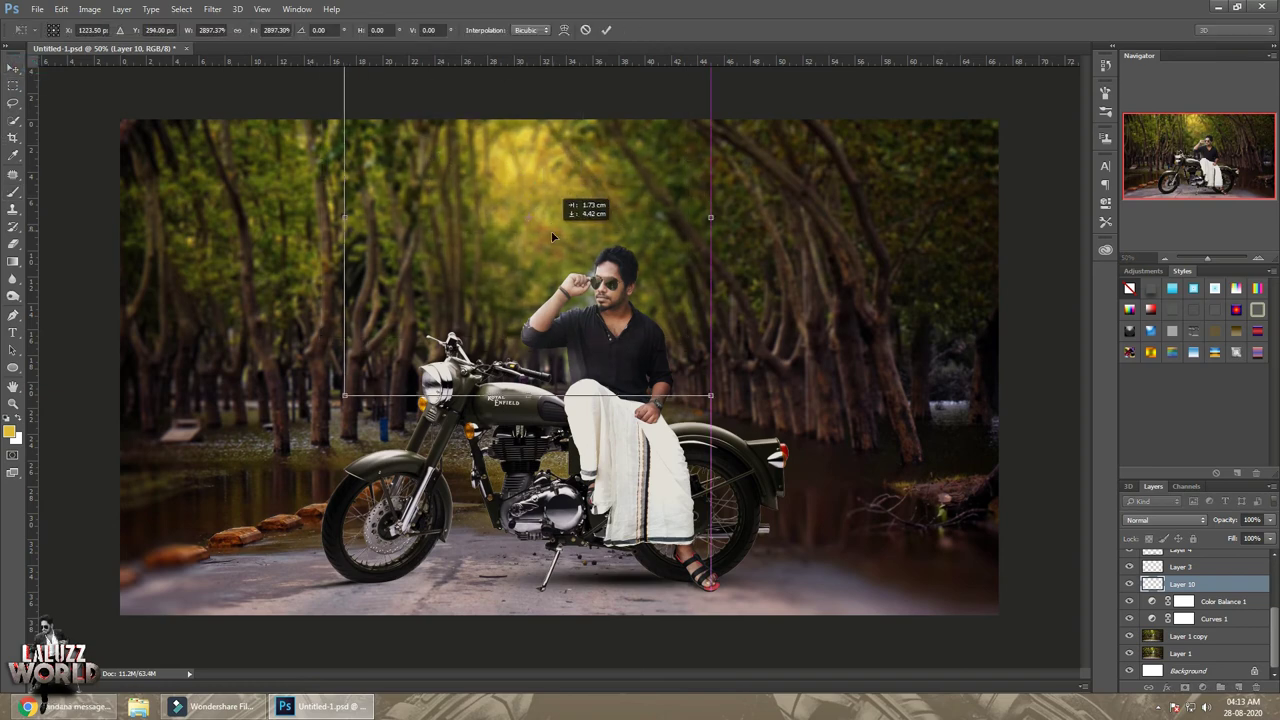
{"action": "left_click_drag", "start_coordinate": [708, 394], "coordinate": [823, 526]}
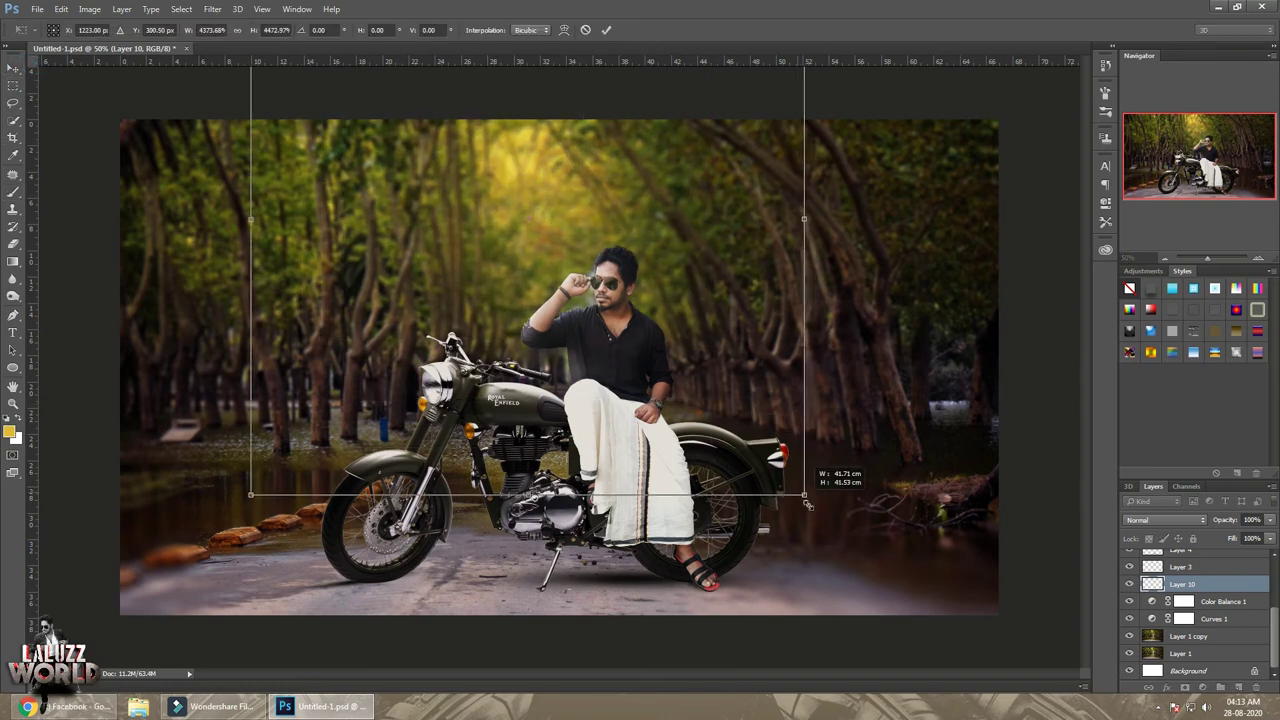
{"action": "key", "text": "Return"}
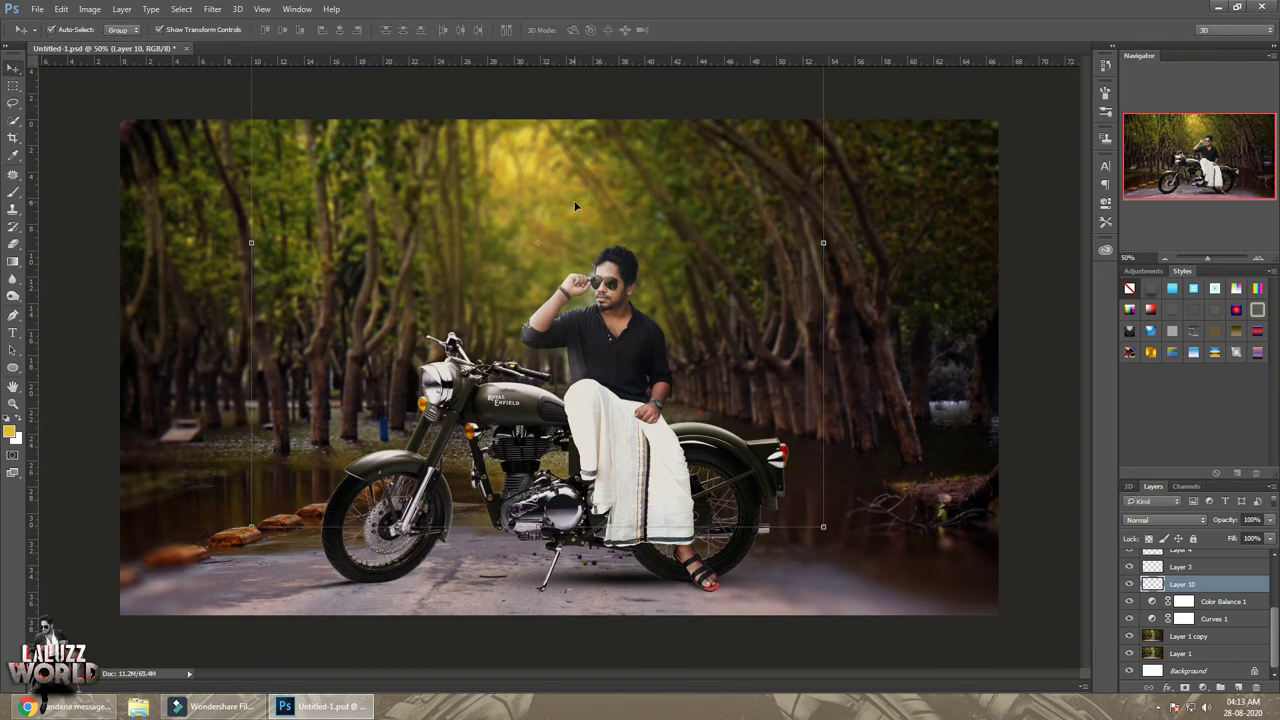
{"action": "left_click", "coordinate": [1201, 524]}
{"action": "left_click", "coordinate": [1140, 418]}
{"action": "left_click", "coordinate": [1016, 228]}
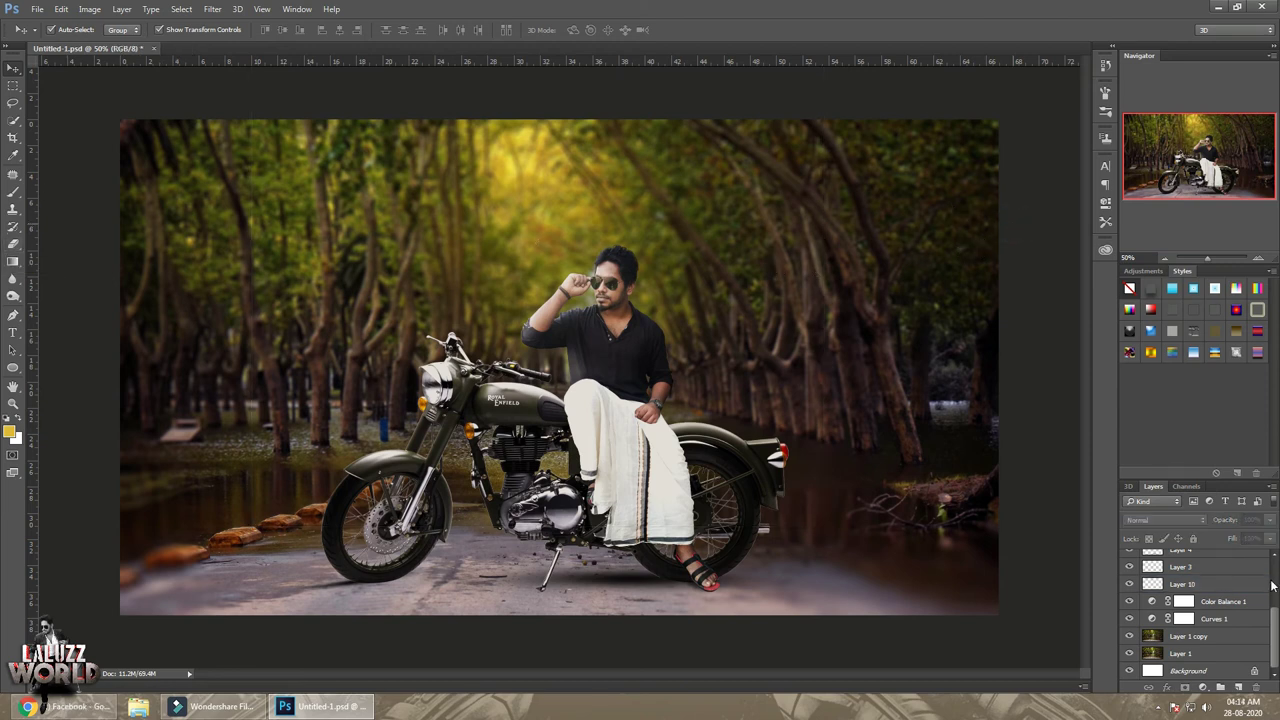
Save the composite document
{"action": "left_click_drag", "start_coordinate": [1273, 617], "coordinate": [1273, 560]}
{"action": "left_click", "coordinate": [1212, 558]}
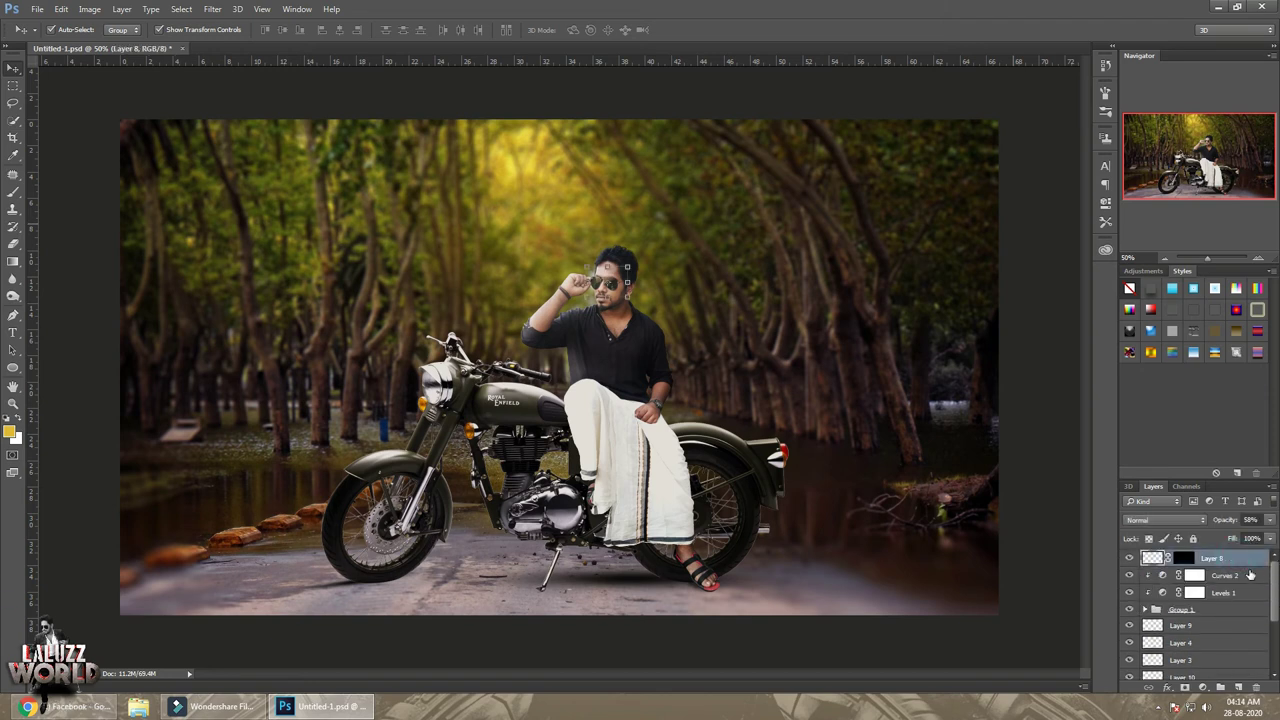
{"action": "left_click", "coordinate": [925, 658]}
{"action": "key", "text": "ctrl+s"}
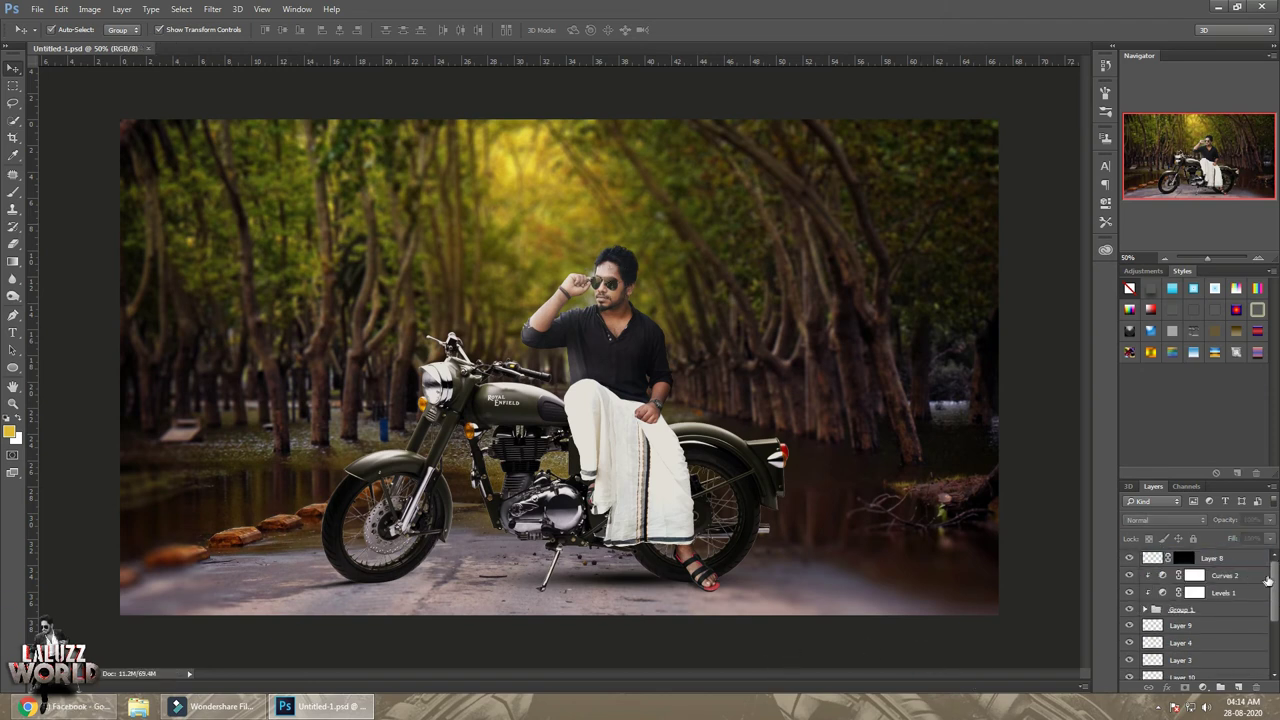
With Layer 8 selected, stamp all visible layers into a new merged Layer 11
{"action": "left_click", "coordinate": [1242, 560]}
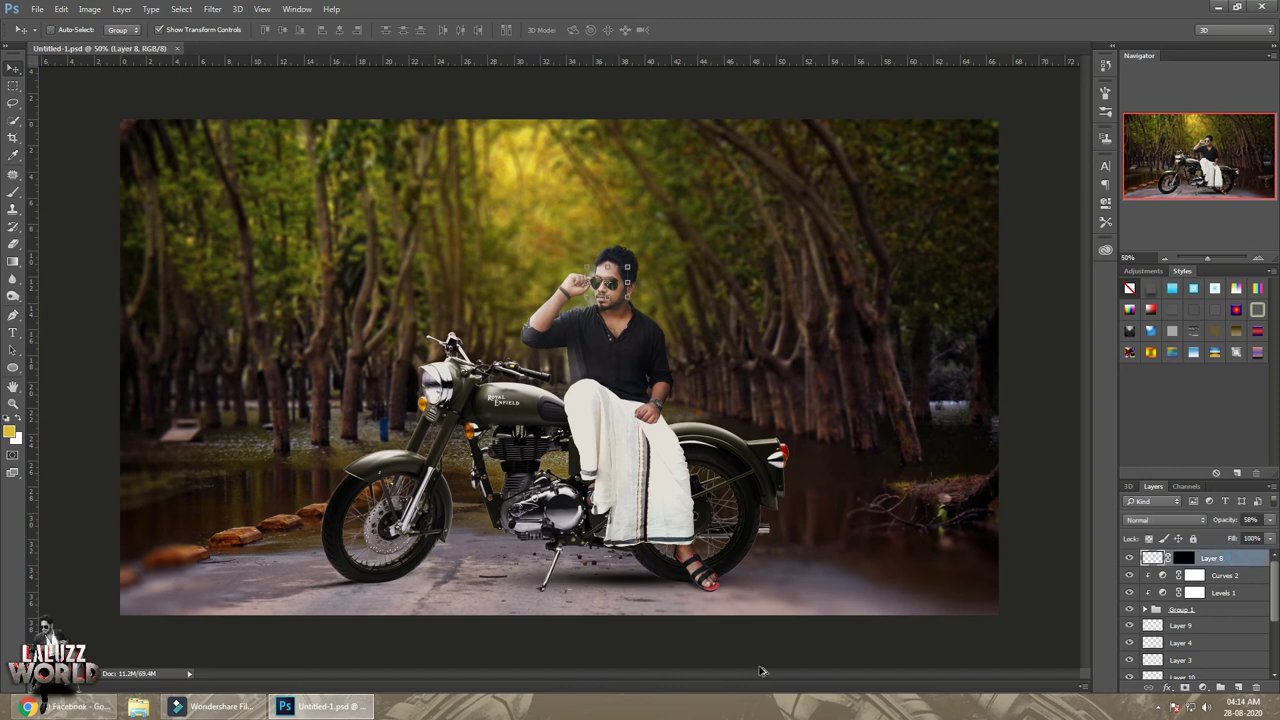
{"action": "key", "text": "ctrl+shift+alt+e"}
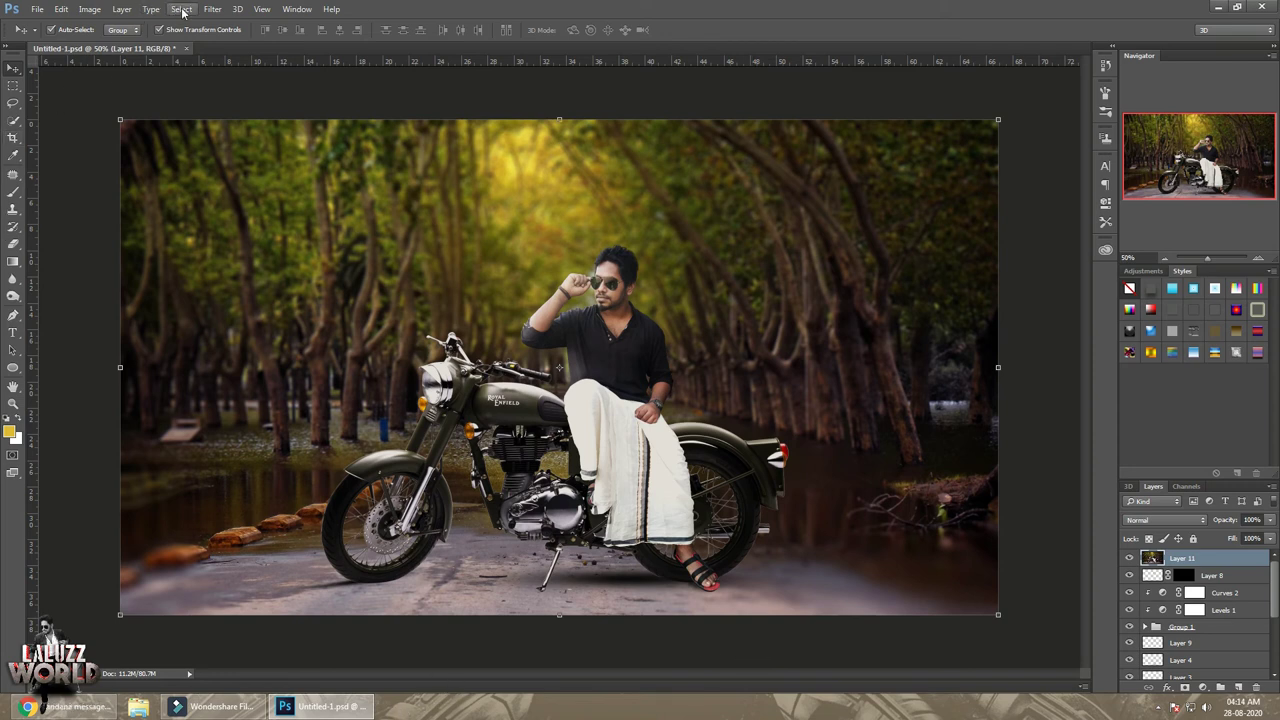
{"action": "left_click", "coordinate": [212, 9]}
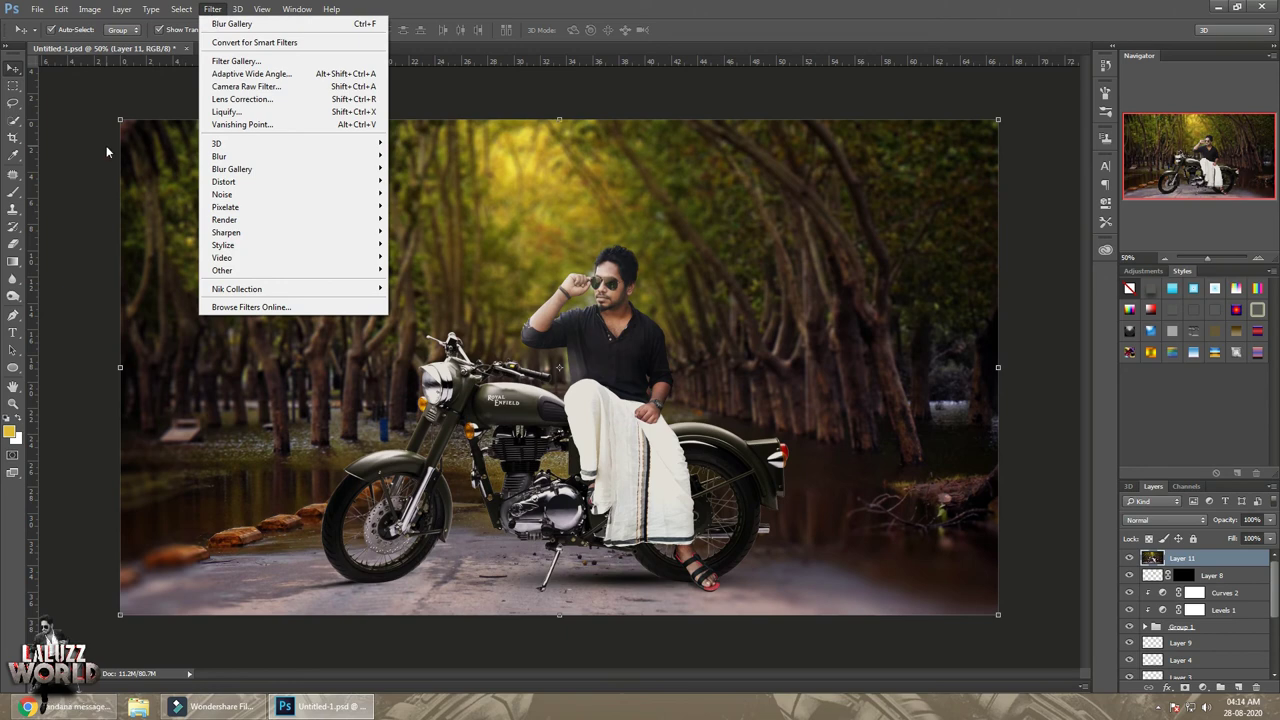
Grade Layer 11 in Camera Raw: Temperature +6, Tint +8, Exposure +0.15, Highlights -7, Whites -8, Blacks +21
{"action": "left_click", "coordinate": [247, 87]}
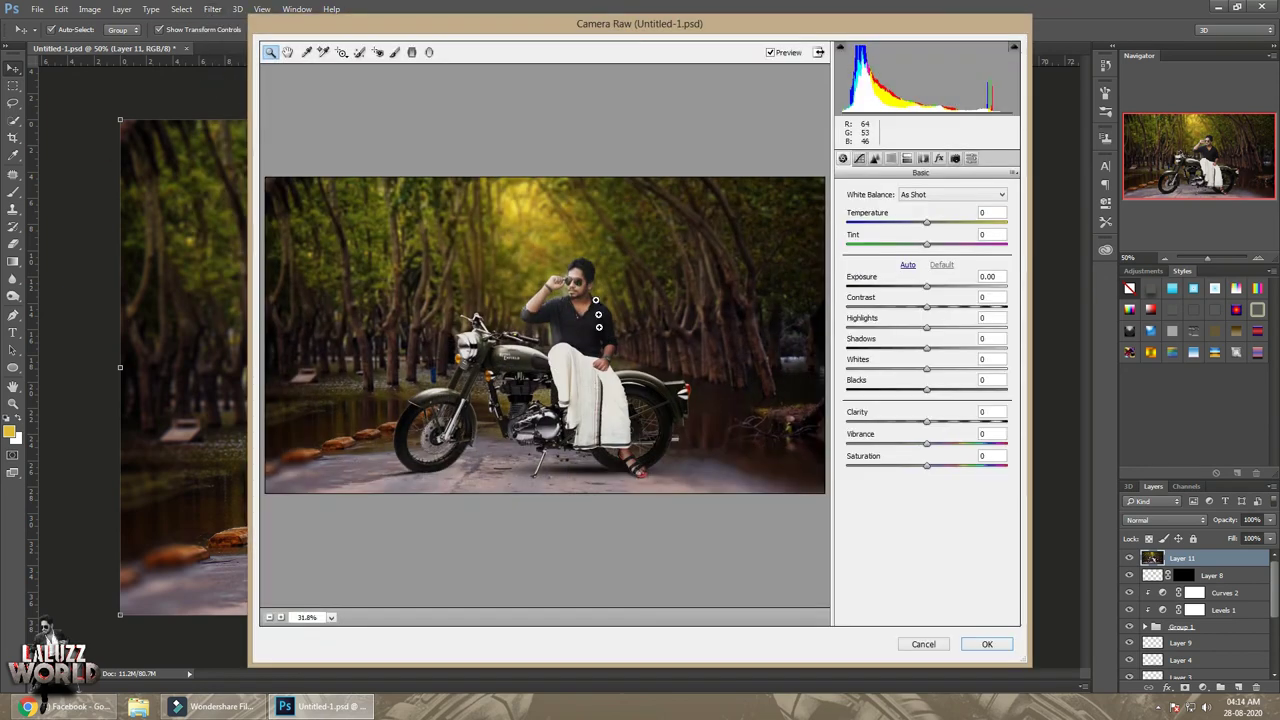
{"action": "mouse_move", "coordinate": [925, 223]}
{"action": "left_mouse_down"}
{"action": "mouse_move", "coordinate": [948, 246]}
{"action": "mouse_move", "coordinate": [933, 246]}
{"action": "mouse_move", "coordinate": [921, 328]}
{"action": "mouse_move", "coordinate": [925, 393]}
{"action": "mouse_move", "coordinate": [943, 390]}
{"action": "mouse_move", "coordinate": [922, 369]}
{"action": "left_mouse_up"}
{"action": "left_click_drag", "start_coordinate": [928, 422], "coordinate": [933, 422]}
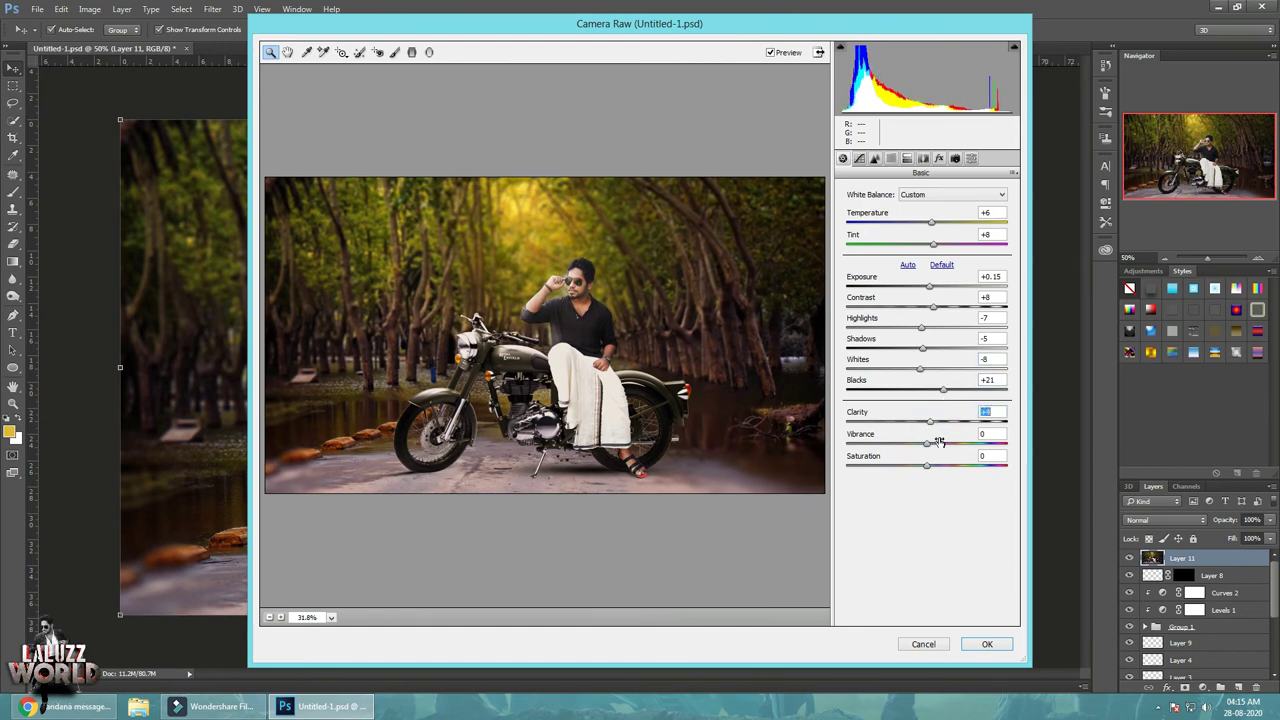
{"action": "left_click", "coordinate": [981, 648]}
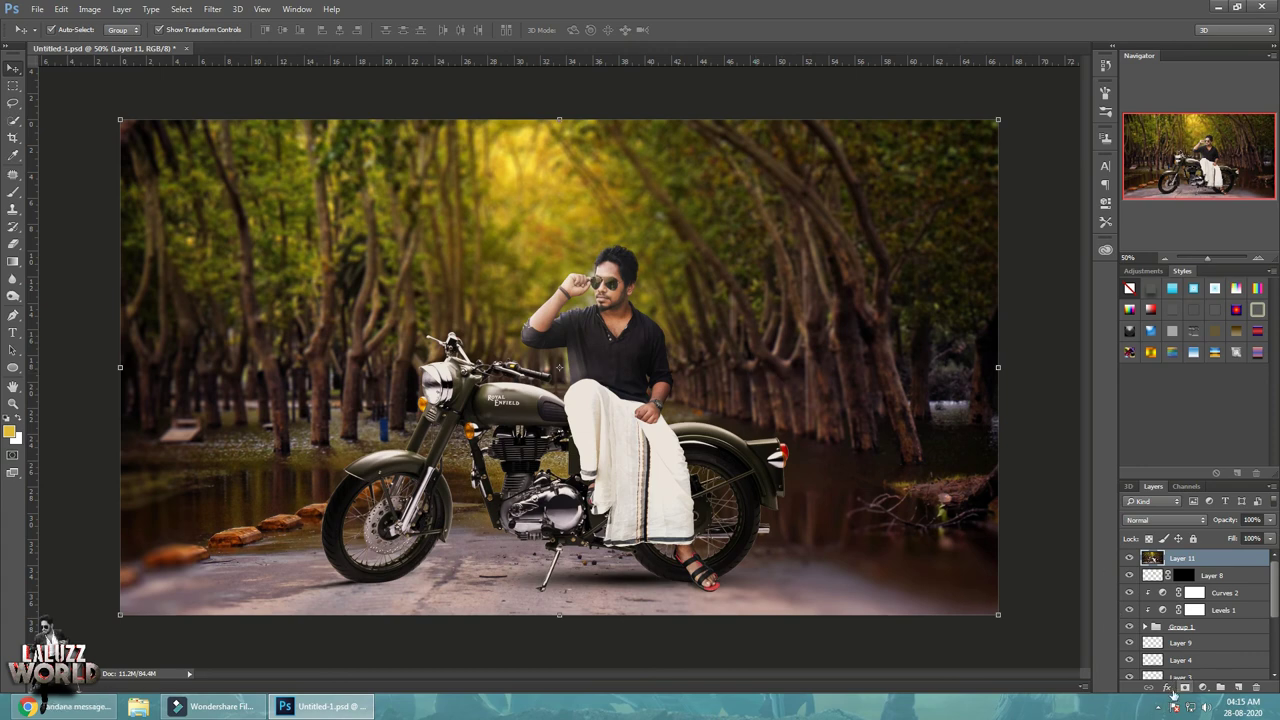
Add a Camera Raw radial vignette around the man and motorcycle: Exposure -1.55, Shadows -60, Clarity -65
{"action": "left_click", "coordinate": [212, 9]}
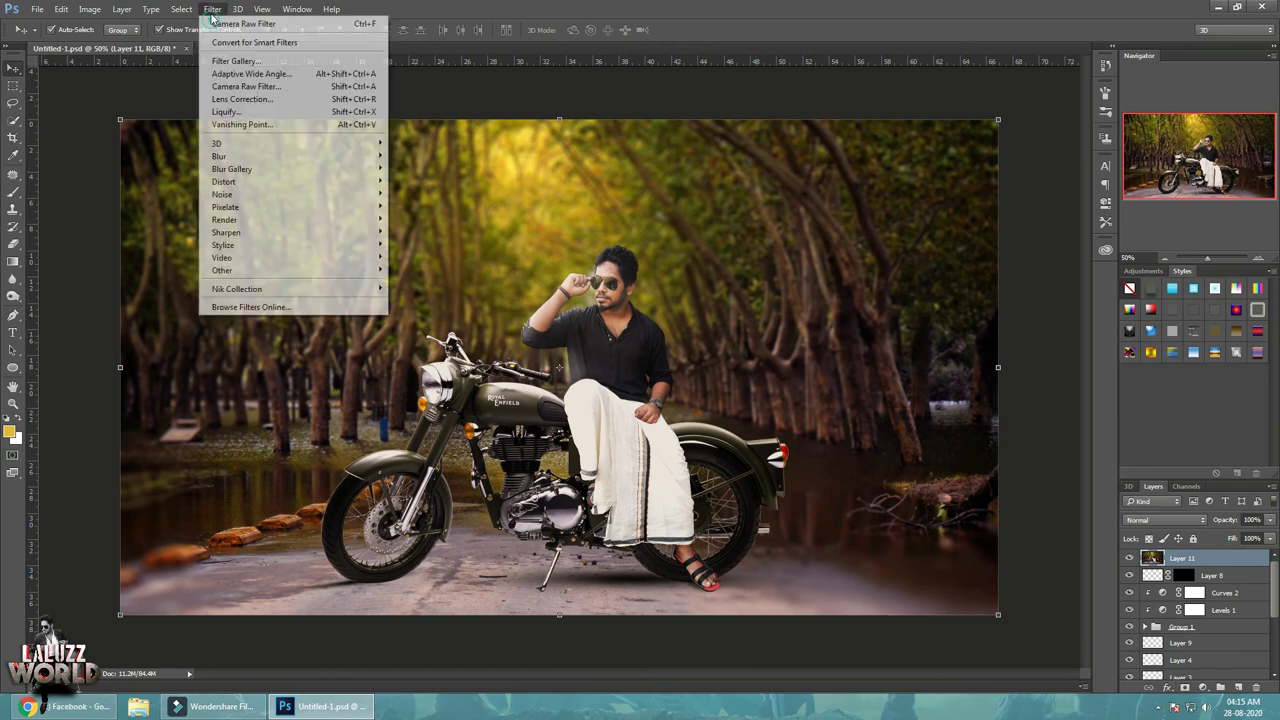
{"action": "left_click", "coordinate": [240, 84]}
{"action": "left_click", "coordinate": [430, 52]}
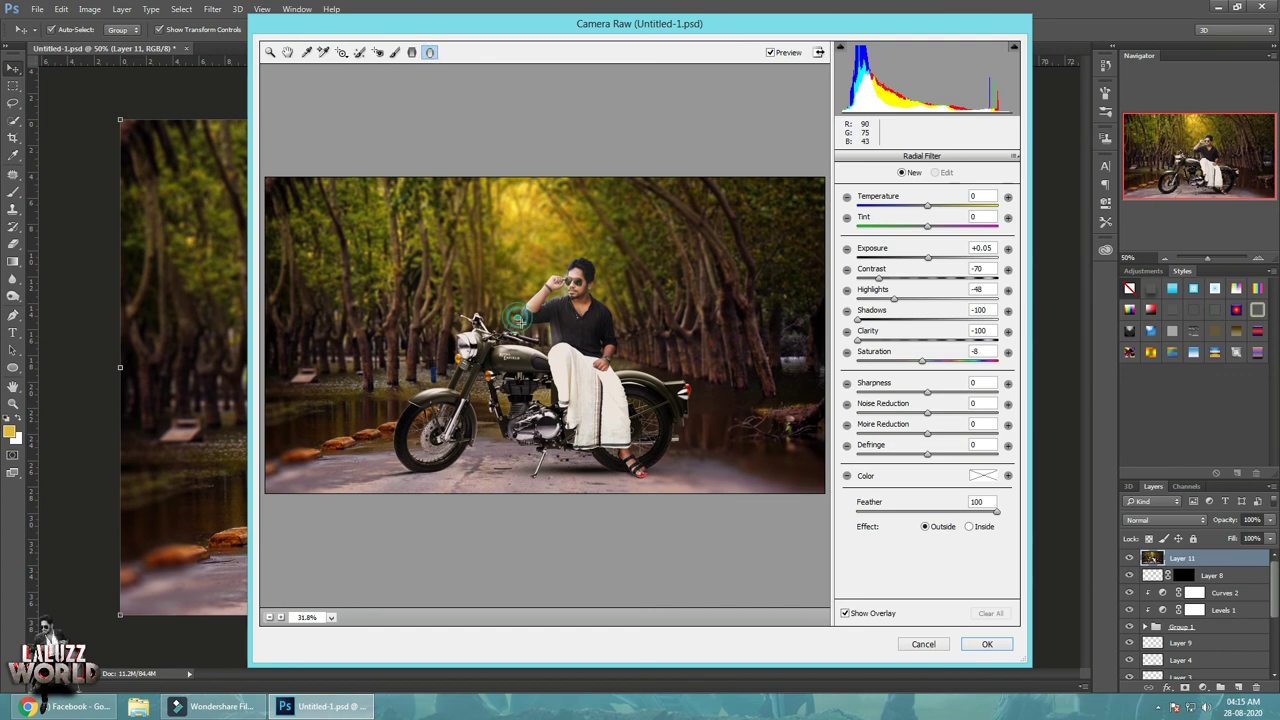
{"action": "left_click_drag", "start_coordinate": [518, 318], "coordinate": [767, 556]}
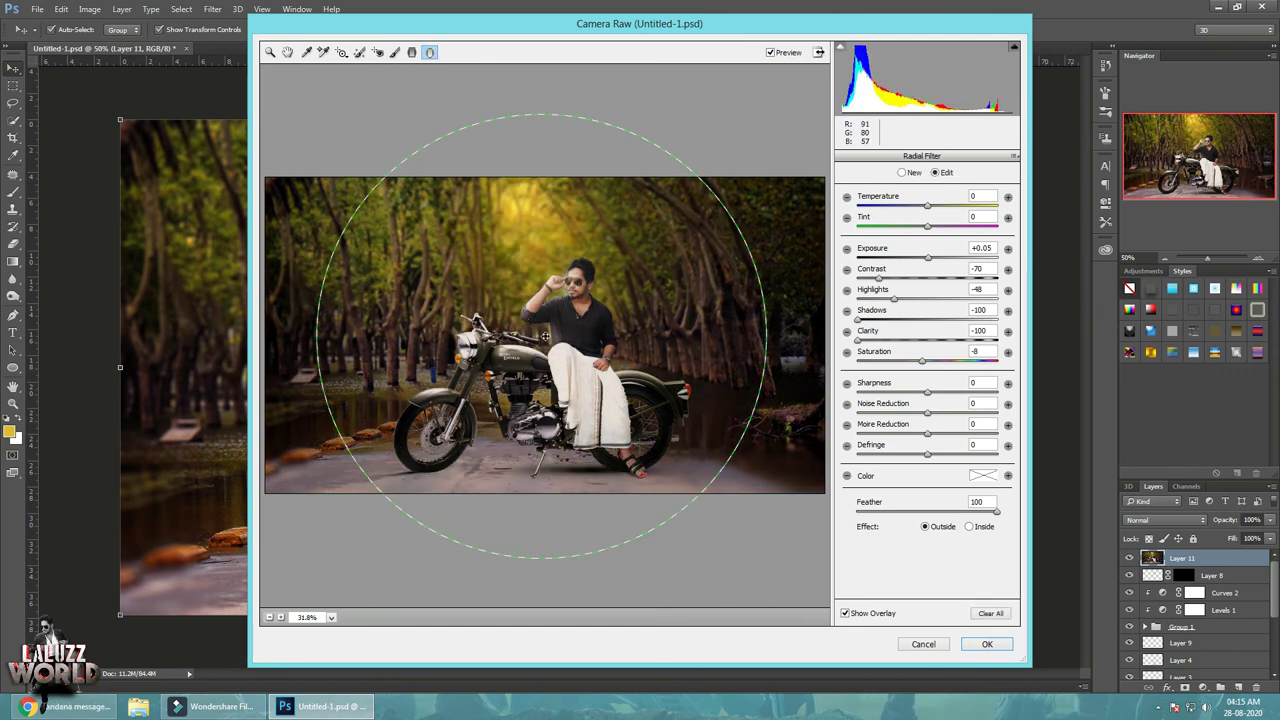
{"action": "mouse_move", "coordinate": [927, 258]}
{"action": "left_mouse_down"}
{"action": "mouse_move", "coordinate": [899, 258]}
{"action": "mouse_move", "coordinate": [929, 280]}
{"action": "left_mouse_up"}
{"action": "left_click", "coordinate": [879, 278]}
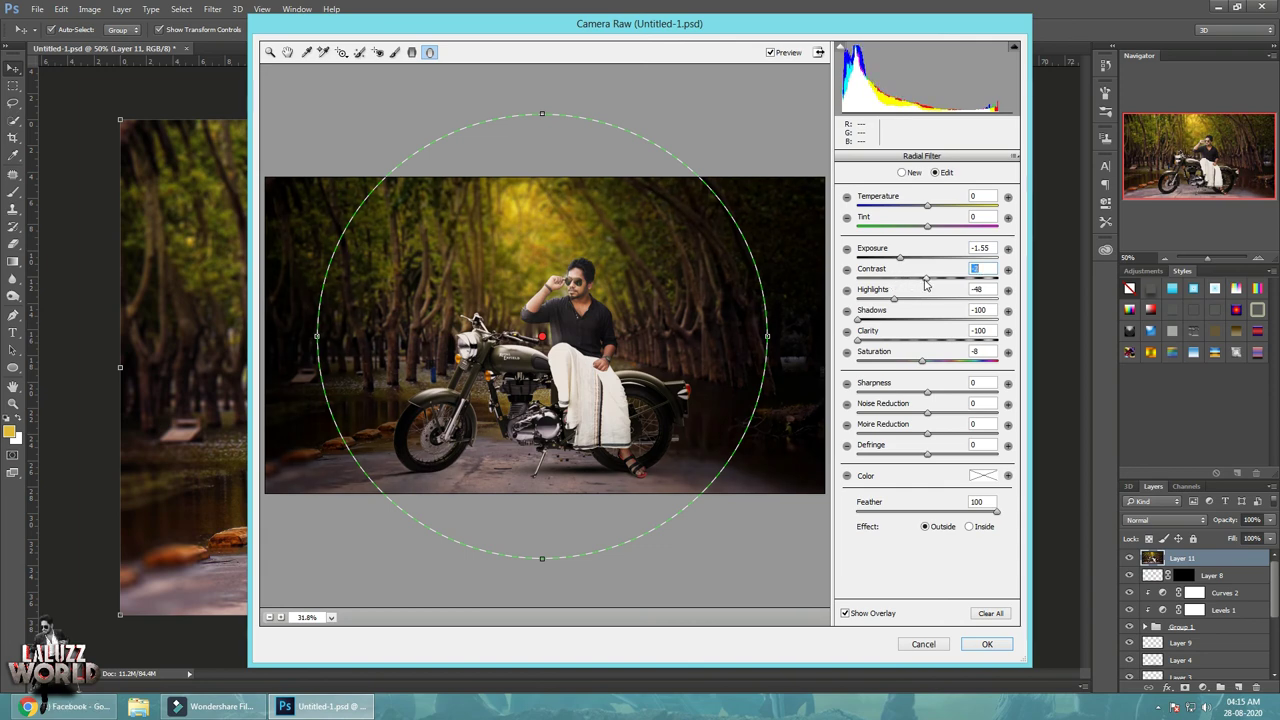
{"action": "mouse_move", "coordinate": [858, 318]}
{"action": "left_mouse_down"}
{"action": "mouse_move", "coordinate": [885, 318]}
{"action": "mouse_move", "coordinate": [883, 339]}
{"action": "mouse_move", "coordinate": [932, 366]}
{"action": "mouse_move", "coordinate": [926, 406]}
{"action": "left_mouse_up"}
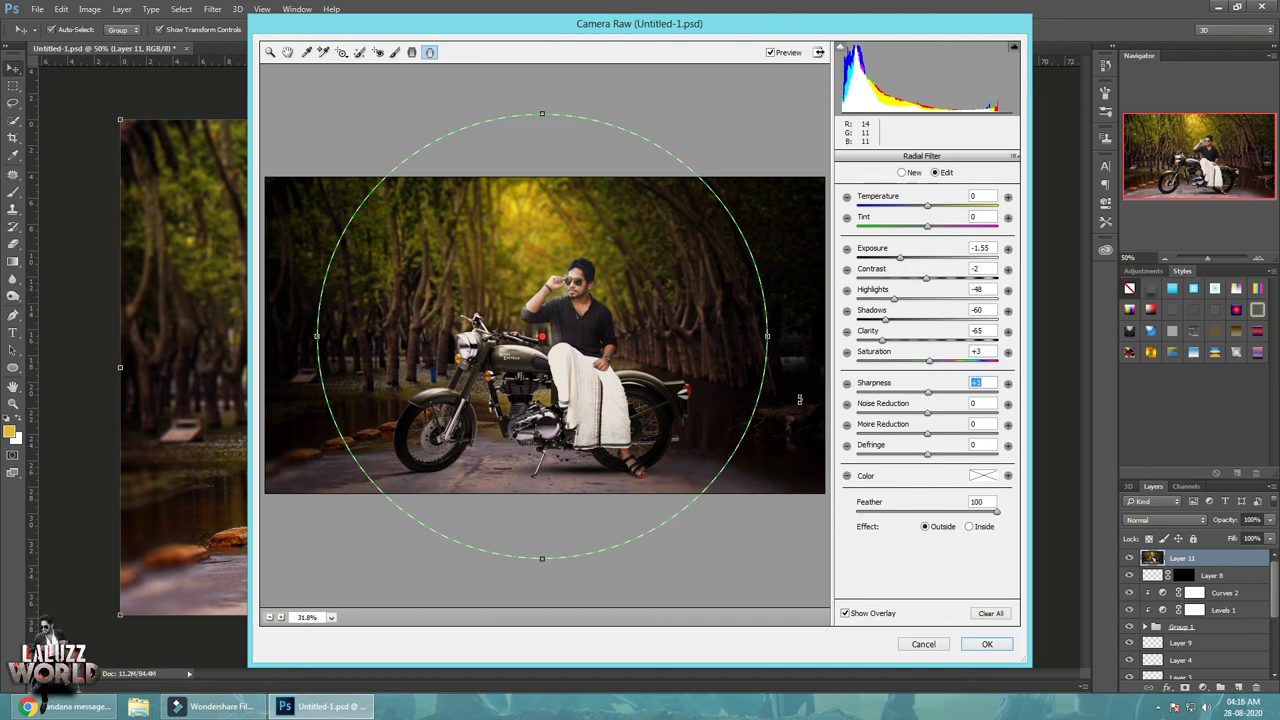
{"action": "left_click_drag", "start_coordinate": [767, 336], "coordinate": [798, 336]}
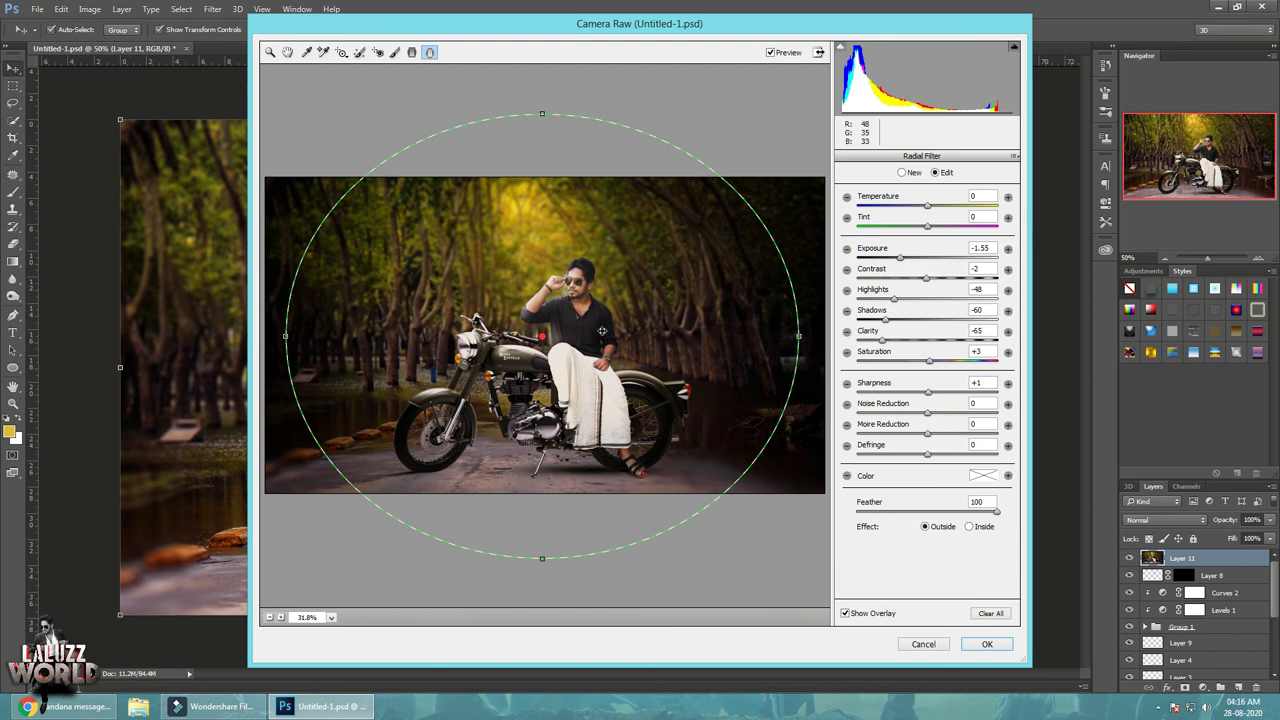
{"action": "left_click_drag", "start_coordinate": [574, 329], "coordinate": [576, 334]}
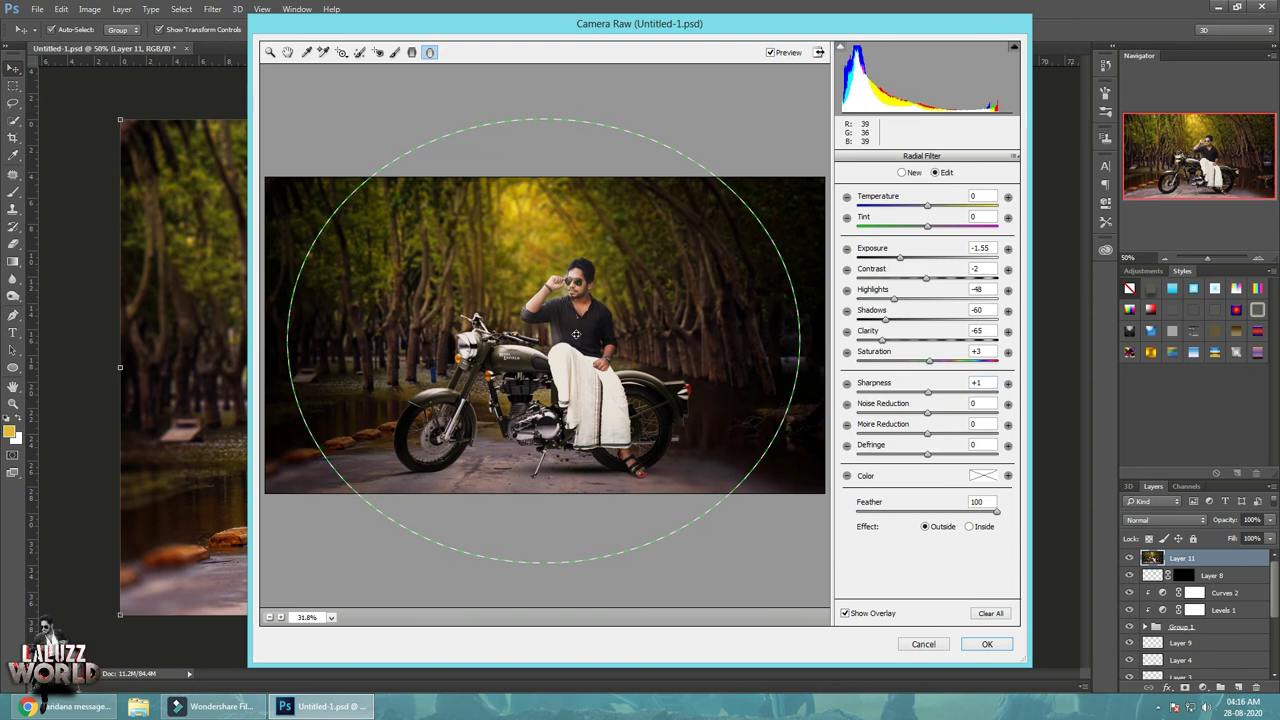
{"action": "left_click", "coordinate": [987, 644]}
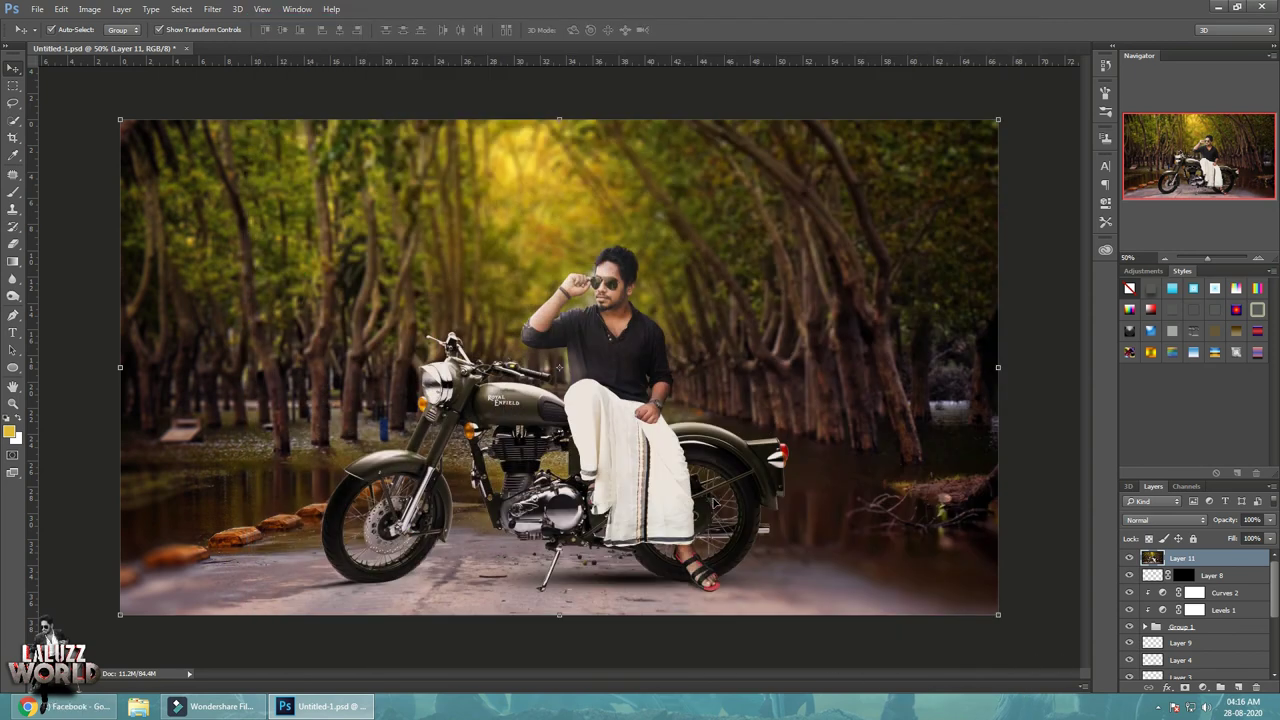